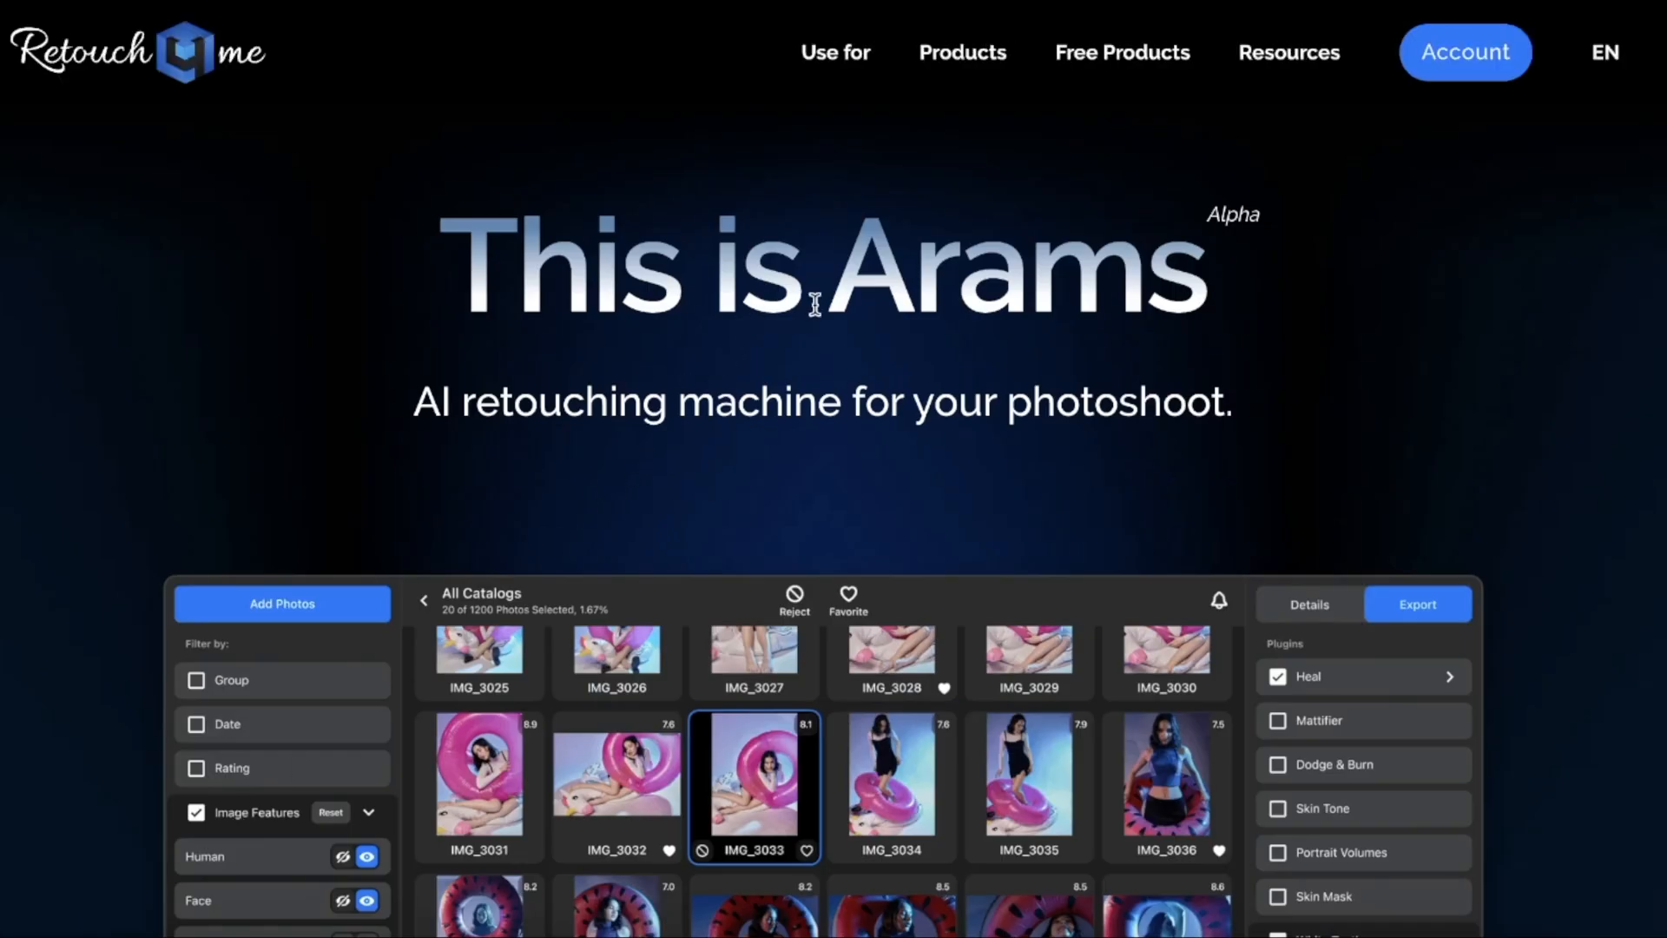
Step: Review the Arams product page's overview, feature cards and the gallery of AI retouching tools
{"action": "scroll", "coordinate": [774, 481], "scroll_direction": "down", "scroll_amount": 3}
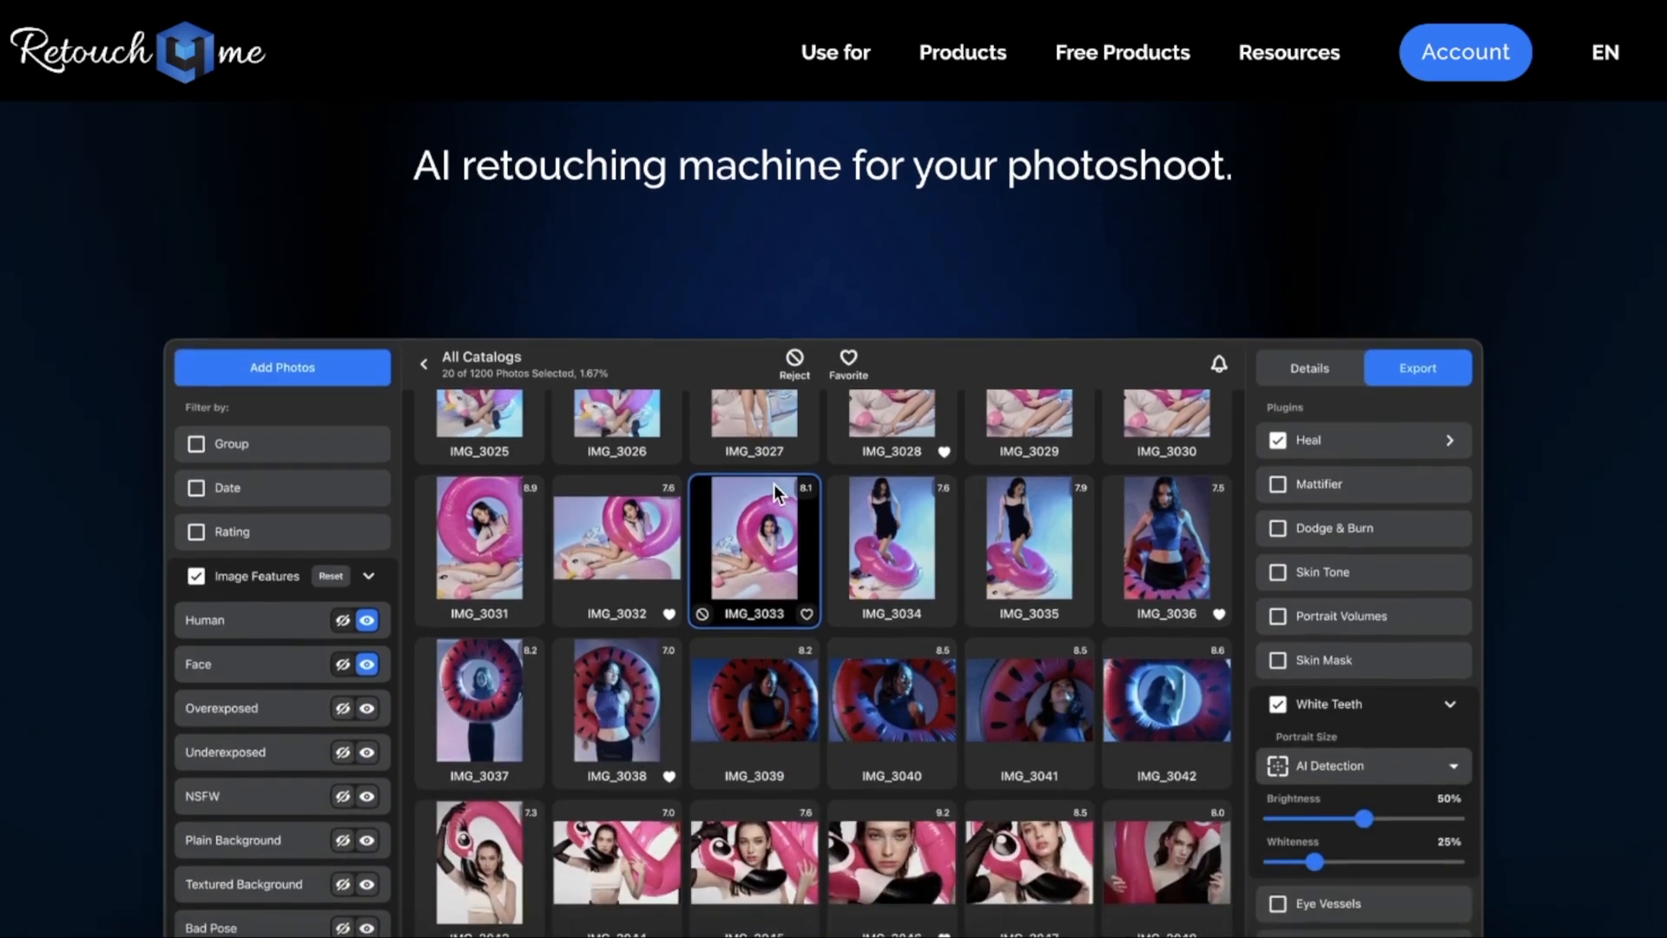
{"action": "scroll", "coordinate": [774, 483], "scroll_direction": "down", "scroll_amount": 2}
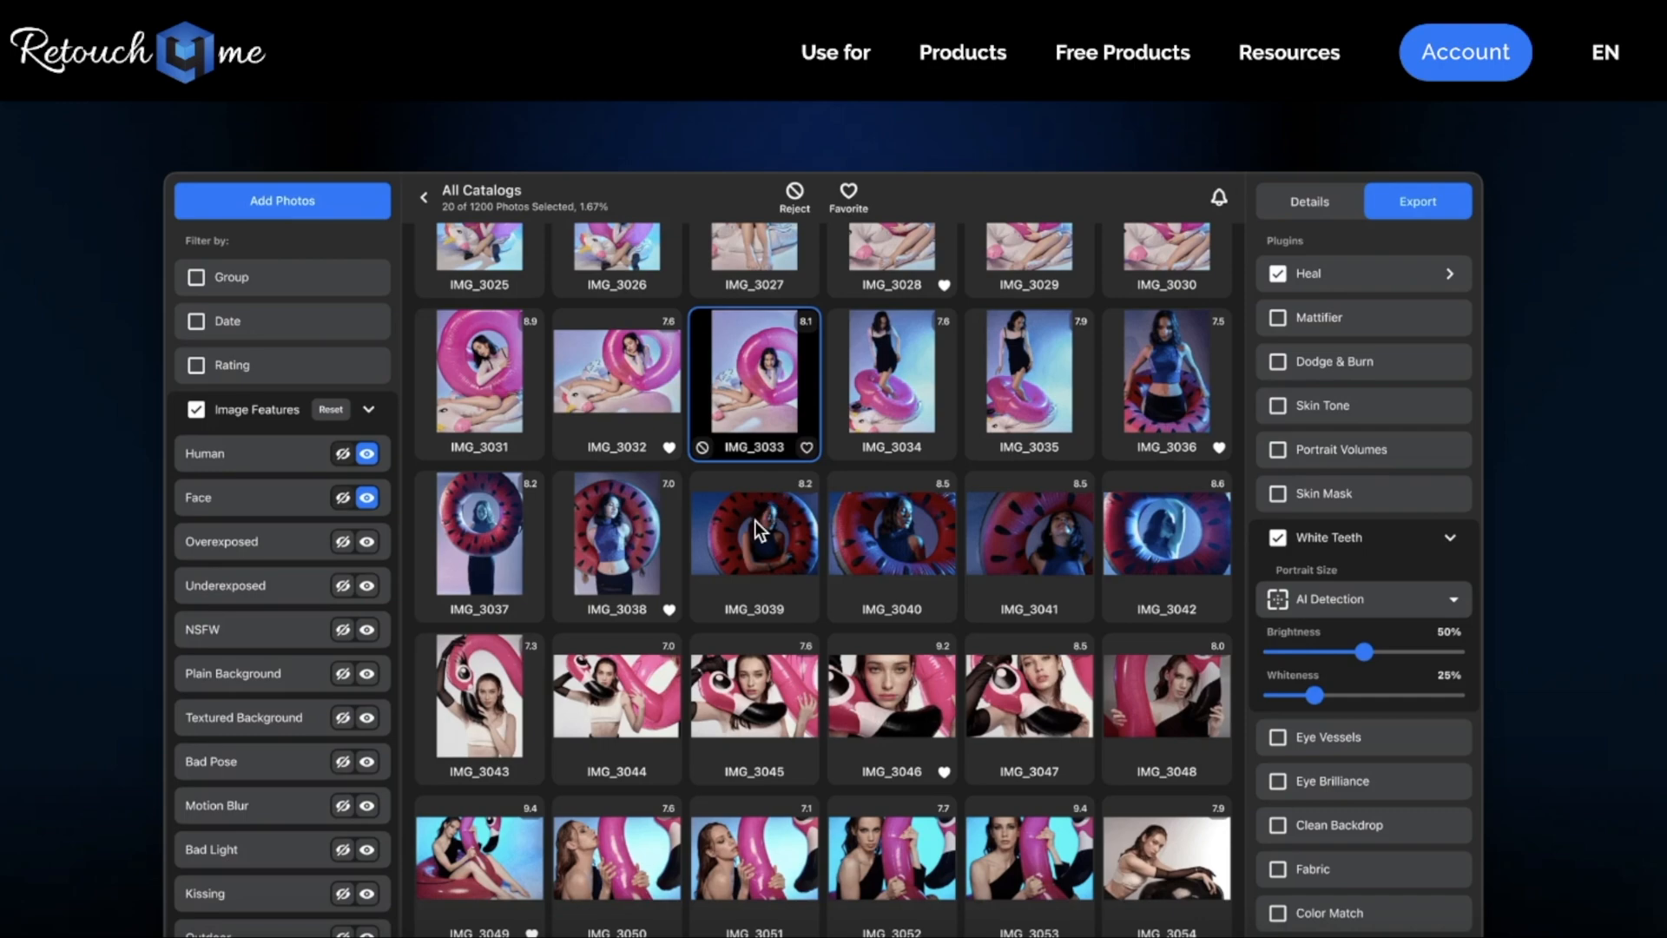
{"action": "scroll", "coordinate": [752, 525], "scroll_direction": "down", "scroll_amount": 14}
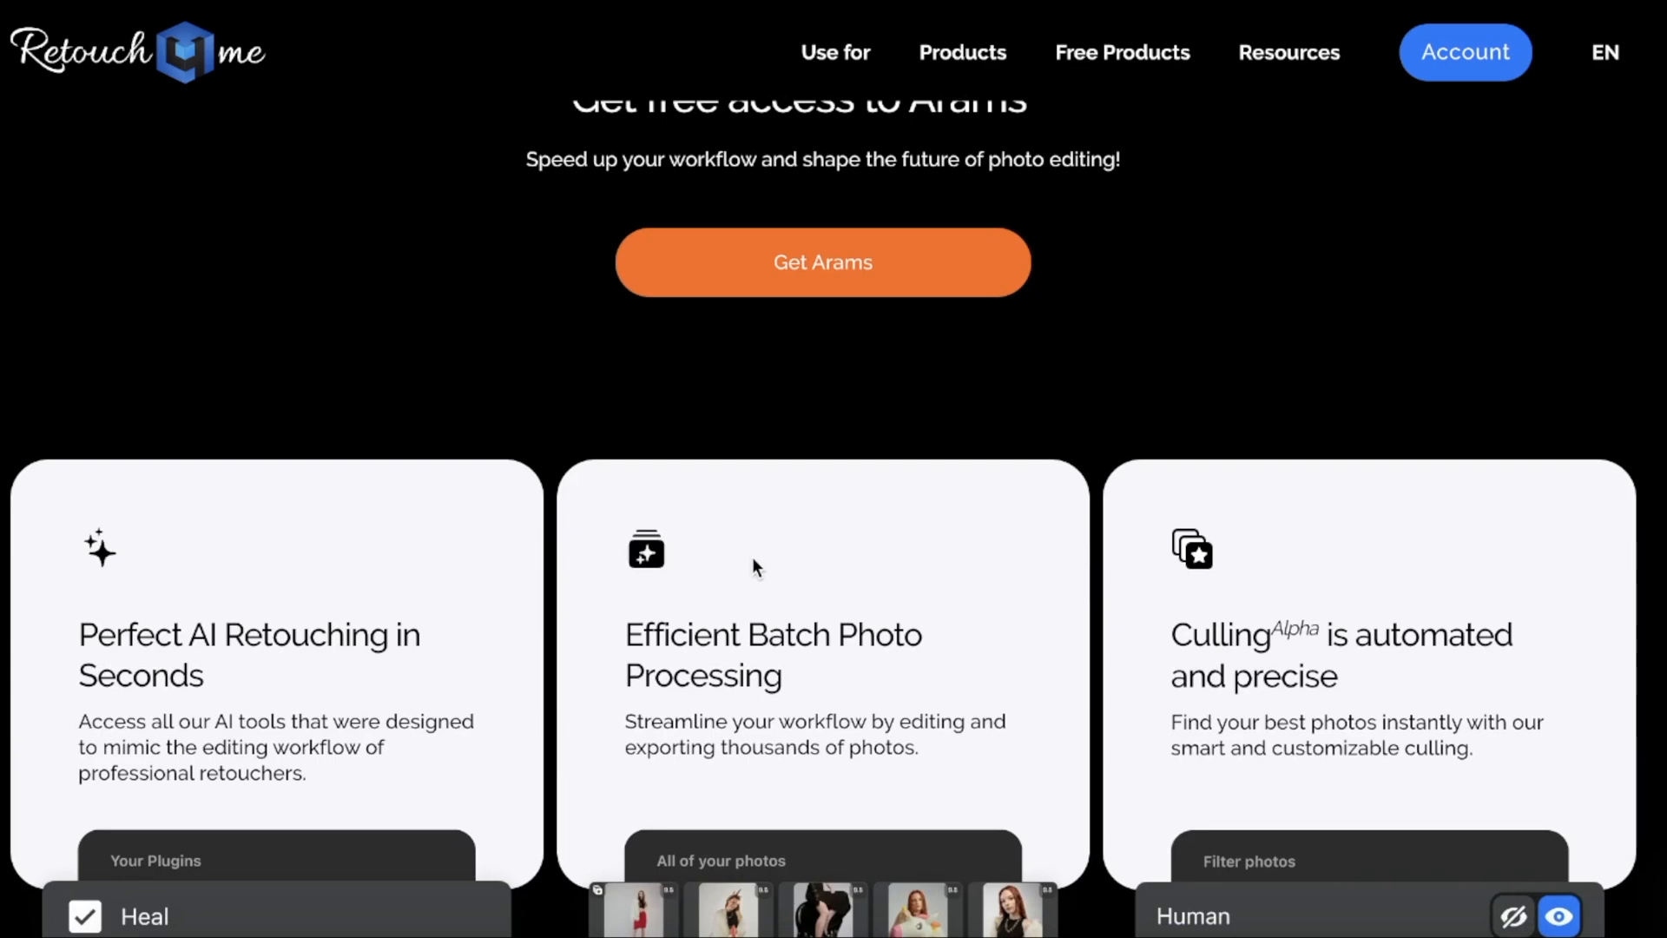
{"action": "scroll", "coordinate": [752, 556], "scroll_direction": "down", "scroll_amount": 6}
{"action": "scroll", "coordinate": [752, 560], "scroll_direction": "up", "scroll_amount": 2}
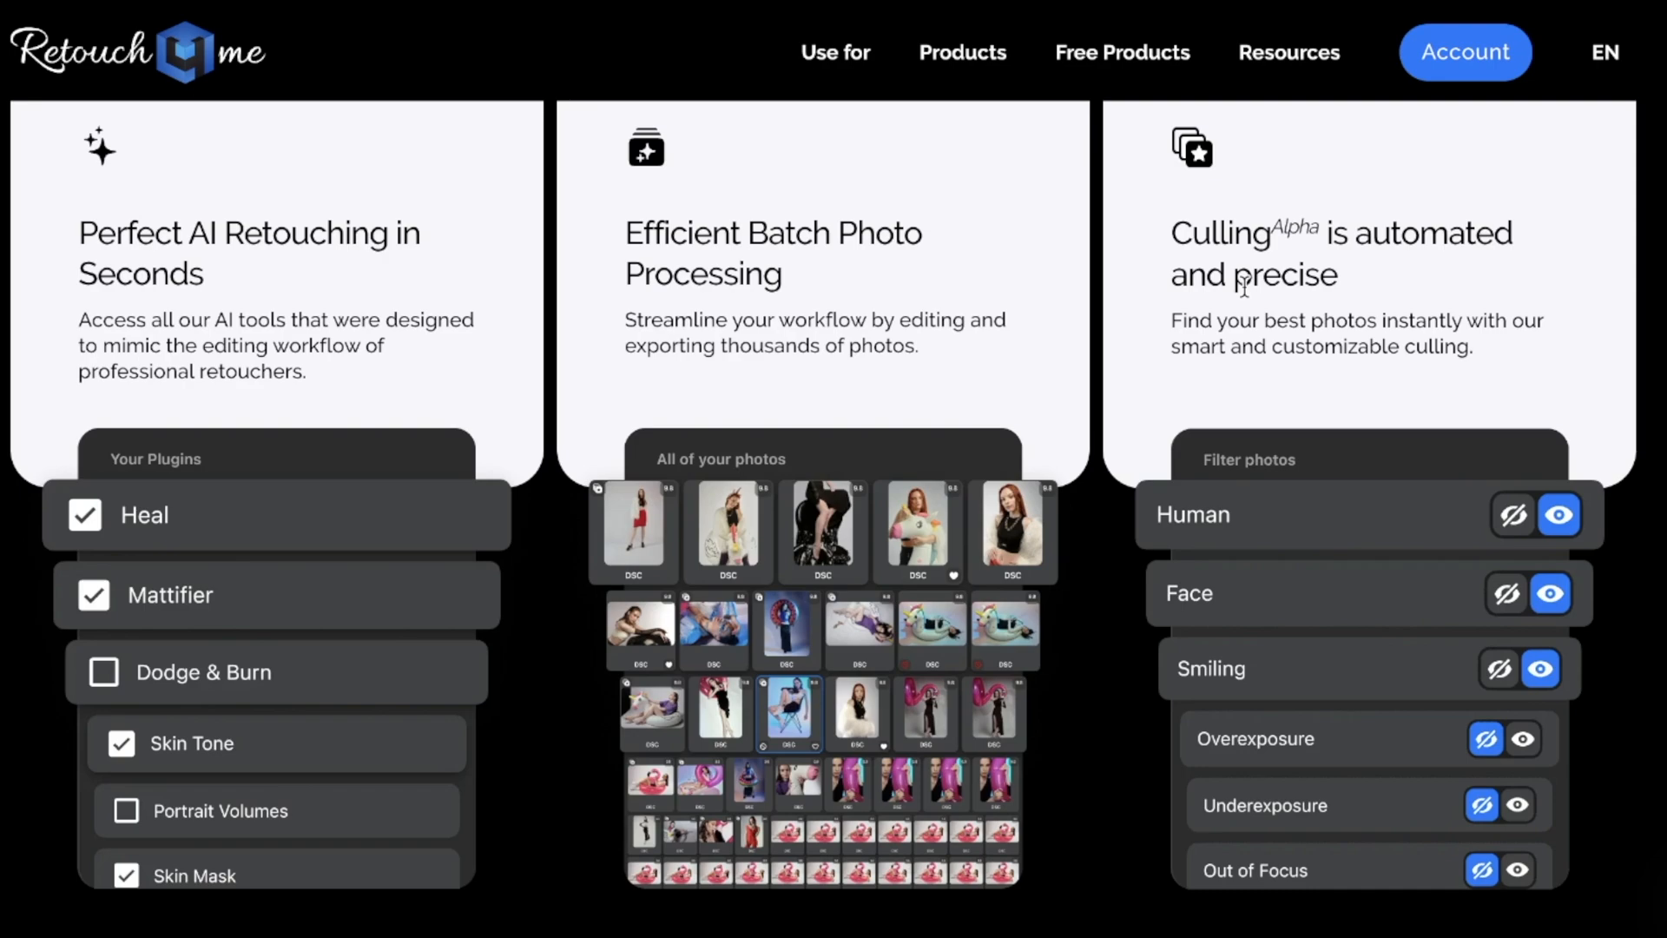
{"action": "scroll", "coordinate": [820, 469], "scroll_direction": "down", "scroll_amount": 10}
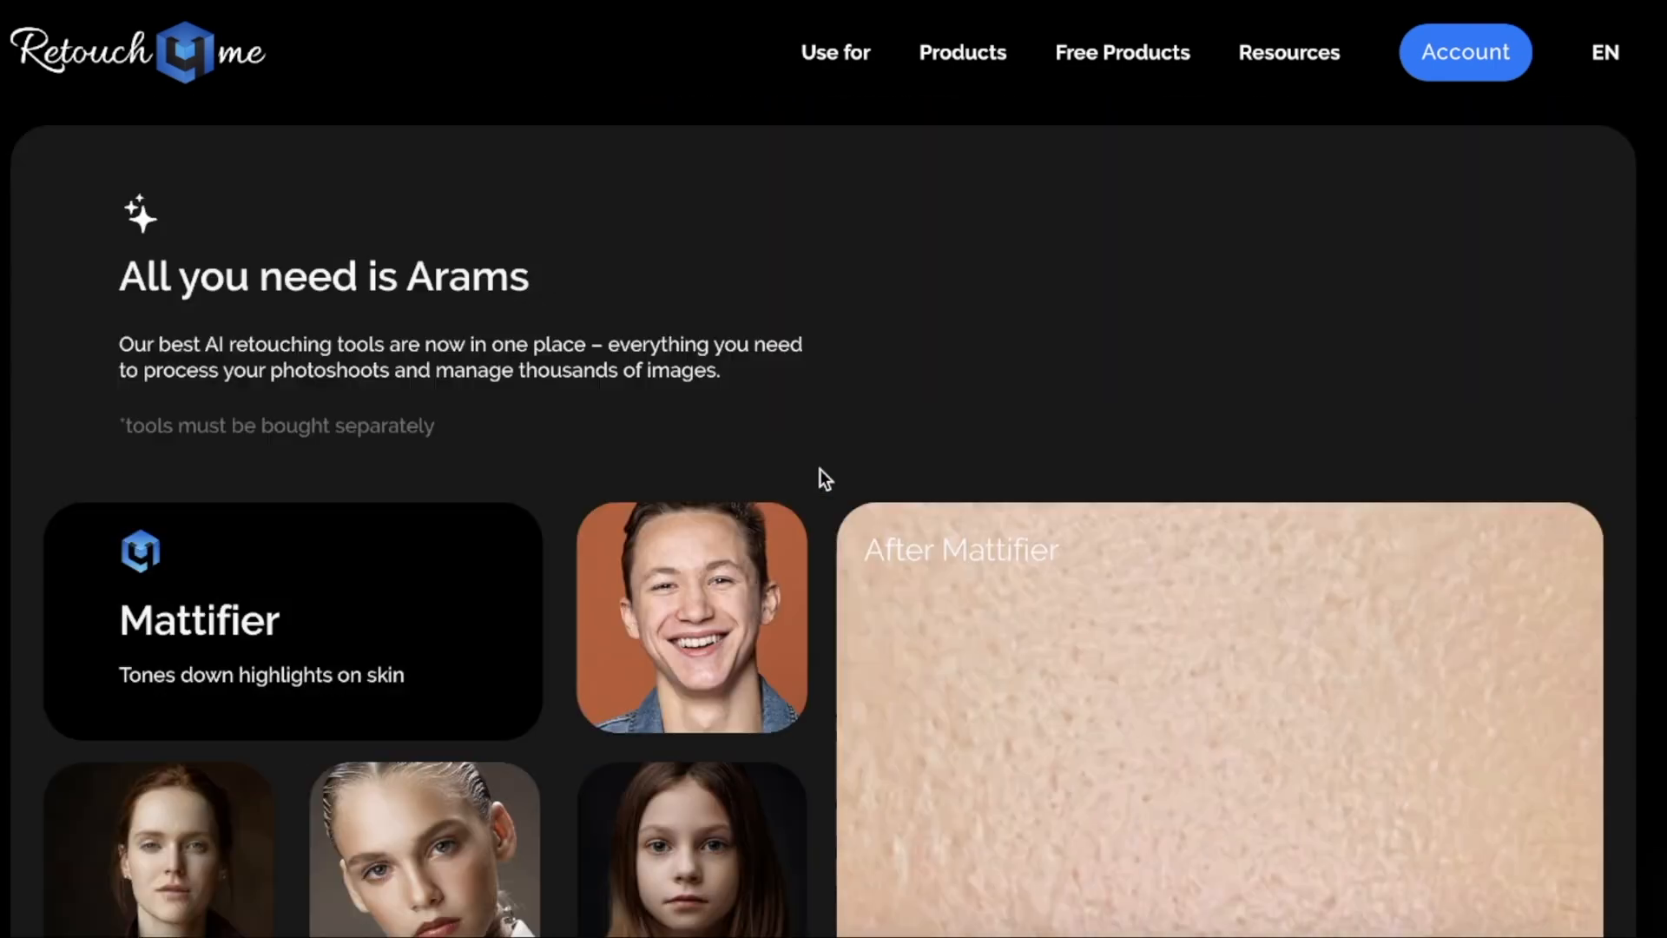
{"action": "scroll", "coordinate": [782, 486], "scroll_direction": "down", "scroll_amount": 6}
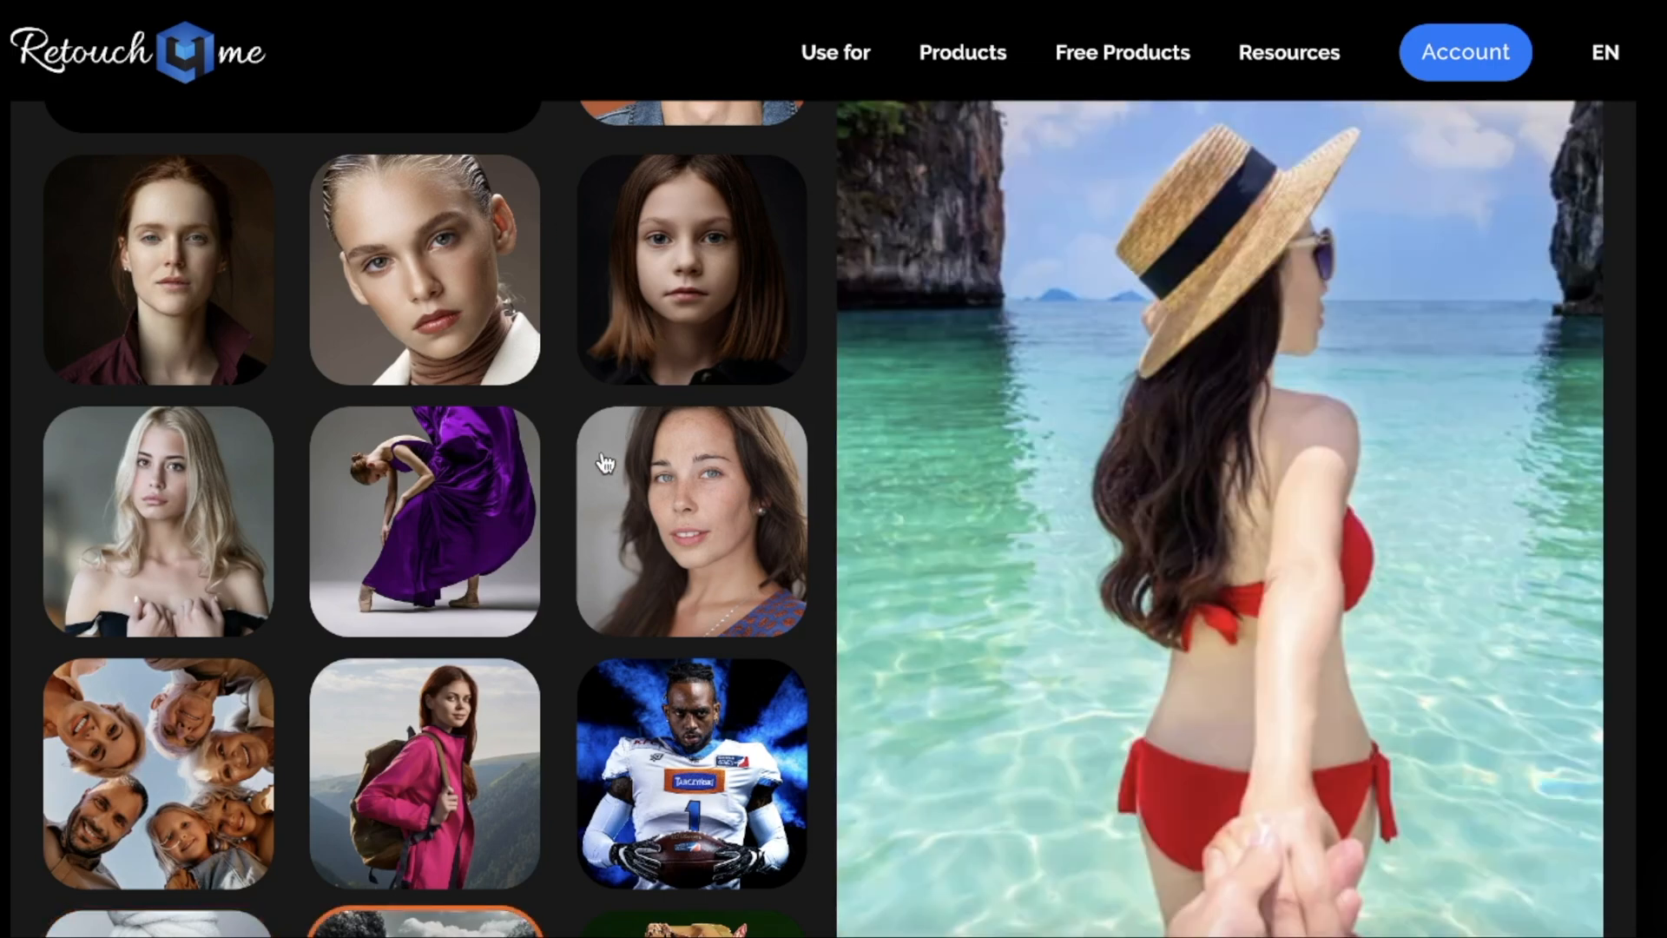
{"action": "scroll", "coordinate": [604, 469], "scroll_direction": "down", "scroll_amount": 4}
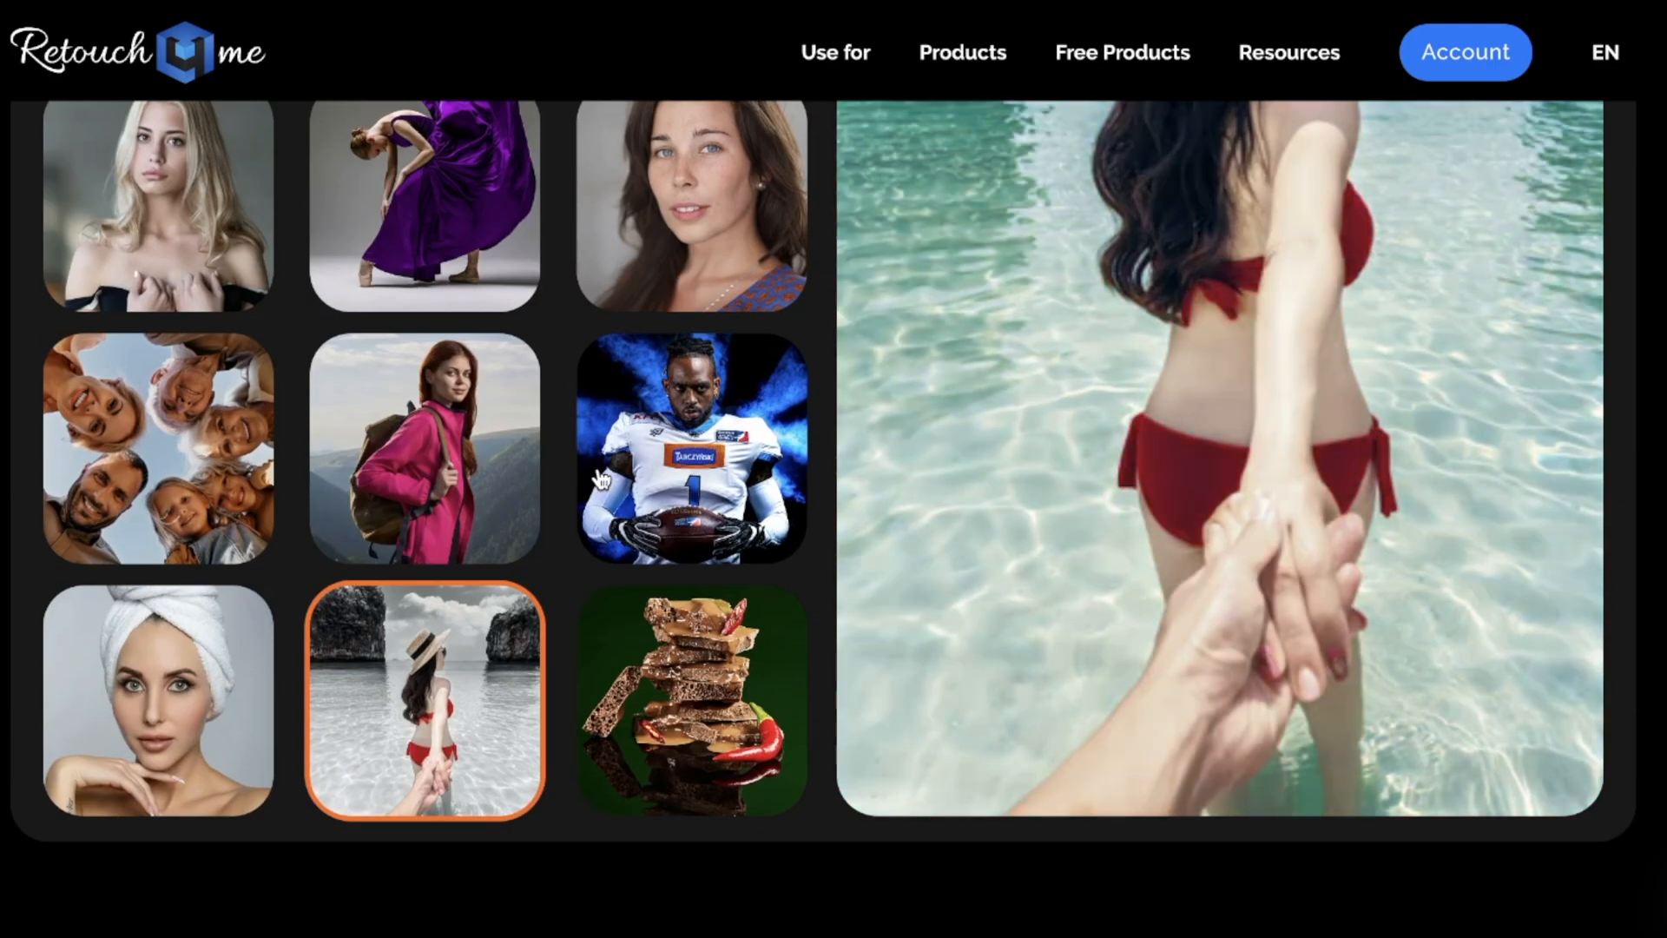
{"action": "scroll", "coordinate": [602, 479], "scroll_direction": "down", "scroll_amount": 8}
{"action": "scroll", "coordinate": [597, 467], "scroll_direction": "down", "scroll_amount": 10}
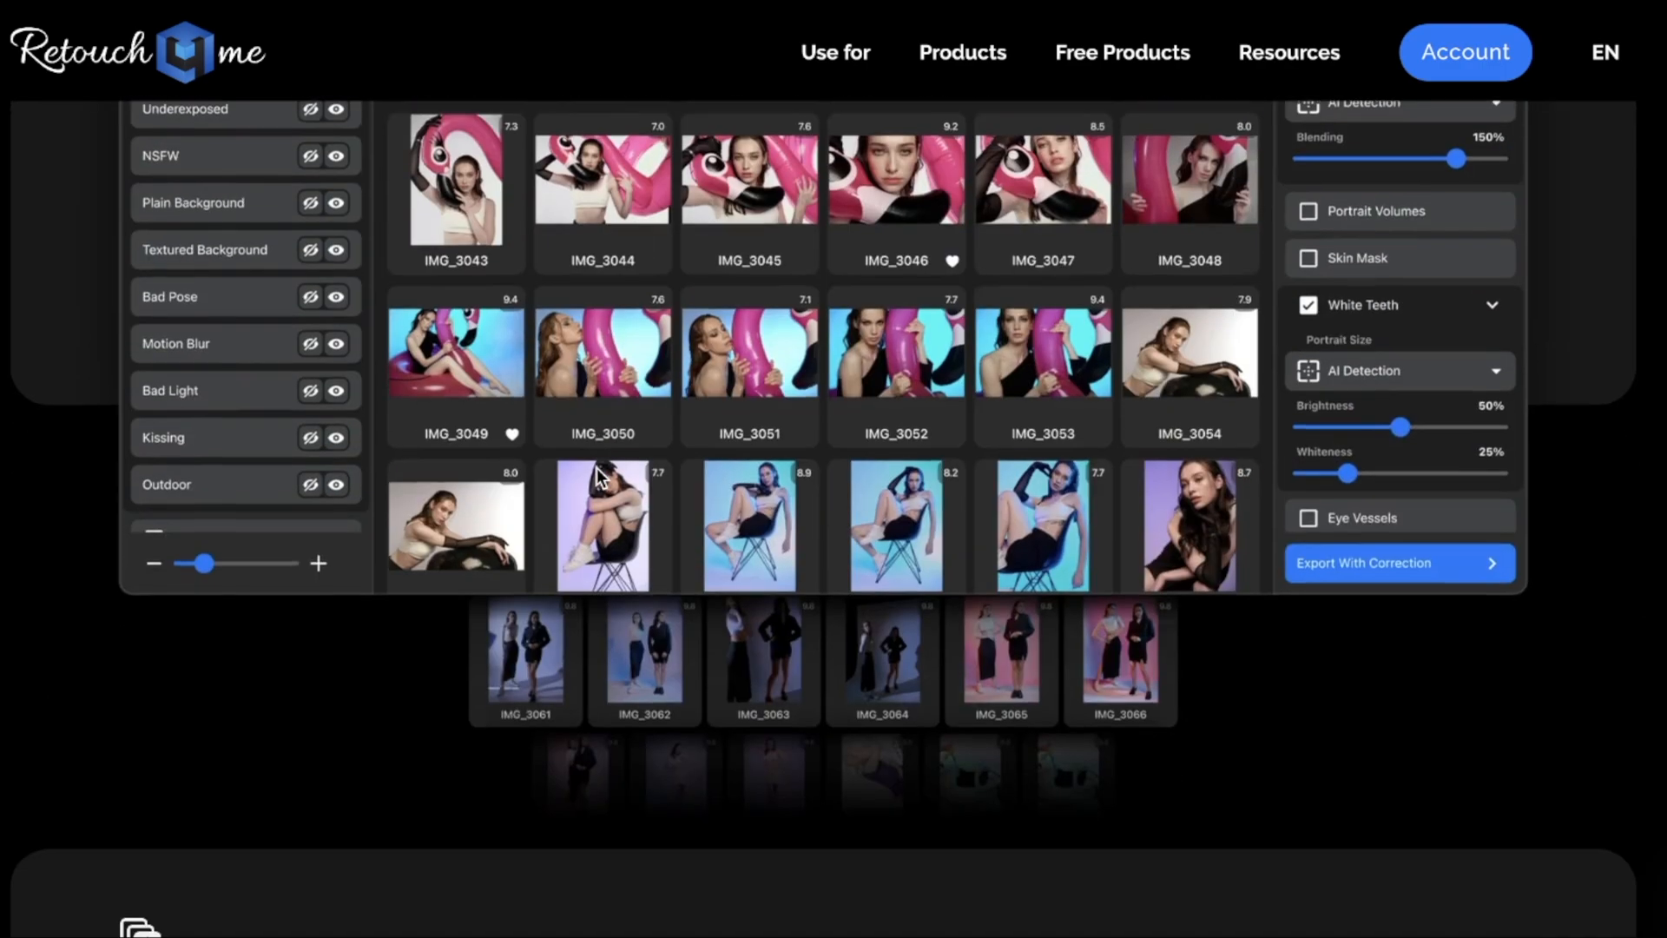
Step: Examine the automated culling section of the Arams page, including its grouping, similarity and image feature filters
{"action": "scroll", "coordinate": [597, 467], "scroll_direction": "down", "scroll_amount": 6}
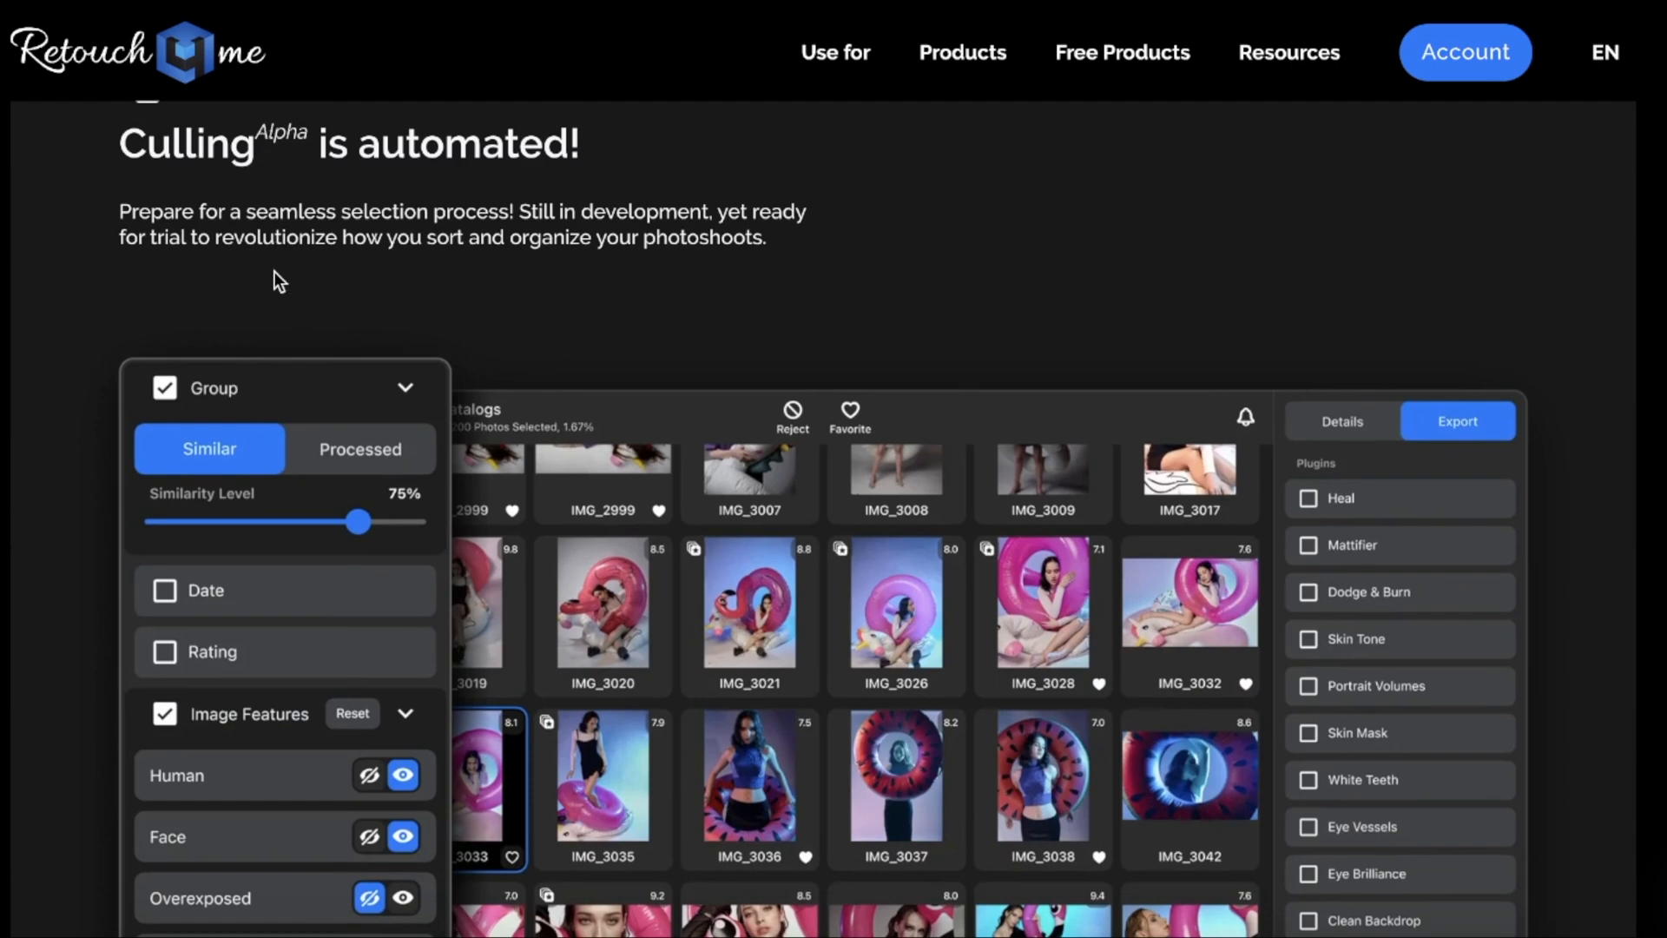
{"action": "scroll", "coordinate": [271, 269], "scroll_direction": "down", "scroll_amount": 3}
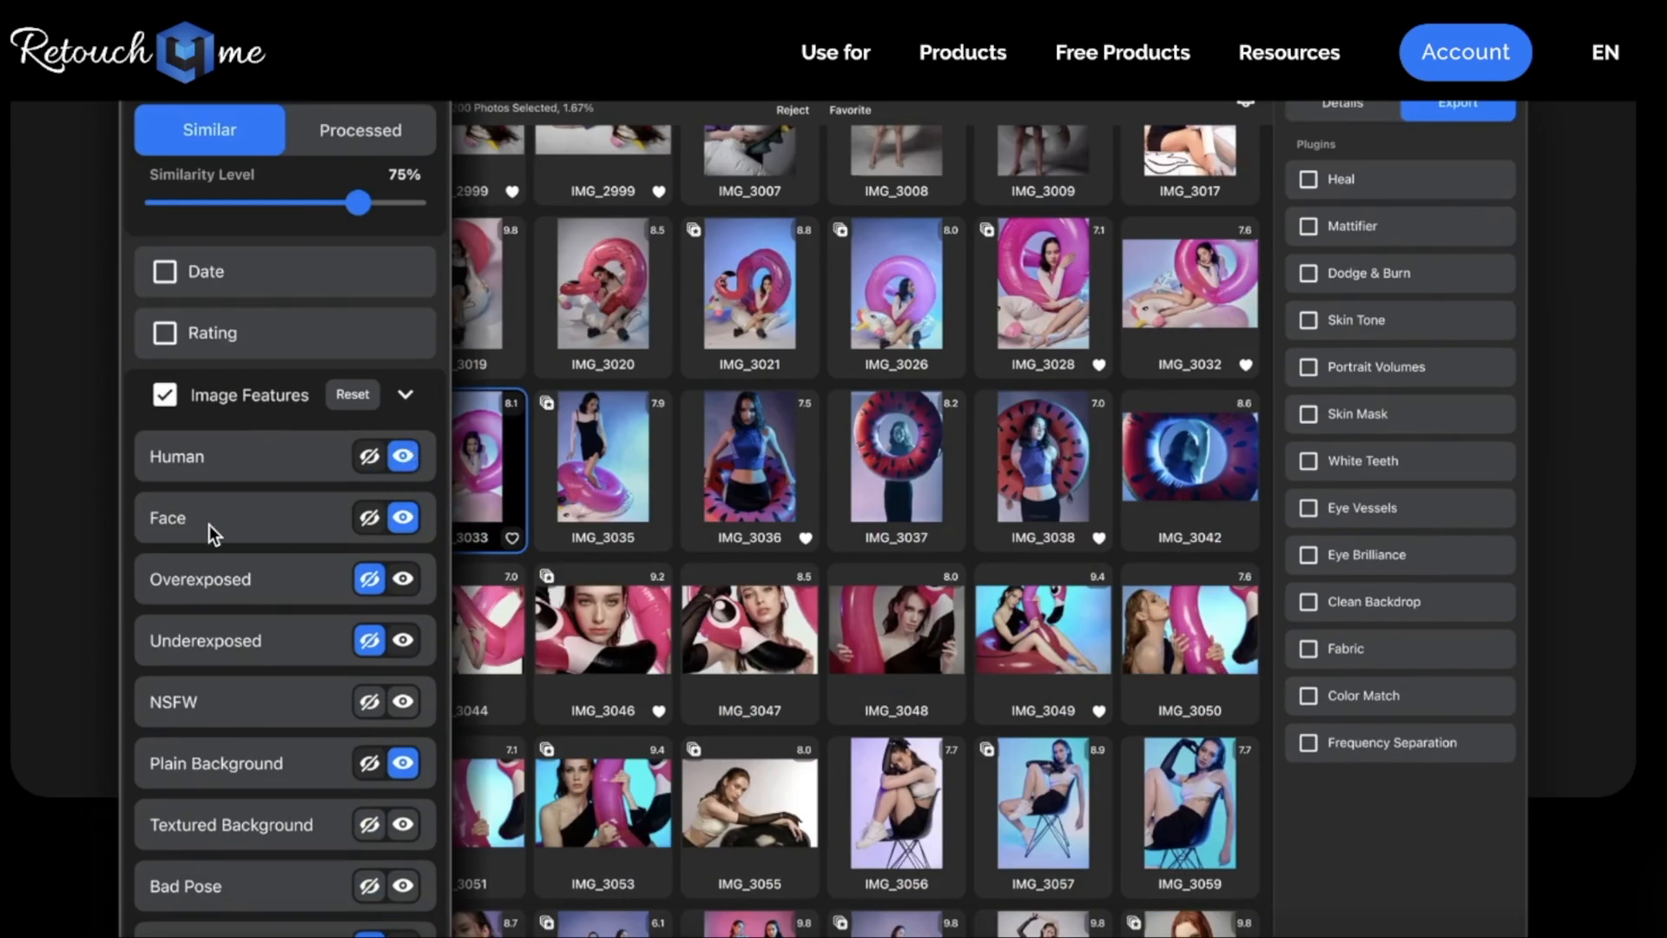
{"action": "scroll", "coordinate": [408, 533], "scroll_direction": "down", "scroll_amount": 3}
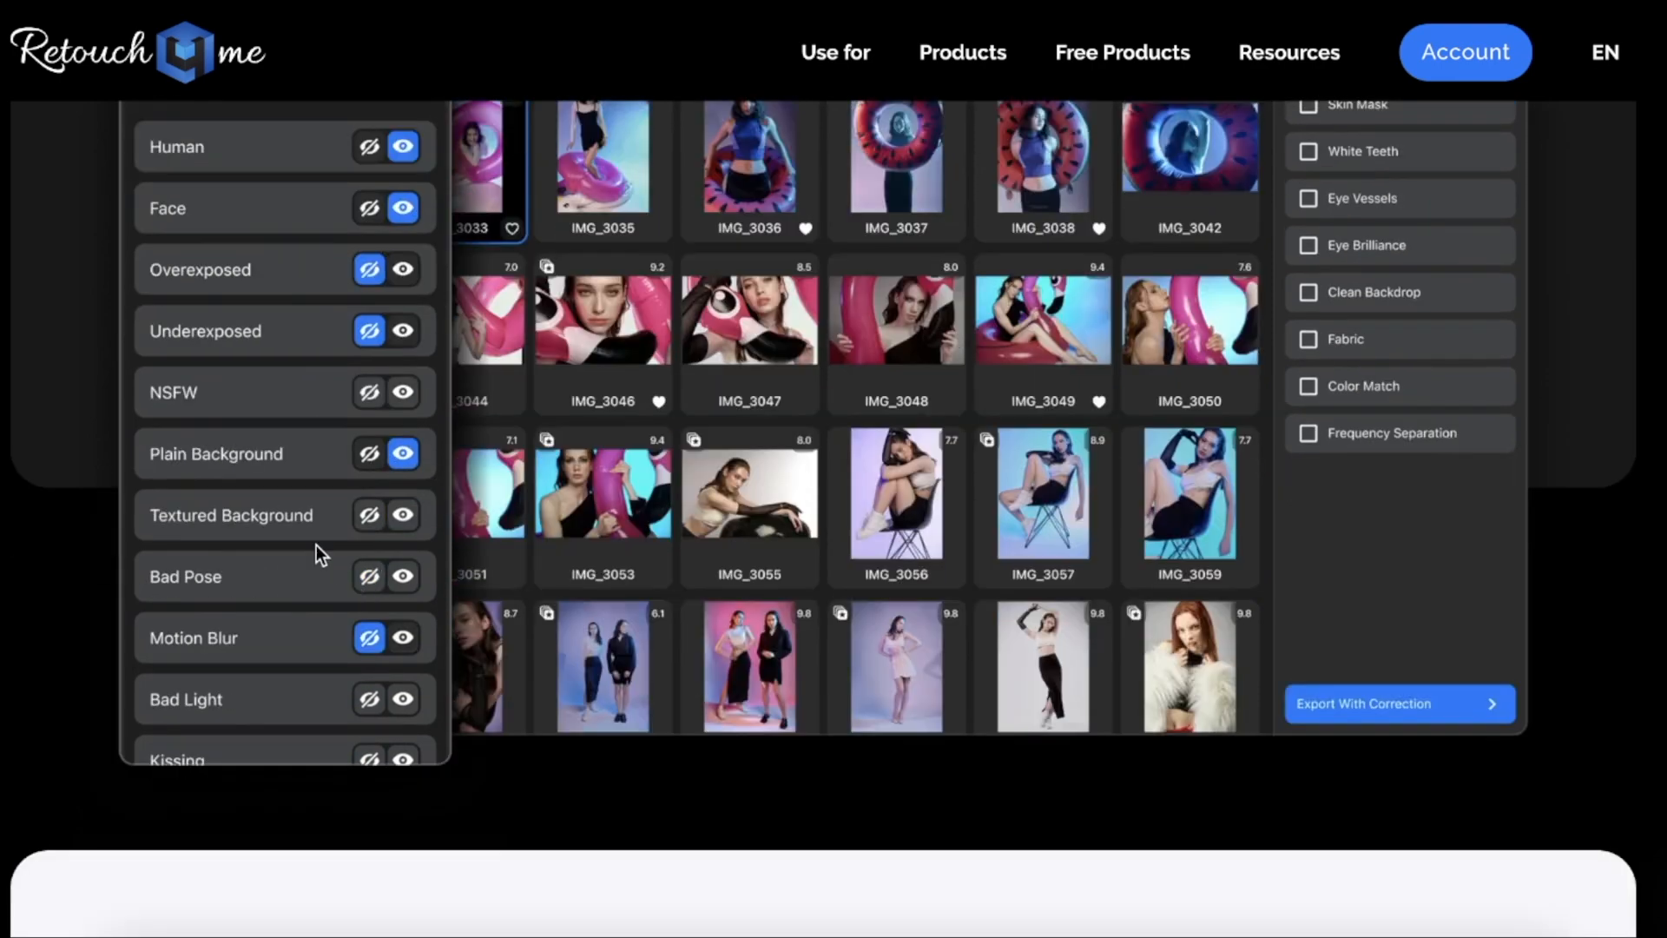
{"action": "scroll", "coordinate": [387, 581], "scroll_direction": "up", "scroll_amount": 1}
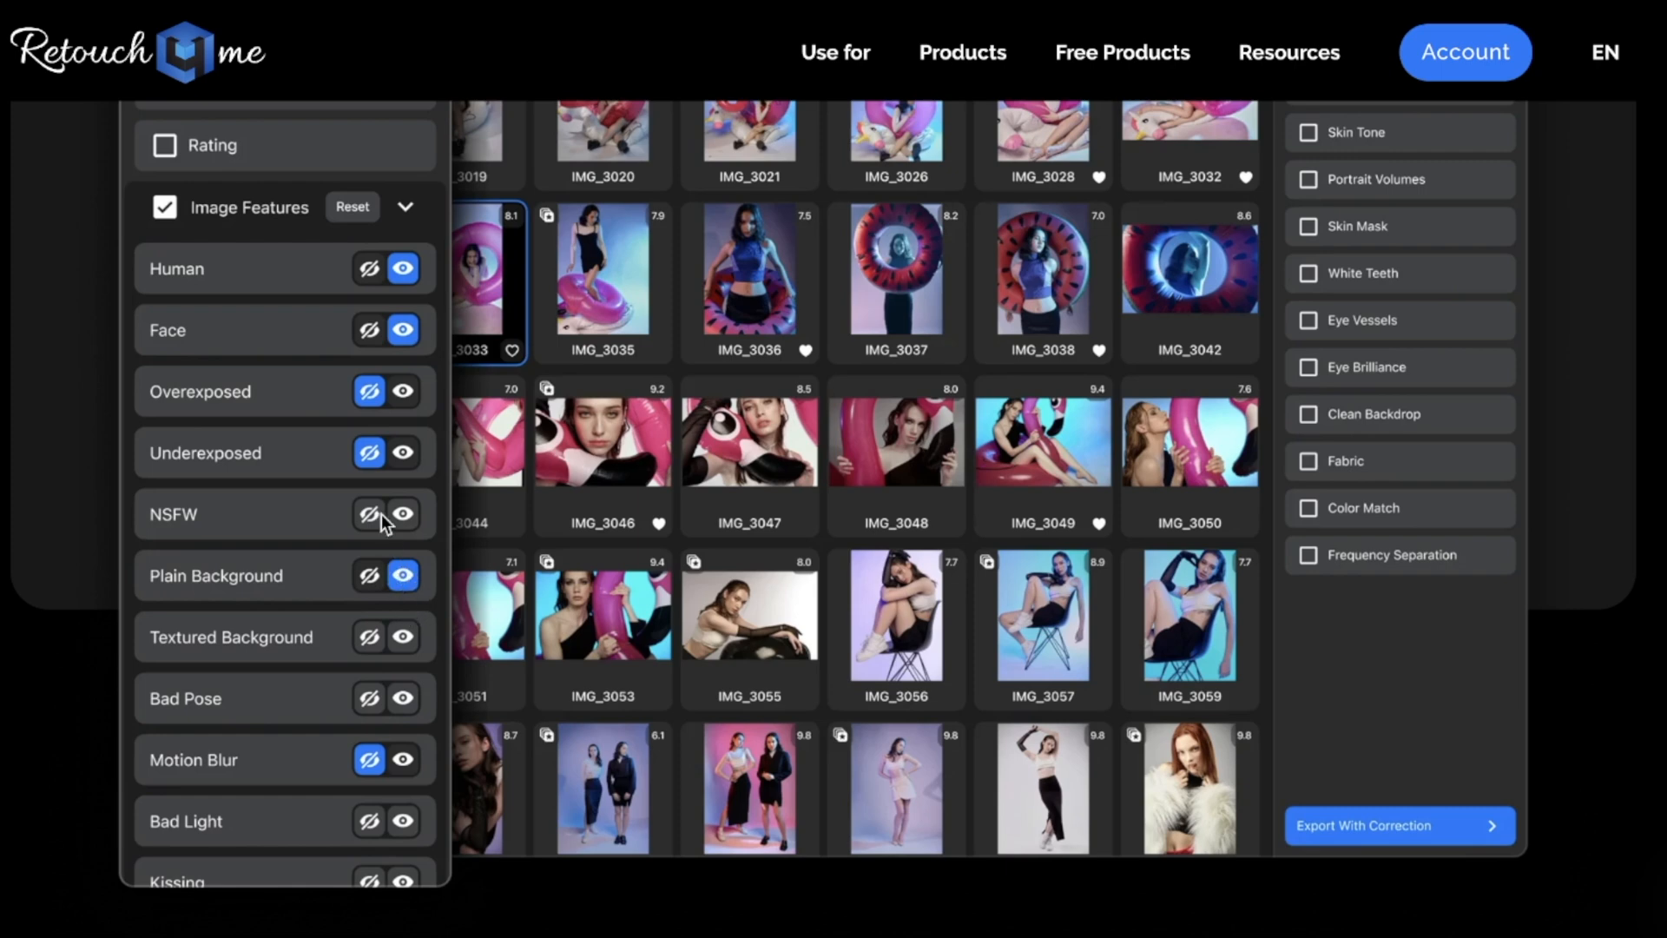
{"action": "scroll", "coordinate": [400, 497], "scroll_direction": "up", "scroll_amount": 1}
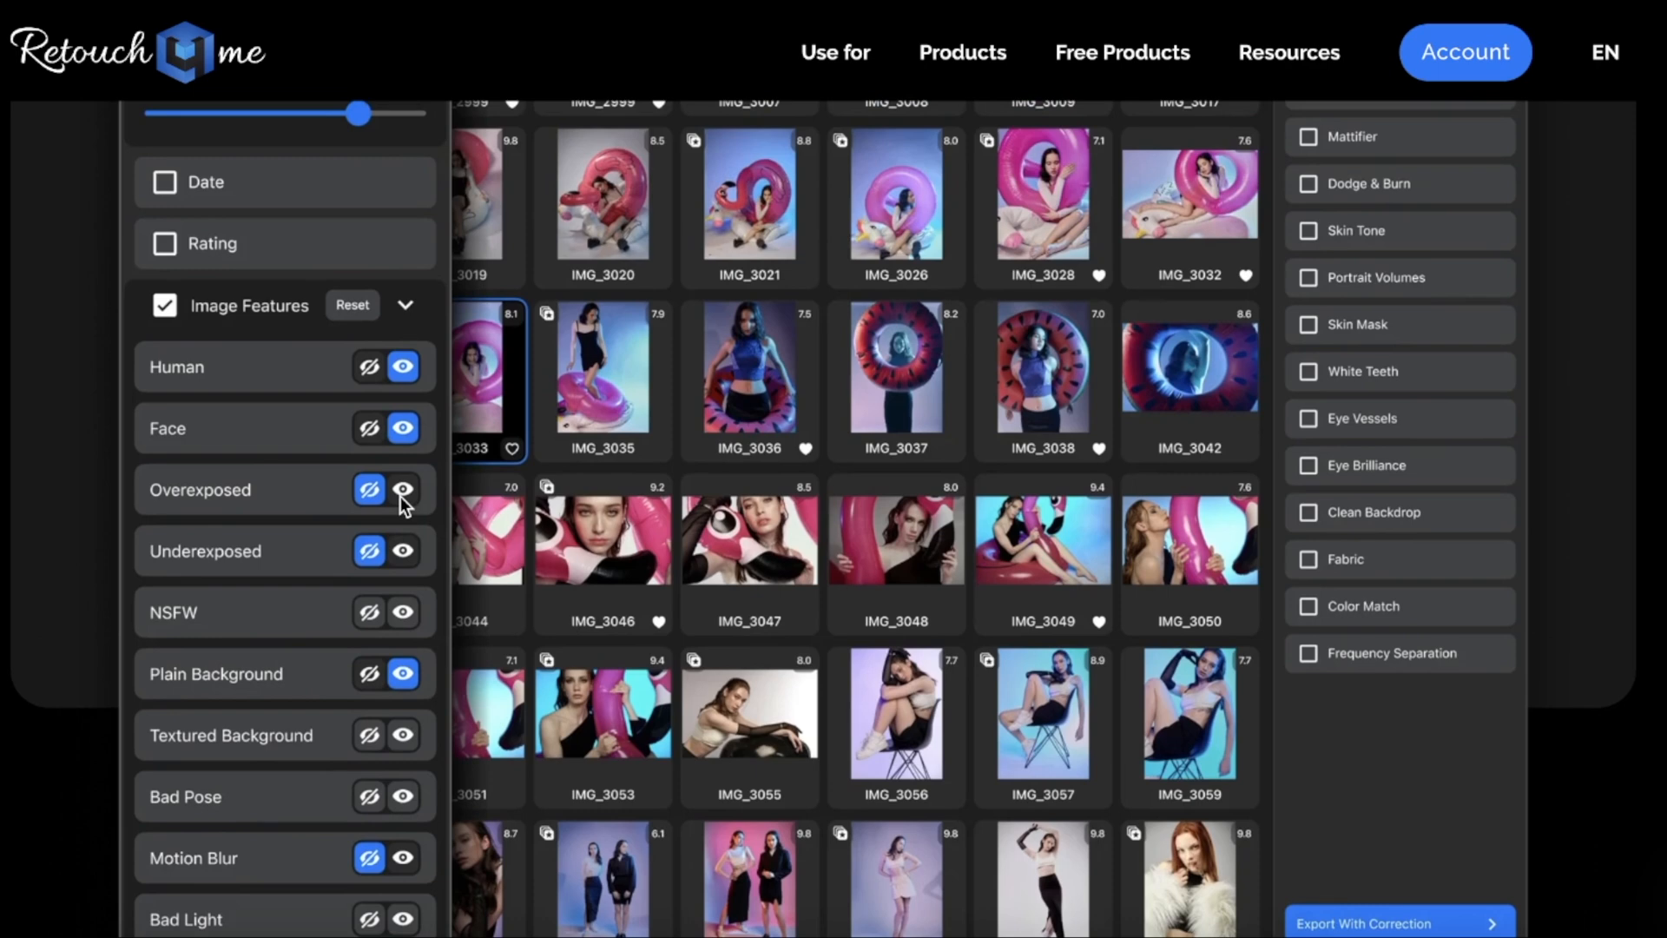
{"action": "scroll", "coordinate": [400, 497], "scroll_direction": "up", "scroll_amount": 3}
{"action": "scroll", "coordinate": [265, 497], "scroll_direction": "up", "scroll_amount": 1}
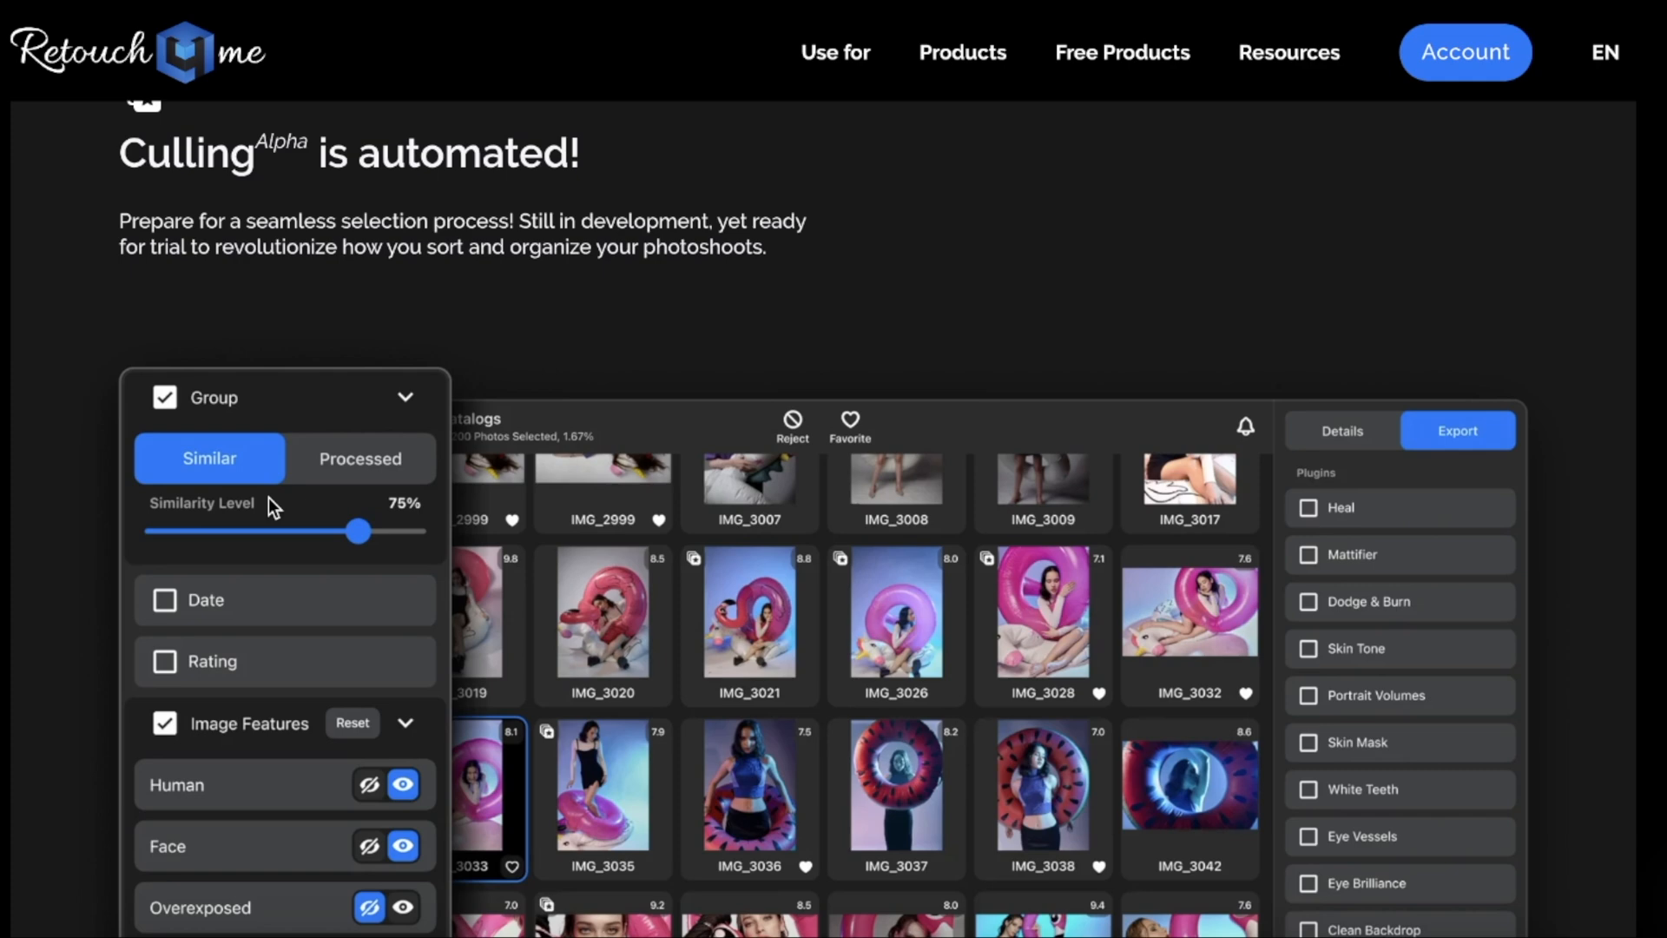
{"action": "scroll", "coordinate": [268, 497], "scroll_direction": "up", "scroll_amount": 1}
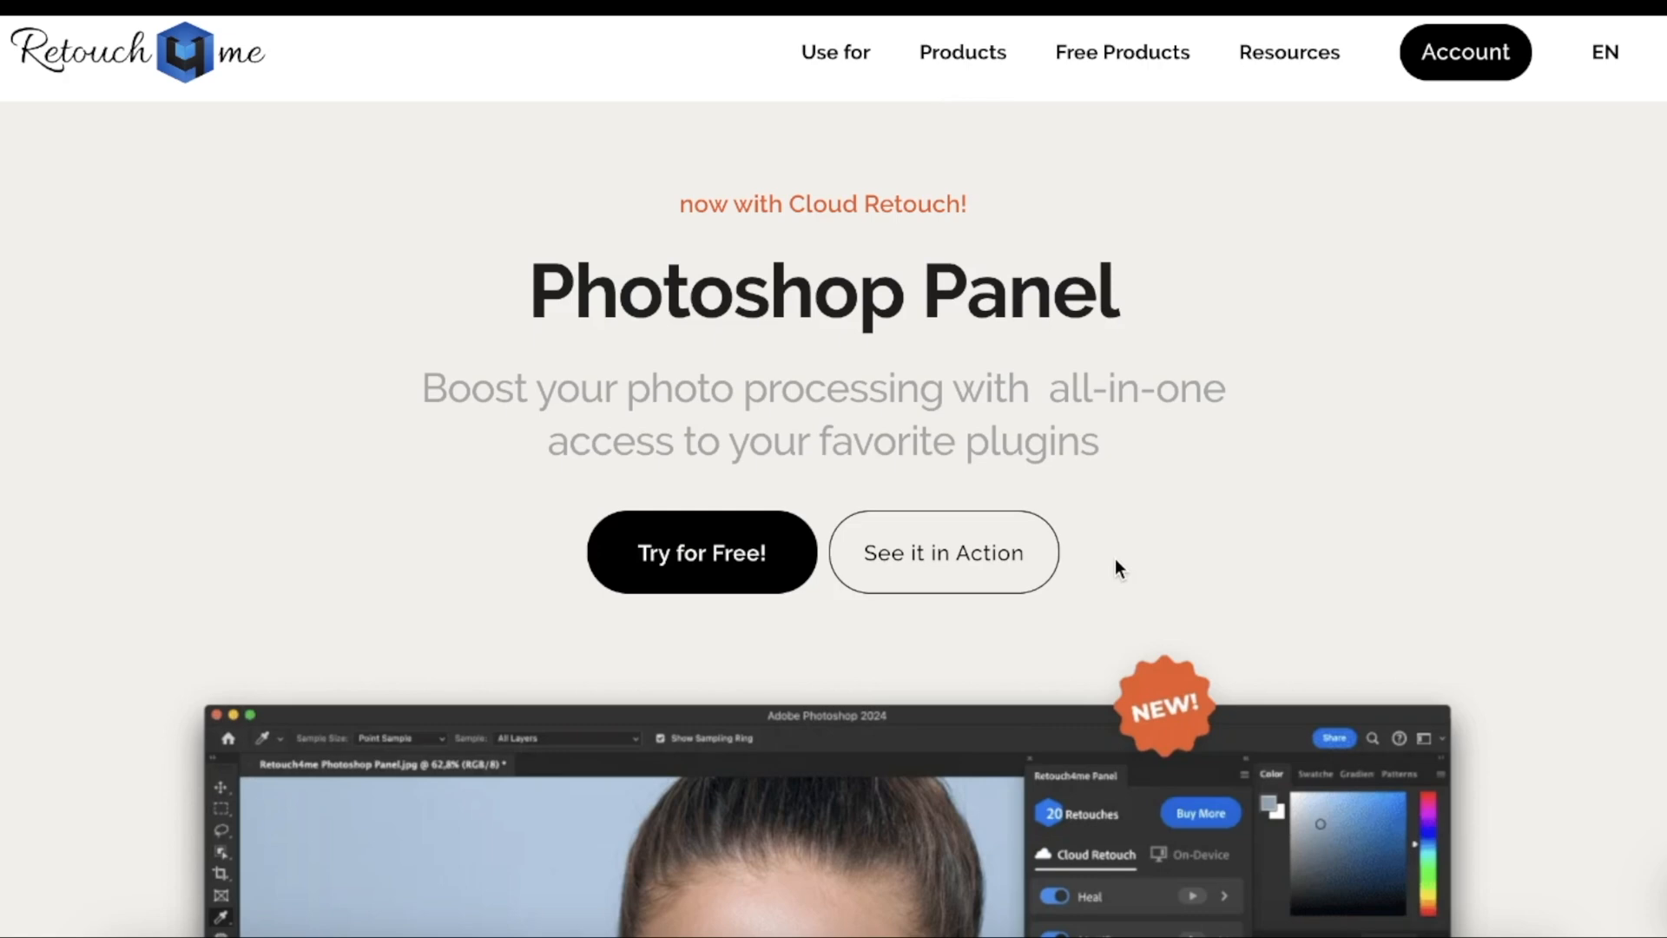
Step: Review the Photoshop Panel page's benefits and how-it-works section, plus the Cloud Retouch packs and subscription pricing
{"action": "scroll", "coordinate": [1115, 559], "scroll_direction": "down", "scroll_amount": 6}
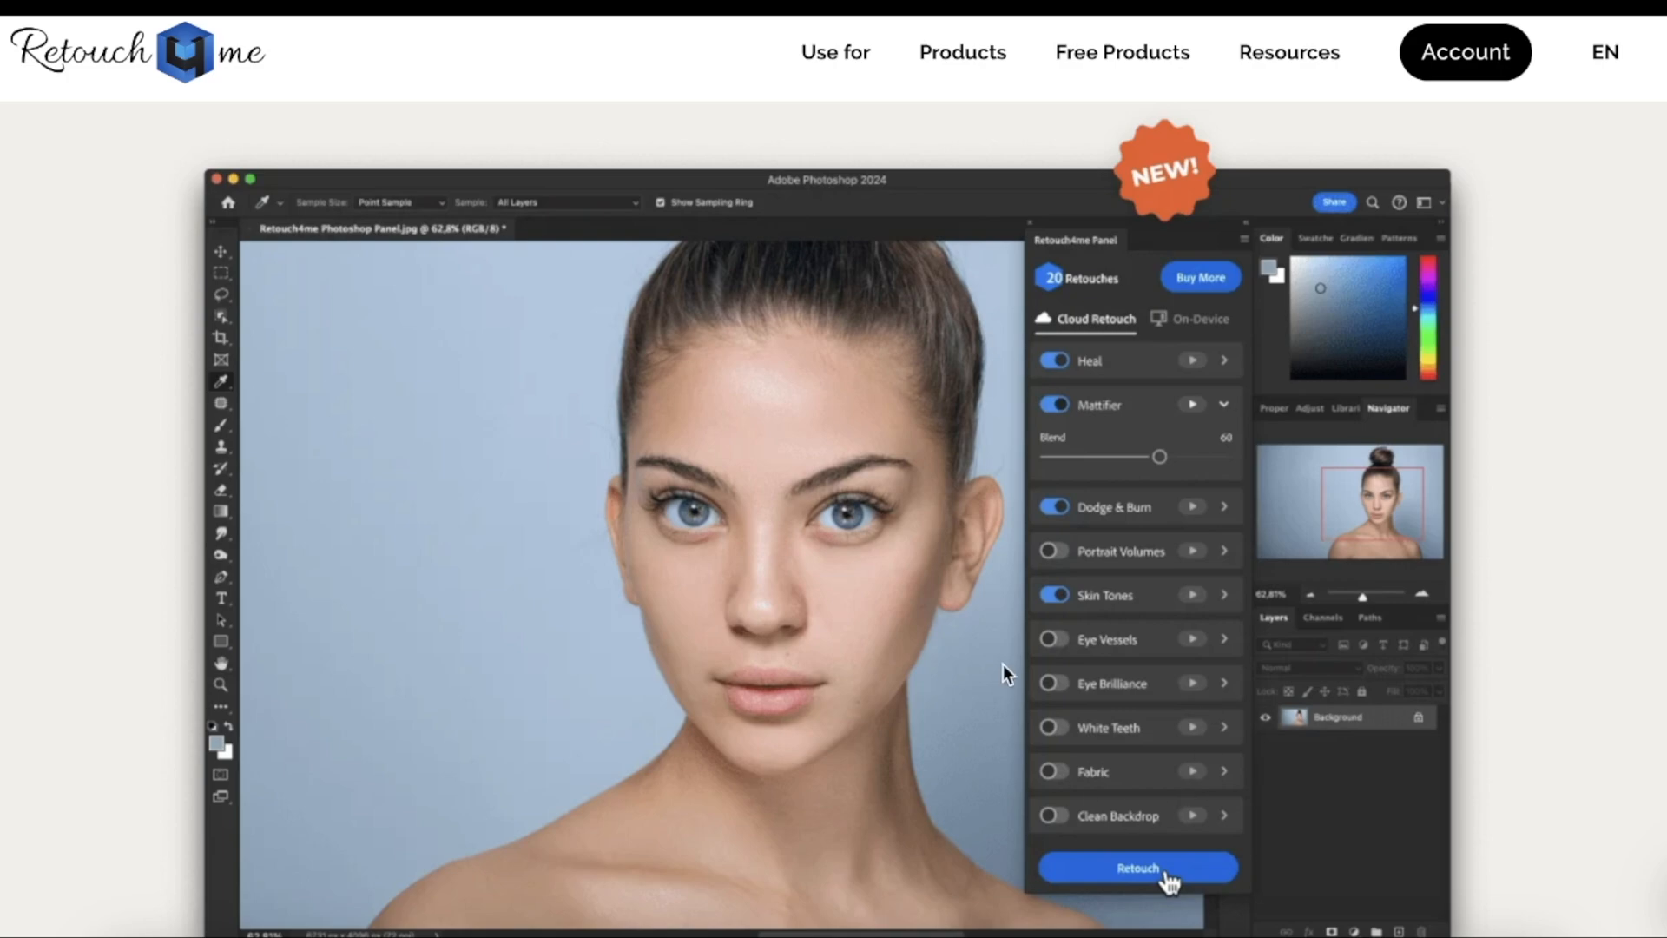
{"action": "scroll", "coordinate": [1007, 651], "scroll_direction": "down", "scroll_amount": 10}
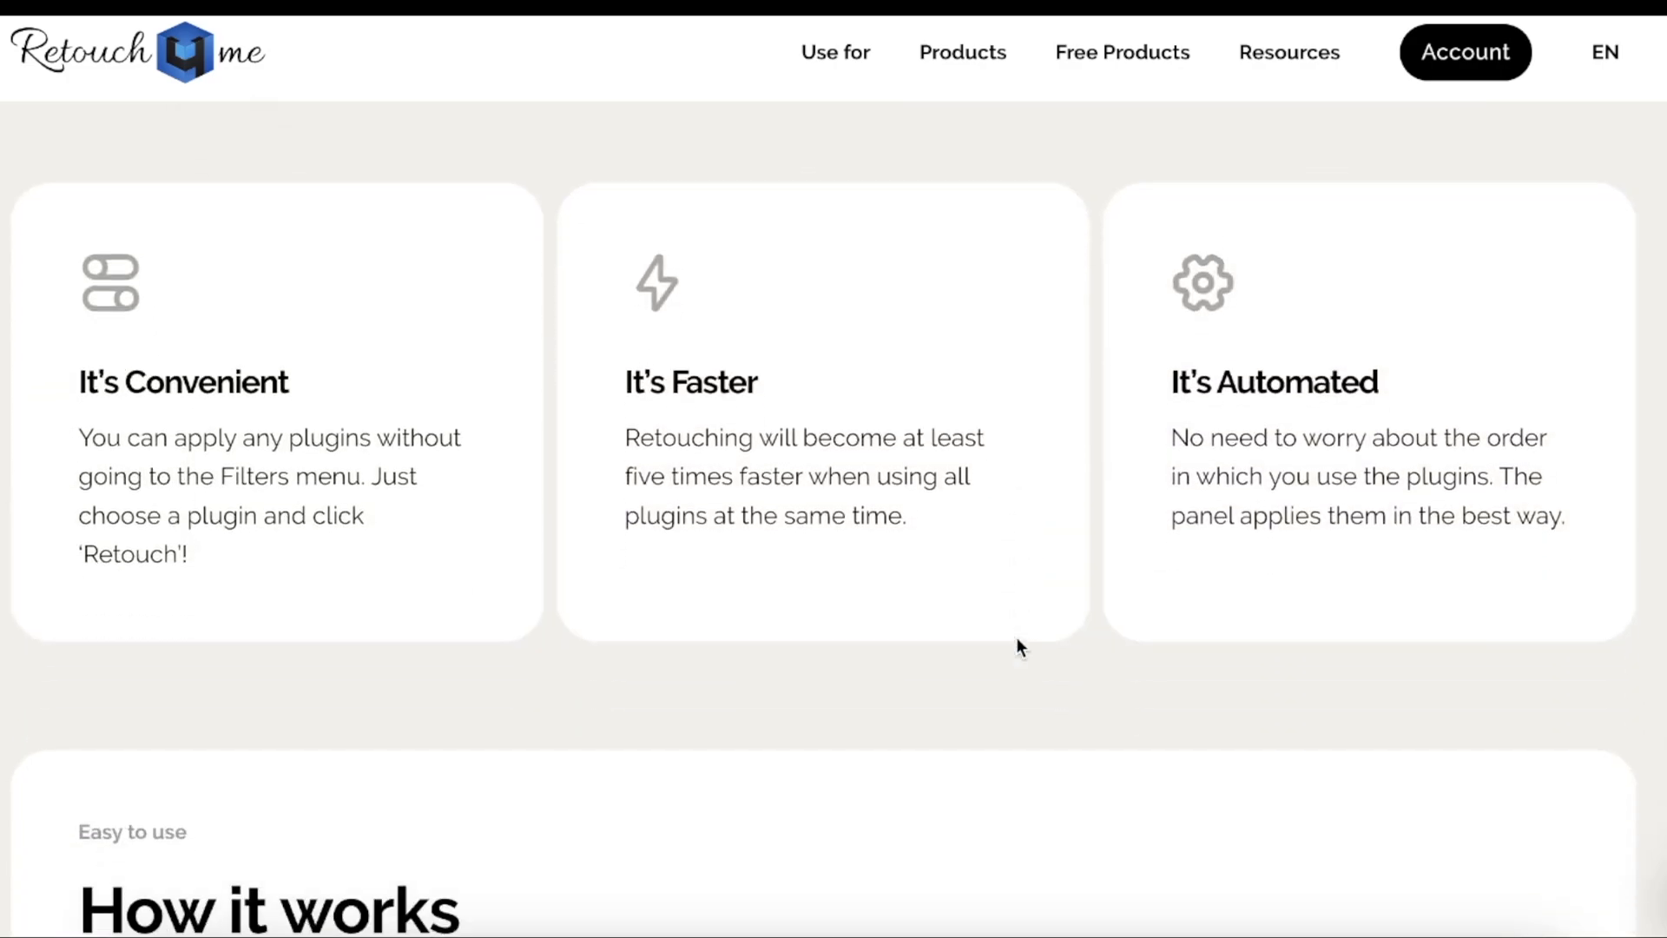
{"action": "scroll", "coordinate": [1016, 636], "scroll_direction": "down", "scroll_amount": 8}
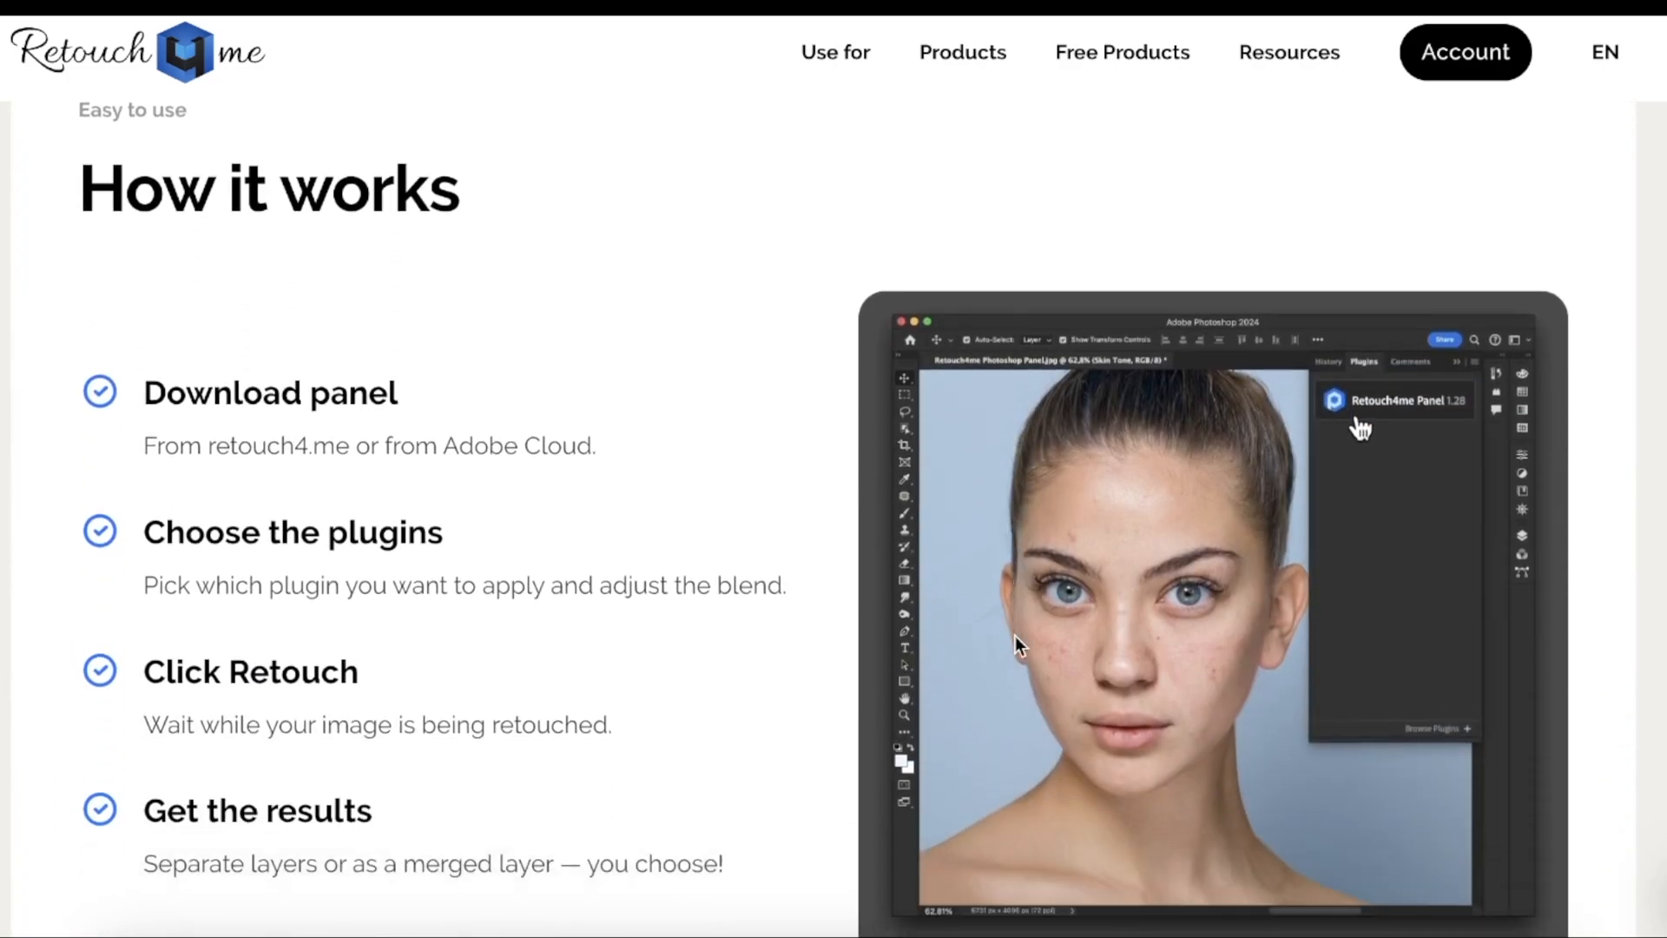
{"action": "scroll", "coordinate": [1014, 635], "scroll_direction": "down", "scroll_amount": 2}
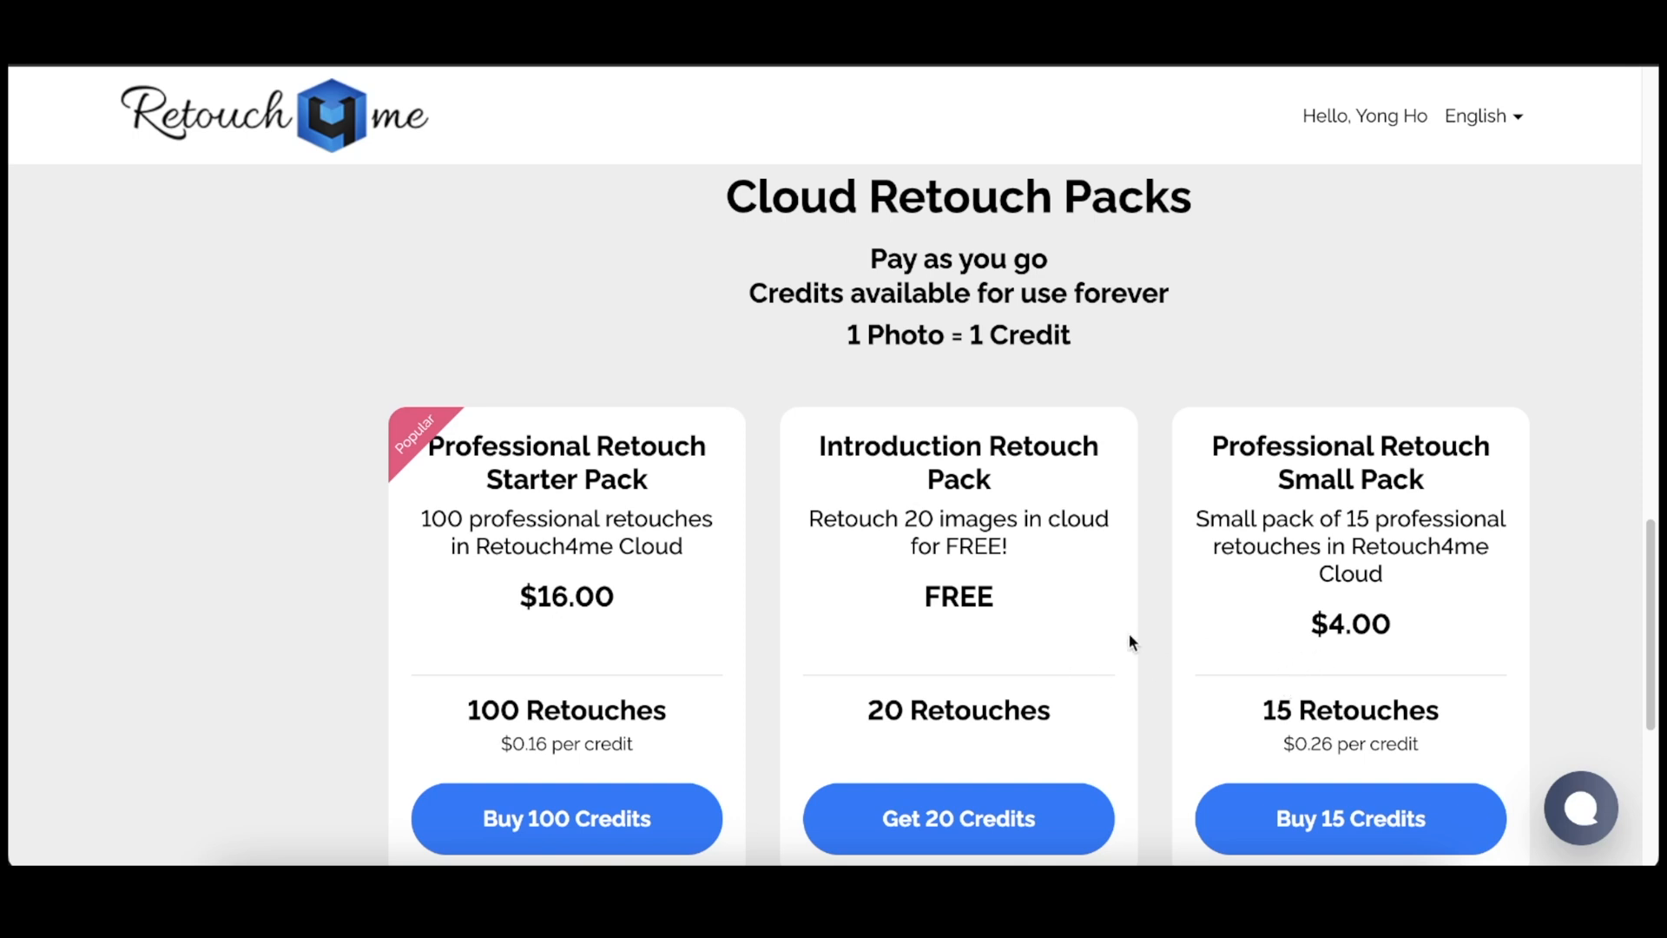
{"action": "scroll", "coordinate": [1111, 657], "scroll_direction": "up", "scroll_amount": 5}
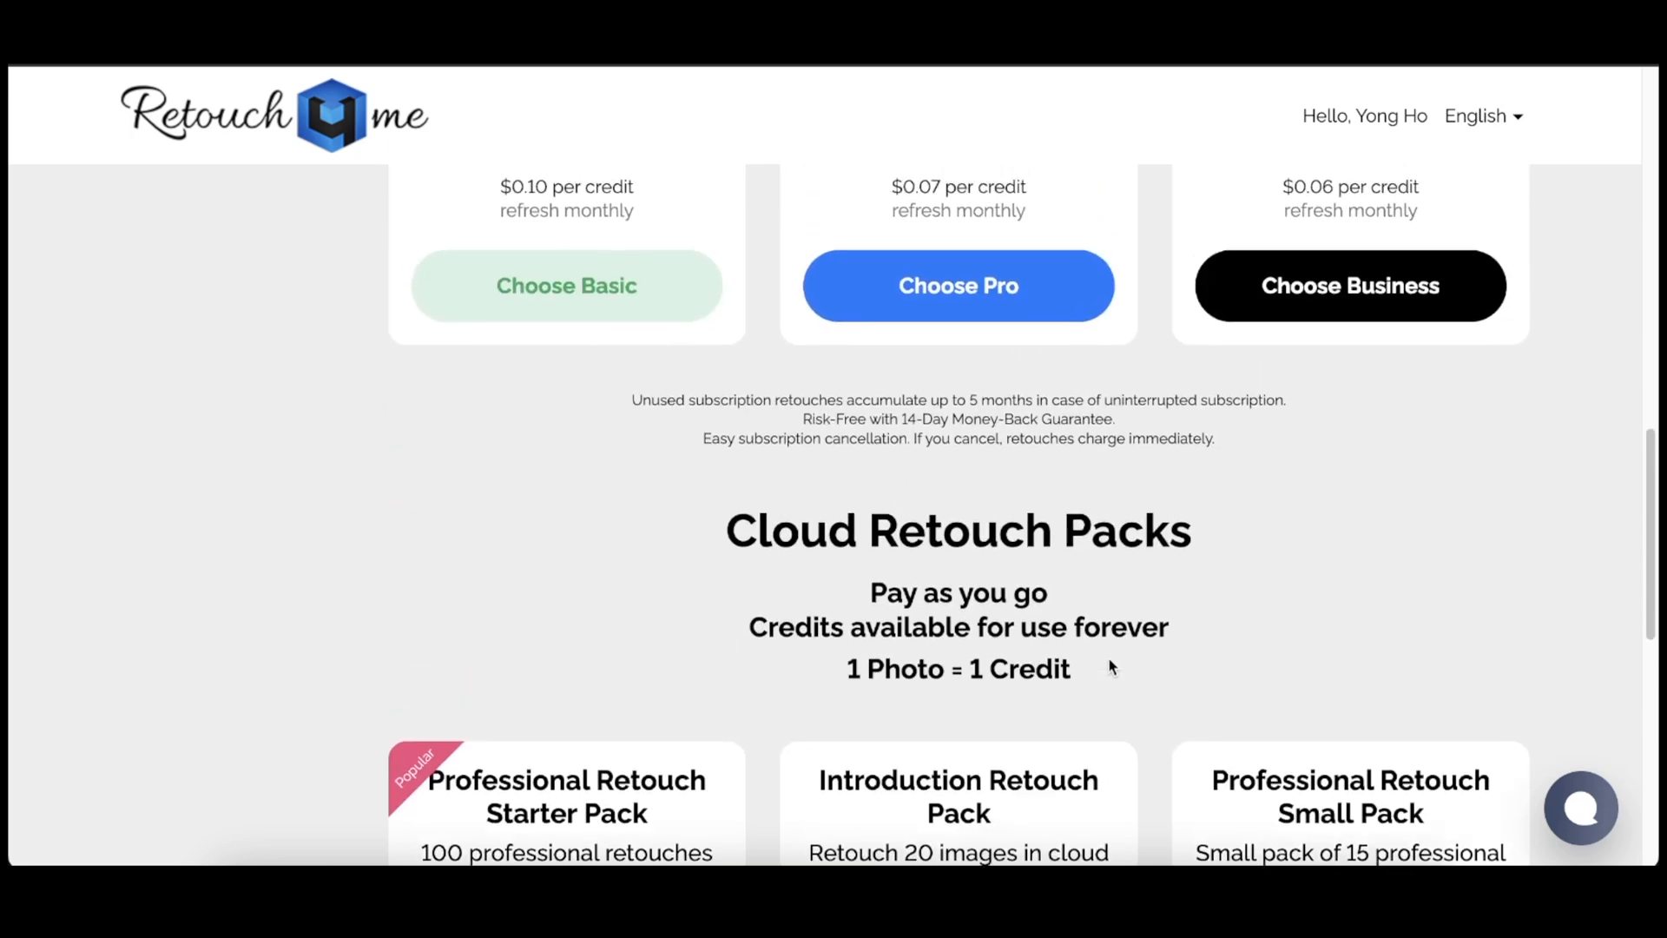
{"action": "scroll", "coordinate": [1111, 667], "scroll_direction": "up", "scroll_amount": 4}
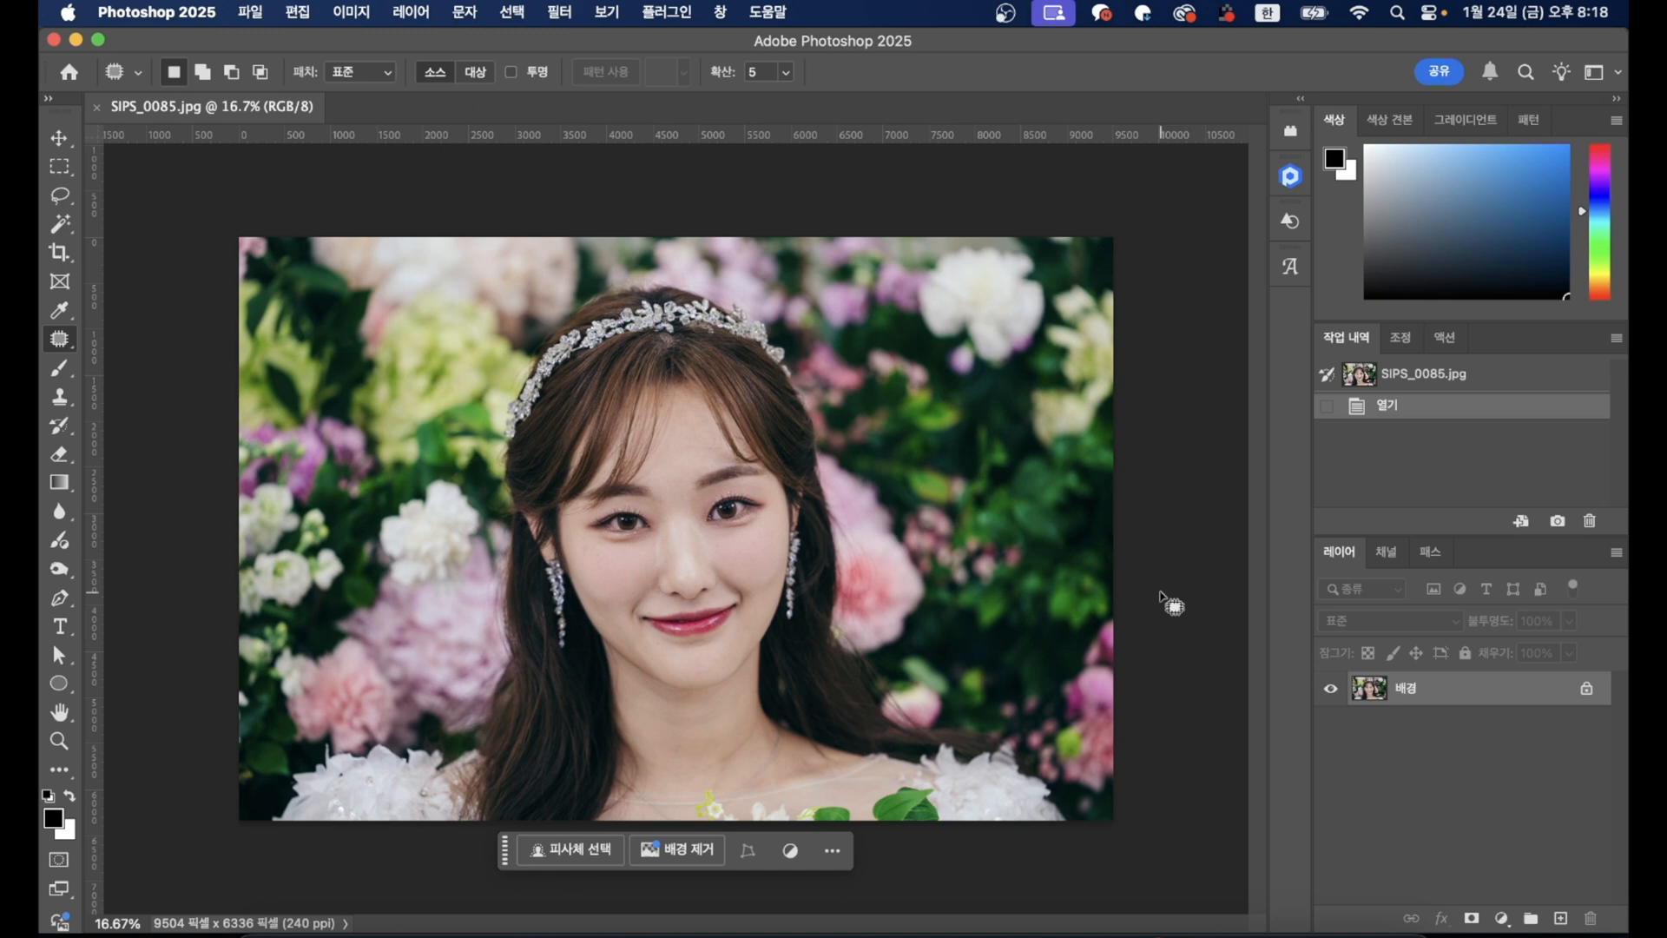
Step: In Photoshop, duplicate the portrait's background layer and apply Retouch4me Heal to the copy at sensitivity 100
{"action": "key", "text": "super+j"}
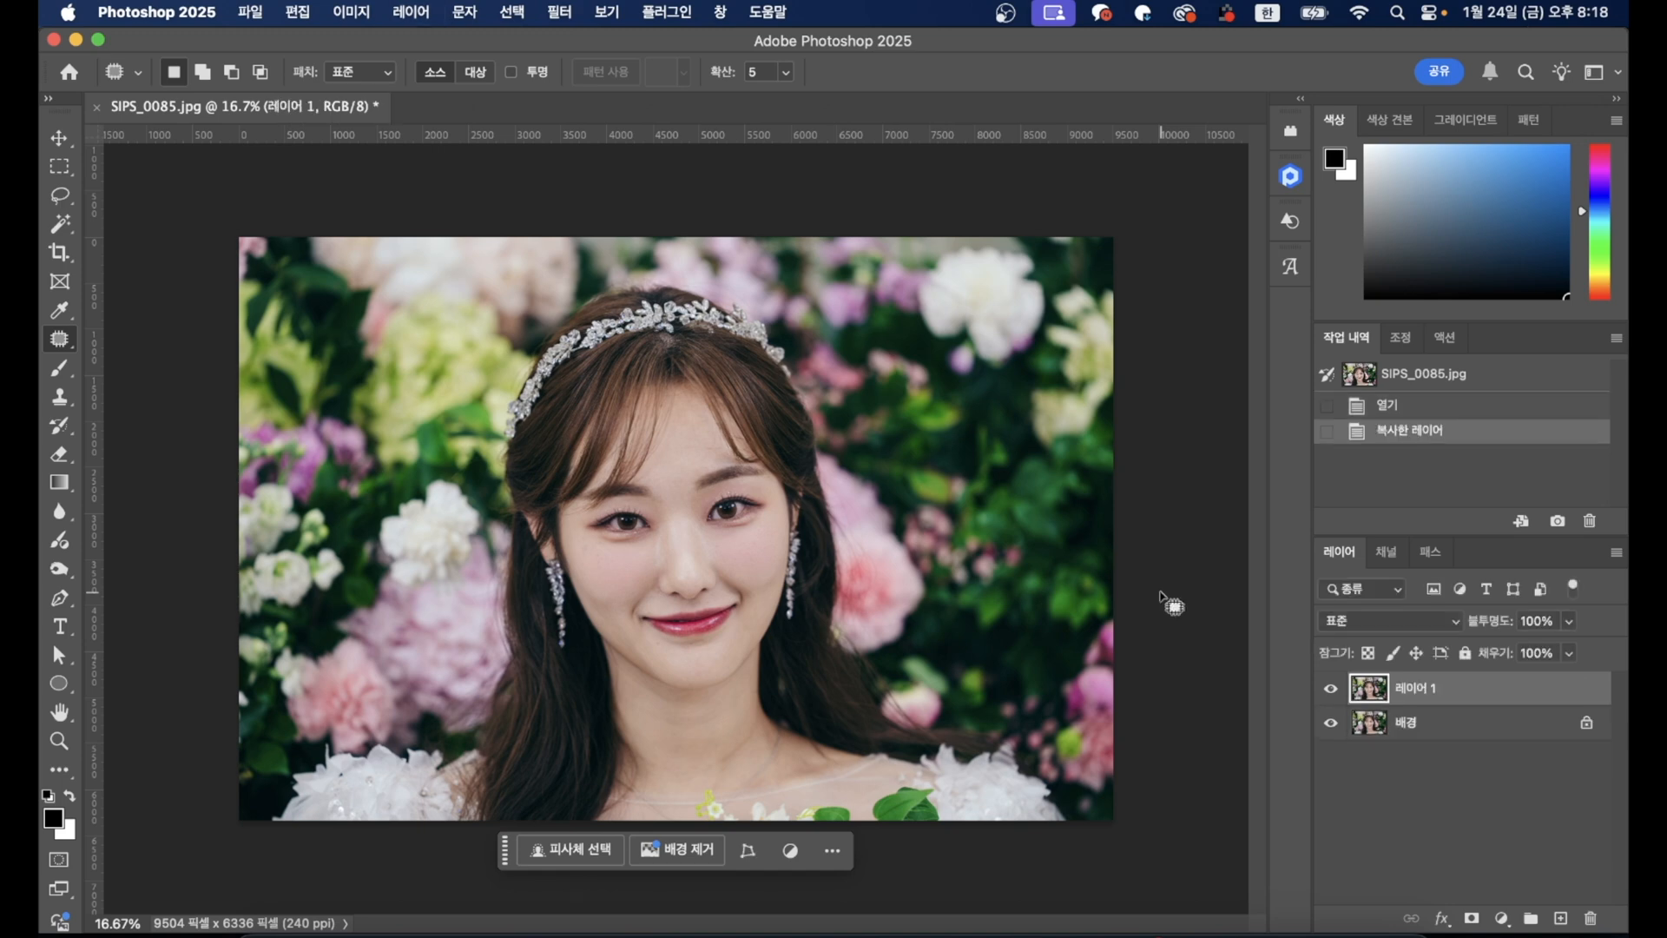
{"action": "left_click", "coordinate": [559, 12]}
{"action": "mouse_move", "coordinate": [728, 563]}
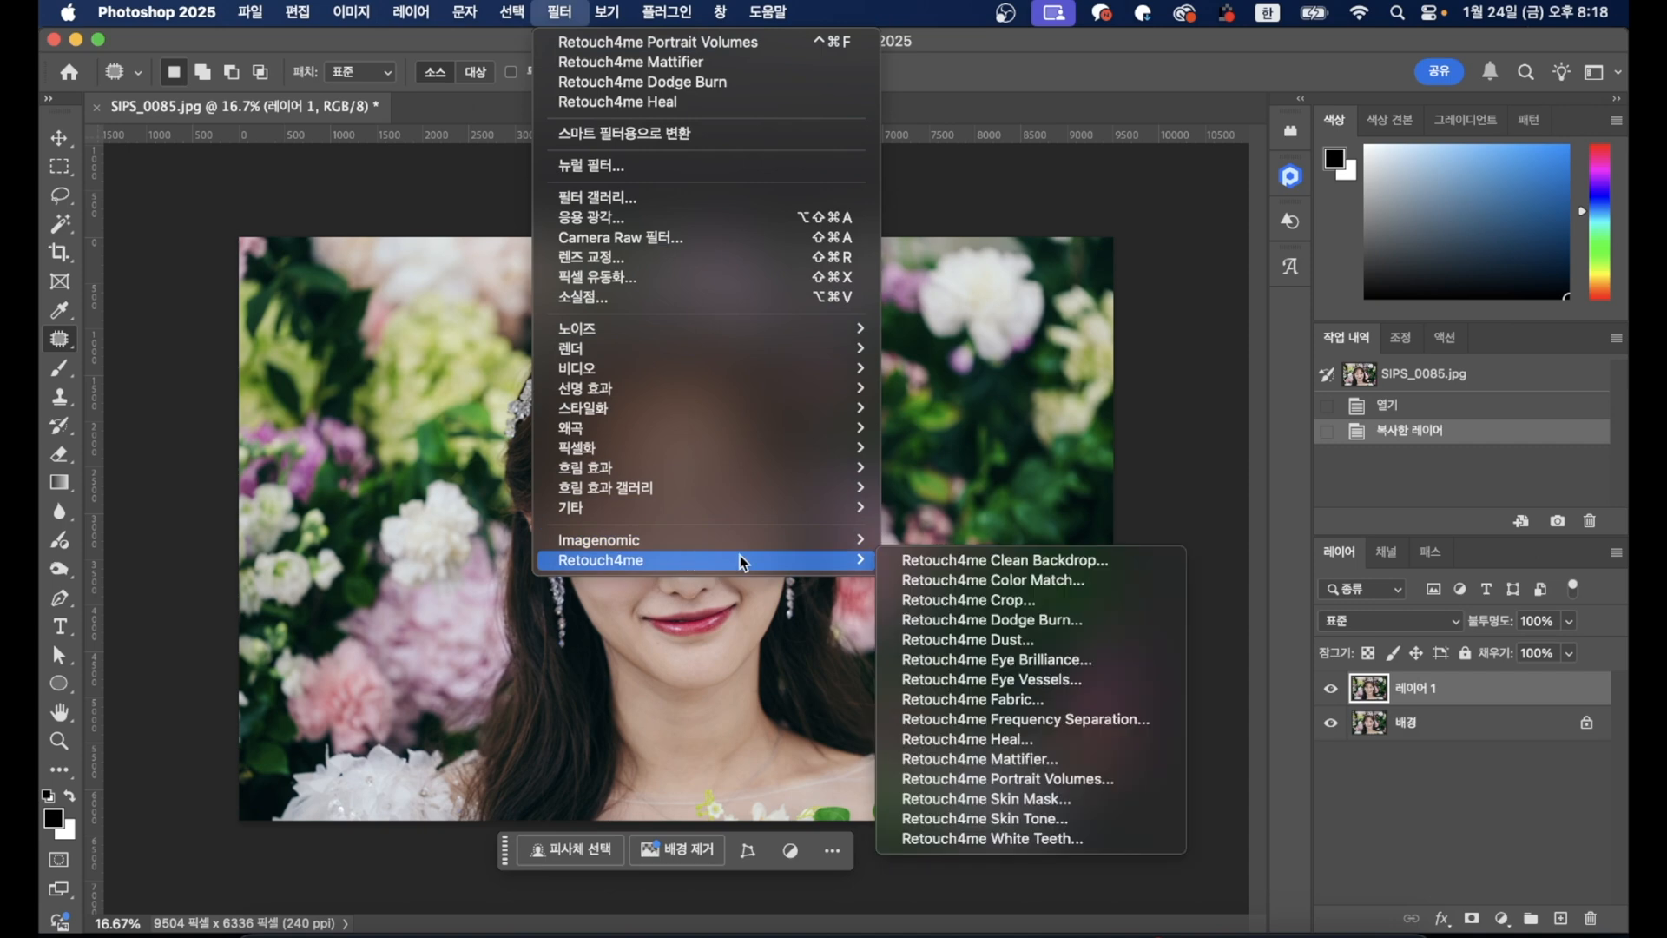
{"action": "left_click", "coordinate": [1015, 720]}
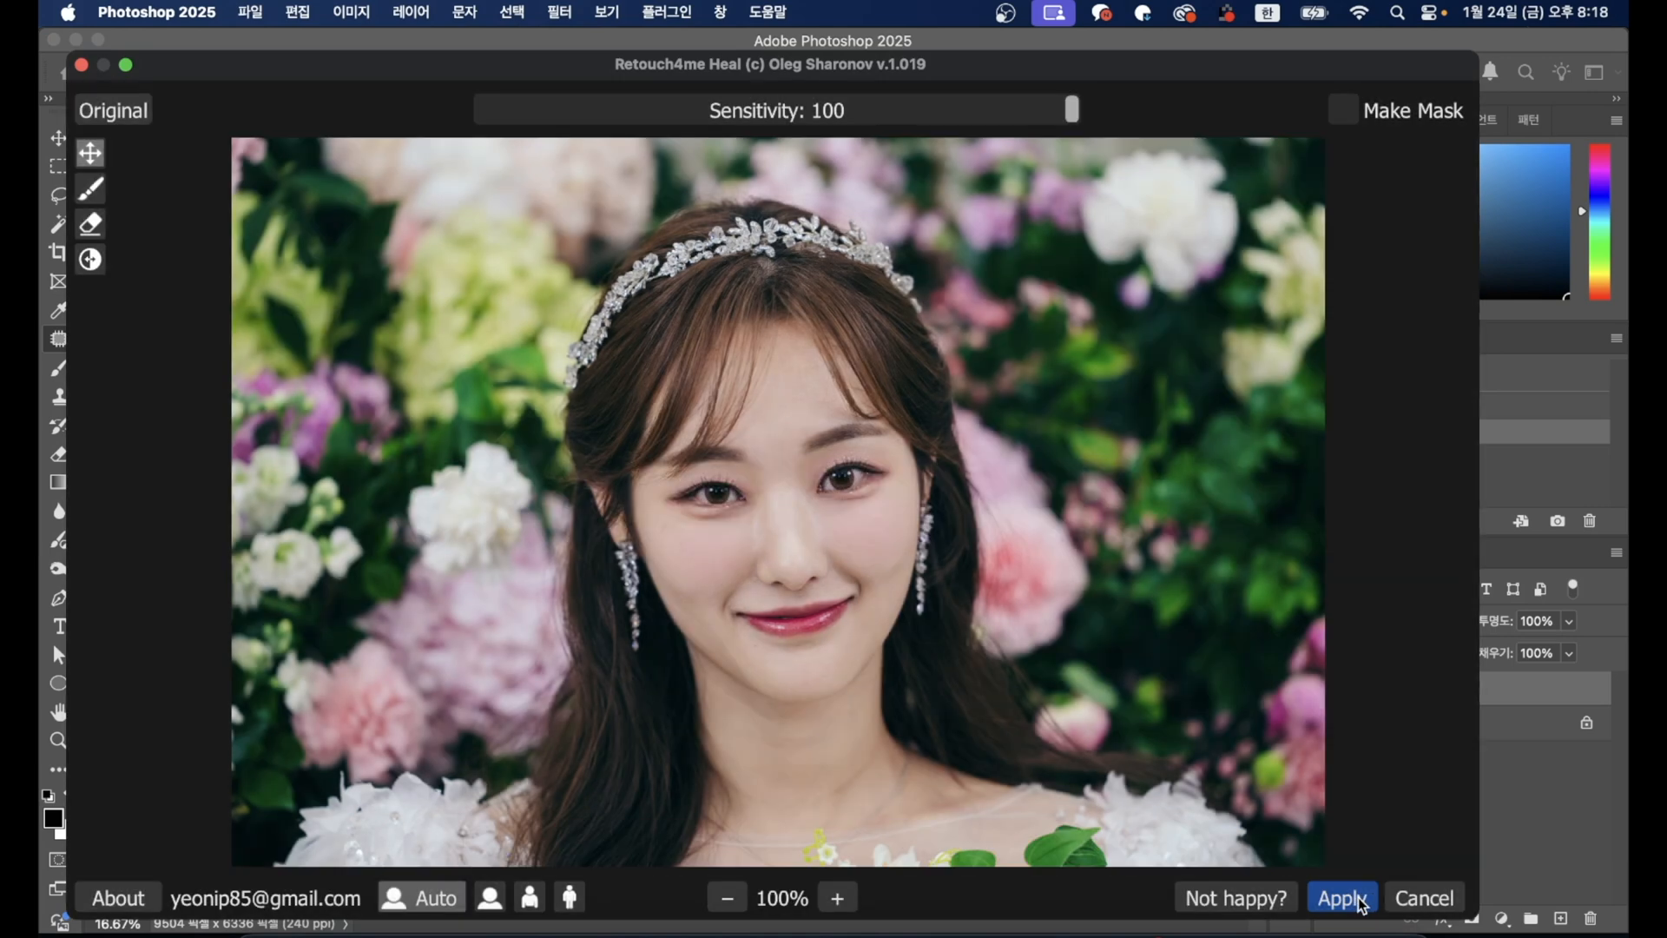
{"action": "left_click", "coordinate": [1343, 898]}
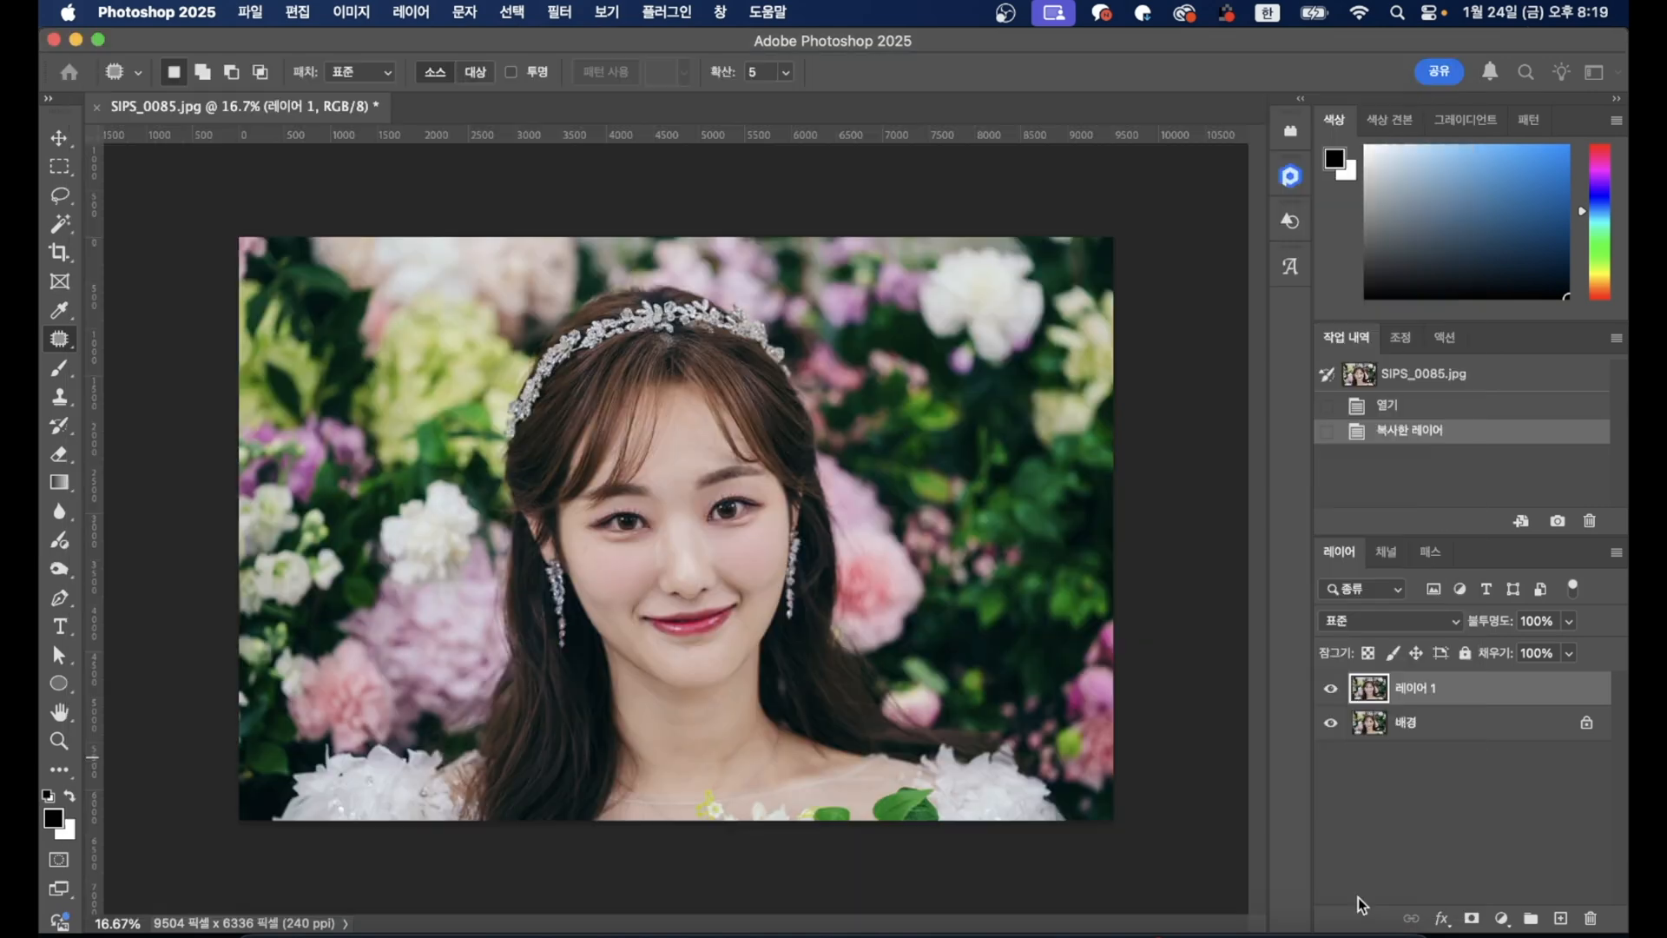
Step: Apply Retouch4me Dodge Burn to the duplicated portrait layer with warmth 0 and blend 100
{"action": "left_click", "coordinate": [561, 14]}
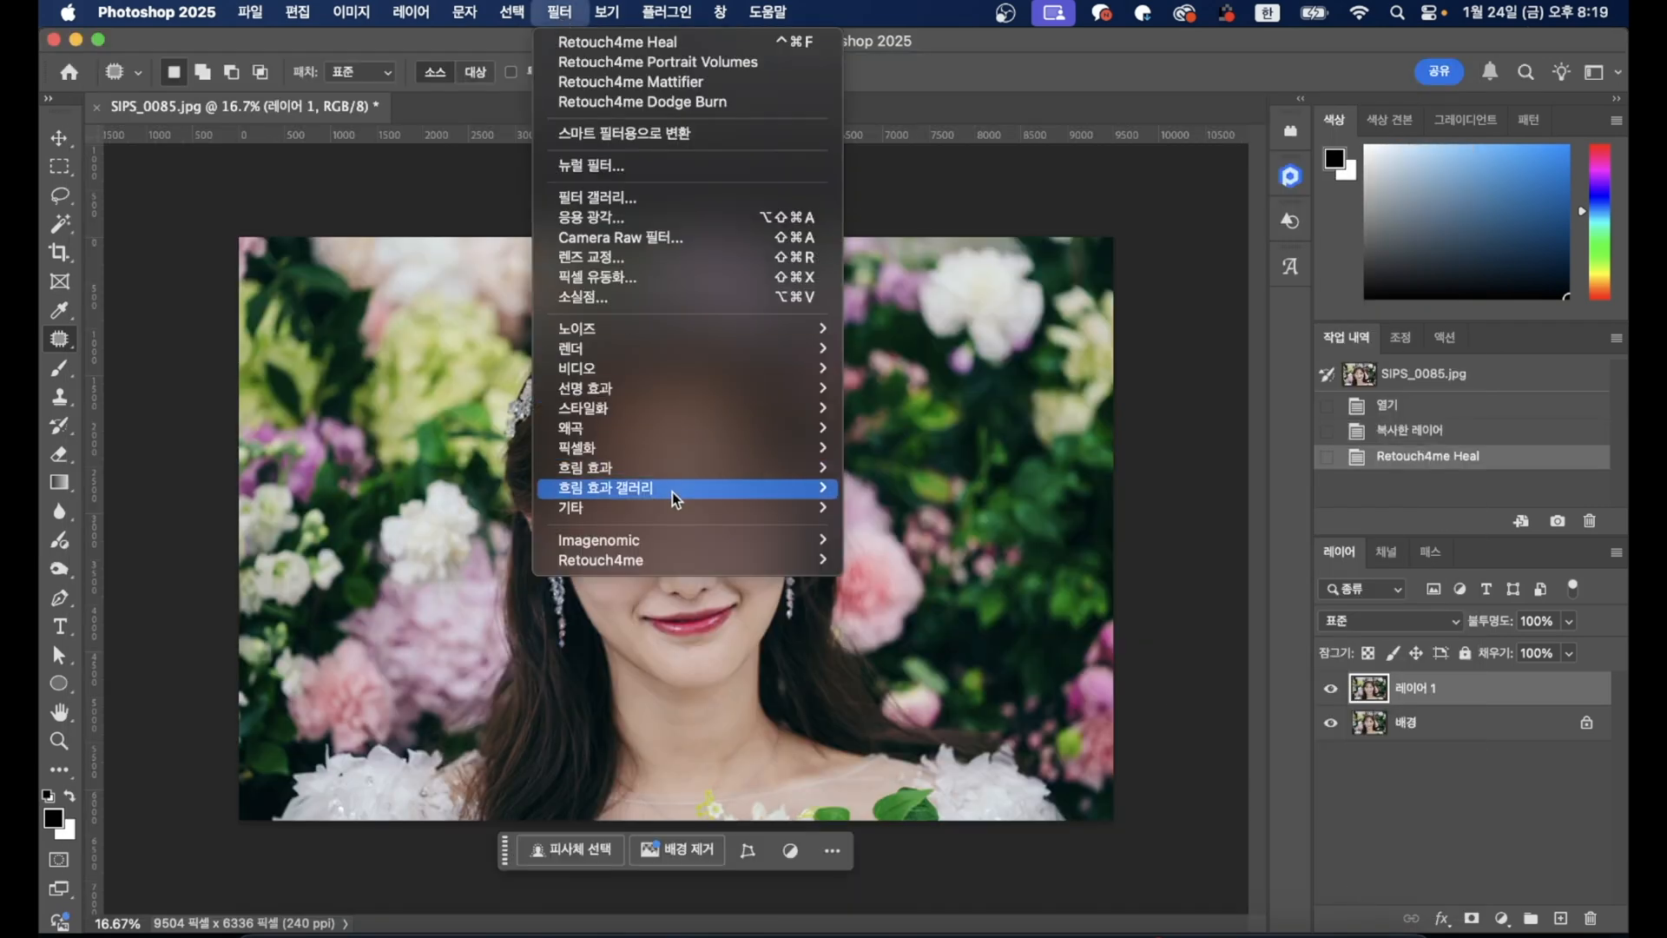
{"action": "mouse_move", "coordinate": [685, 551]}
{"action": "left_click", "coordinate": [929, 615]}
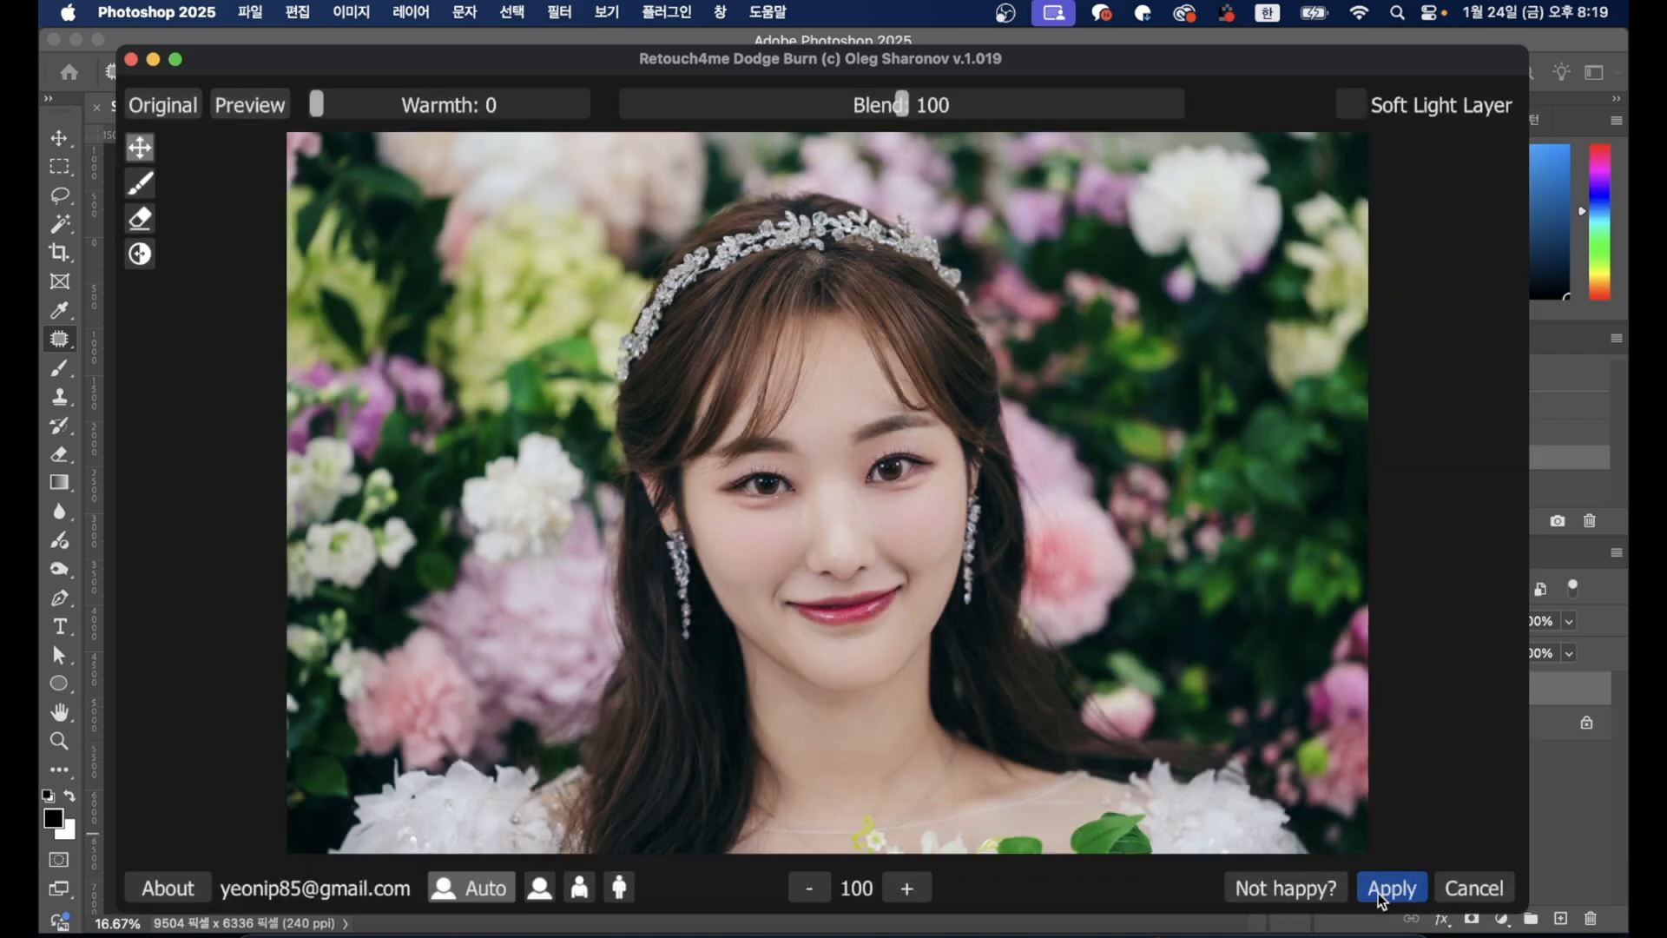
{"action": "left_click", "coordinate": [1381, 899]}
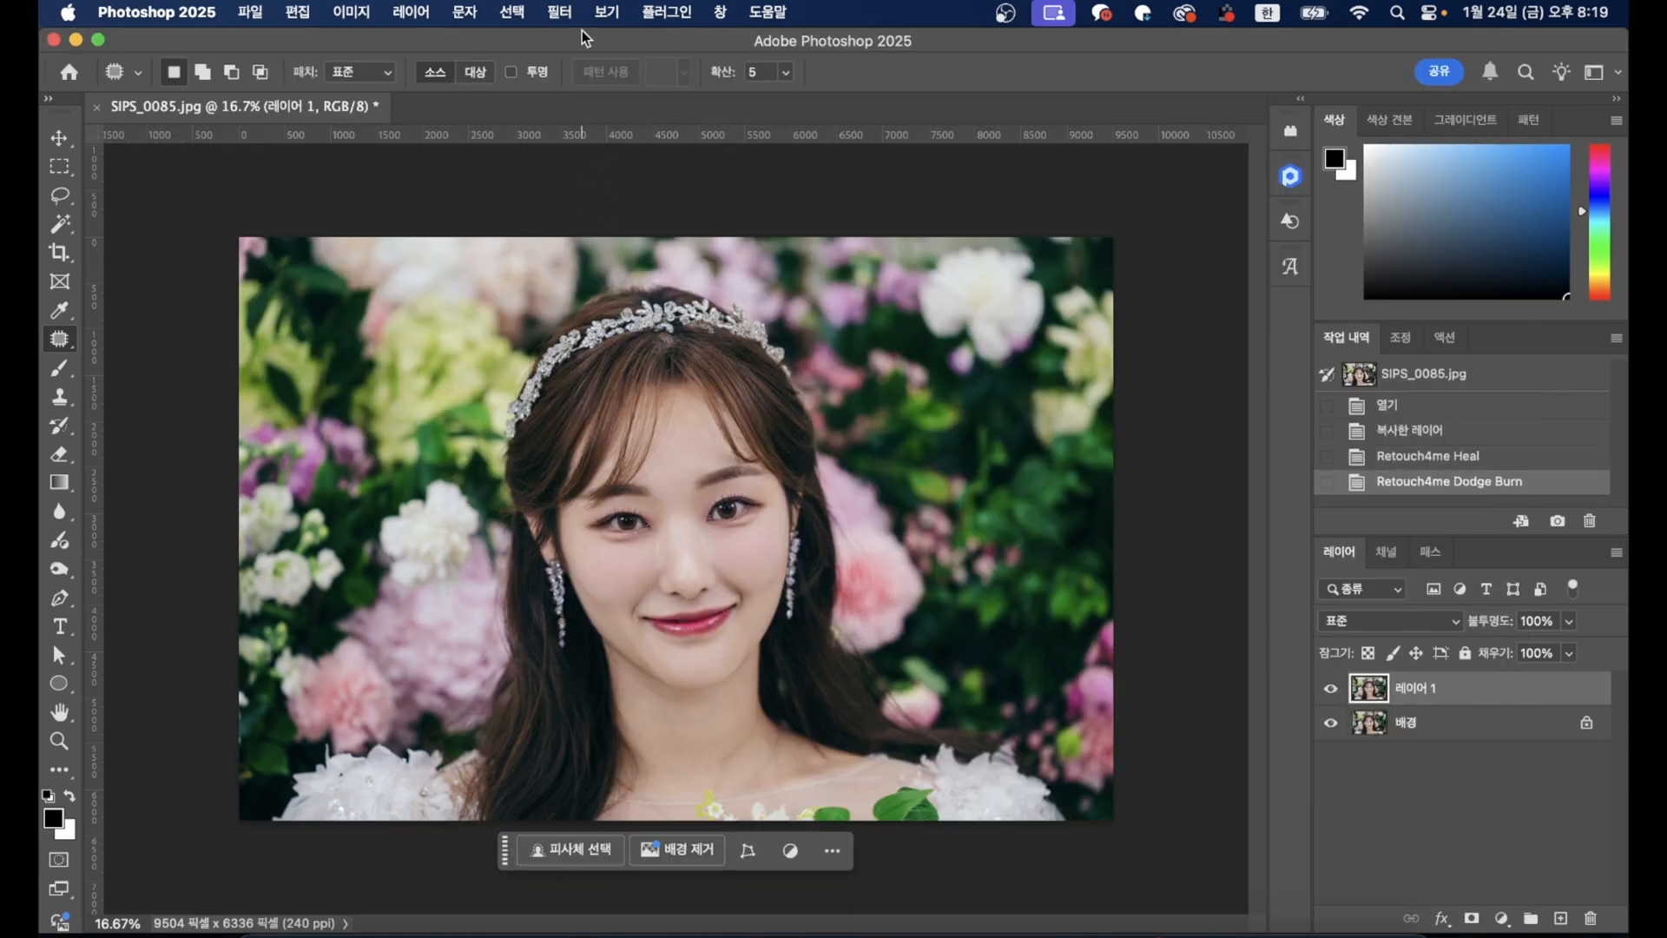
Step: Apply Retouch4me Mattifier to the duplicated portrait layer with blend 50
{"action": "left_click", "coordinate": [559, 11]}
{"action": "mouse_move", "coordinate": [713, 559]}
{"action": "left_click", "coordinate": [1022, 755]}
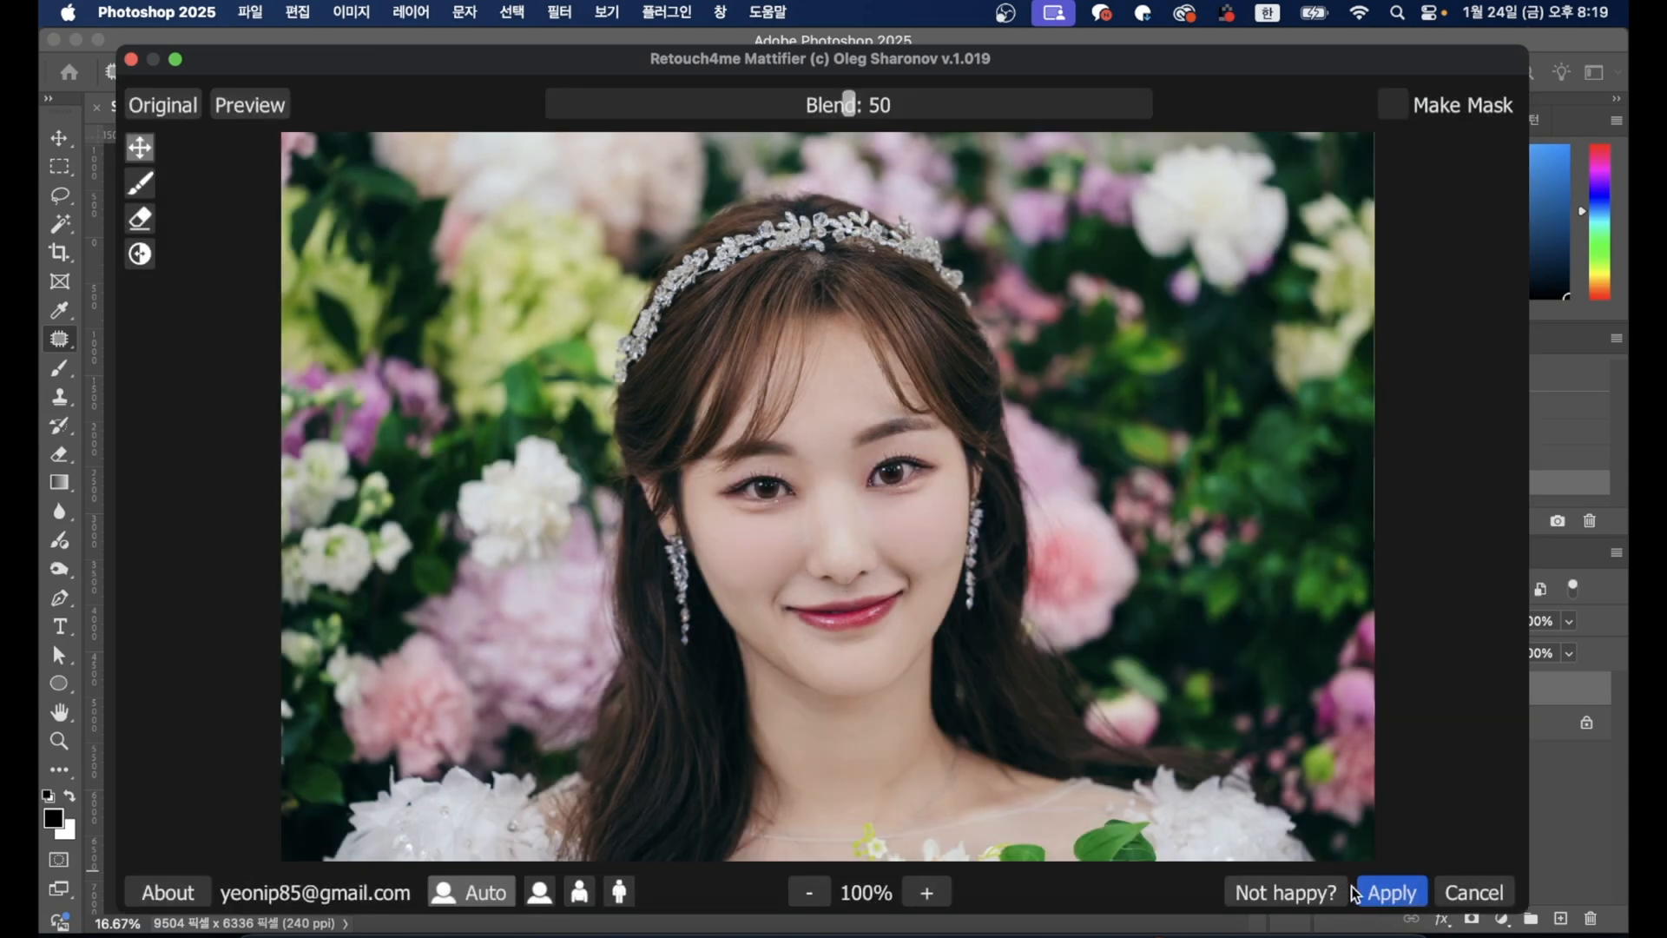
{"action": "left_click", "coordinate": [1370, 893]}
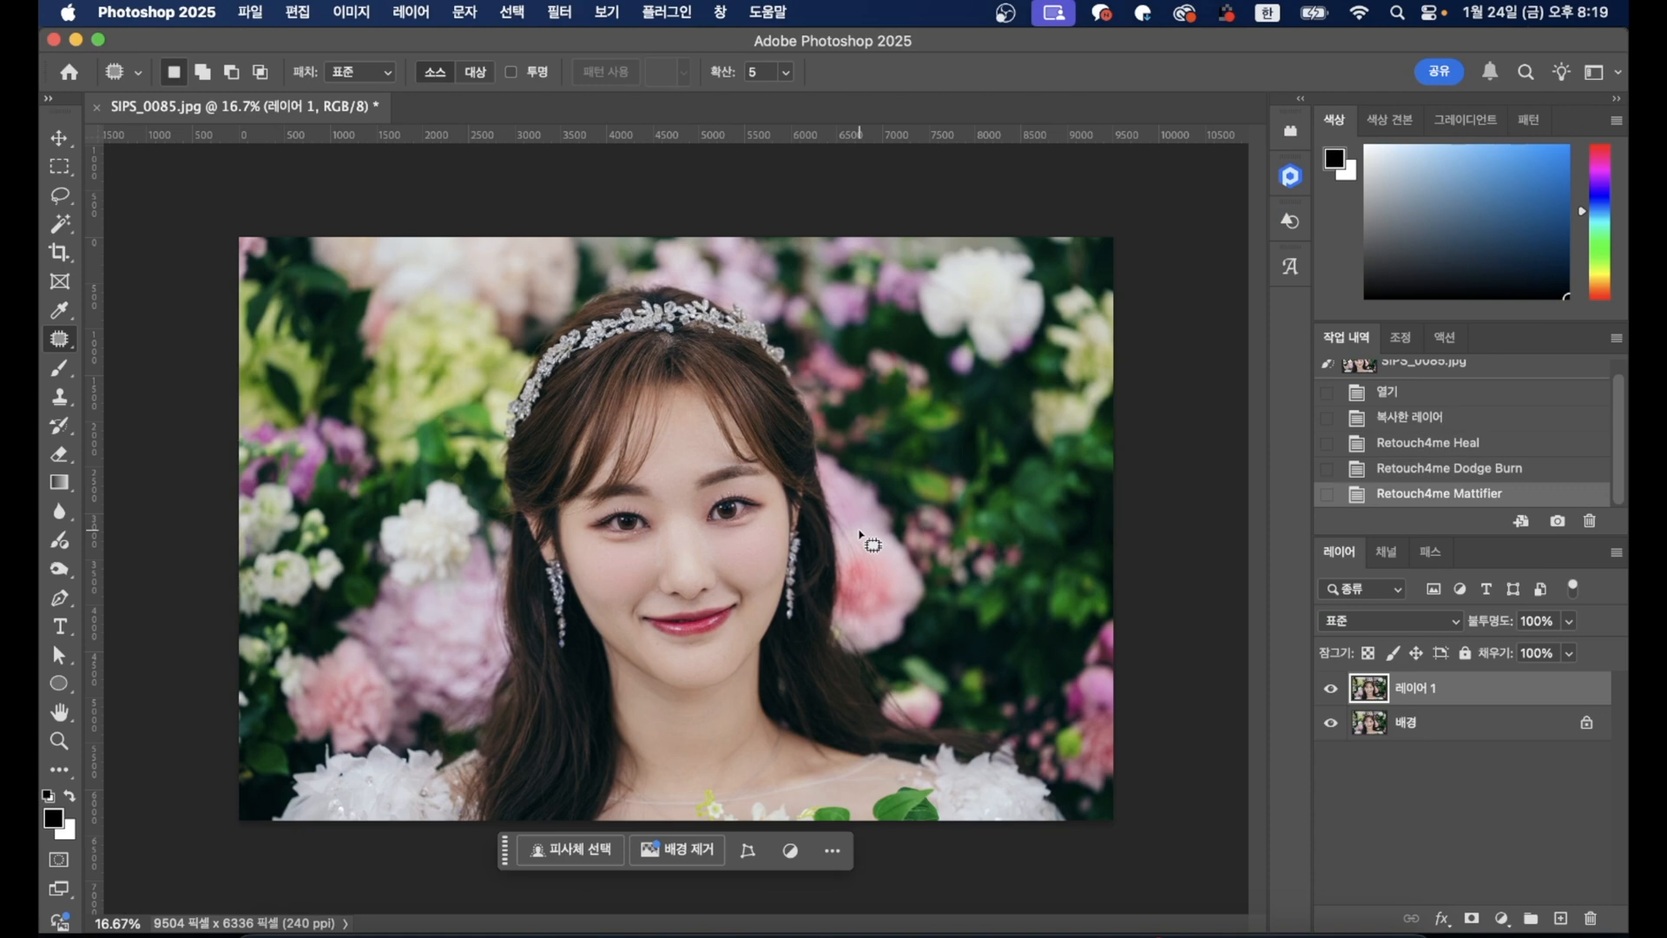
Step: Apply Retouch4me Portrait Volumes to the duplicated portrait layer with blend 100
{"action": "left_click", "coordinate": [559, 12]}
{"action": "mouse_move", "coordinate": [718, 560]}
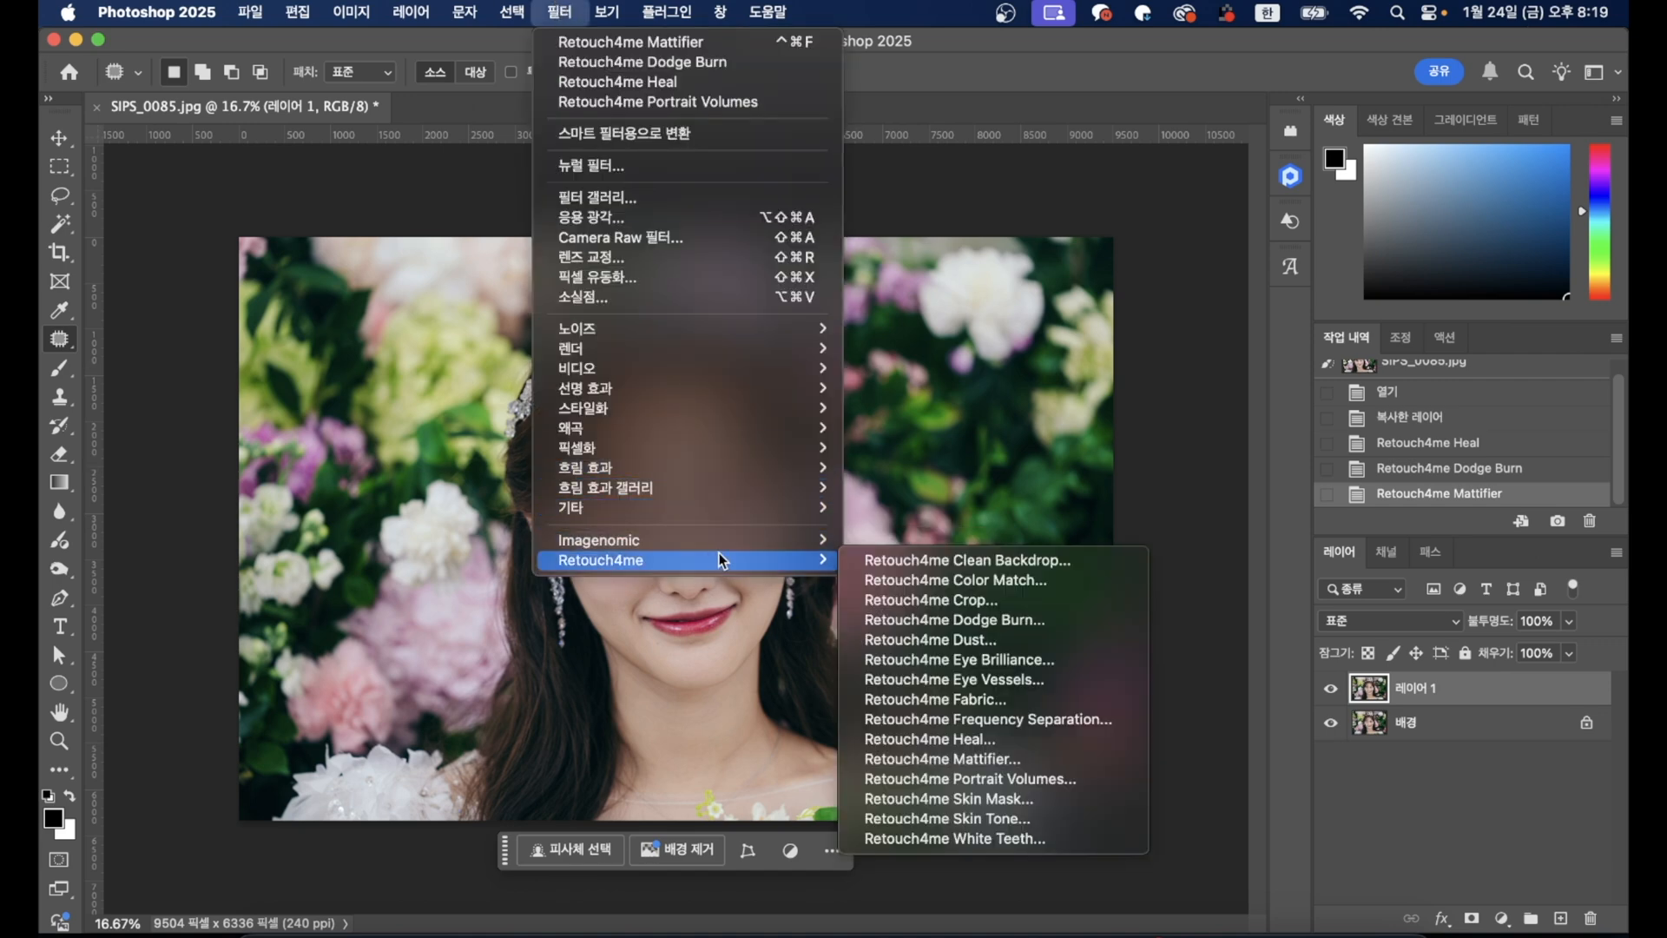
{"action": "left_click", "coordinate": [1002, 778]}
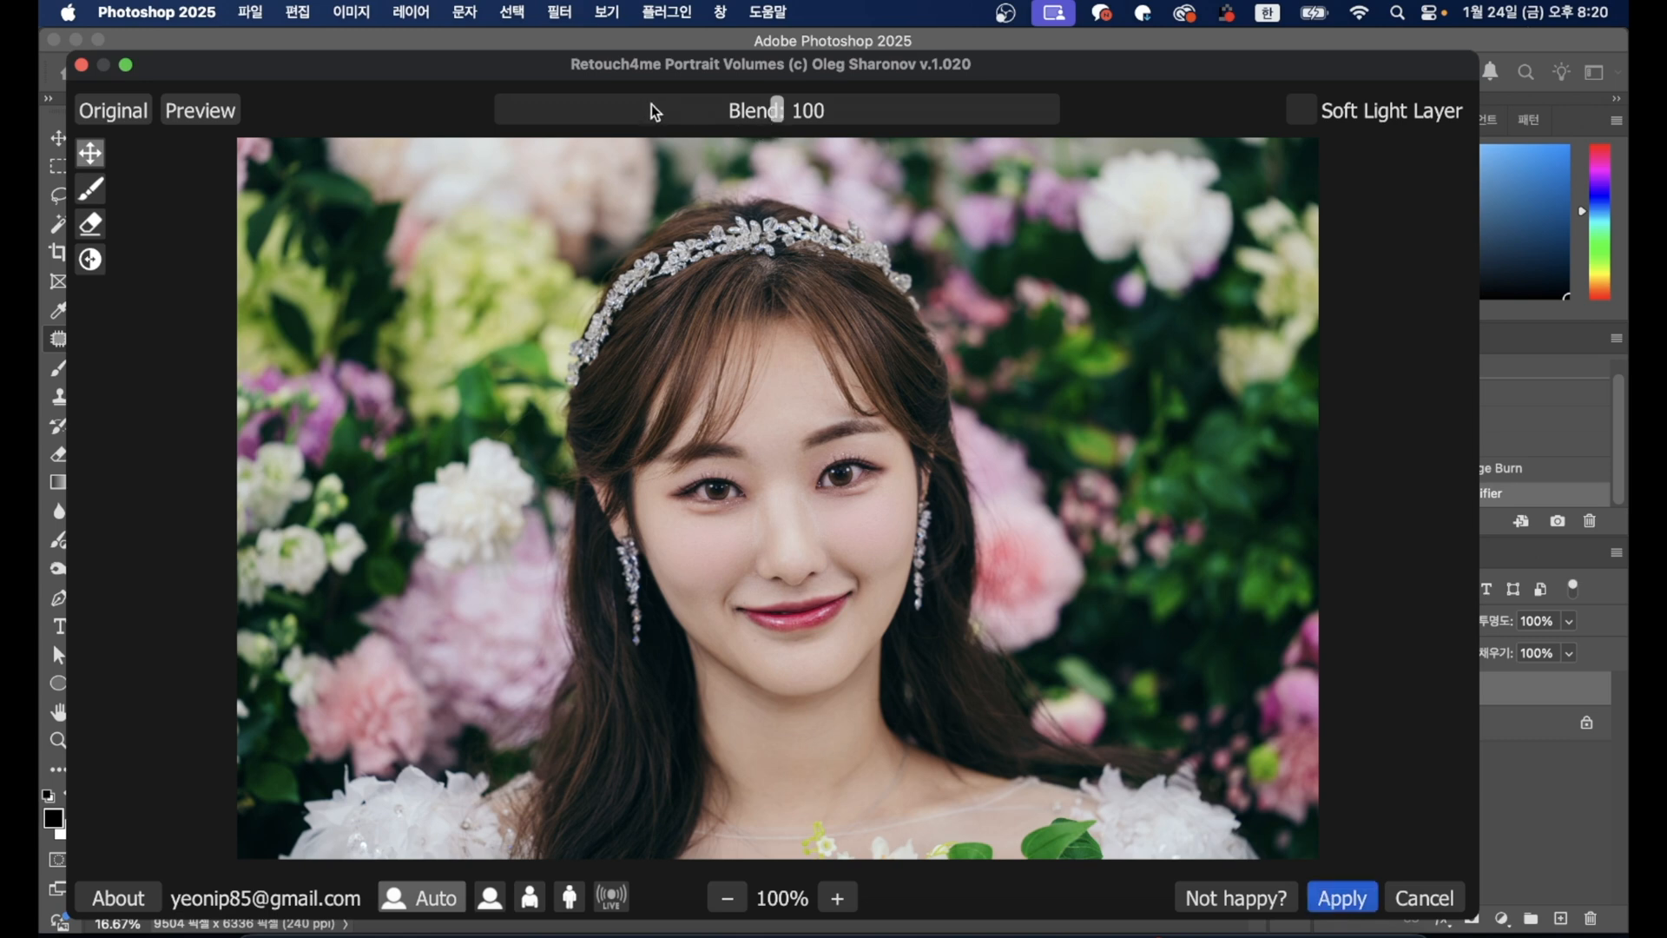
{"action": "left_click", "coordinate": [1343, 898]}
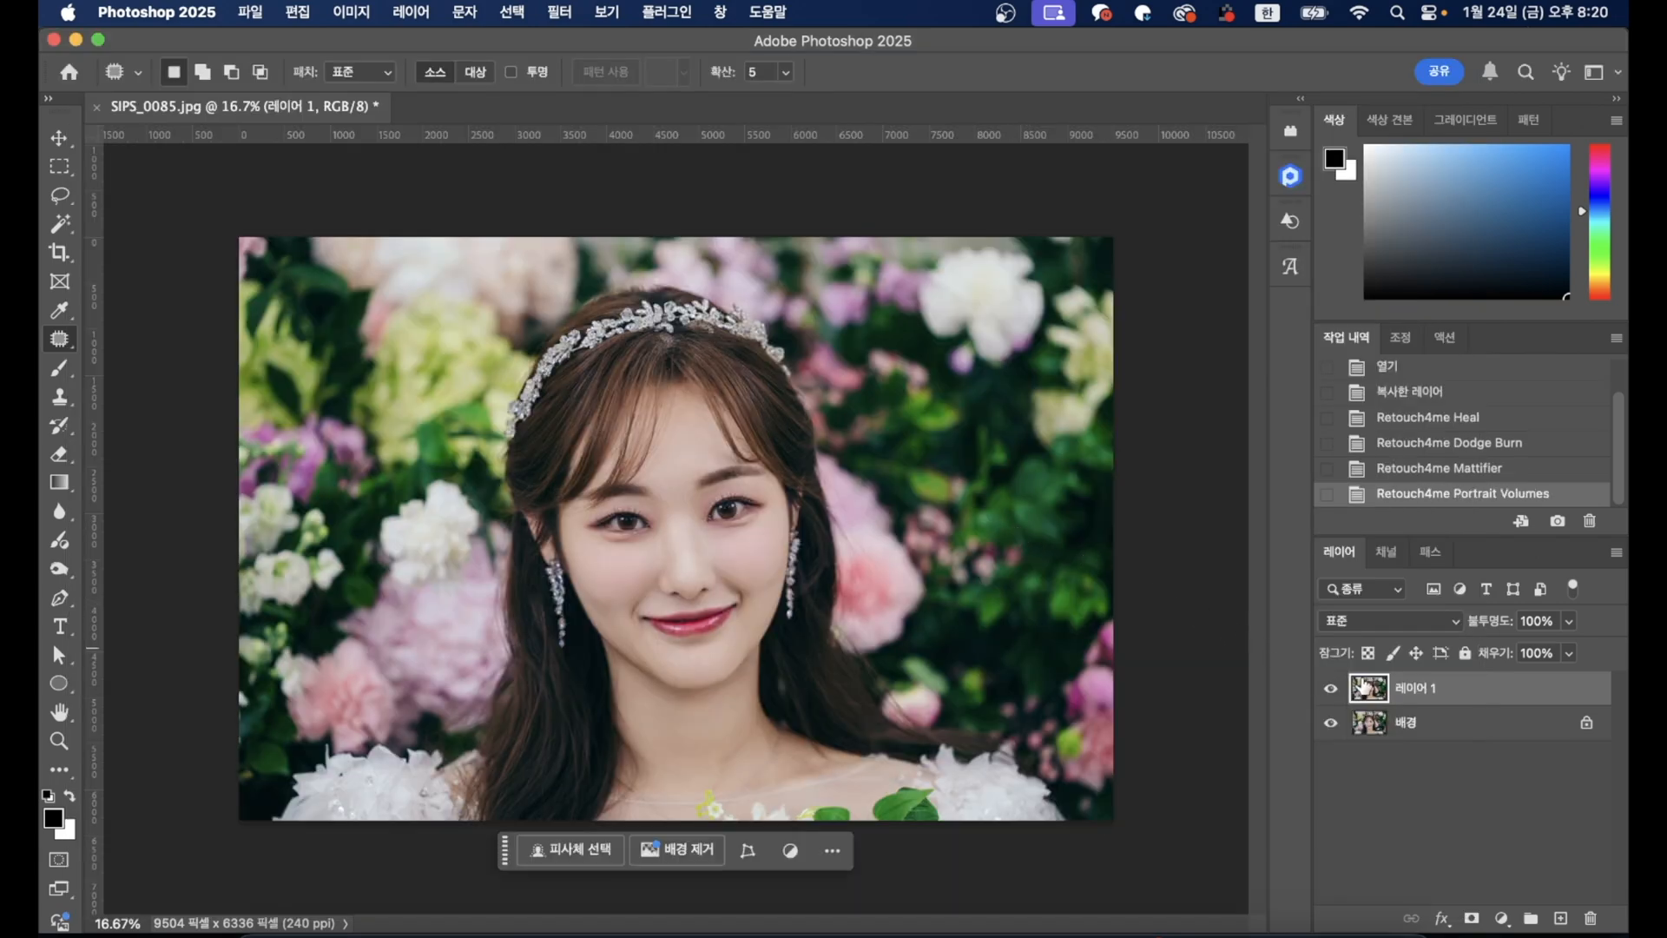
Step: Set the retouched layer's opacity to 60%
{"action": "left_click", "coordinate": [1542, 622]}
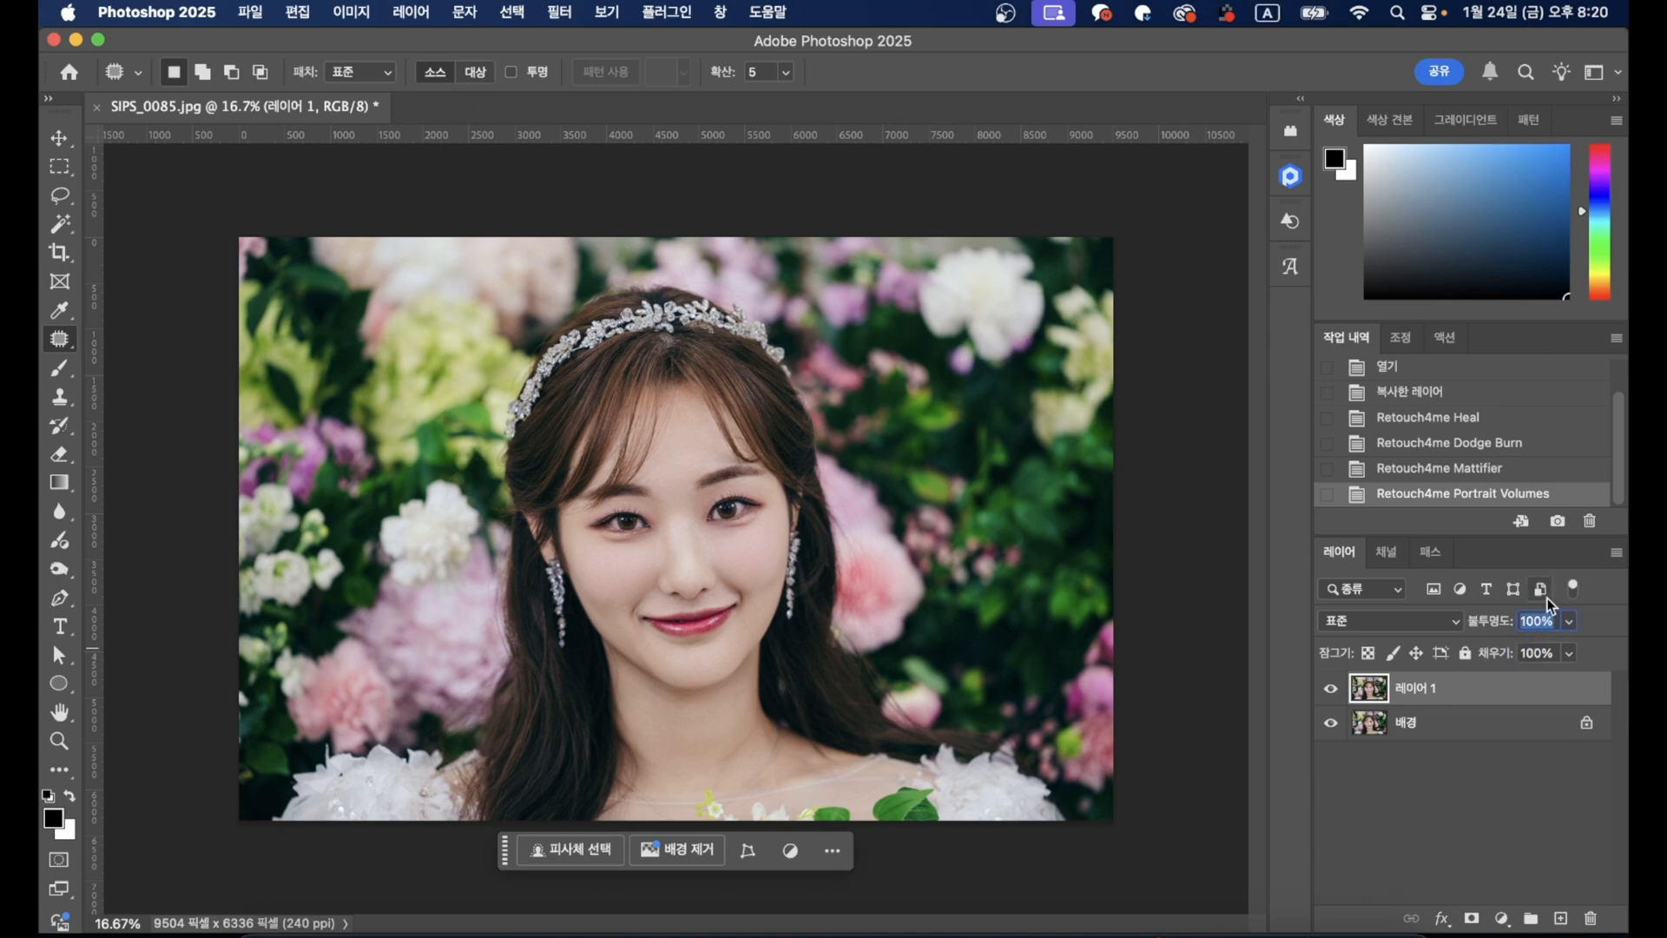
{"action": "type", "text": "60"}
{"action": "key", "text": "Return"}
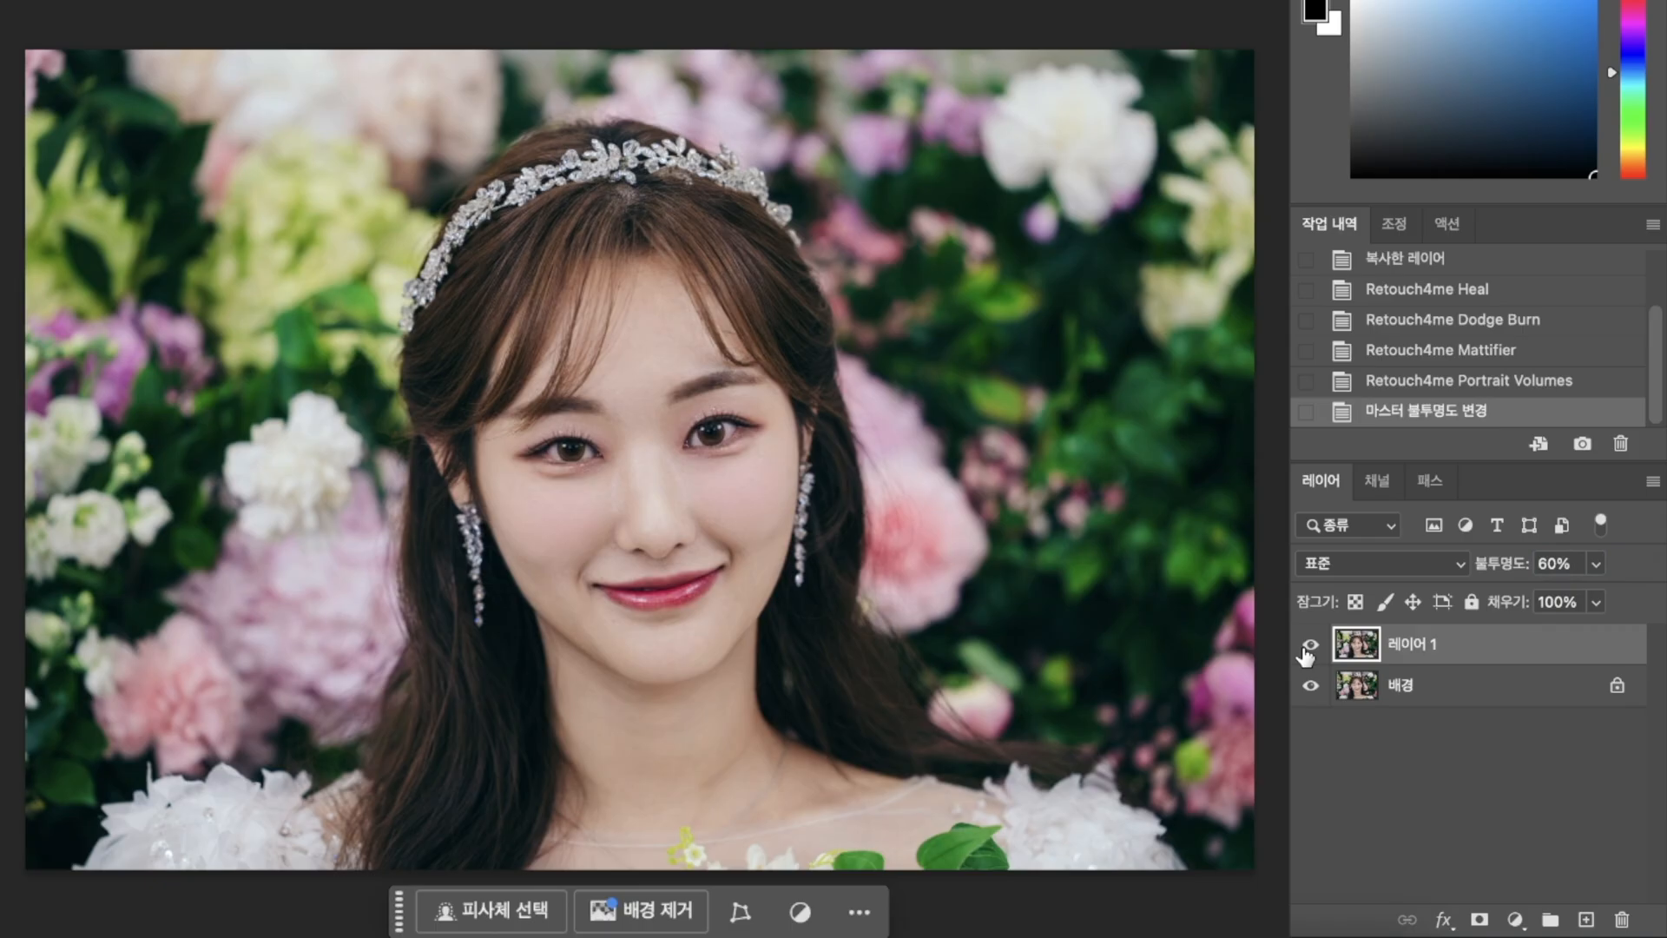
Step: Toggle the retouched layer's visibility to compare the bridal portrait before and after retouching
{"action": "left_click", "coordinate": [1309, 647]}
{"action": "left_click", "coordinate": [1309, 647]}
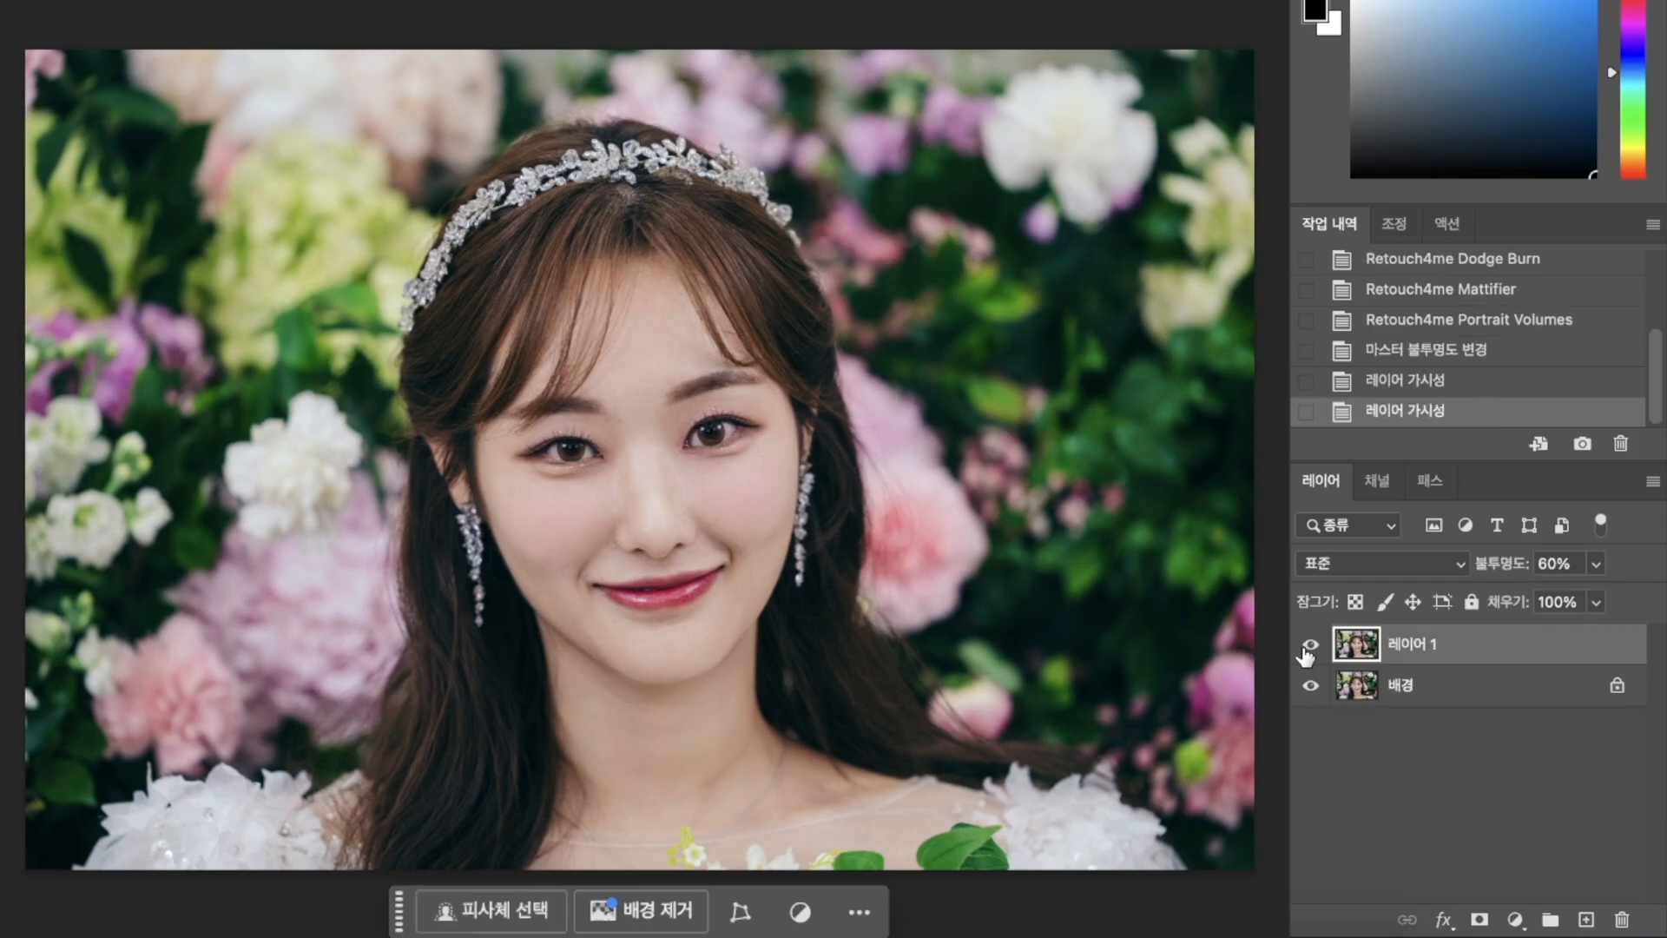
{"action": "left_click", "coordinate": [1309, 647]}
{"action": "left_click", "coordinate": [1309, 647]}
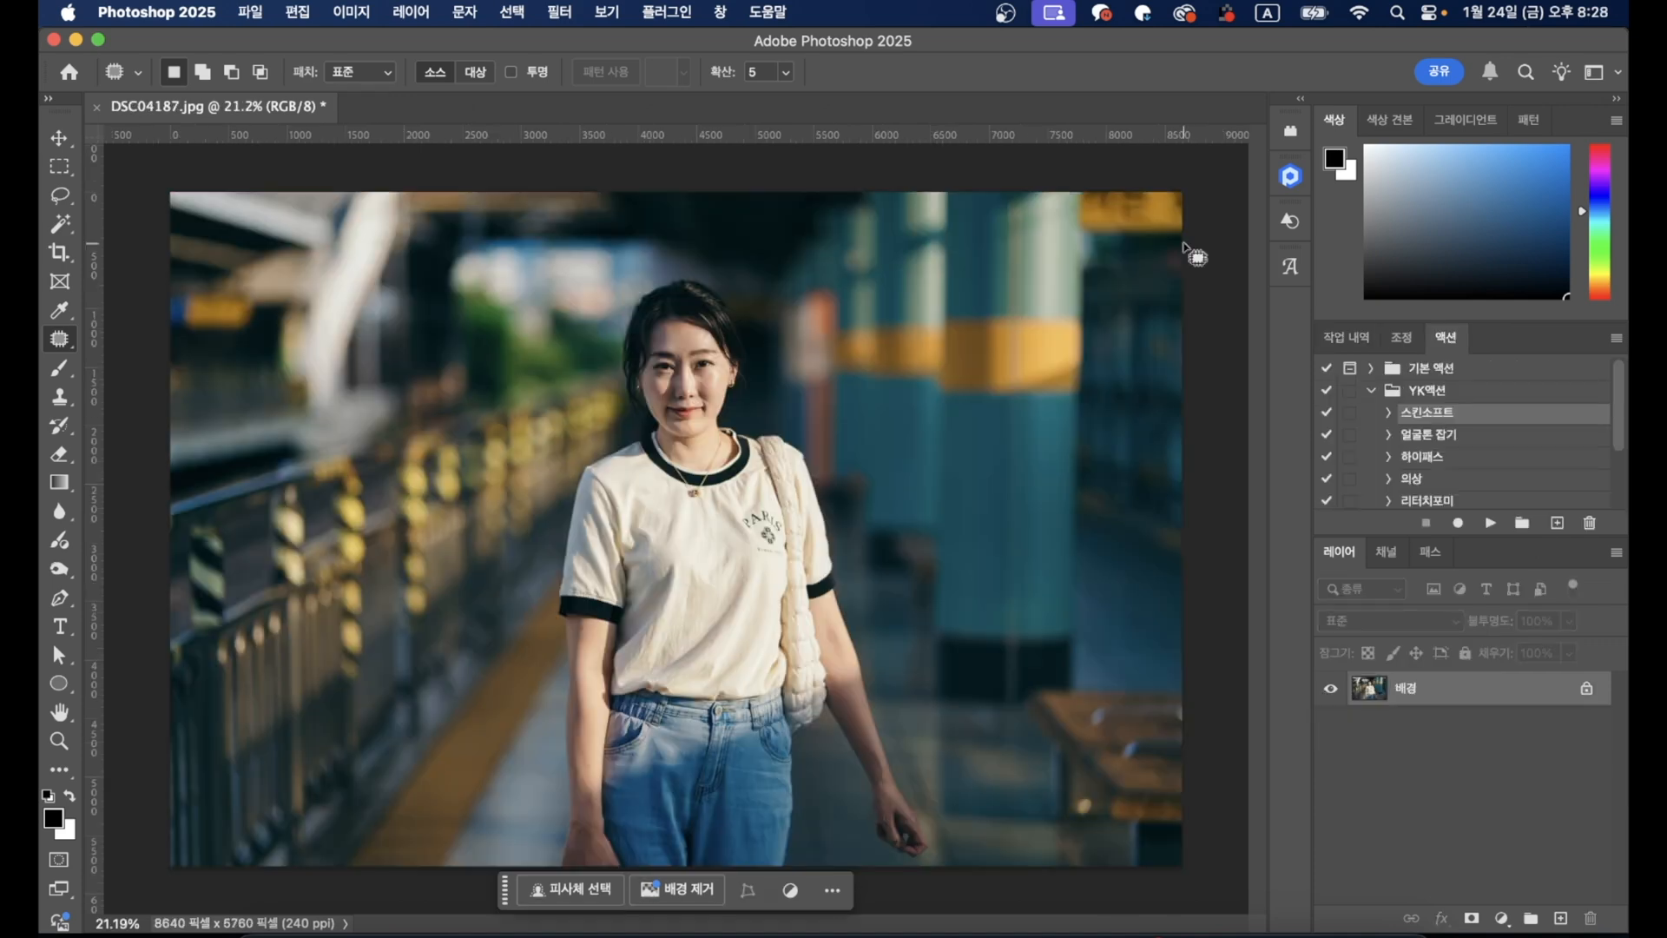
Step: Run on-device Heal, Mattifier, Dodge & Burn and Portrait Volumes retouching together on DSC04187.jpg through the Retouch4me Panel
{"action": "left_click", "coordinate": [1289, 178]}
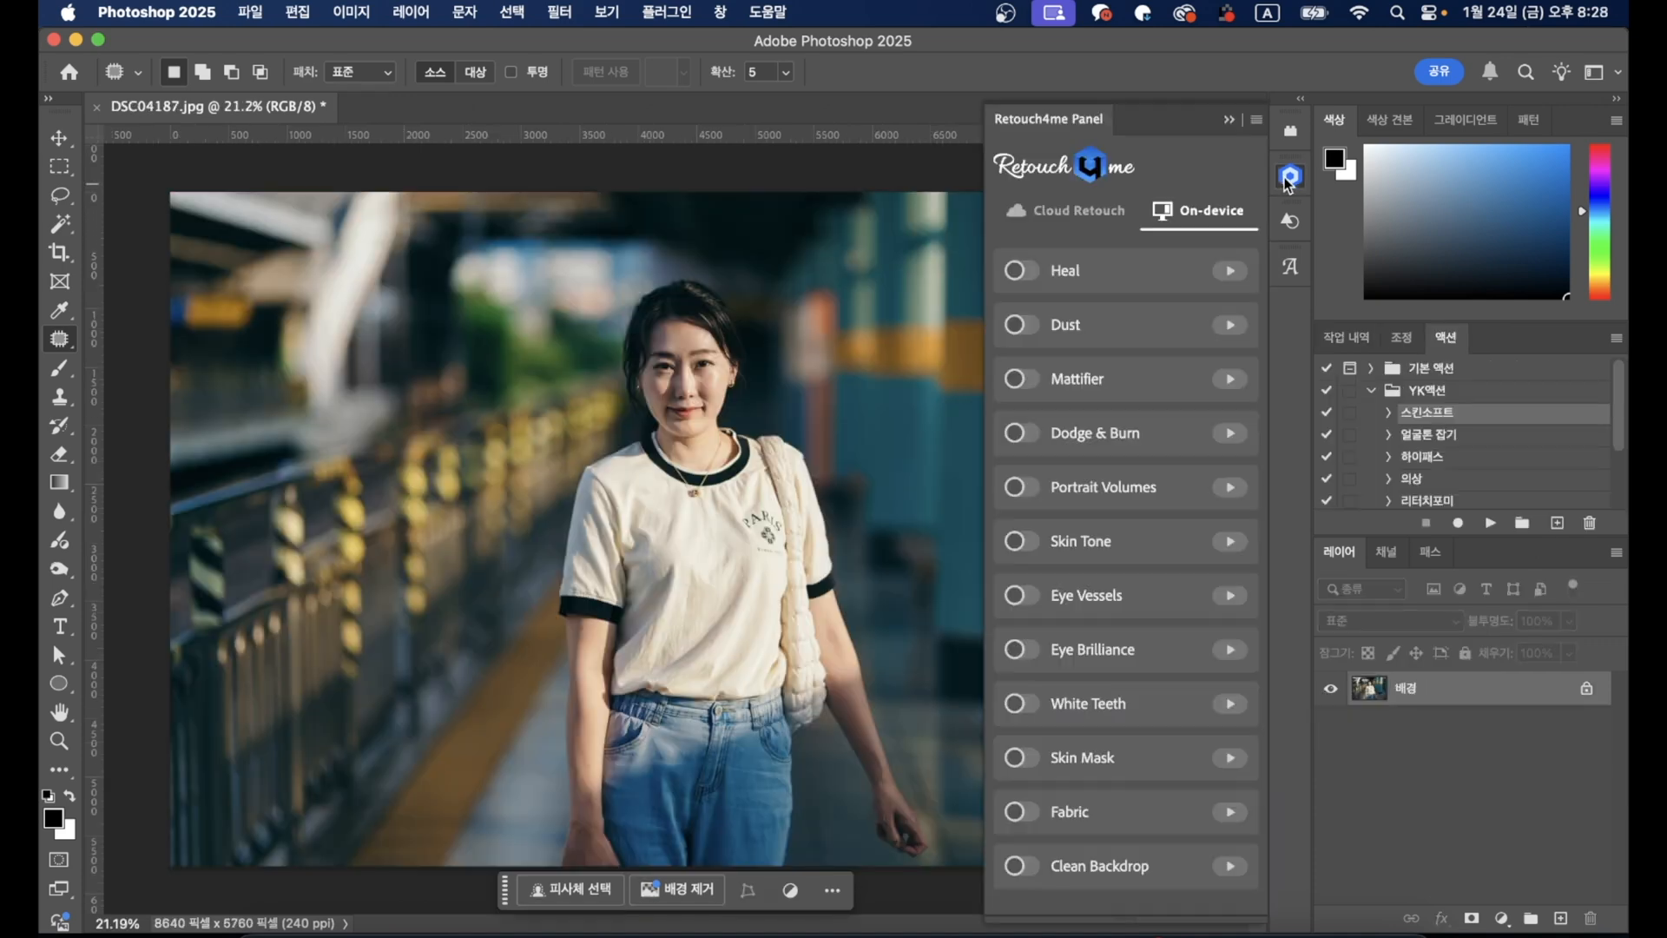
{"action": "left_click", "coordinate": [1025, 273]}
{"action": "left_click", "coordinate": [1022, 379]}
{"action": "left_click", "coordinate": [1023, 434]}
{"action": "left_click", "coordinate": [1022, 487]}
{"action": "left_click", "coordinate": [1120, 900]}
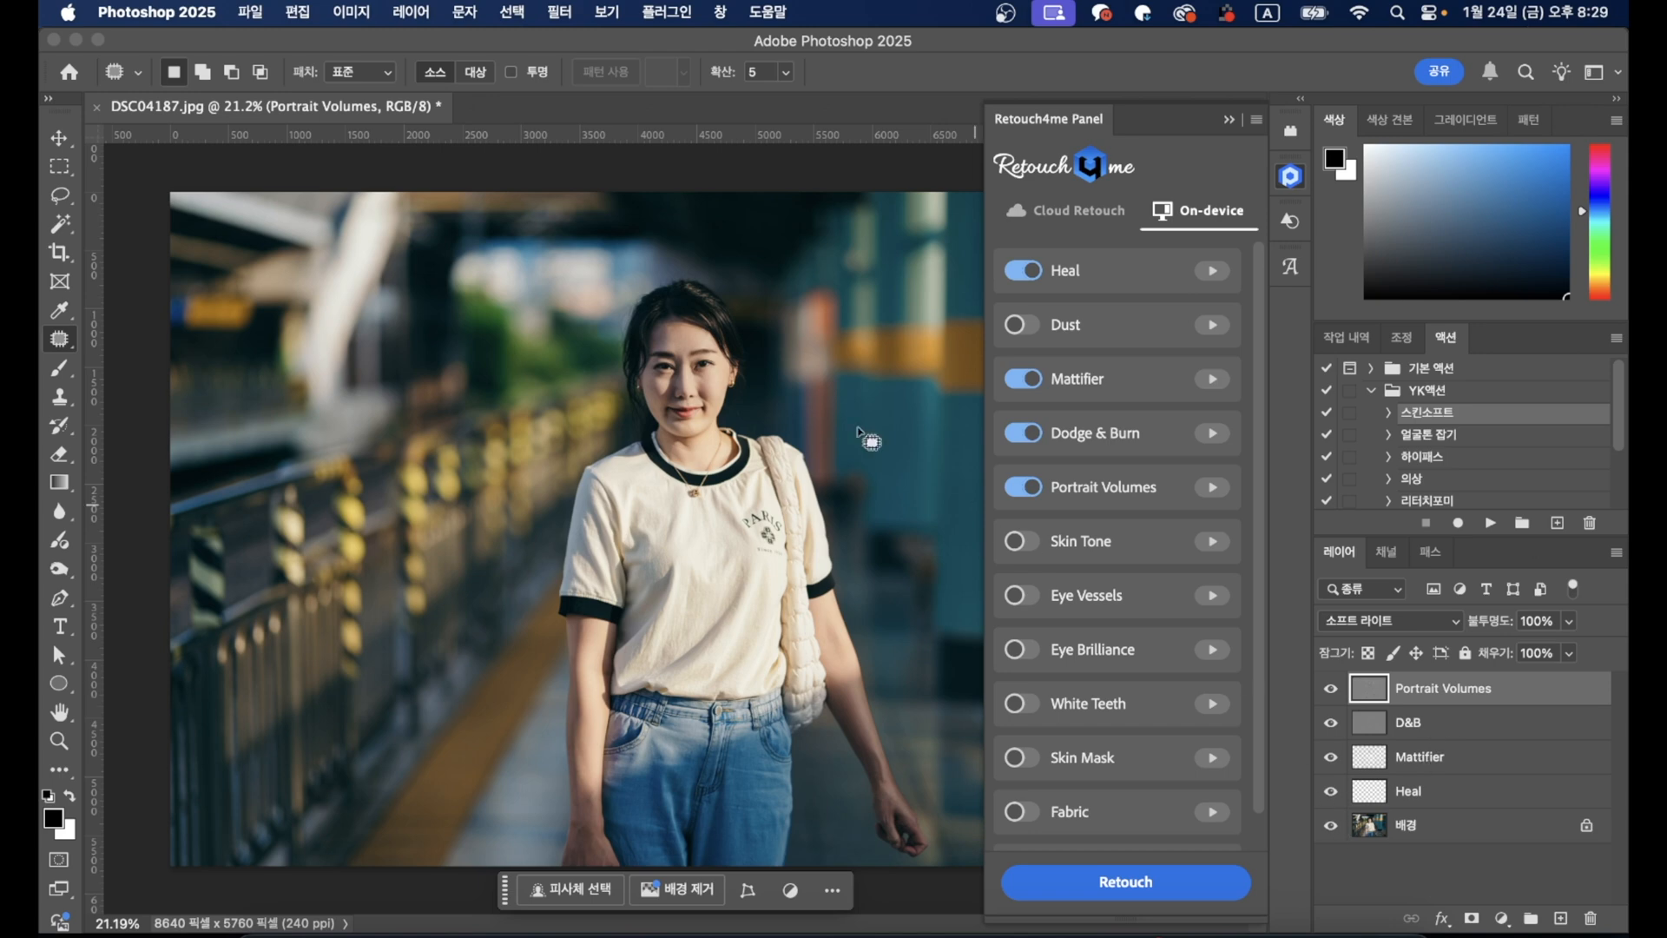
Step: Compare the woman's face up close with all retouch layers shown and with only the background layer shown
{"action": "scroll", "coordinate": [693, 363], "scroll_direction": "up", "scroll_amount": 2}
{"action": "scroll", "coordinate": [692, 363], "scroll_direction": "up", "scroll_amount": 10}
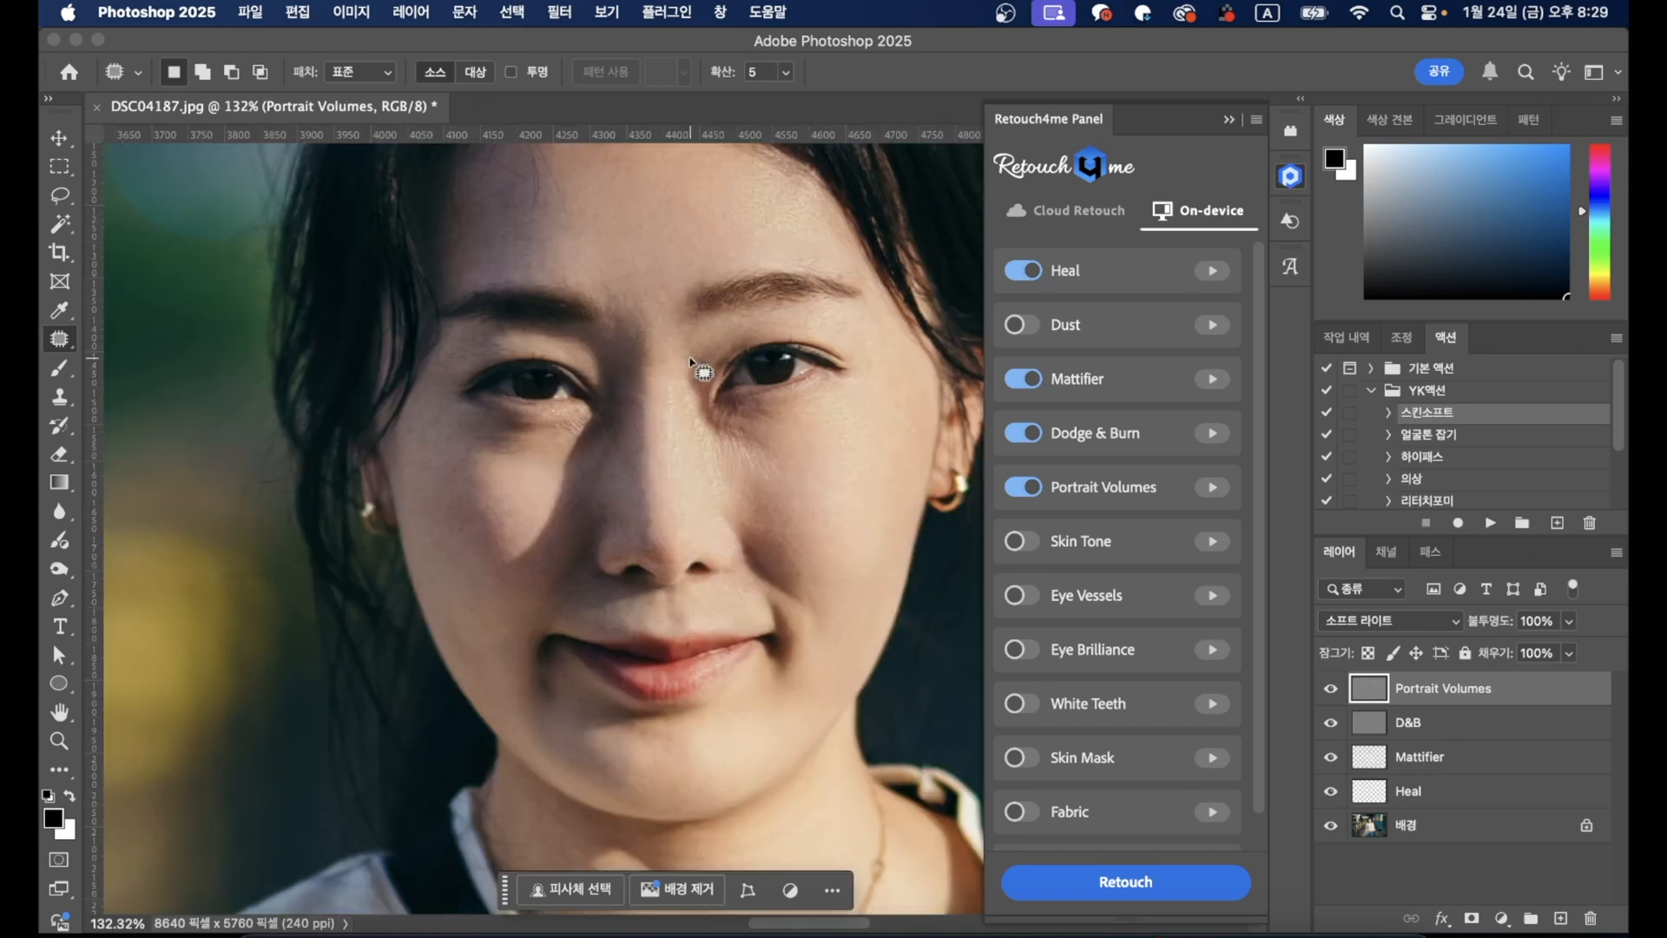
{"action": "scroll", "coordinate": [692, 363], "scroll_direction": "down", "scroll_amount": 3}
{"action": "left_click_drag", "start_coordinate": [692, 419], "coordinate": [700, 477]}
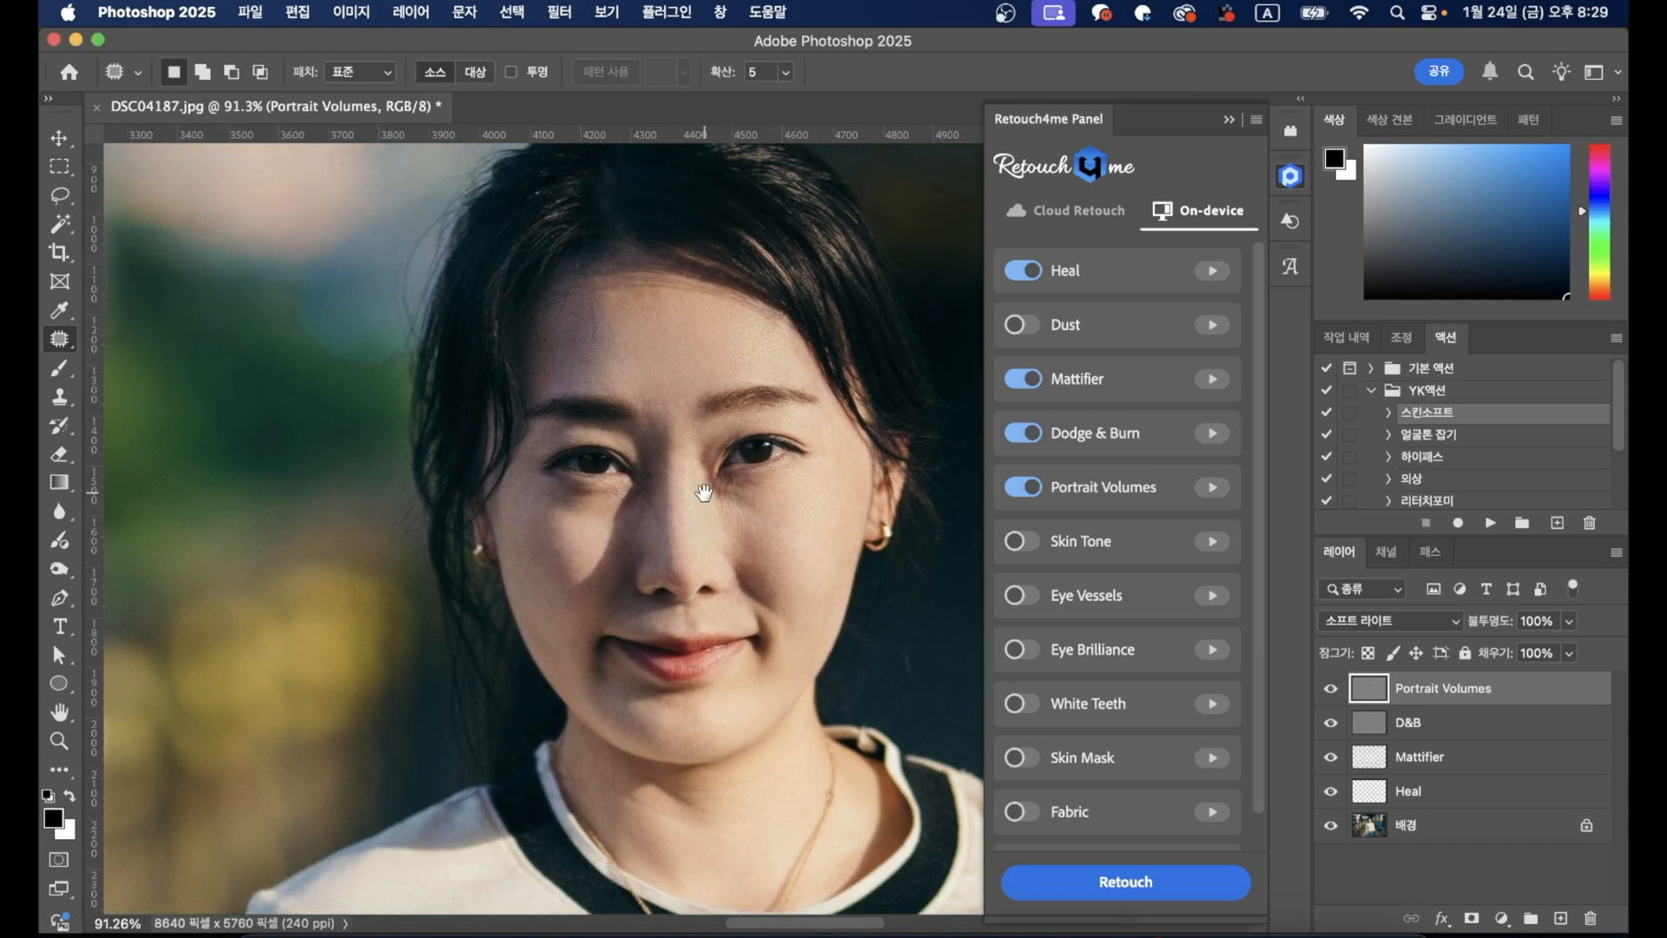
{"action": "left_click", "coordinate": [1231, 121]}
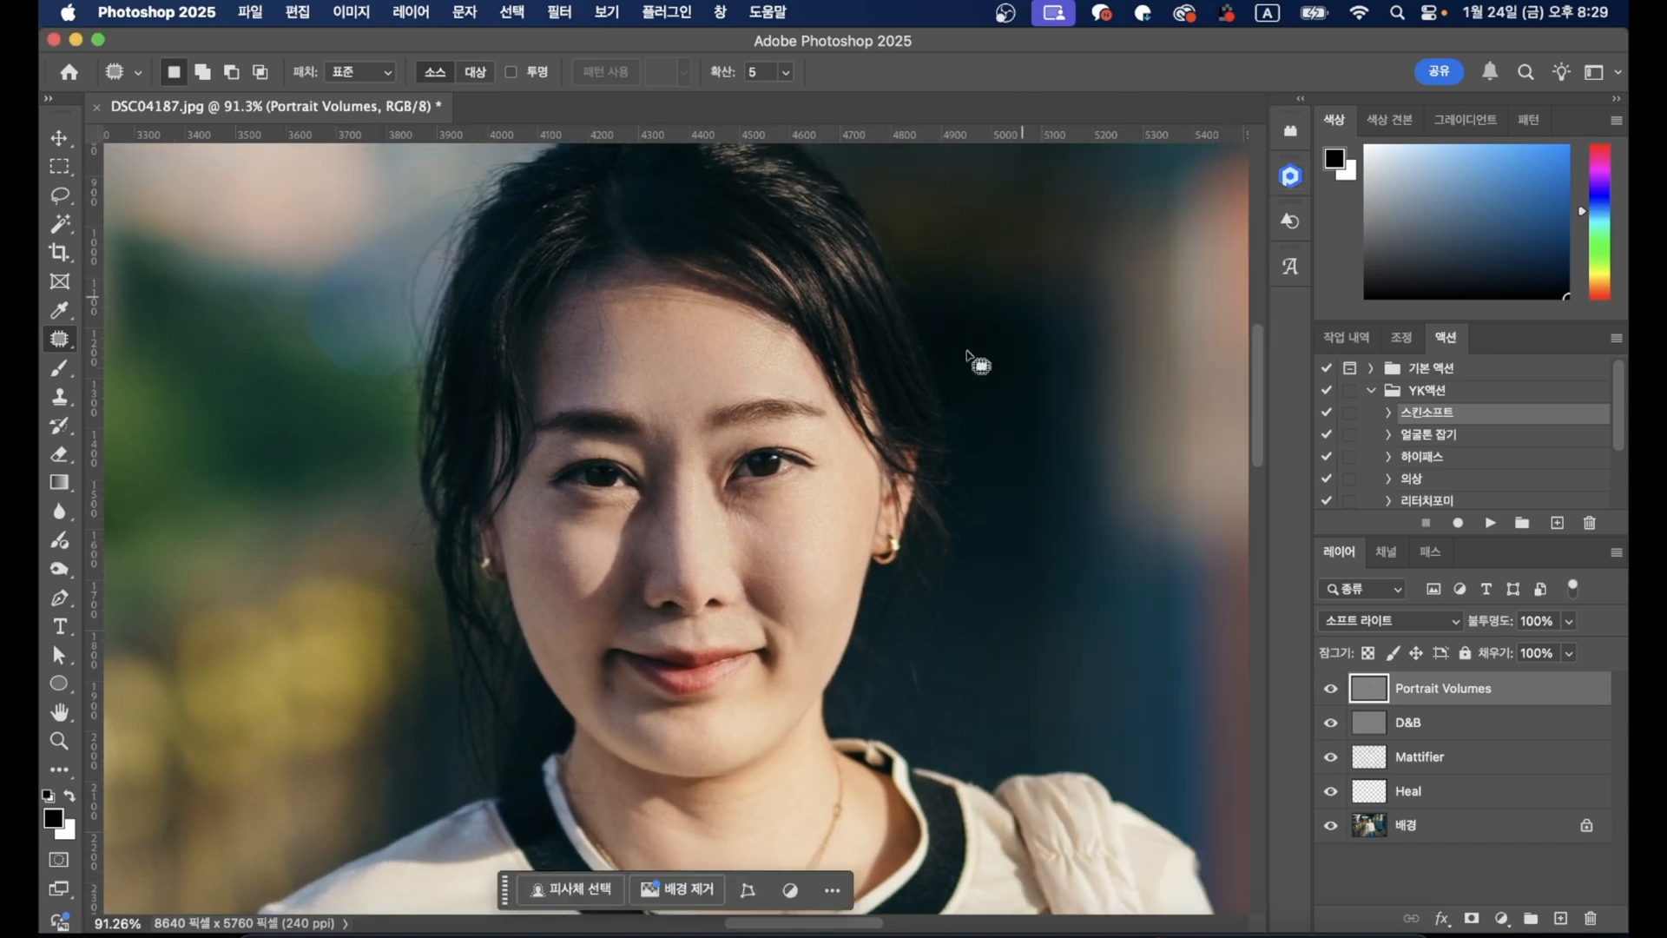
{"action": "left_click_drag", "start_coordinate": [927, 420], "coordinate": [949, 446]}
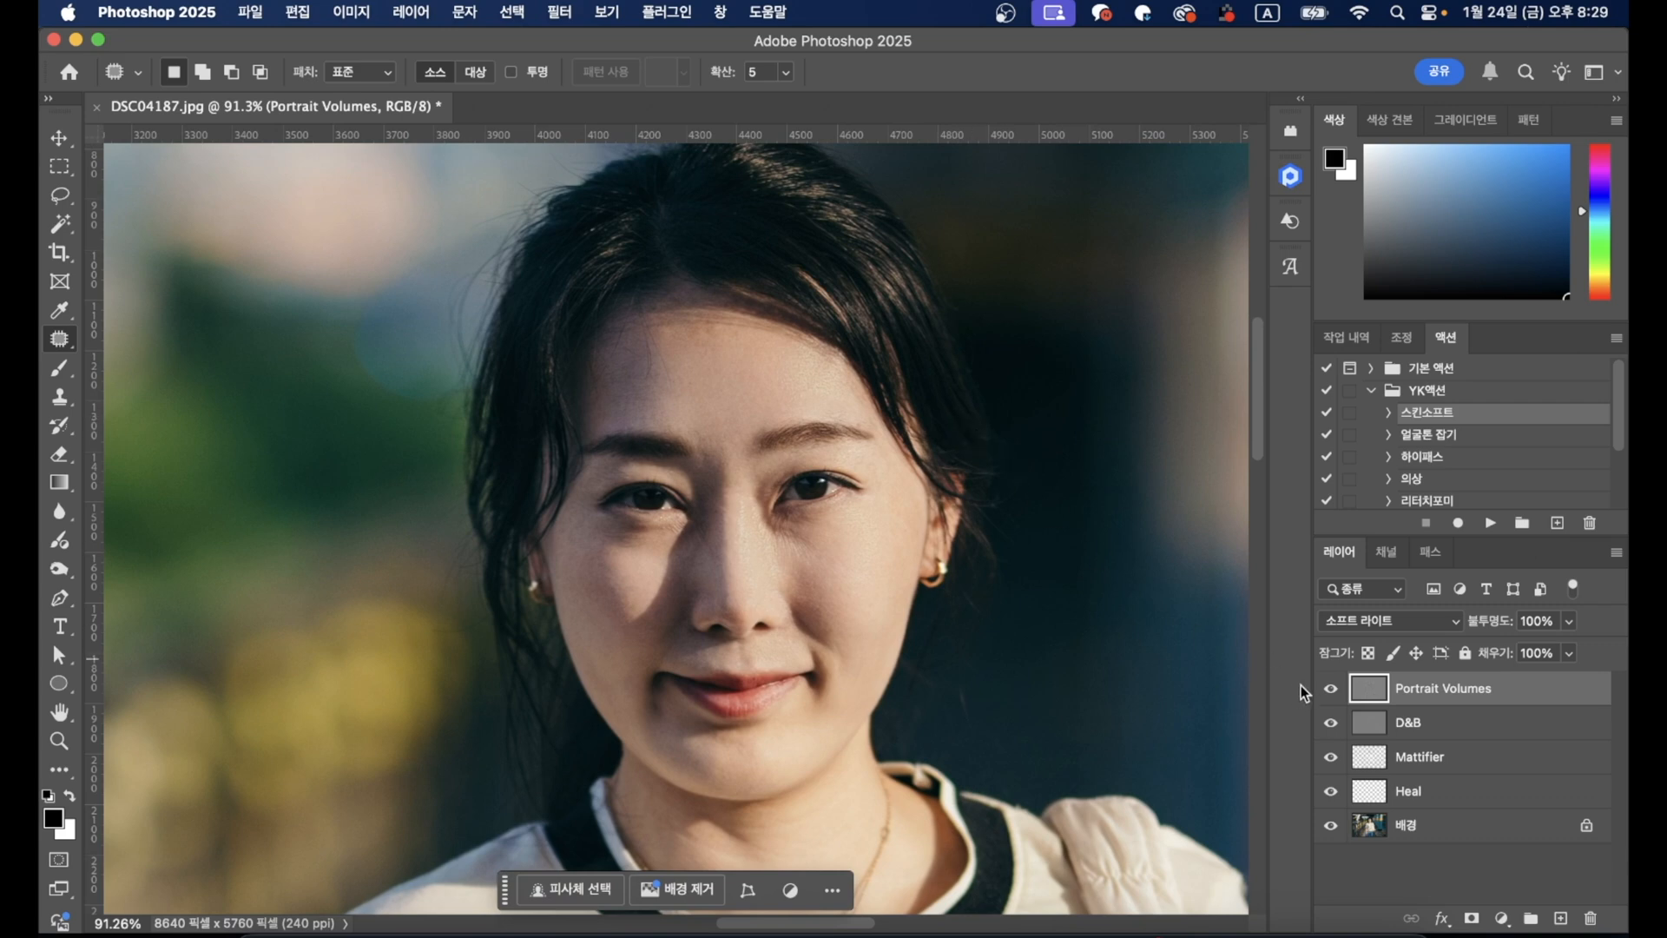
{"action": "left_click", "coordinate": [1331, 826], "text": "alt"}
{"action": "left_click", "coordinate": [1331, 826], "text": "alt"}
{"action": "left_click", "coordinate": [1333, 831], "text": "alt"}
{"action": "left_click", "coordinate": [1333, 831], "text": "alt"}
Step: Set the opacity of the Portrait Volumes and Mattifier layers to 60%
{"action": "left_click", "coordinate": [1536, 620]}
{"action": "type", "text": "60"}
{"action": "left_click", "coordinate": [1498, 755]}
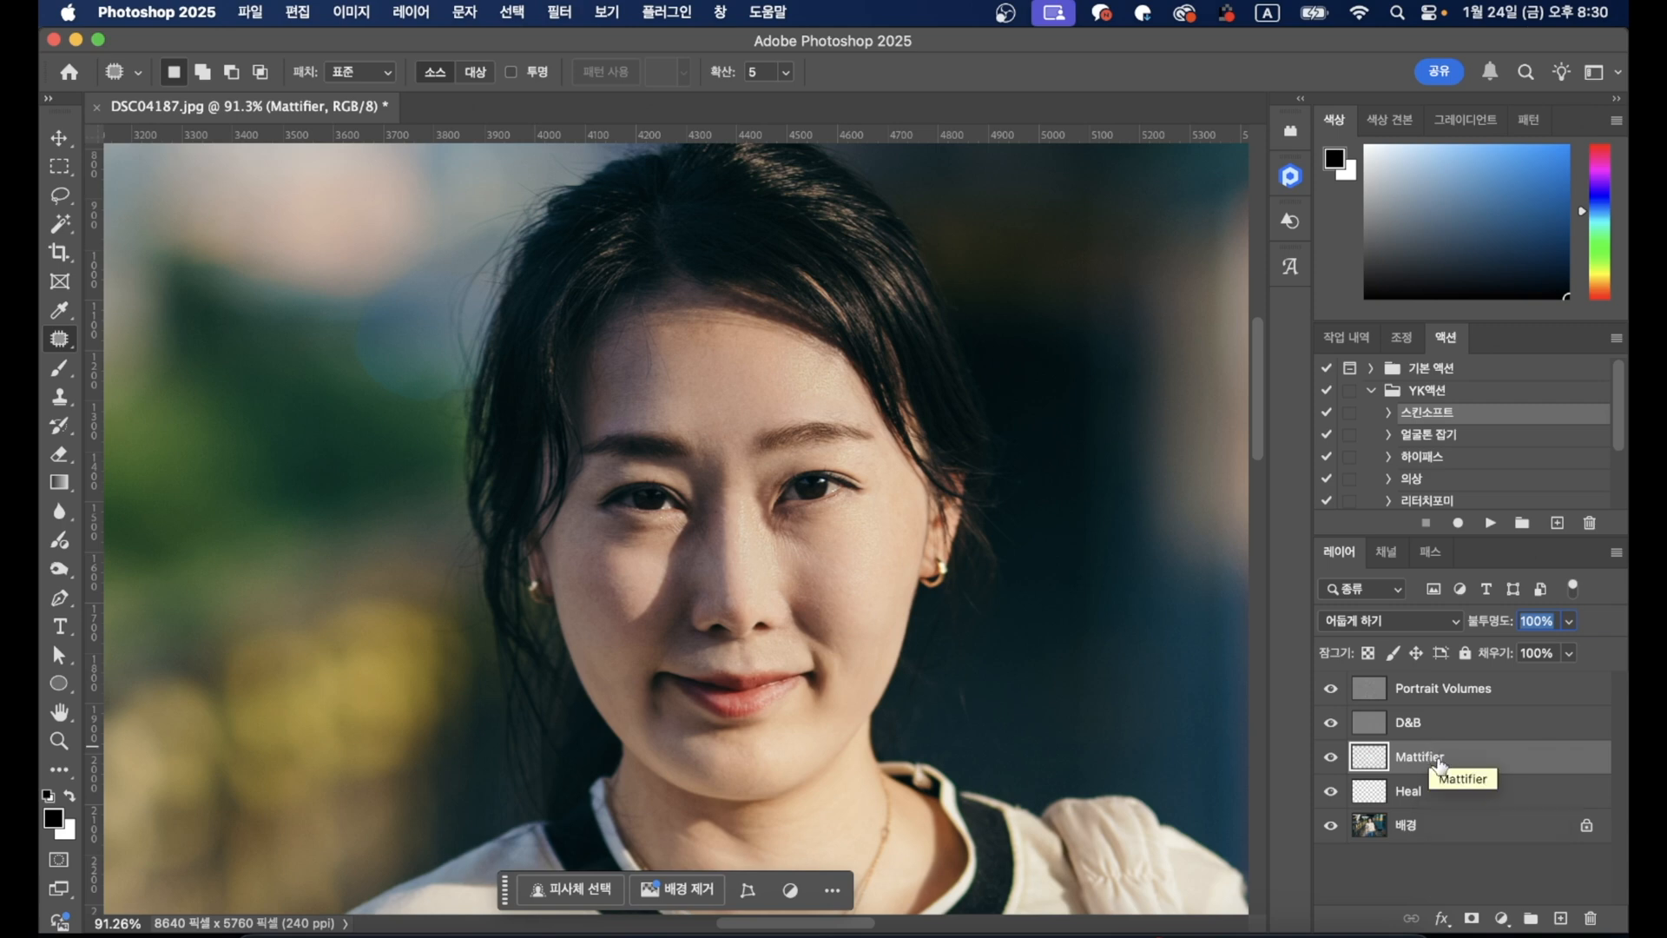
{"action": "left_click", "coordinate": [1543, 623]}
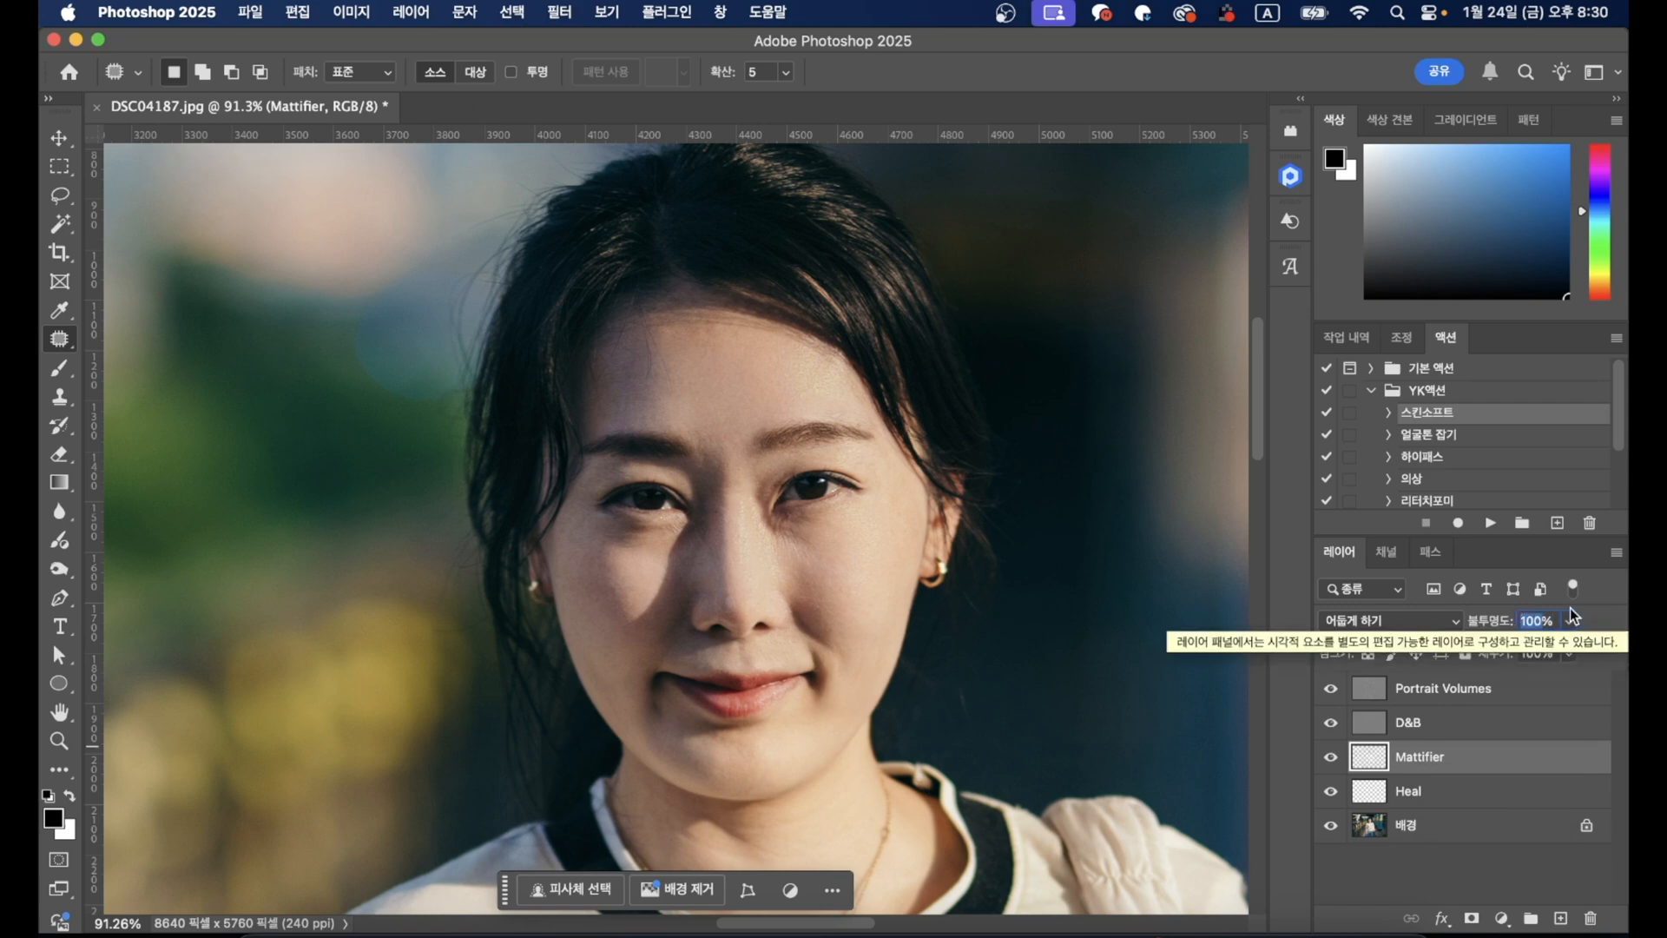
{"action": "type", "text": "60"}
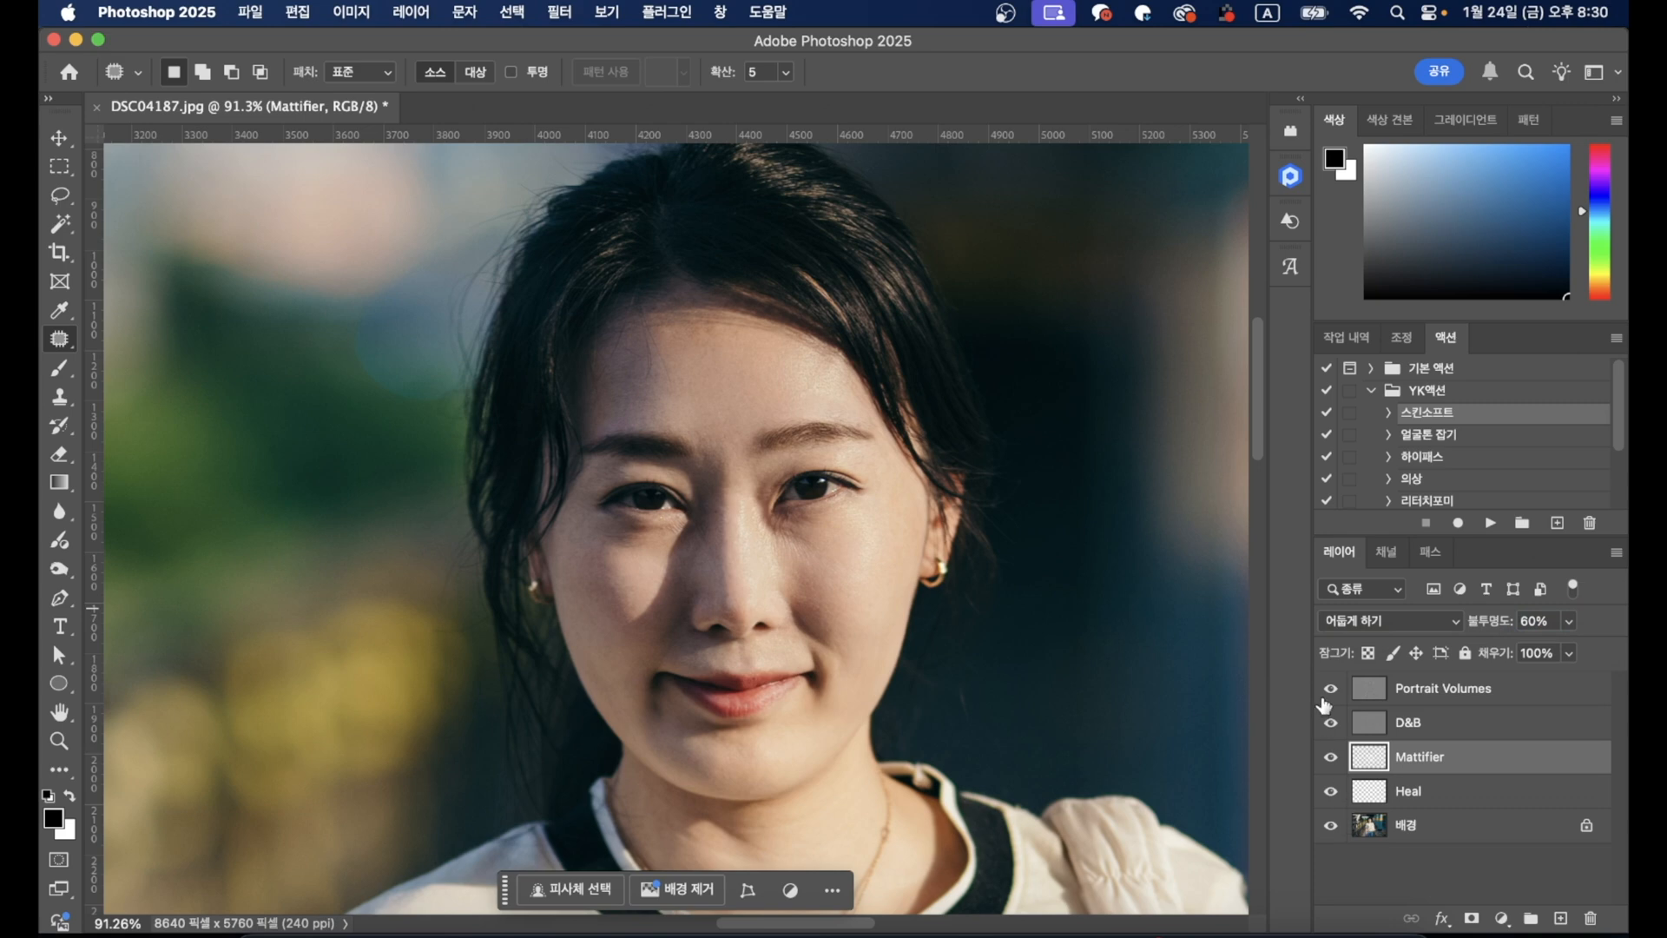
Step: Show only the background layer, then add the Heal and Mattifier layers one by one to examine each effect
{"action": "left_click", "coordinate": [1331, 825], "text": "alt"}
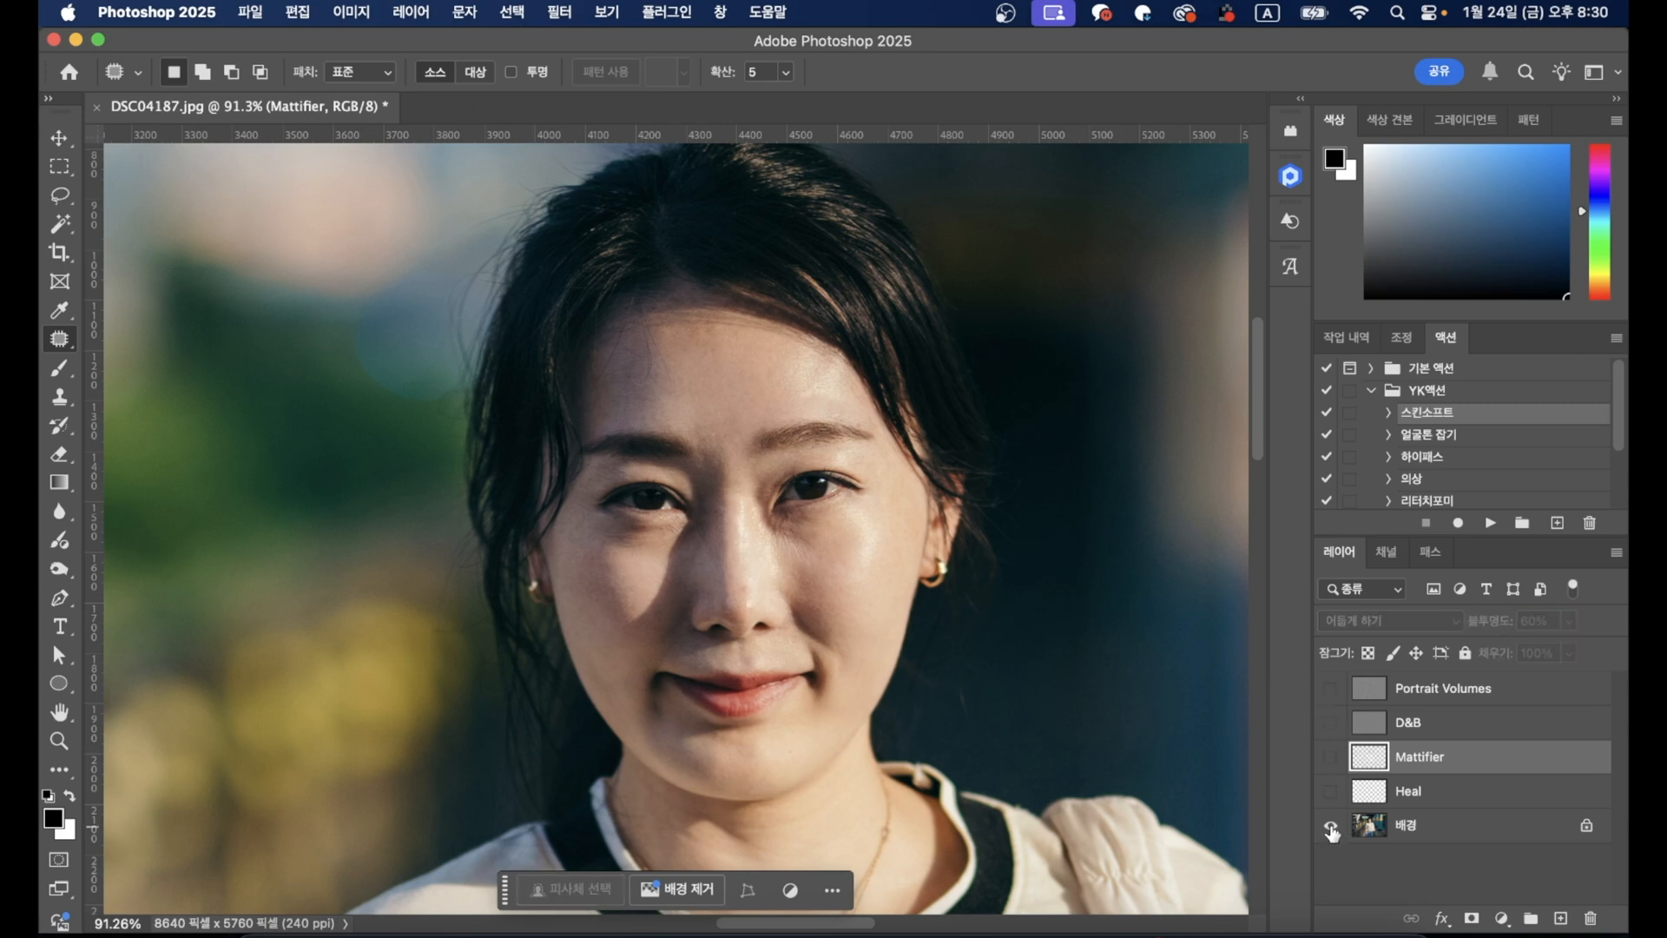
{"action": "left_click", "coordinate": [1330, 791]}
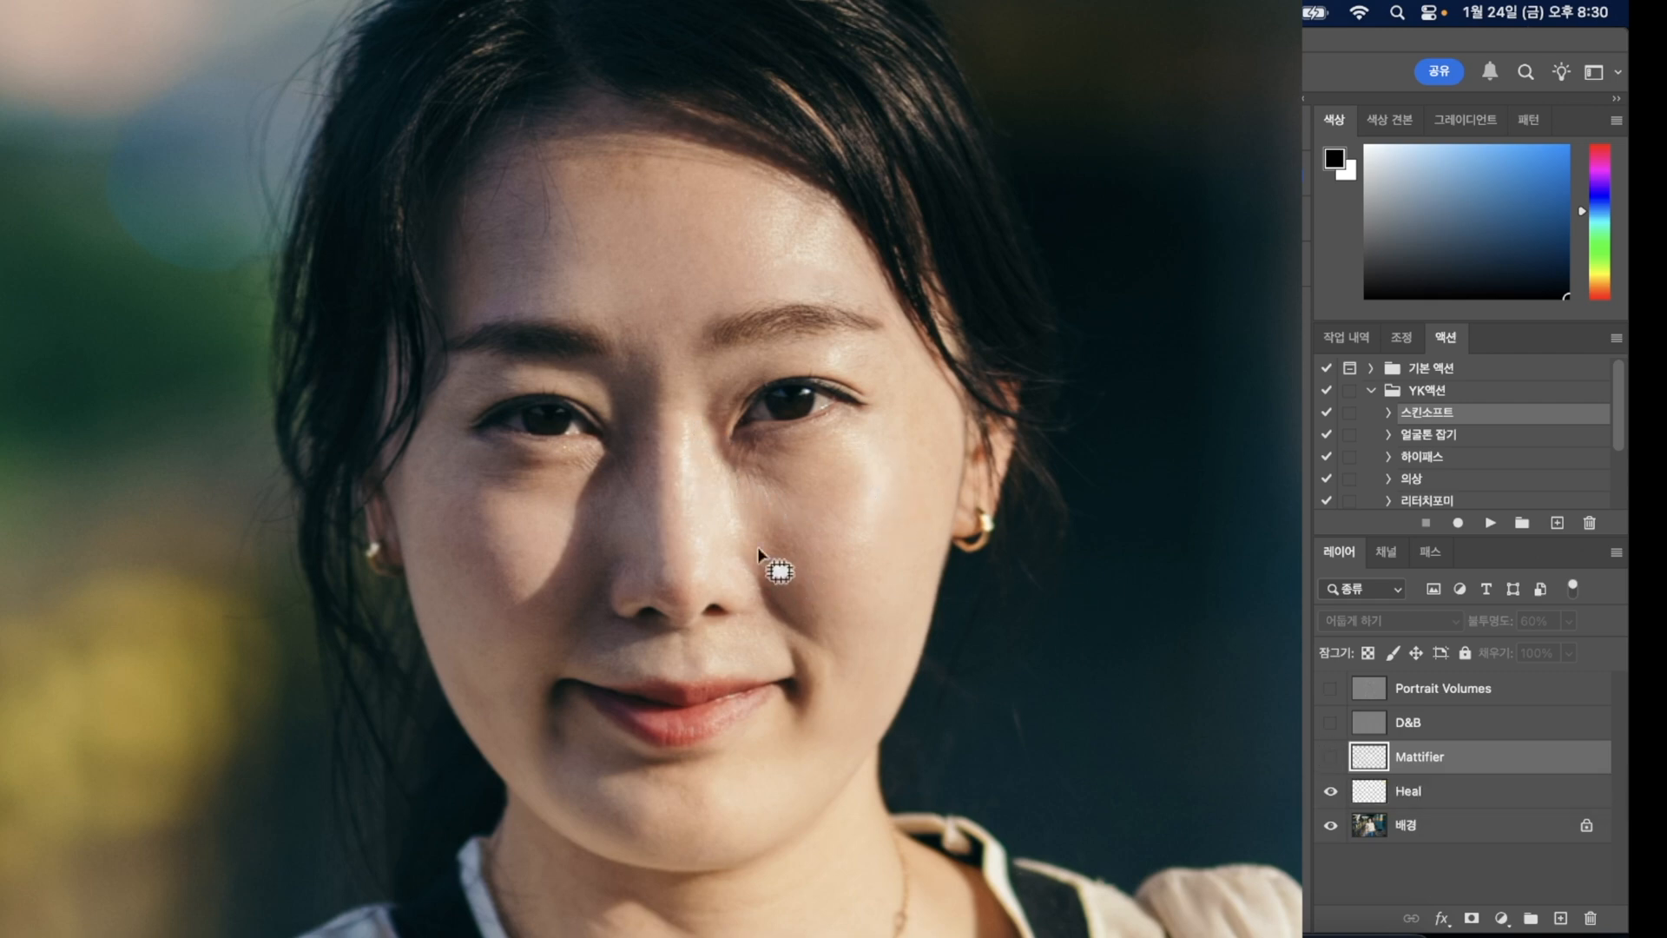
{"action": "left_click", "coordinate": [1331, 762]}
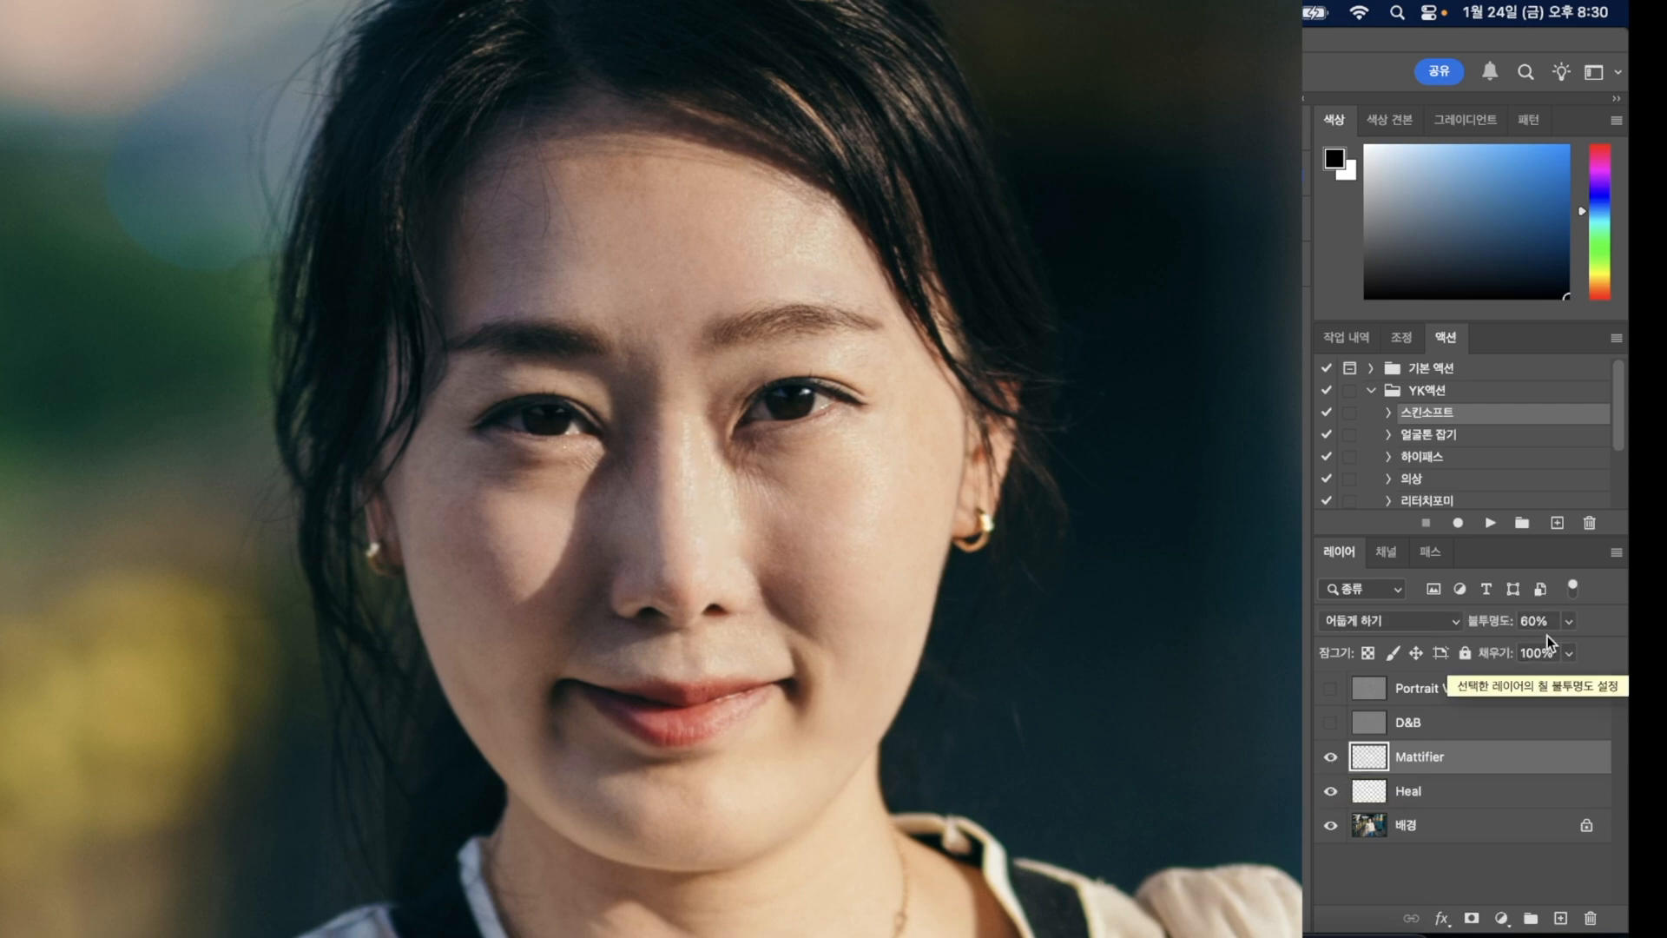
Step: Raise the Mattifier layer's opacity to 100%
{"action": "left_click", "coordinate": [1569, 621]}
{"action": "left_click_drag", "start_coordinate": [1567, 650], "coordinate": [1624, 670]}
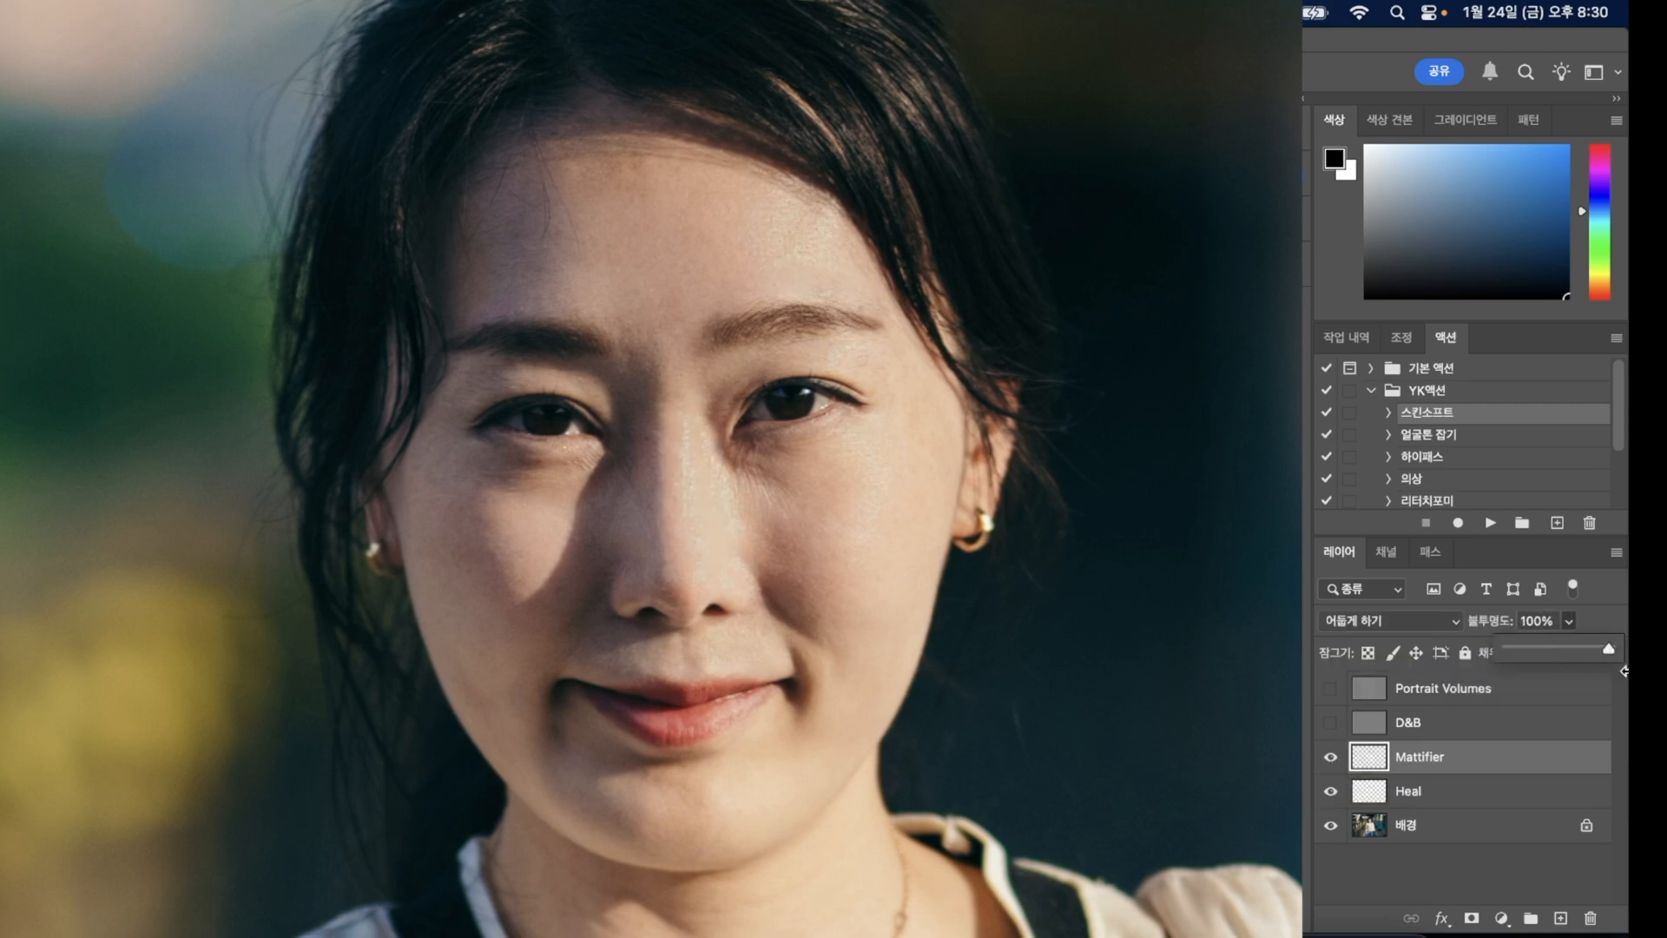
{"action": "left_click", "coordinate": [1591, 623]}
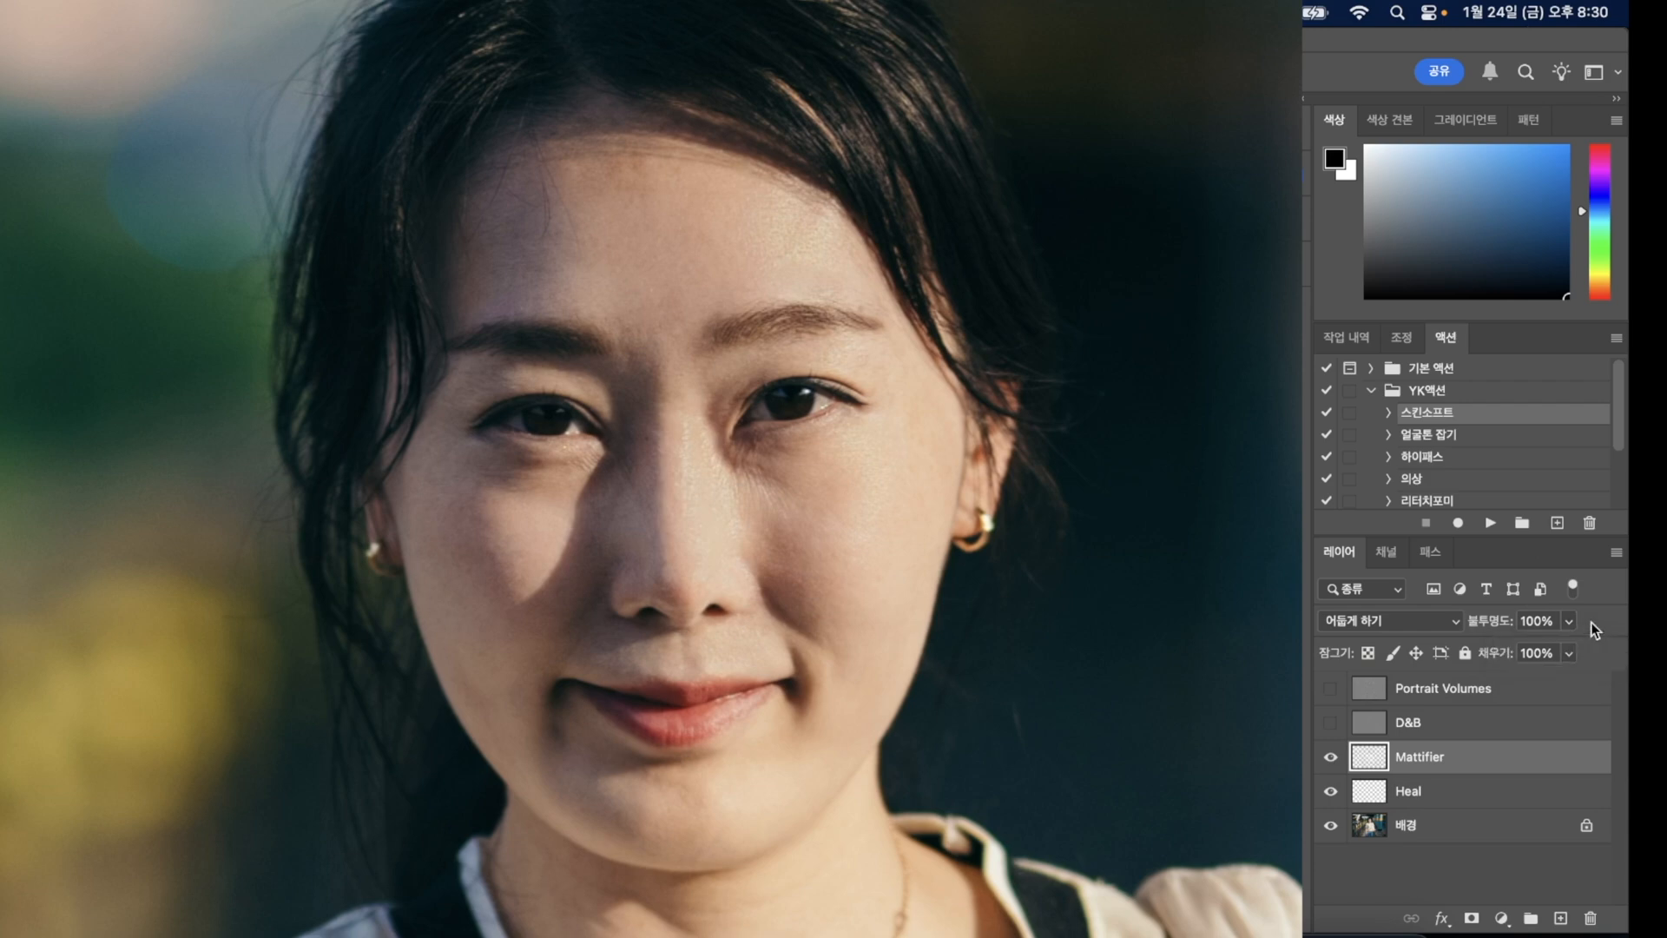
Step: Set the Mattifier layer's opacity to 60% and show the D&B and Portrait Volumes layers
{"action": "left_click", "coordinate": [1531, 621]}
{"action": "type", "text": "60"}
{"action": "left_click", "coordinate": [1330, 729]}
{"action": "left_click", "coordinate": [1327, 692]}
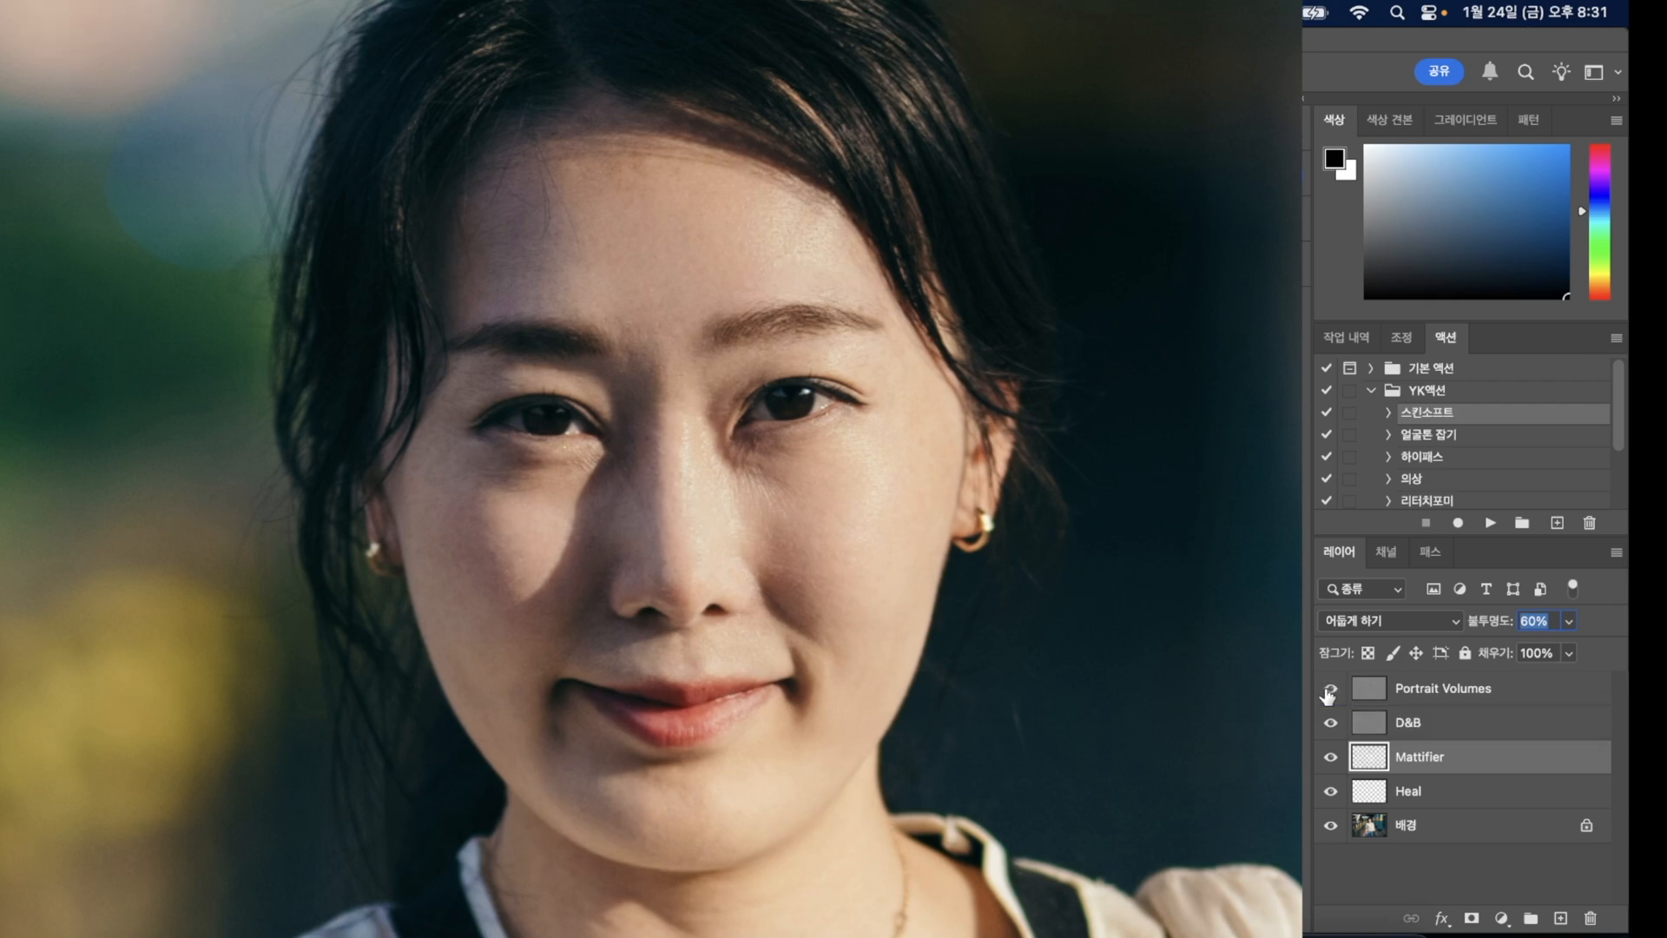
Step: Compare the original background layer alone with the full stack of retouch layers
{"action": "left_click", "coordinate": [1331, 826], "text": "alt"}
{"action": "left_click", "coordinate": [1332, 826], "text": "alt"}
{"action": "left_click", "coordinate": [1332, 826], "text": "alt"}
{"action": "left_click", "coordinate": [1331, 826], "text": "alt"}
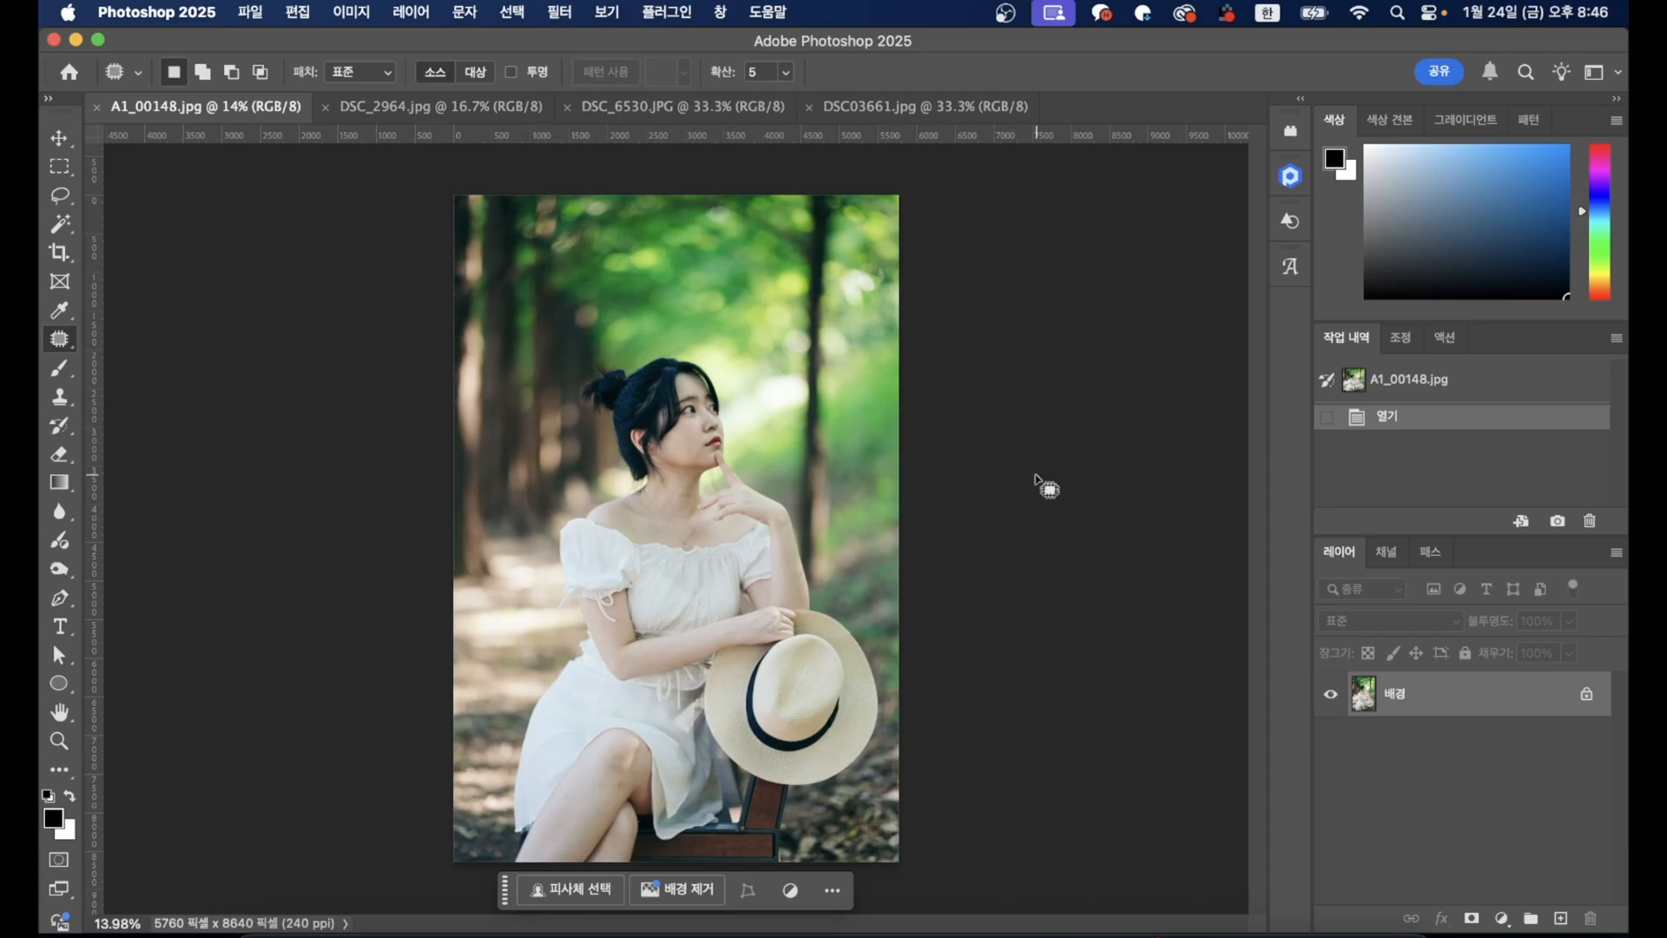
Step: Apply Retouch4me Skin Tone to the background layer of A1_00148.jpg with blend 100
{"action": "left_click", "coordinate": [559, 11]}
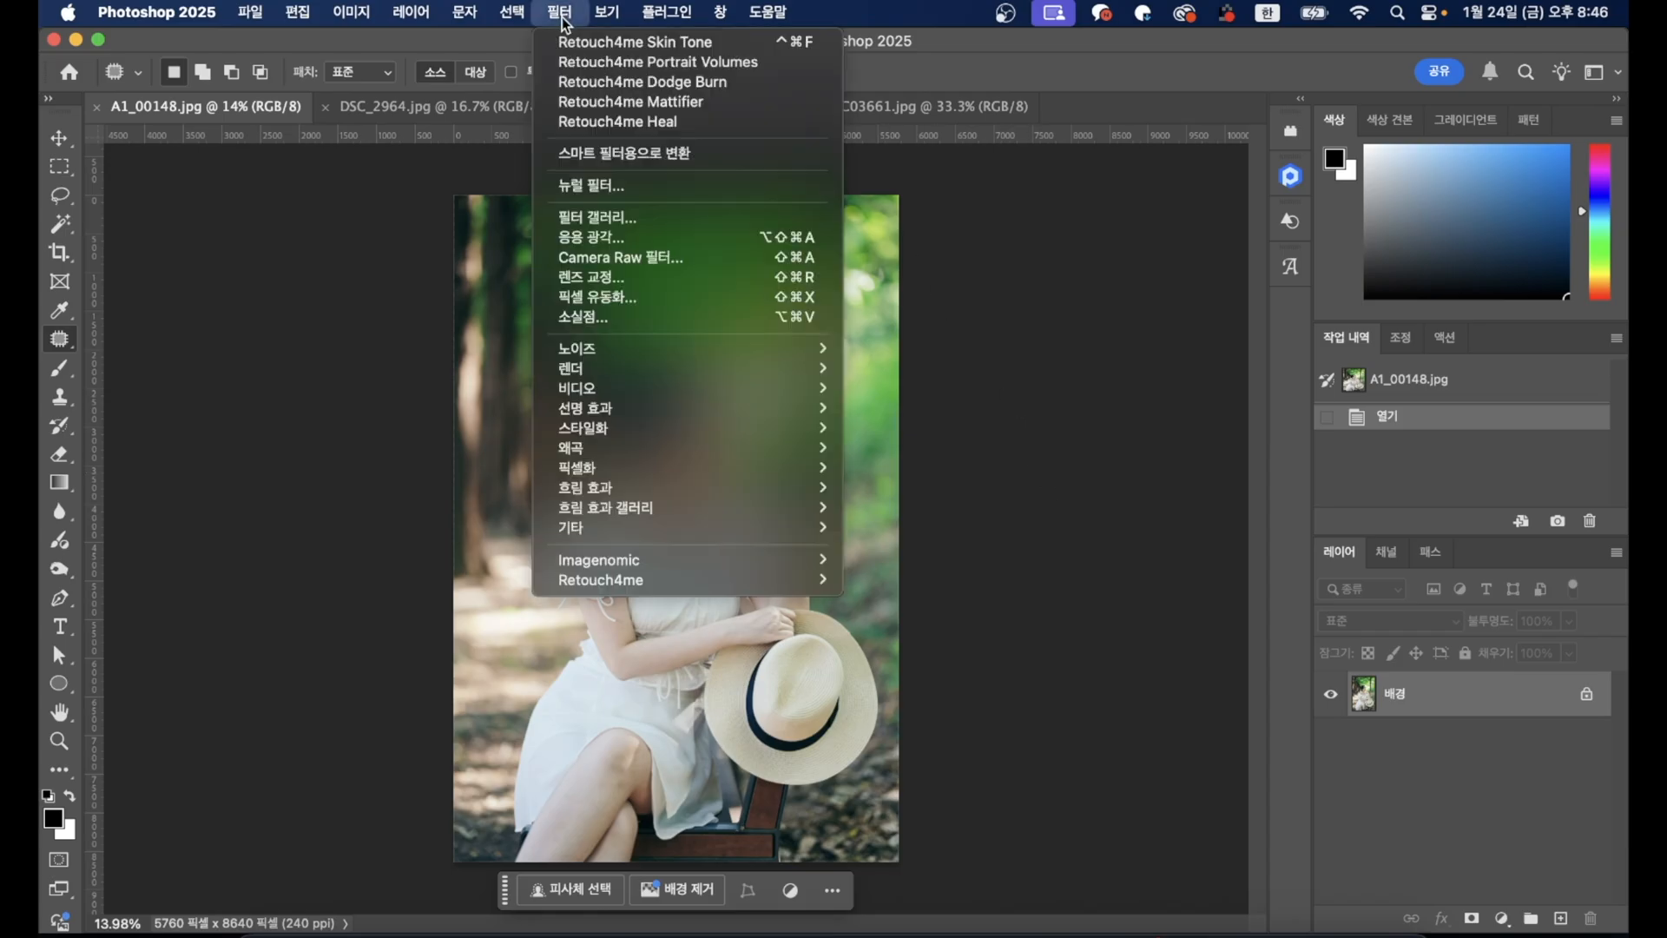
{"action": "mouse_move", "coordinate": [676, 576]}
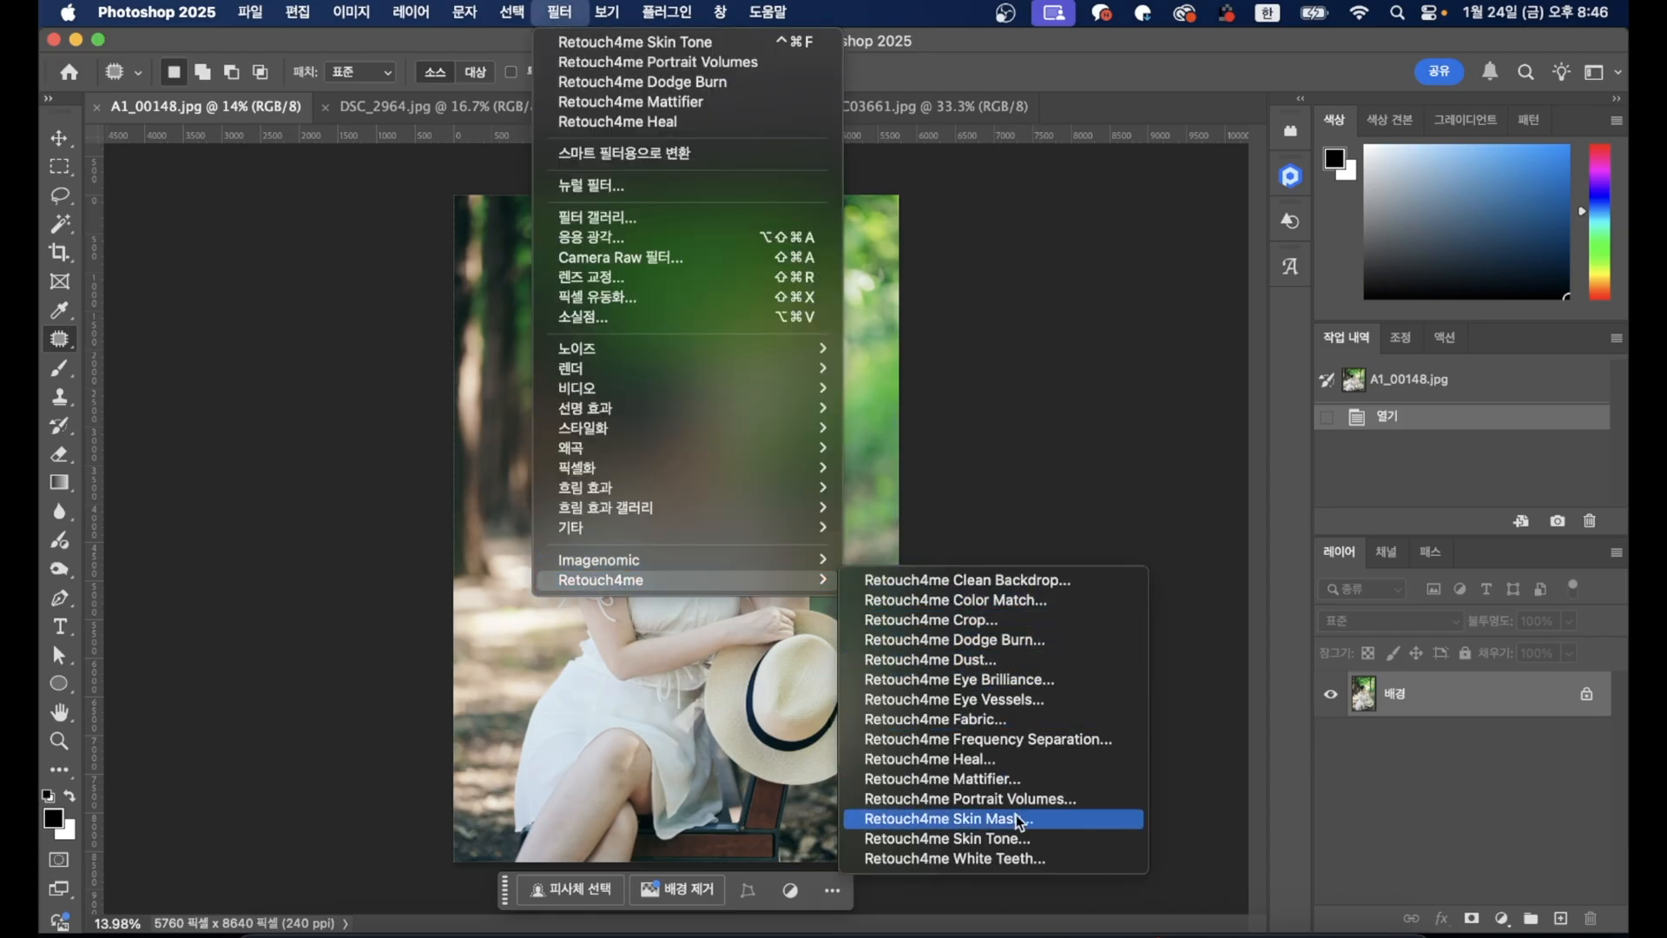
{"action": "left_click", "coordinate": [1027, 841]}
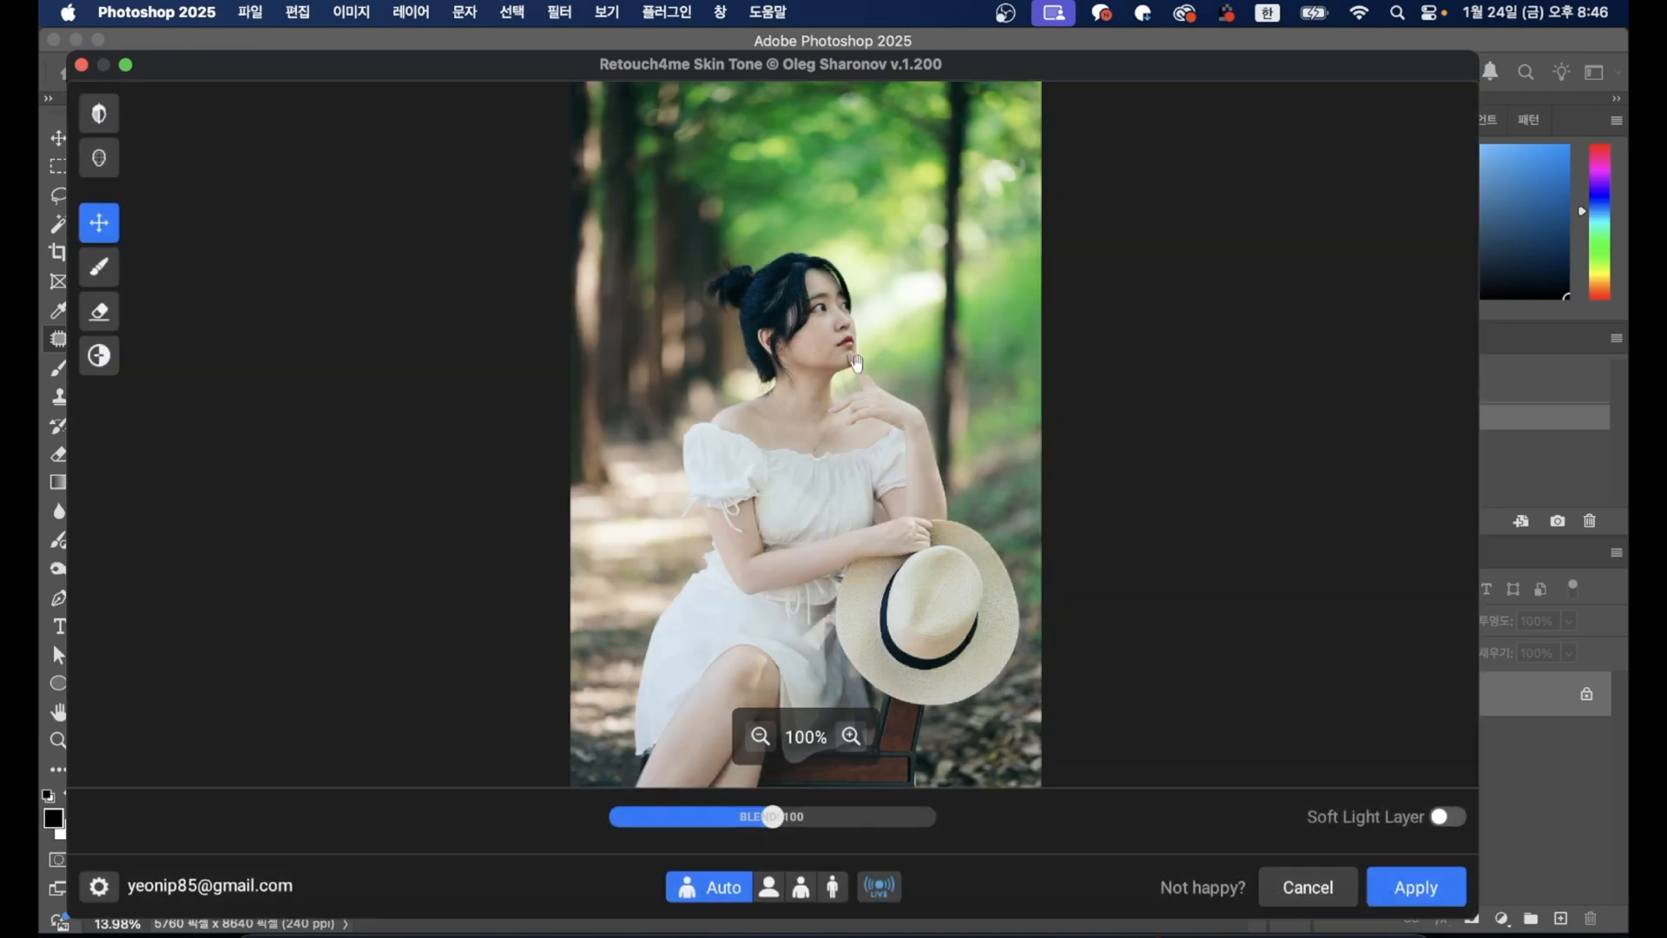
{"action": "left_click", "coordinate": [1409, 886]}
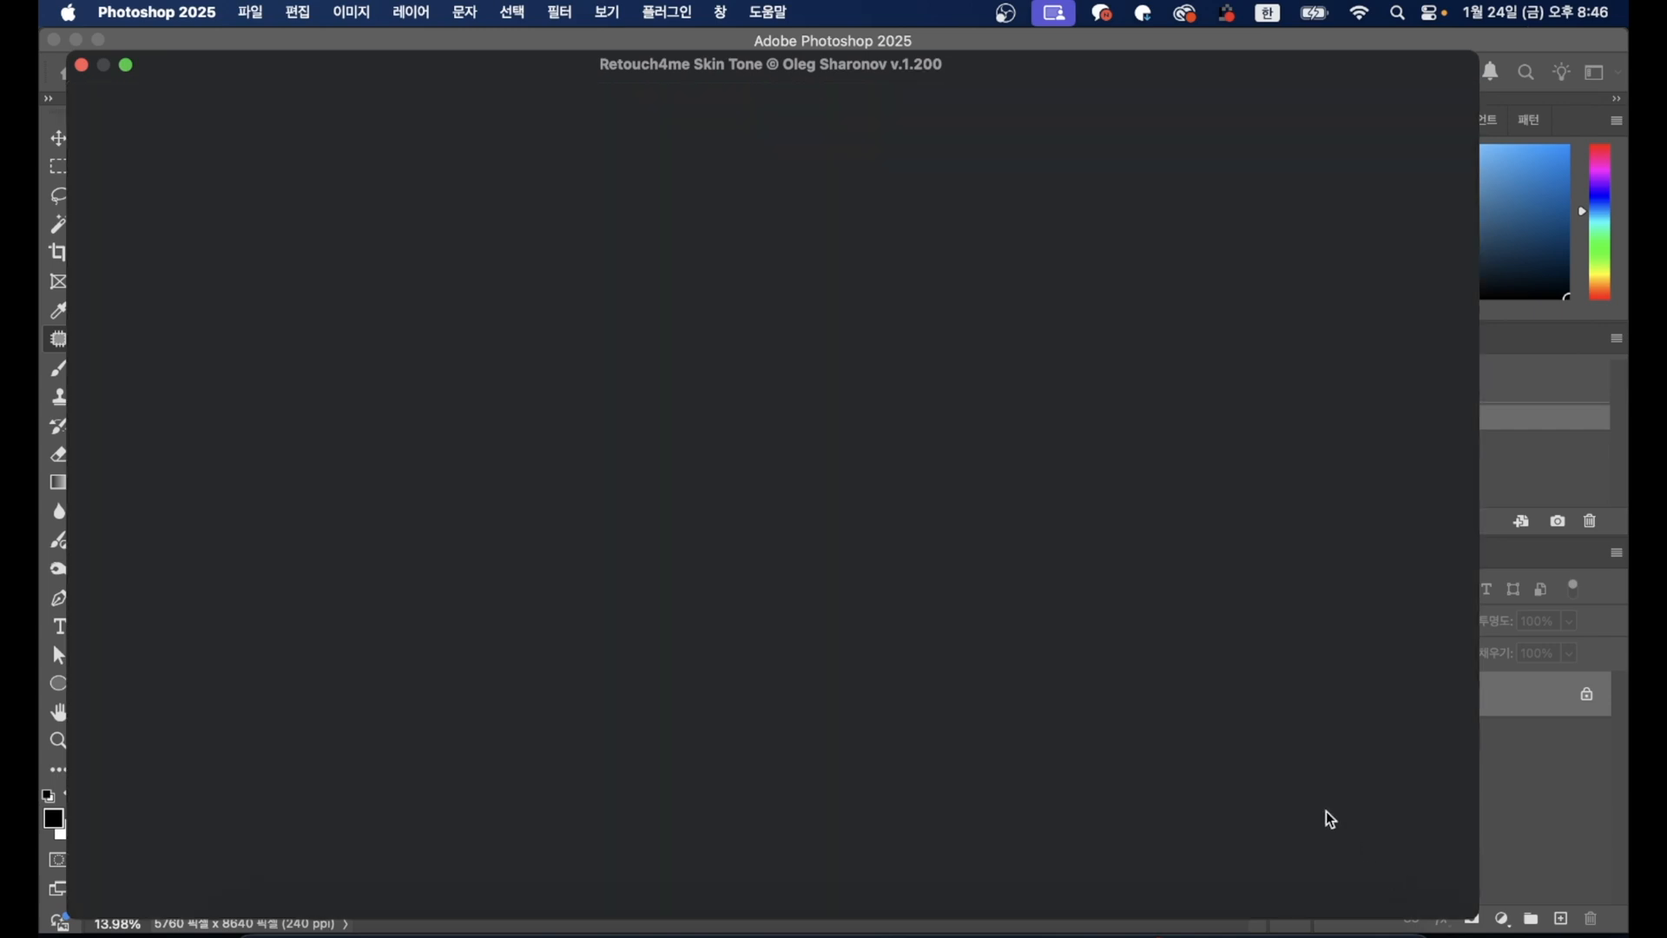
Step: Examine the woman's face up close, switching between the history states before and after Skin Tone
{"action": "scroll", "coordinate": [695, 430], "scroll_direction": "up", "scroll_amount": 10}
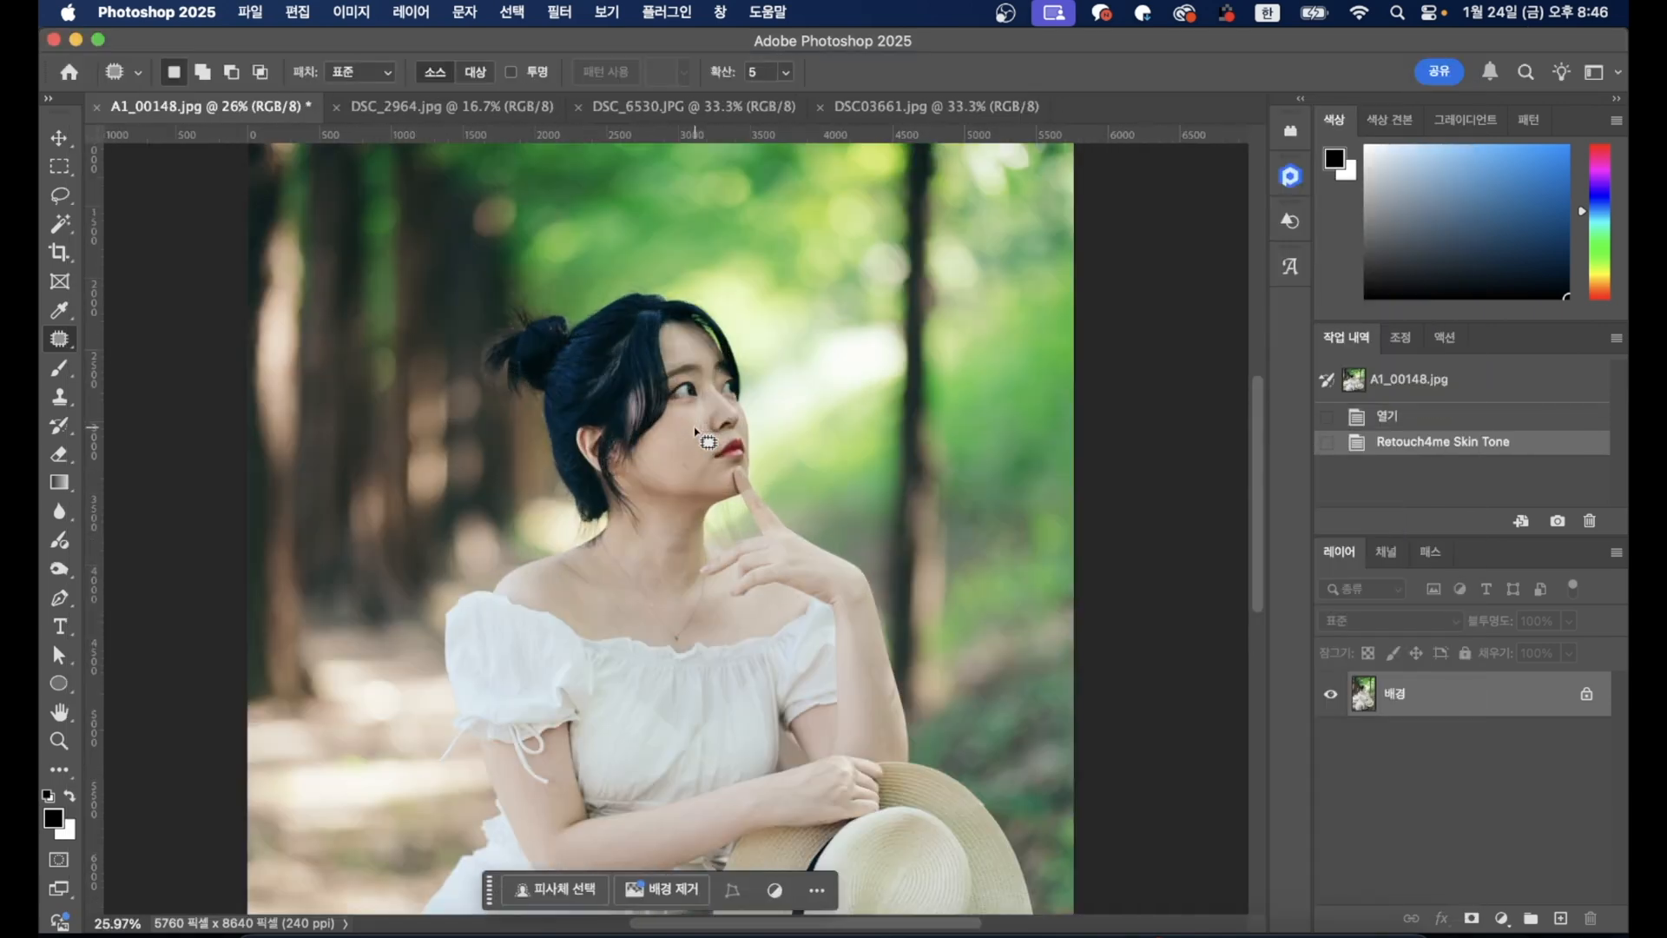
{"action": "left_click_drag", "start_coordinate": [792, 406], "coordinate": [810, 461]}
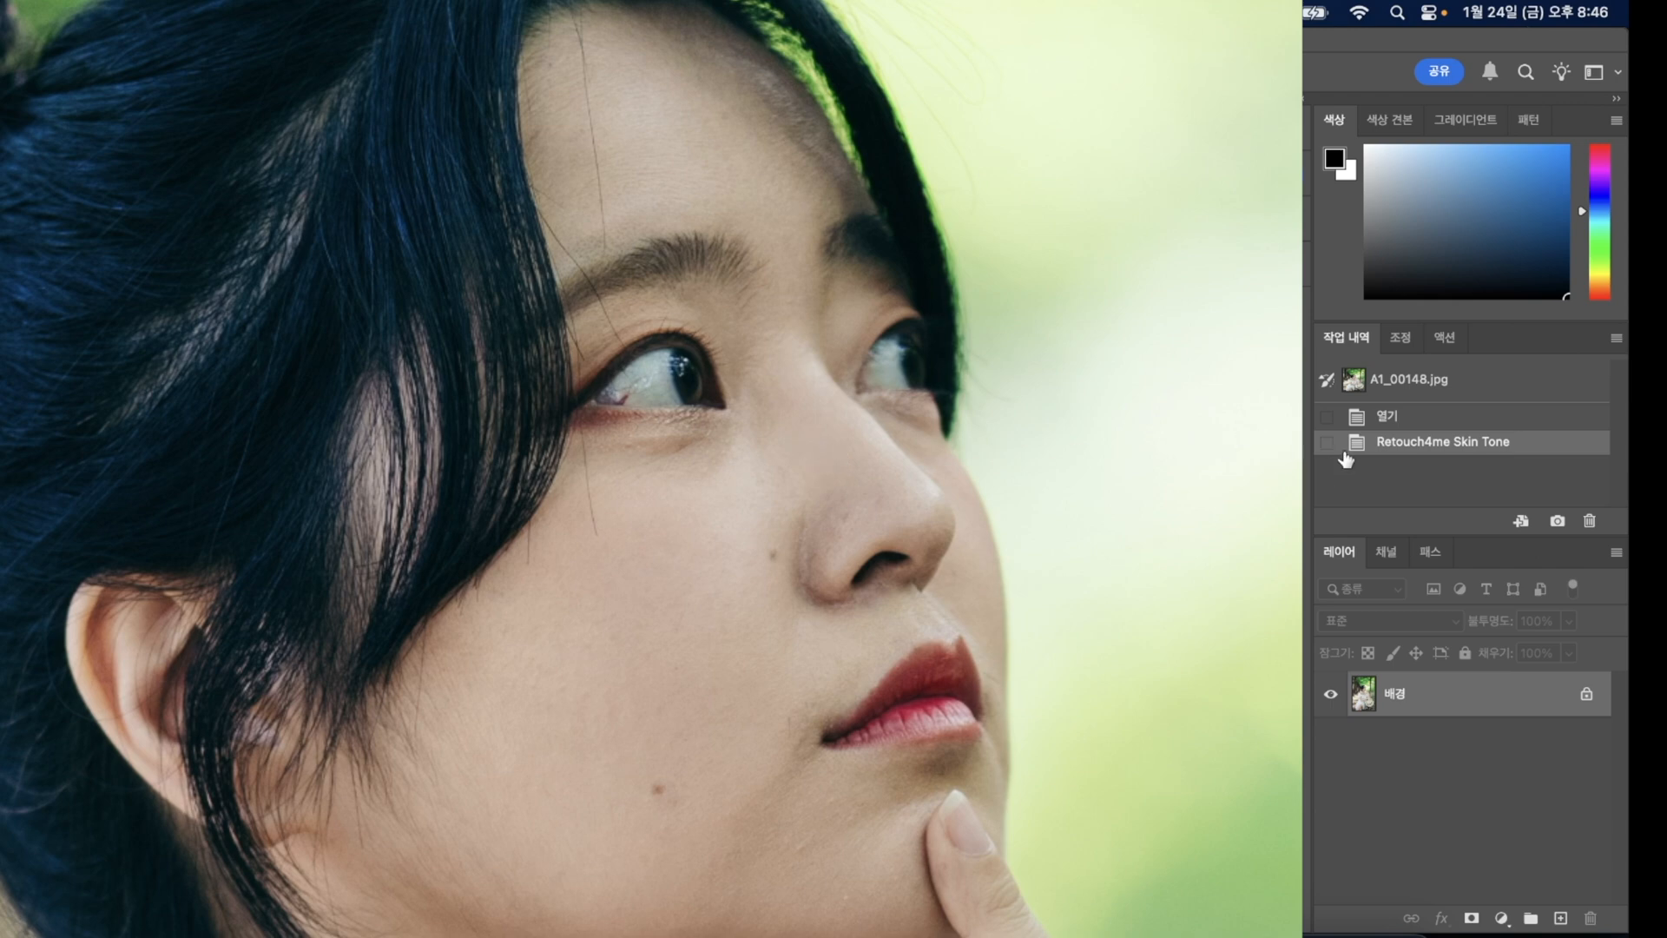
{"action": "left_click", "coordinate": [1385, 418]}
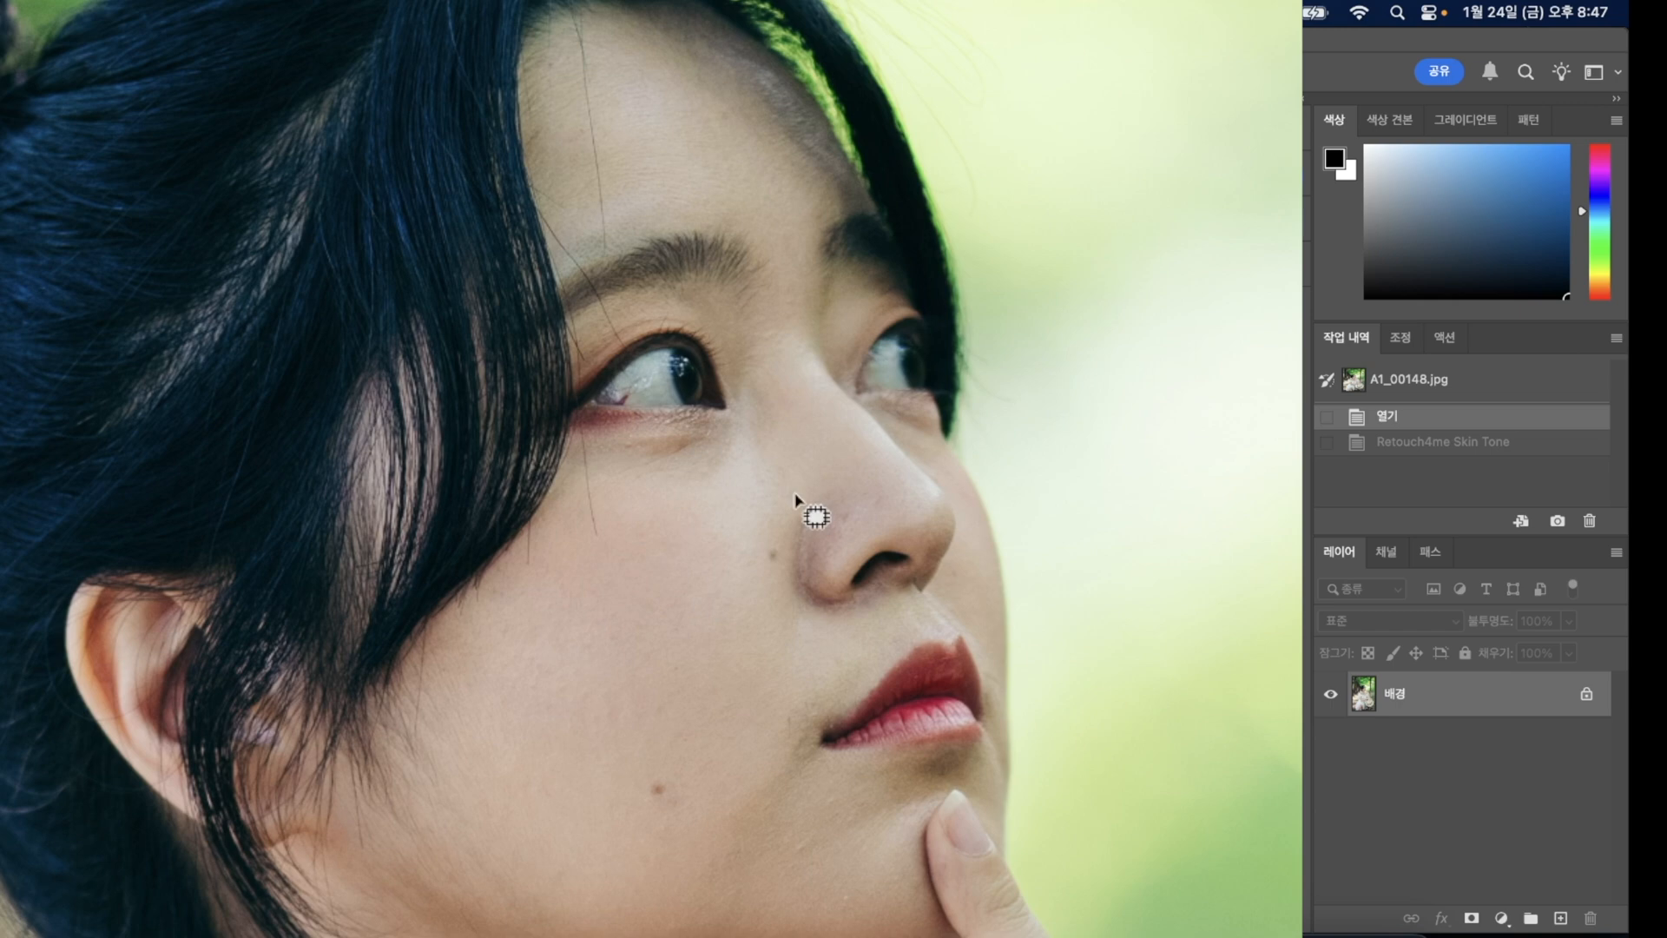
{"action": "left_click", "coordinate": [1370, 445]}
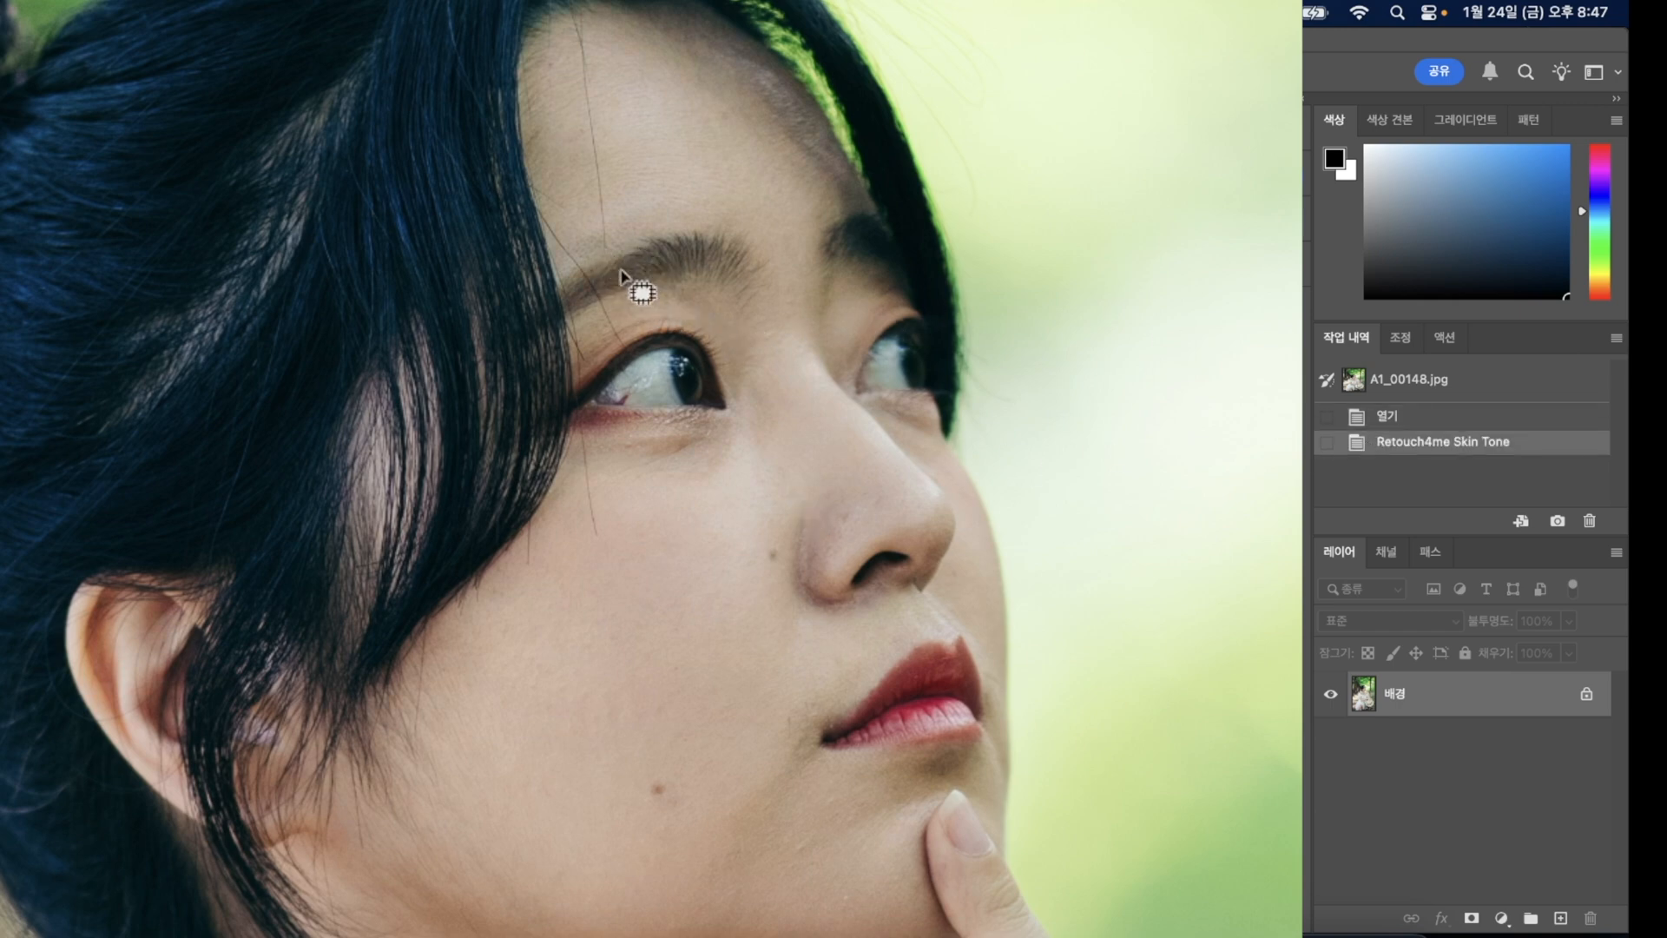
{"action": "left_click", "coordinate": [1372, 417]}
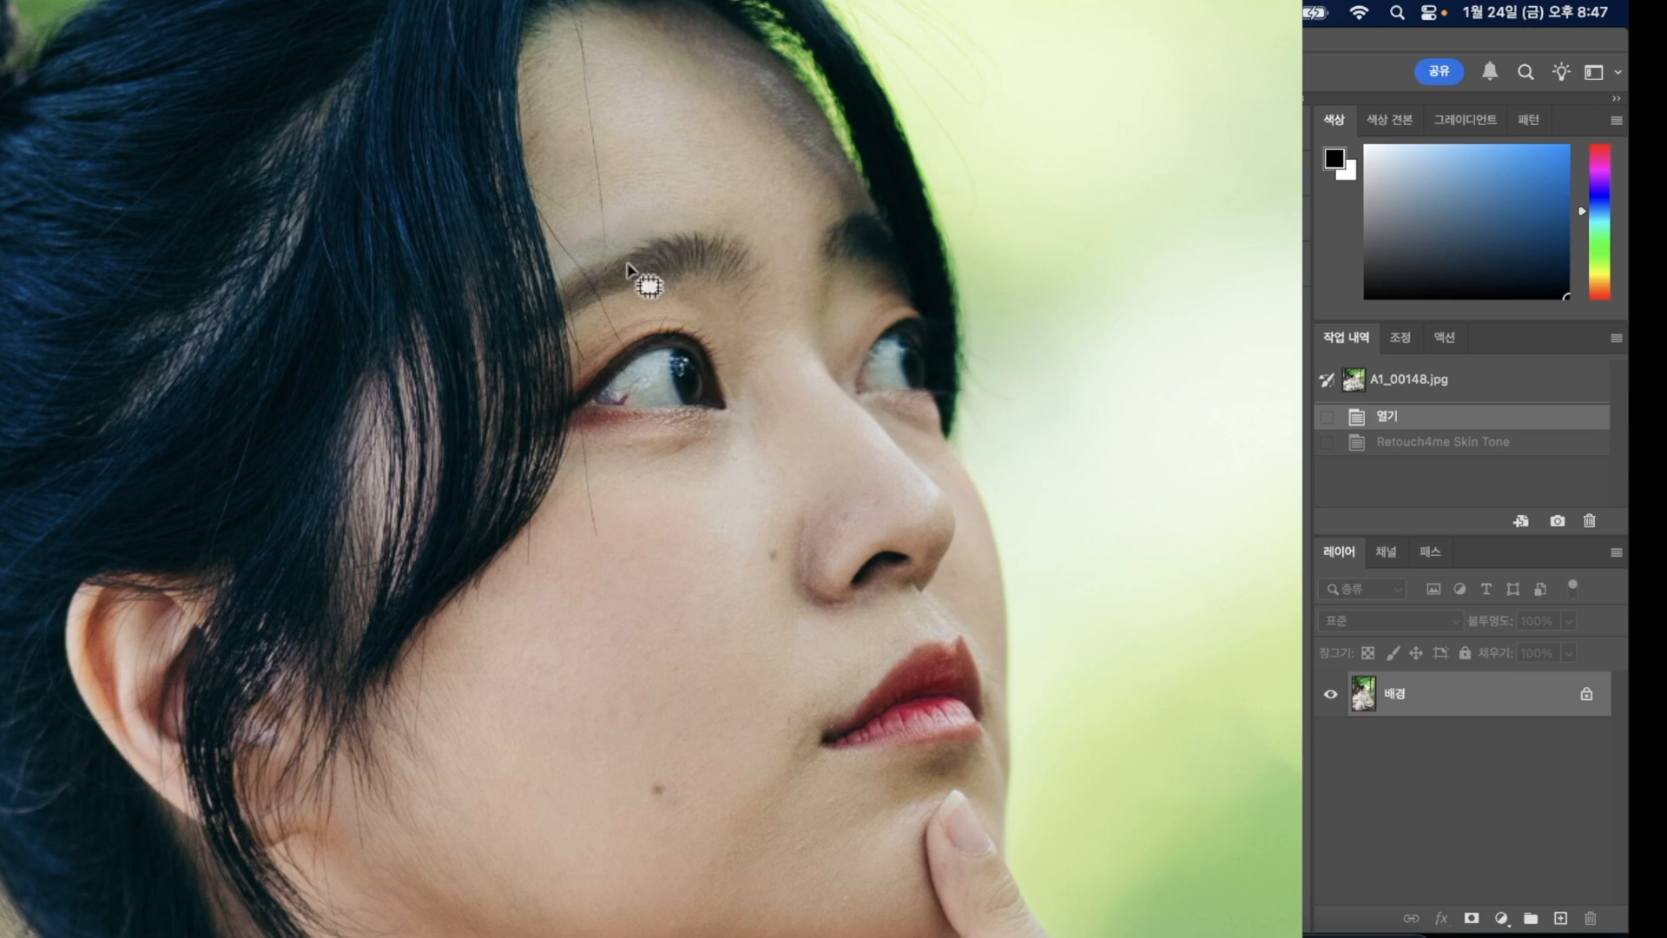
{"action": "left_click", "coordinate": [1376, 445]}
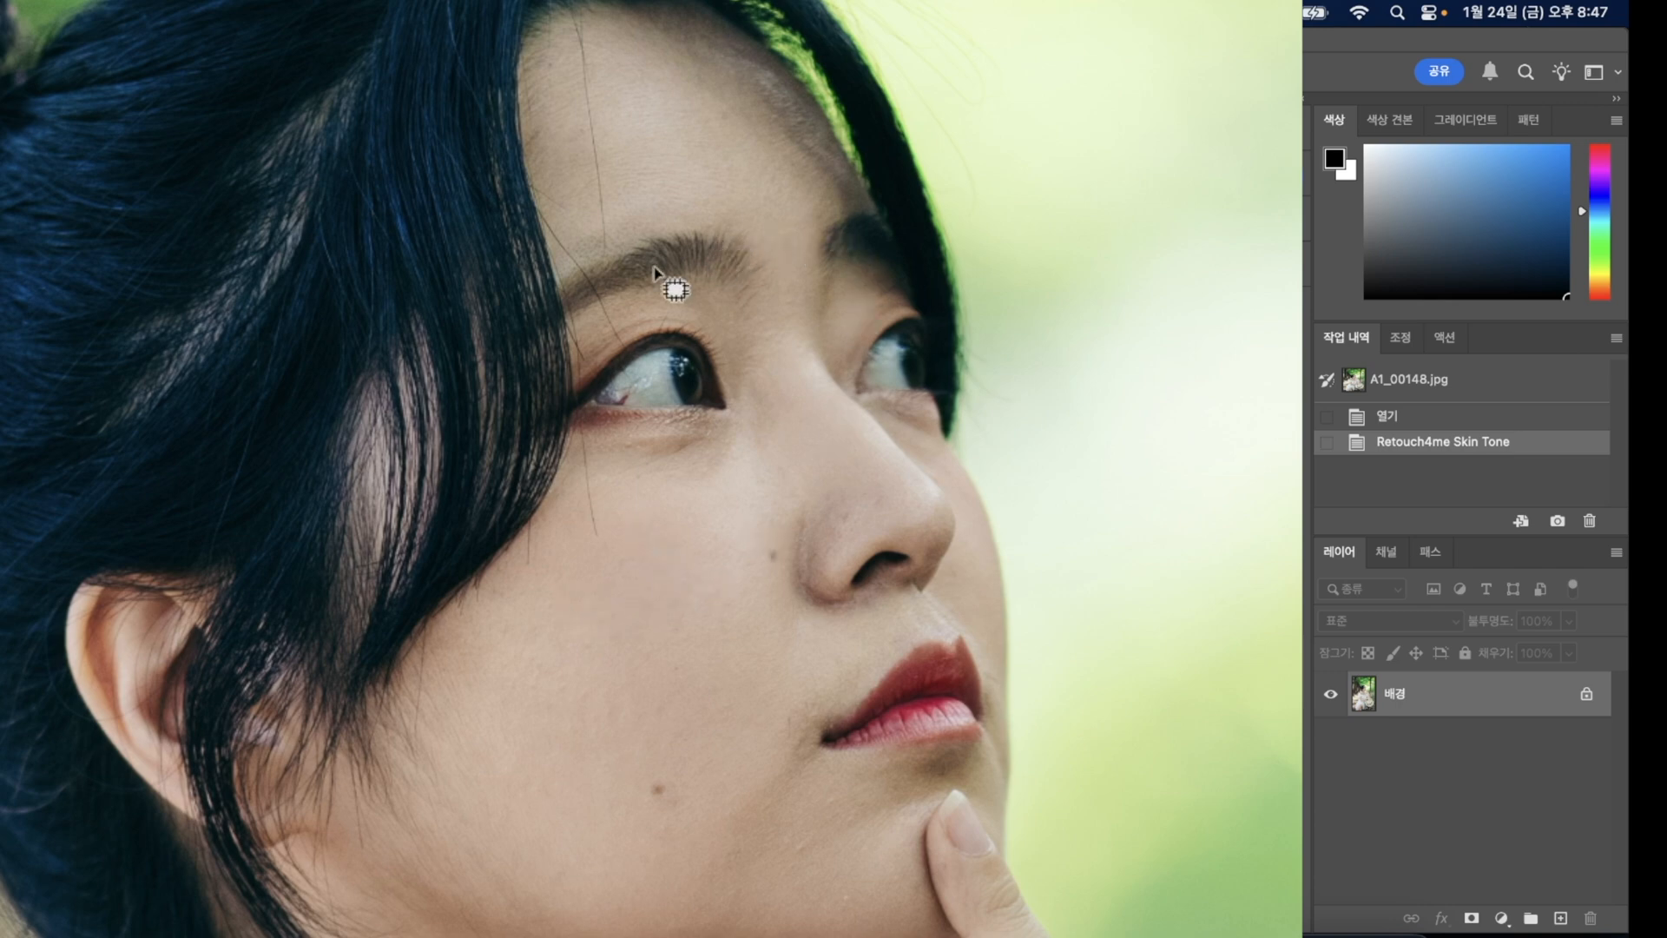
Step: View the woman's whole figure and compare the Skin Tone result with the opened state in the history
{"action": "scroll", "coordinate": [708, 372], "scroll_direction": "down", "scroll_amount": 2}
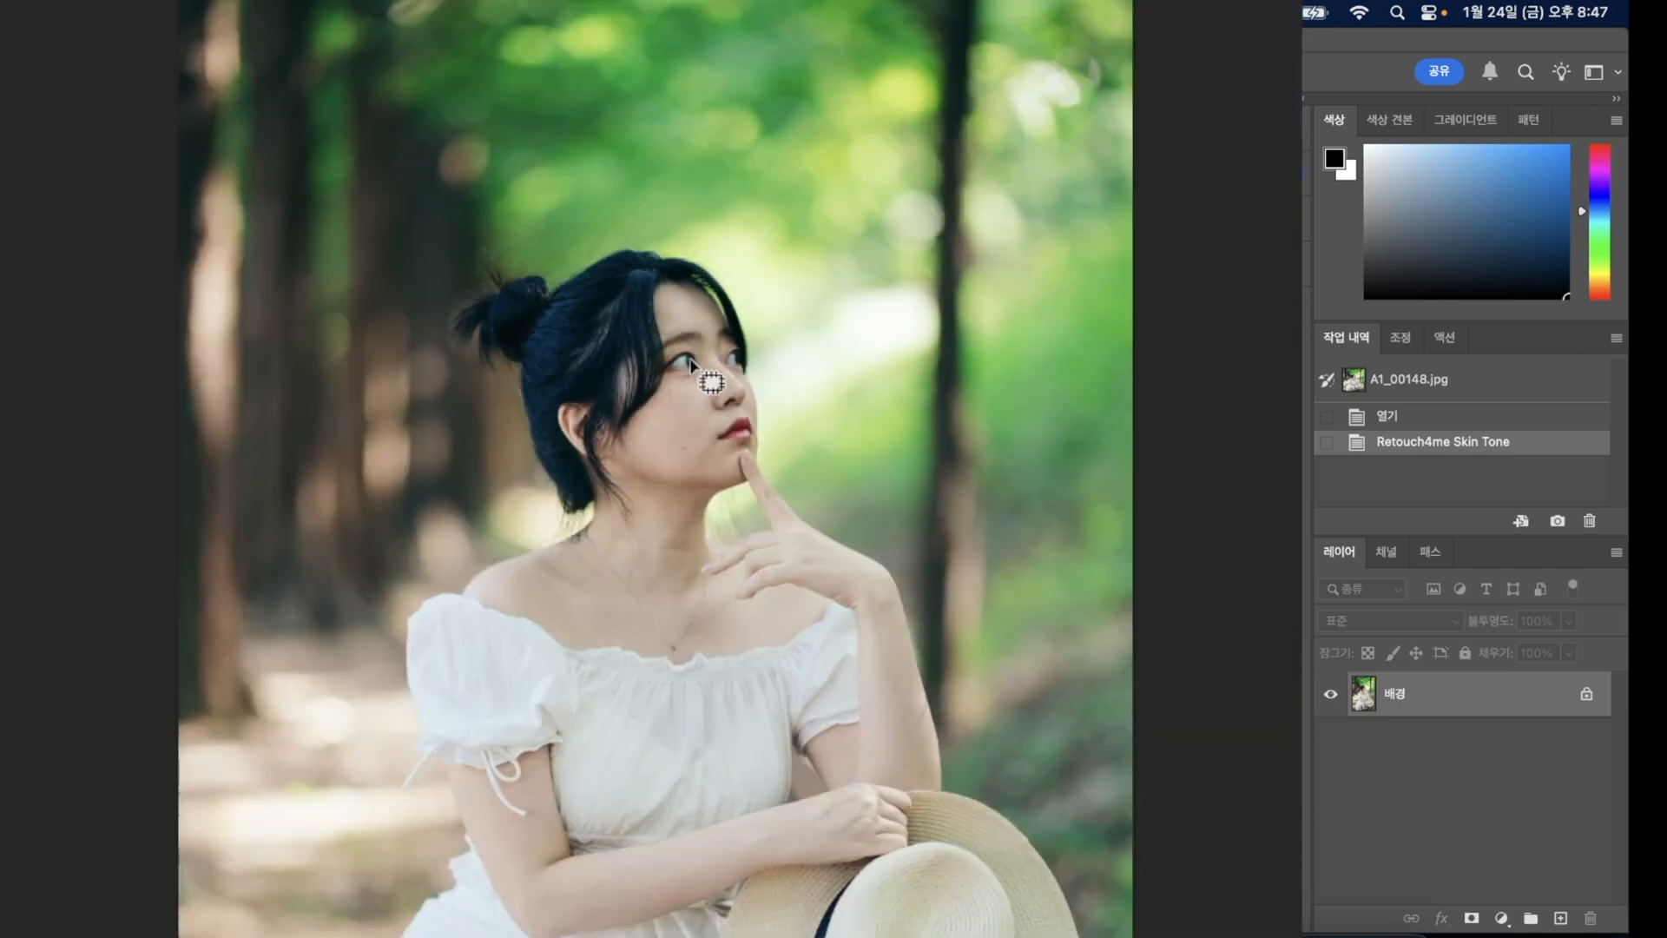
{"action": "left_click_drag", "start_coordinate": [718, 531], "coordinate": [720, 312]}
{"action": "scroll", "coordinate": [721, 330], "scroll_direction": "down", "scroll_amount": 3}
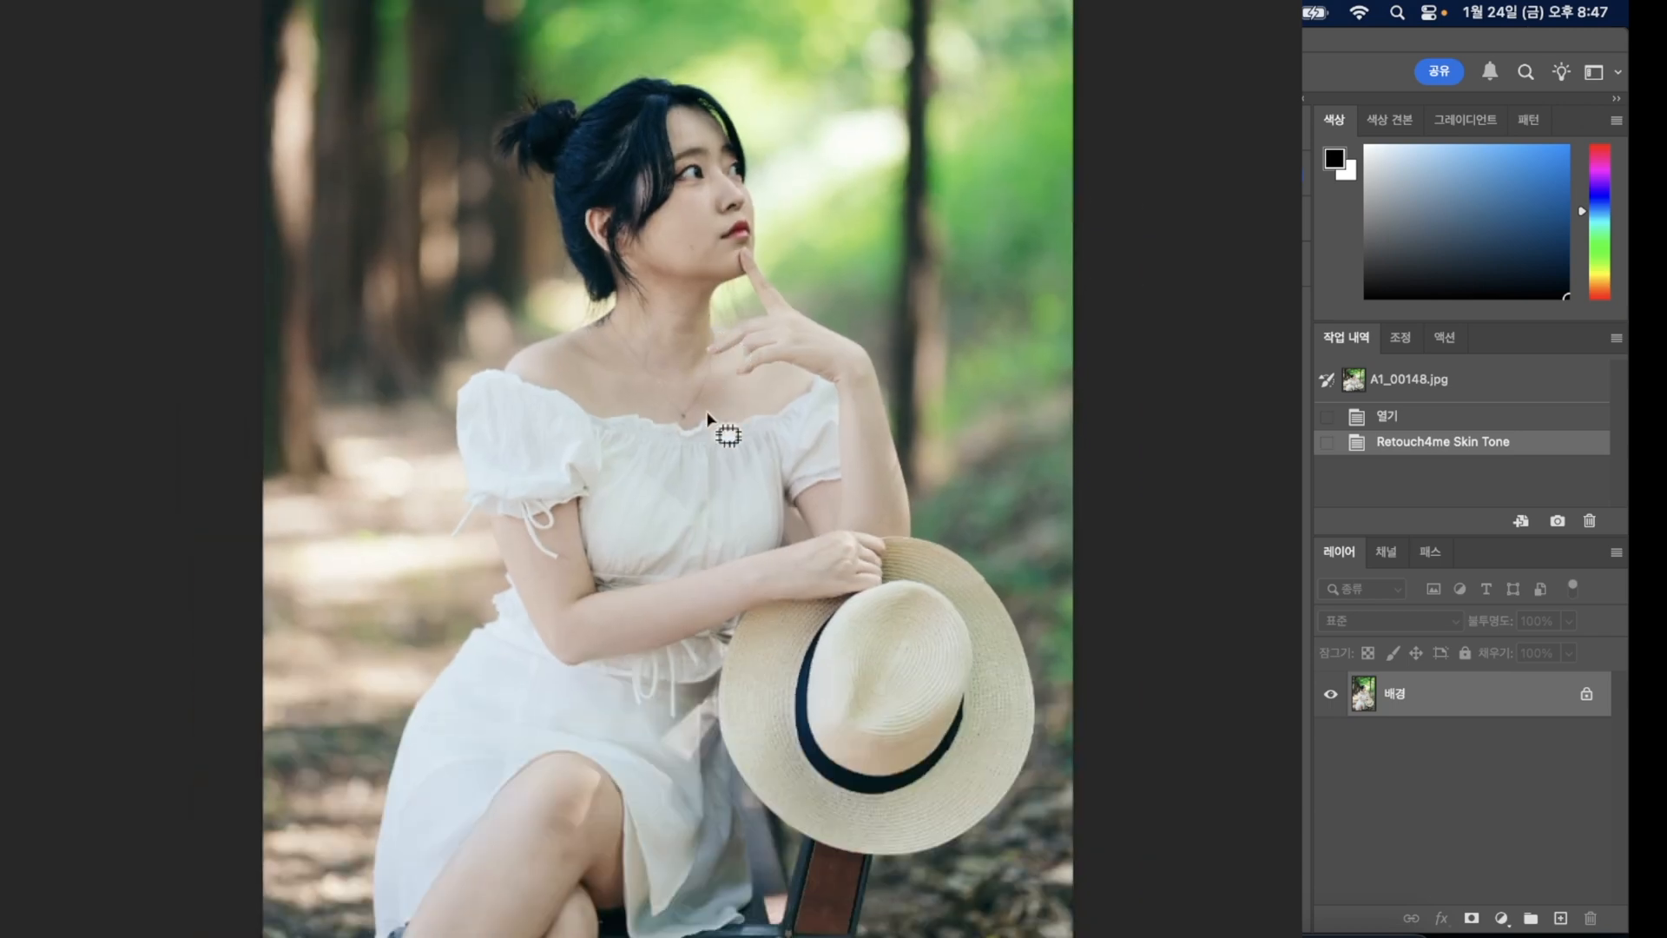
{"action": "key", "text": "super+0"}
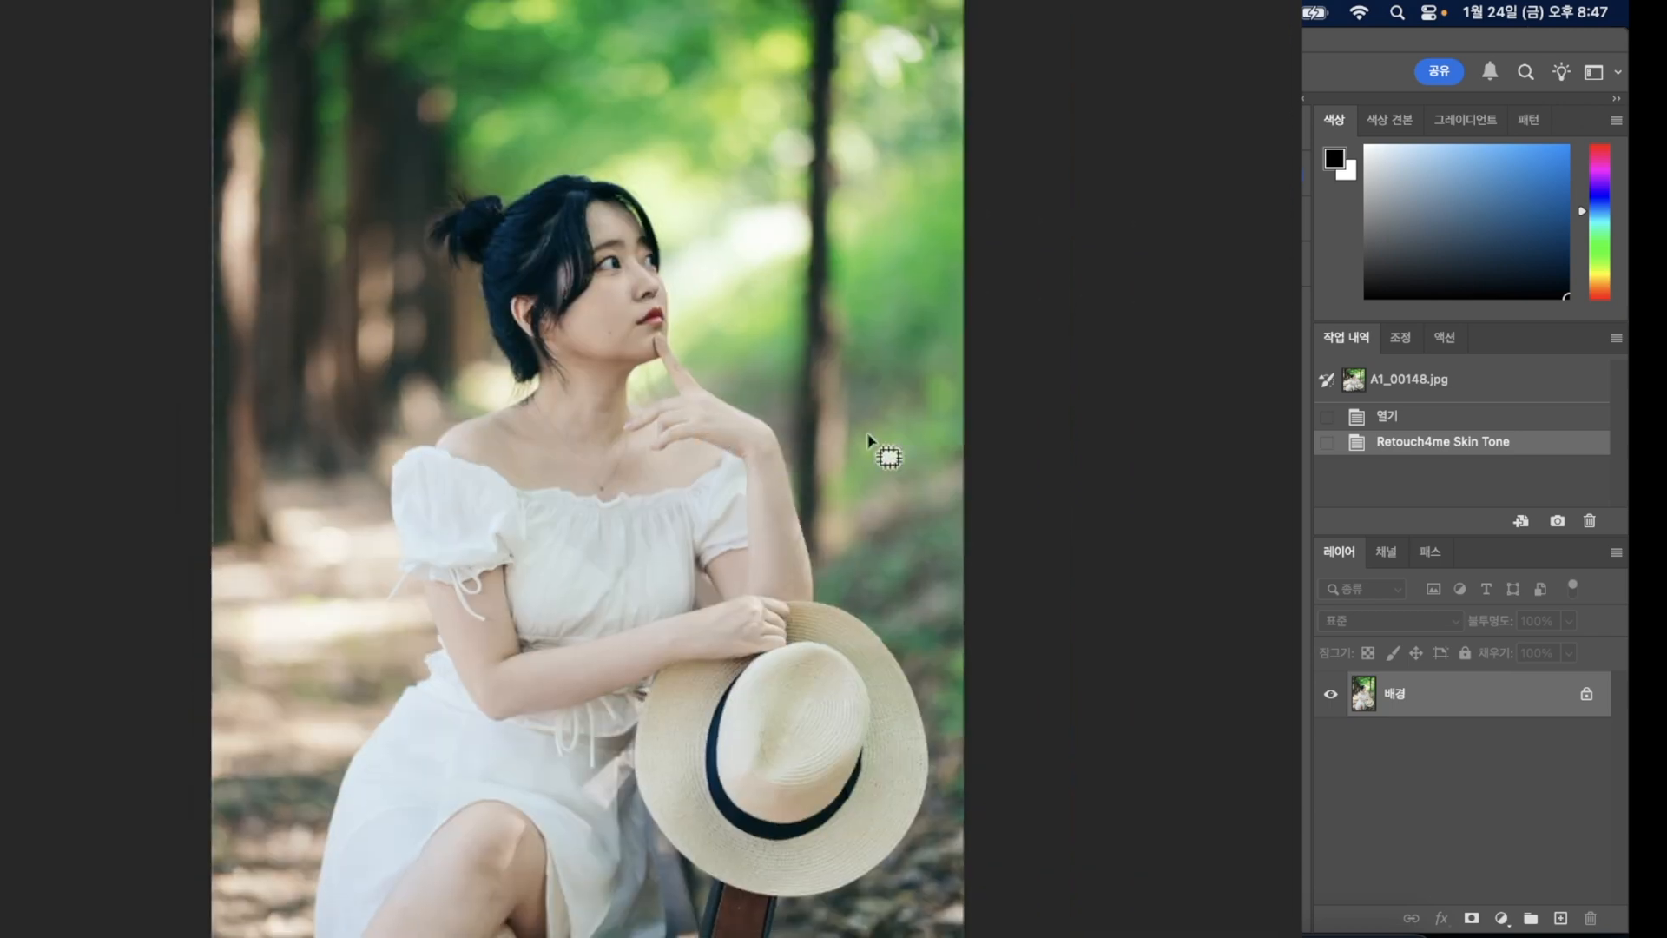
{"action": "left_click", "coordinate": [1400, 421]}
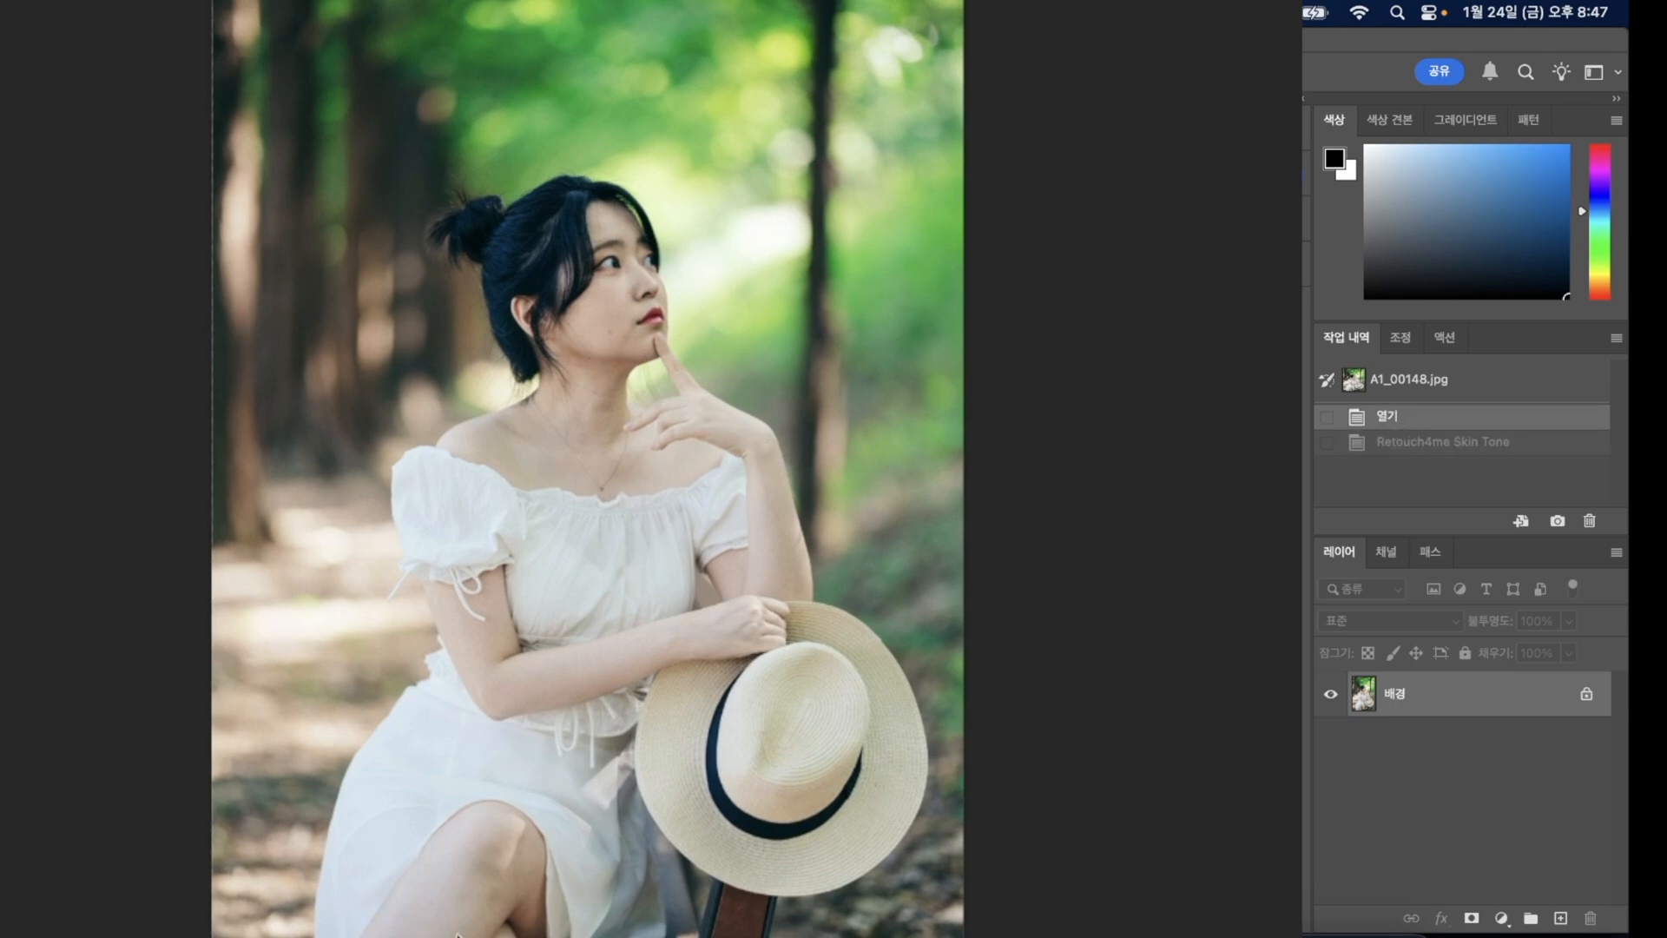
Step: Compare the skin of the woman's legs up close before and after Skin Tone using the history states
{"action": "scroll", "coordinate": [466, 874], "scroll_direction": "up", "scroll_amount": 3}
{"action": "scroll", "coordinate": [528, 689], "scroll_direction": "down", "scroll_amount": 10}
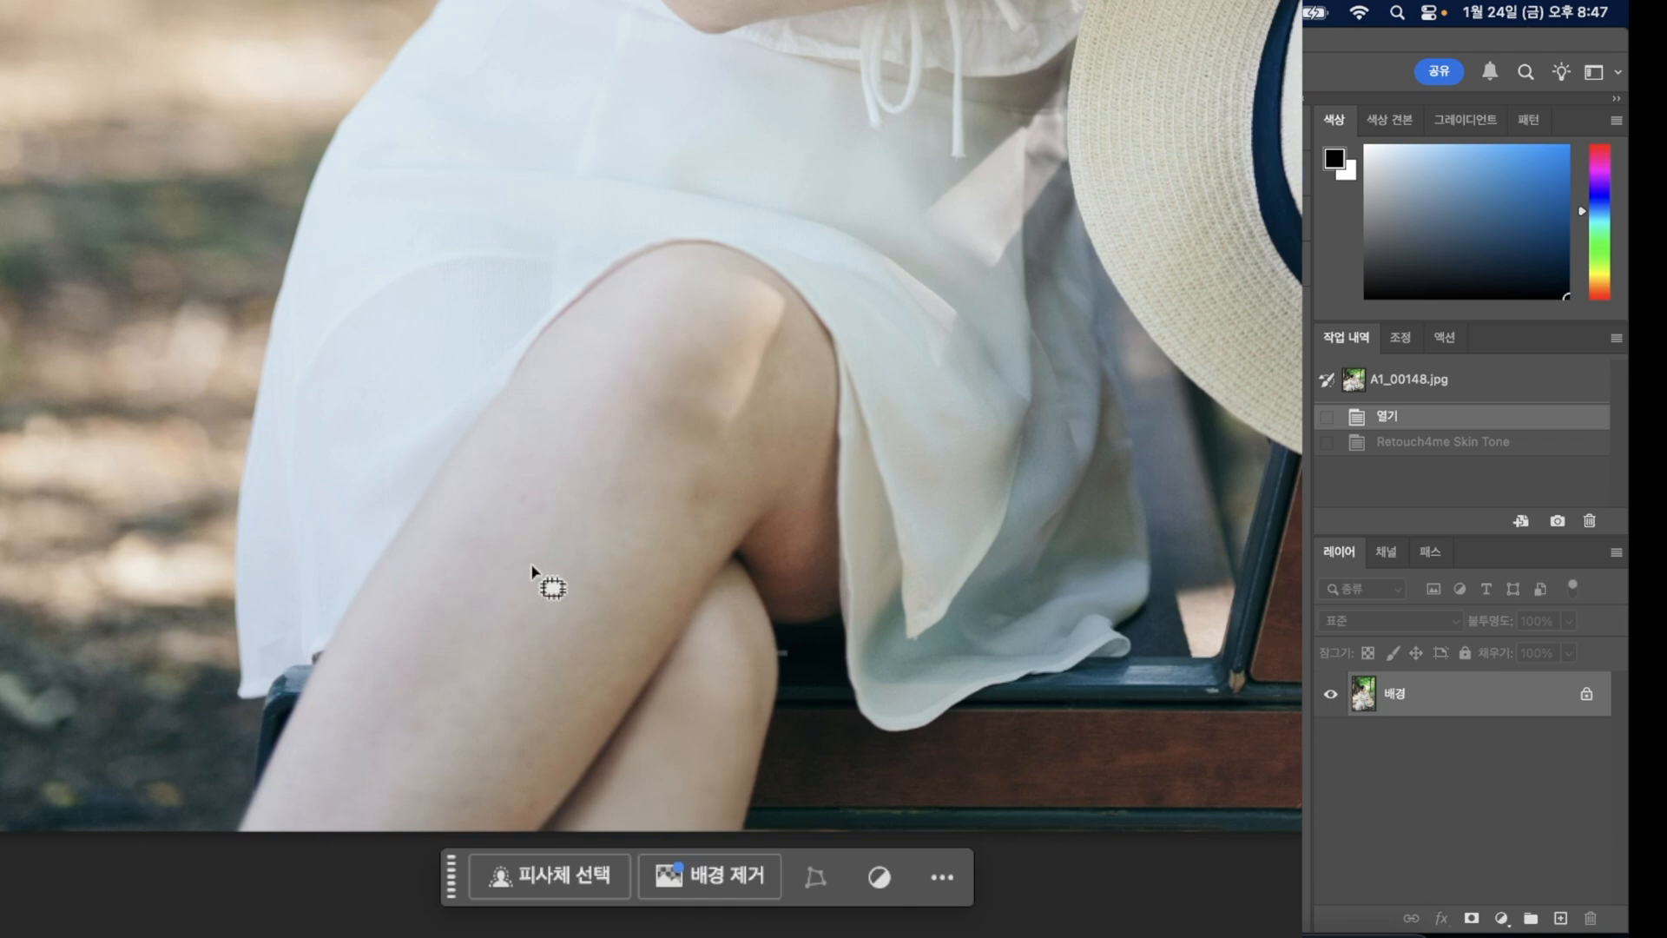
{"action": "left_click", "coordinate": [1467, 443]}
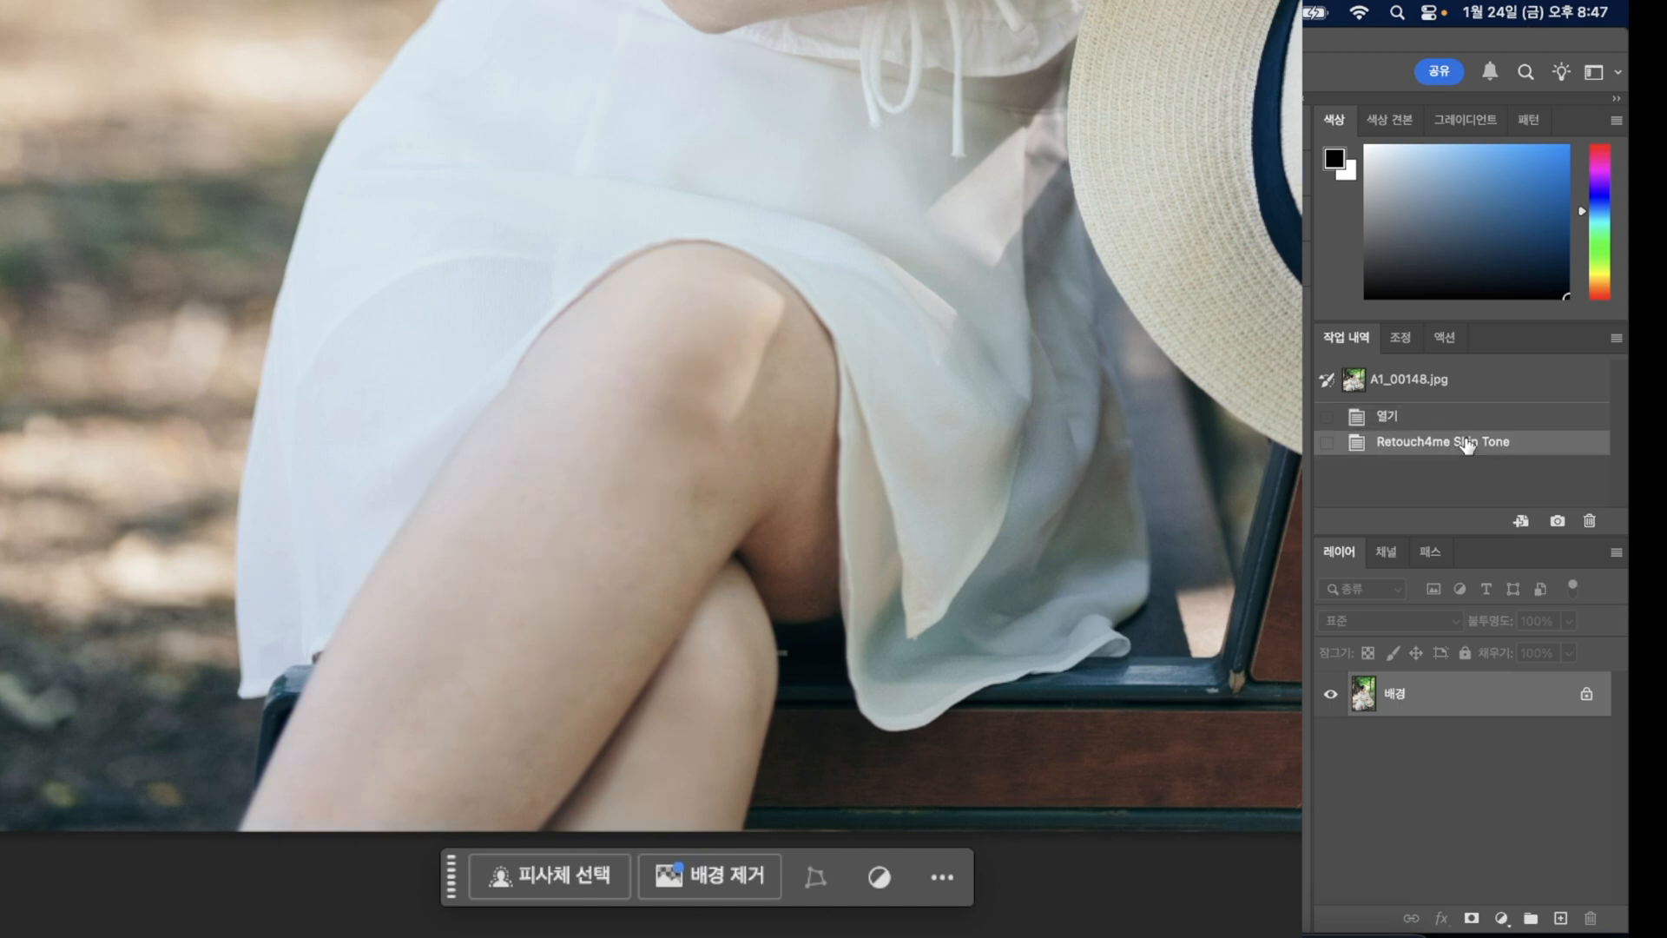
{"action": "left_click", "coordinate": [1459, 425]}
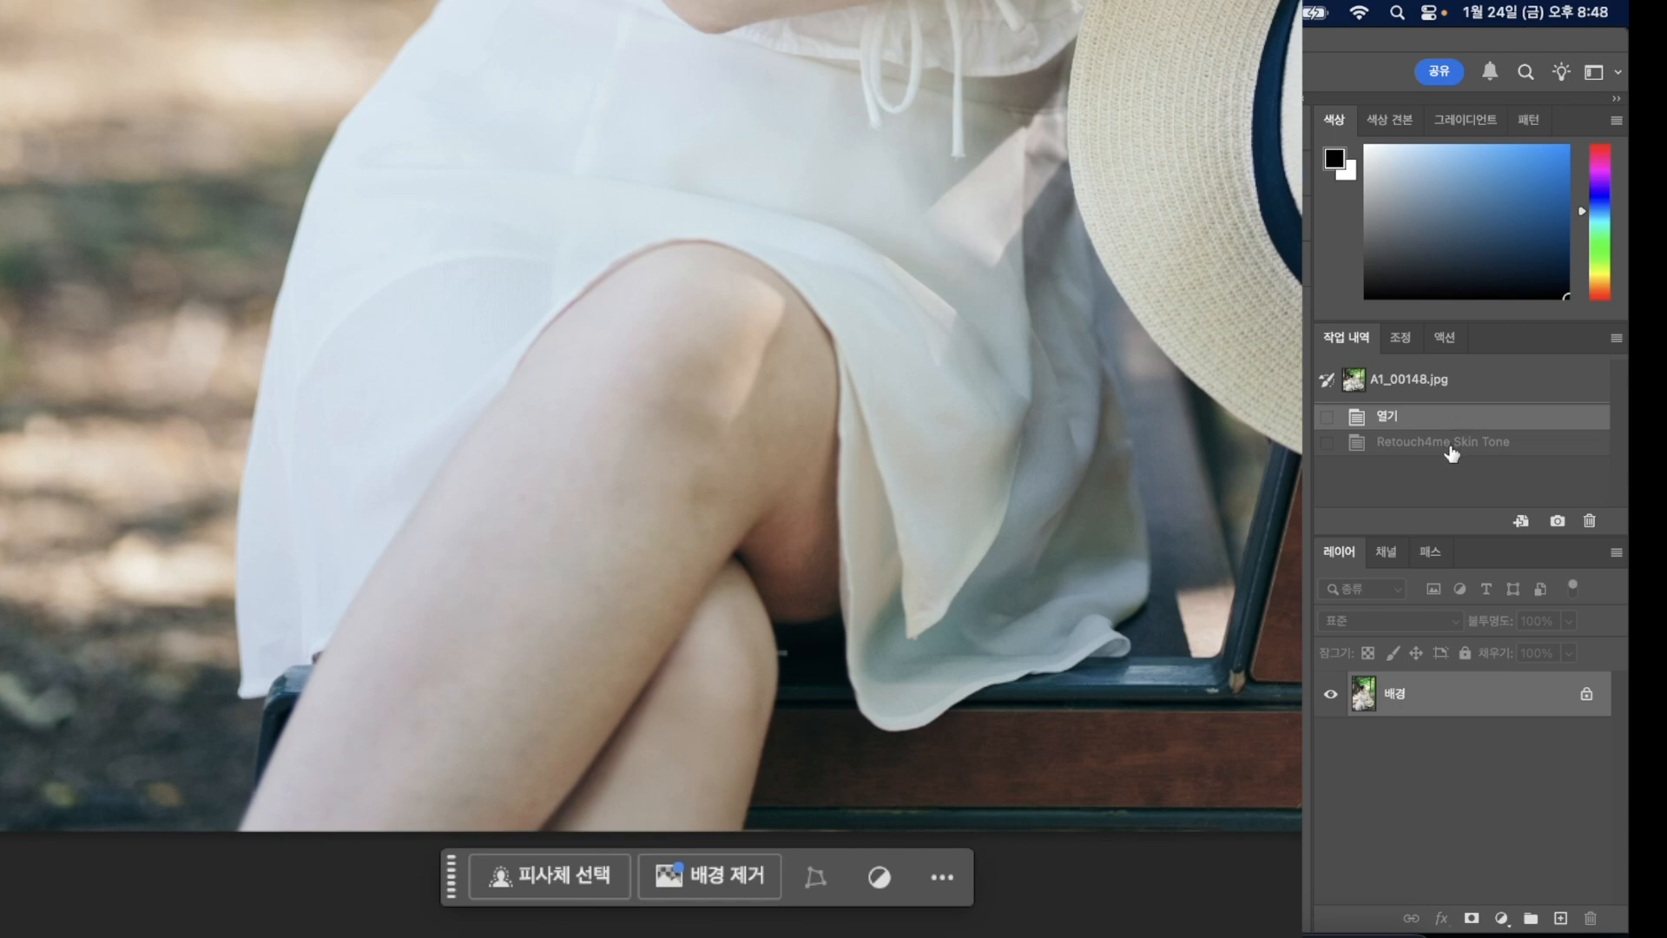
Step: Toggle the knee close-up between the opened and Retouch4me Skin Tone history states, finishing on Skin Tone with the whole photo in view
{"action": "left_click", "coordinate": [1452, 445]}
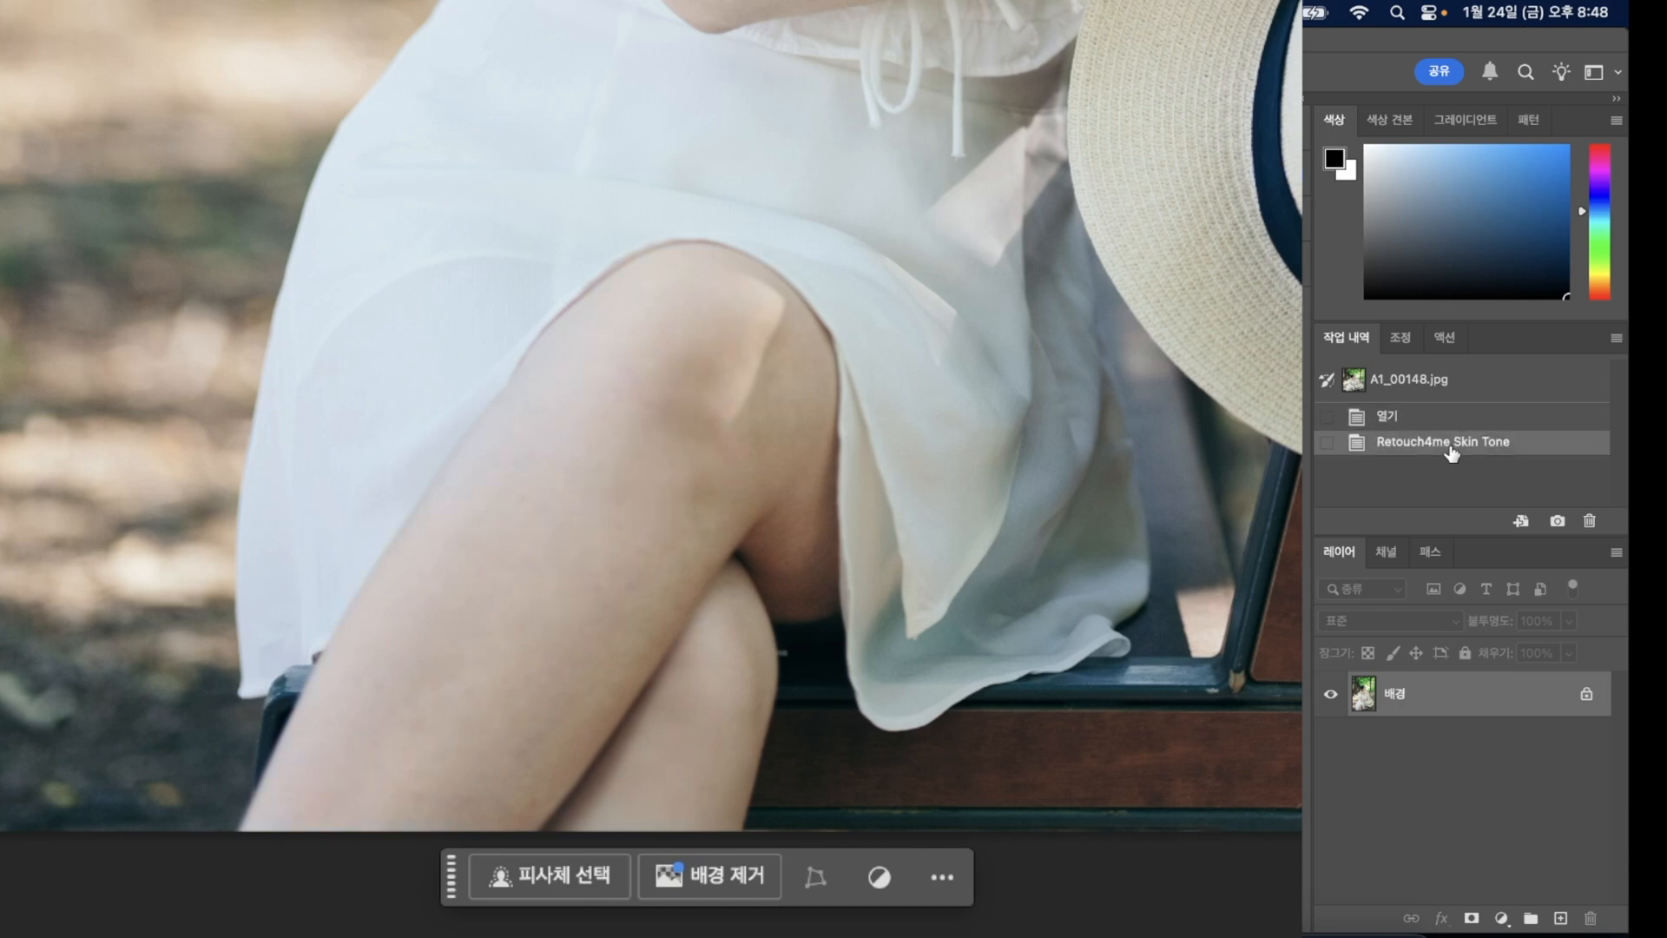
{"action": "left_click", "coordinate": [1447, 421]}
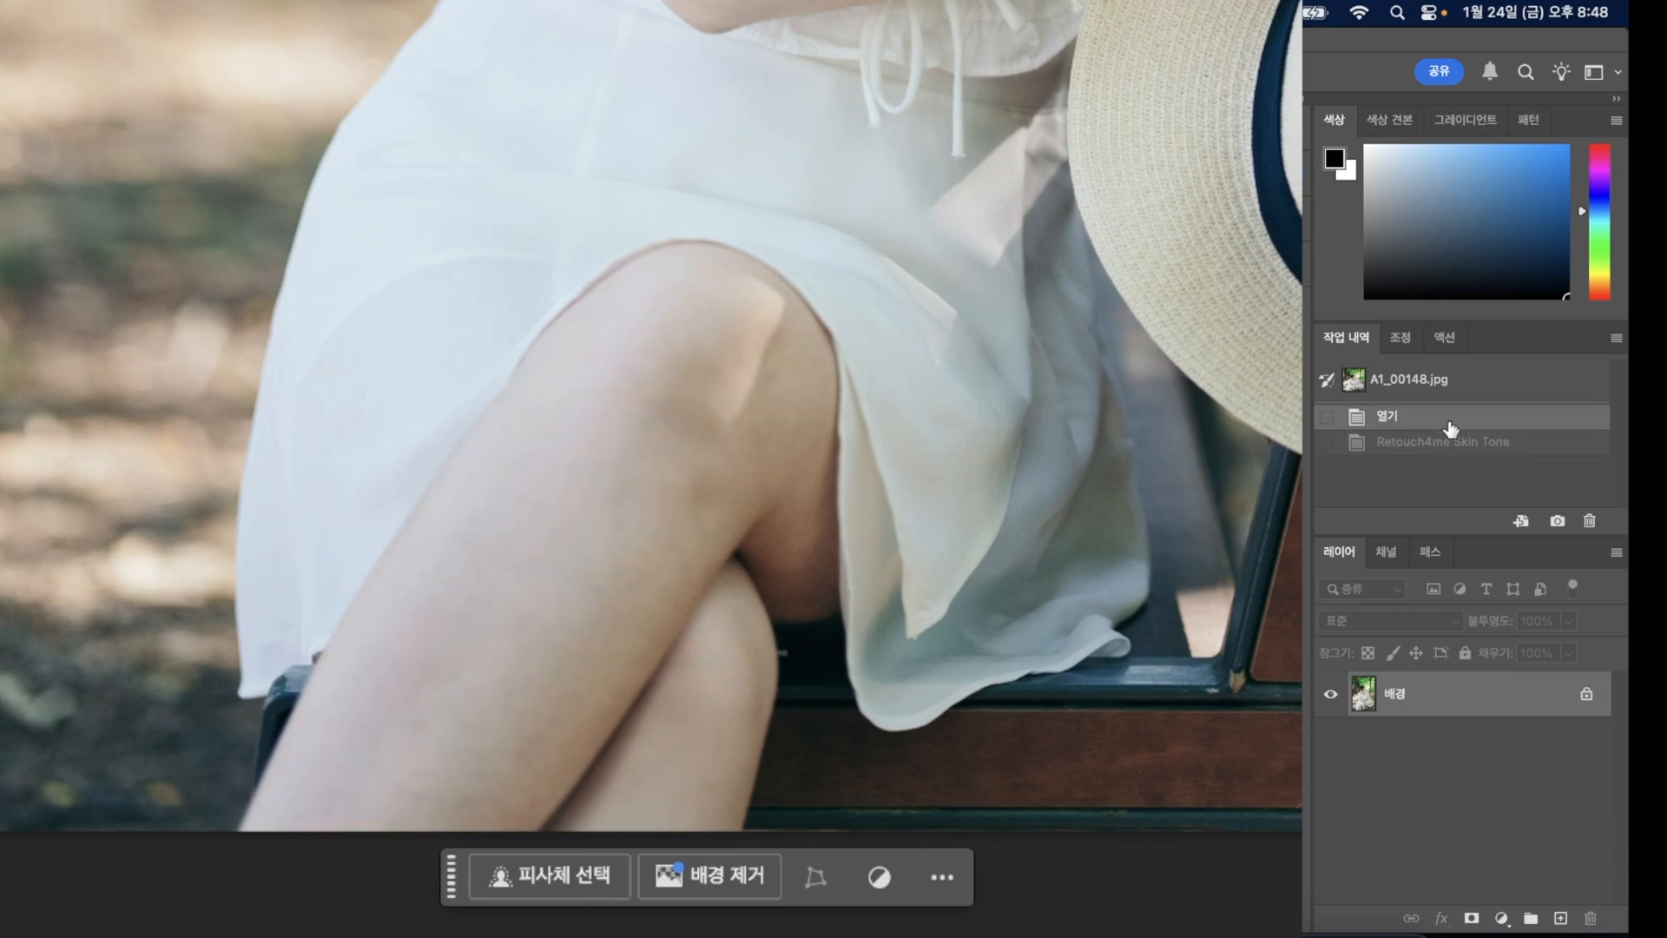
{"action": "left_click", "coordinate": [1448, 444]}
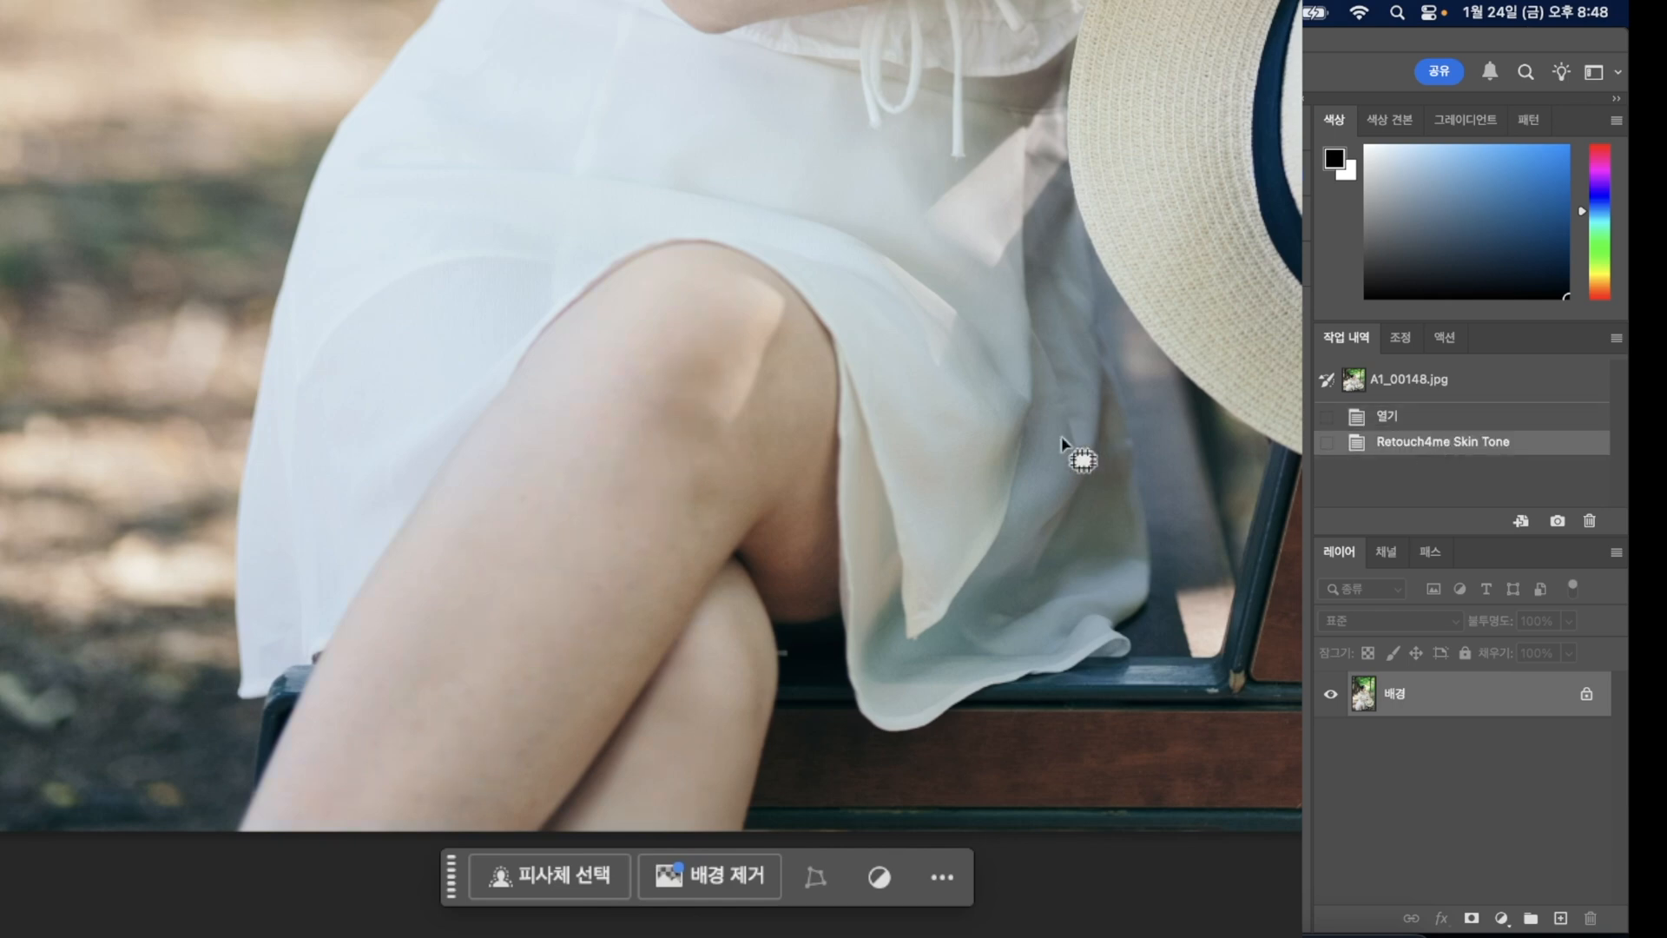
{"action": "scroll", "coordinate": [1061, 436], "scroll_direction": "down", "scroll_amount": 1}
{"action": "scroll", "coordinate": [1057, 451], "scroll_direction": "down", "scroll_amount": 6}
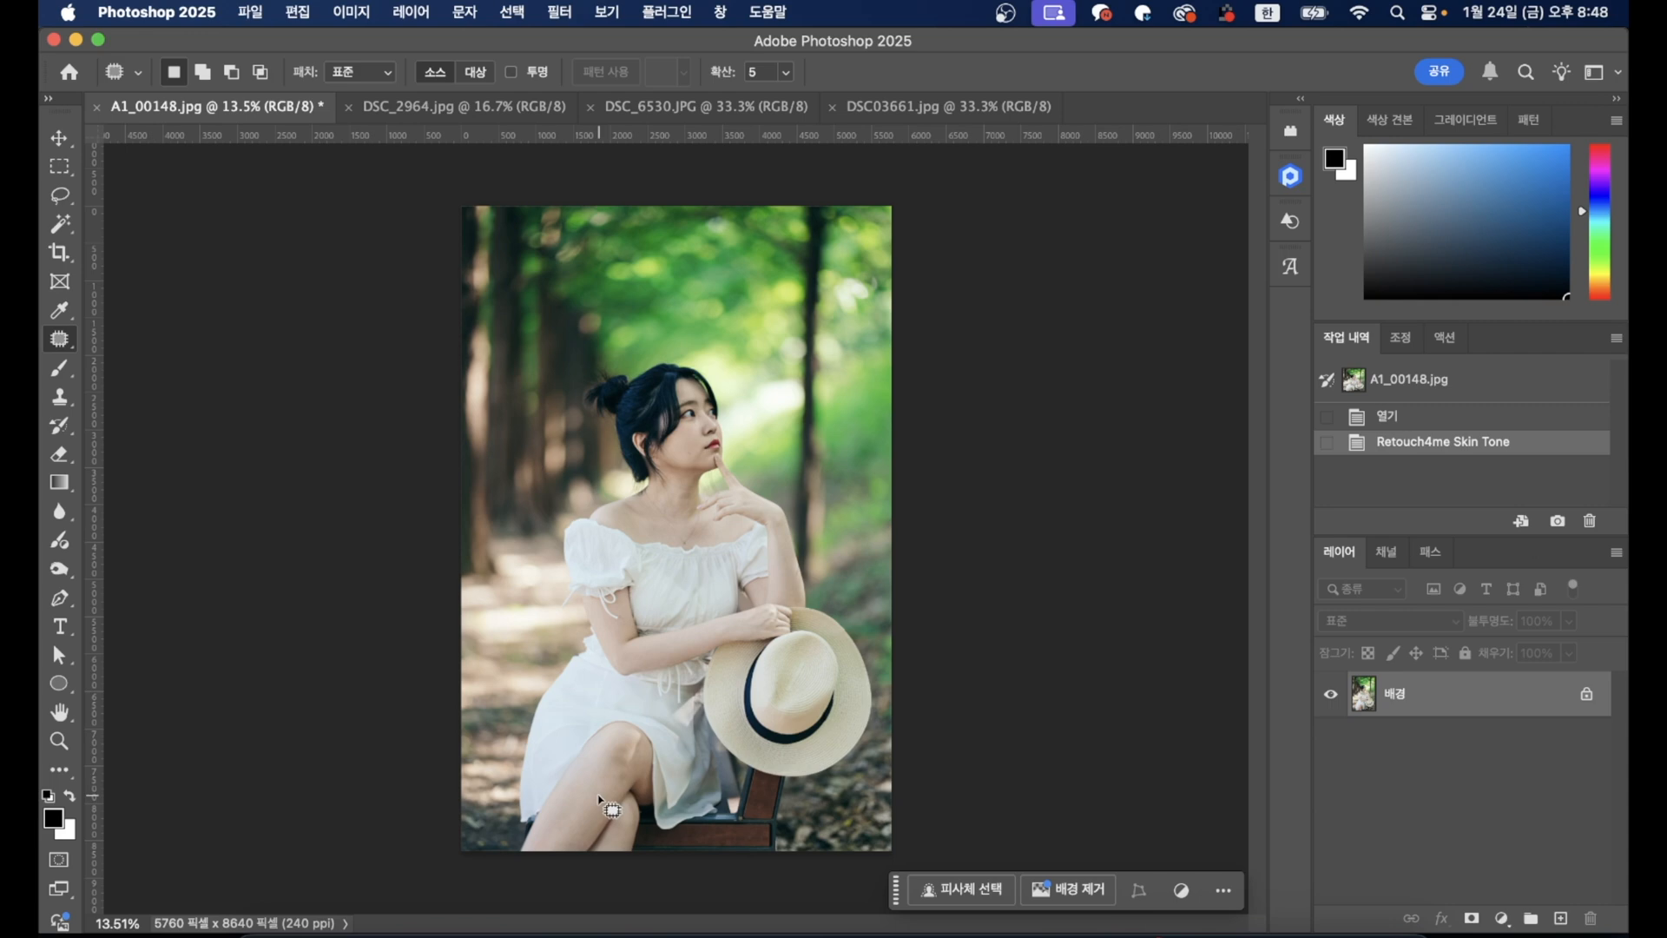
Step: Switch to DSC_2964.jpg and apply Retouch4me Skin Tone to its background layer with blend 100
{"action": "left_click", "coordinate": [477, 110]}
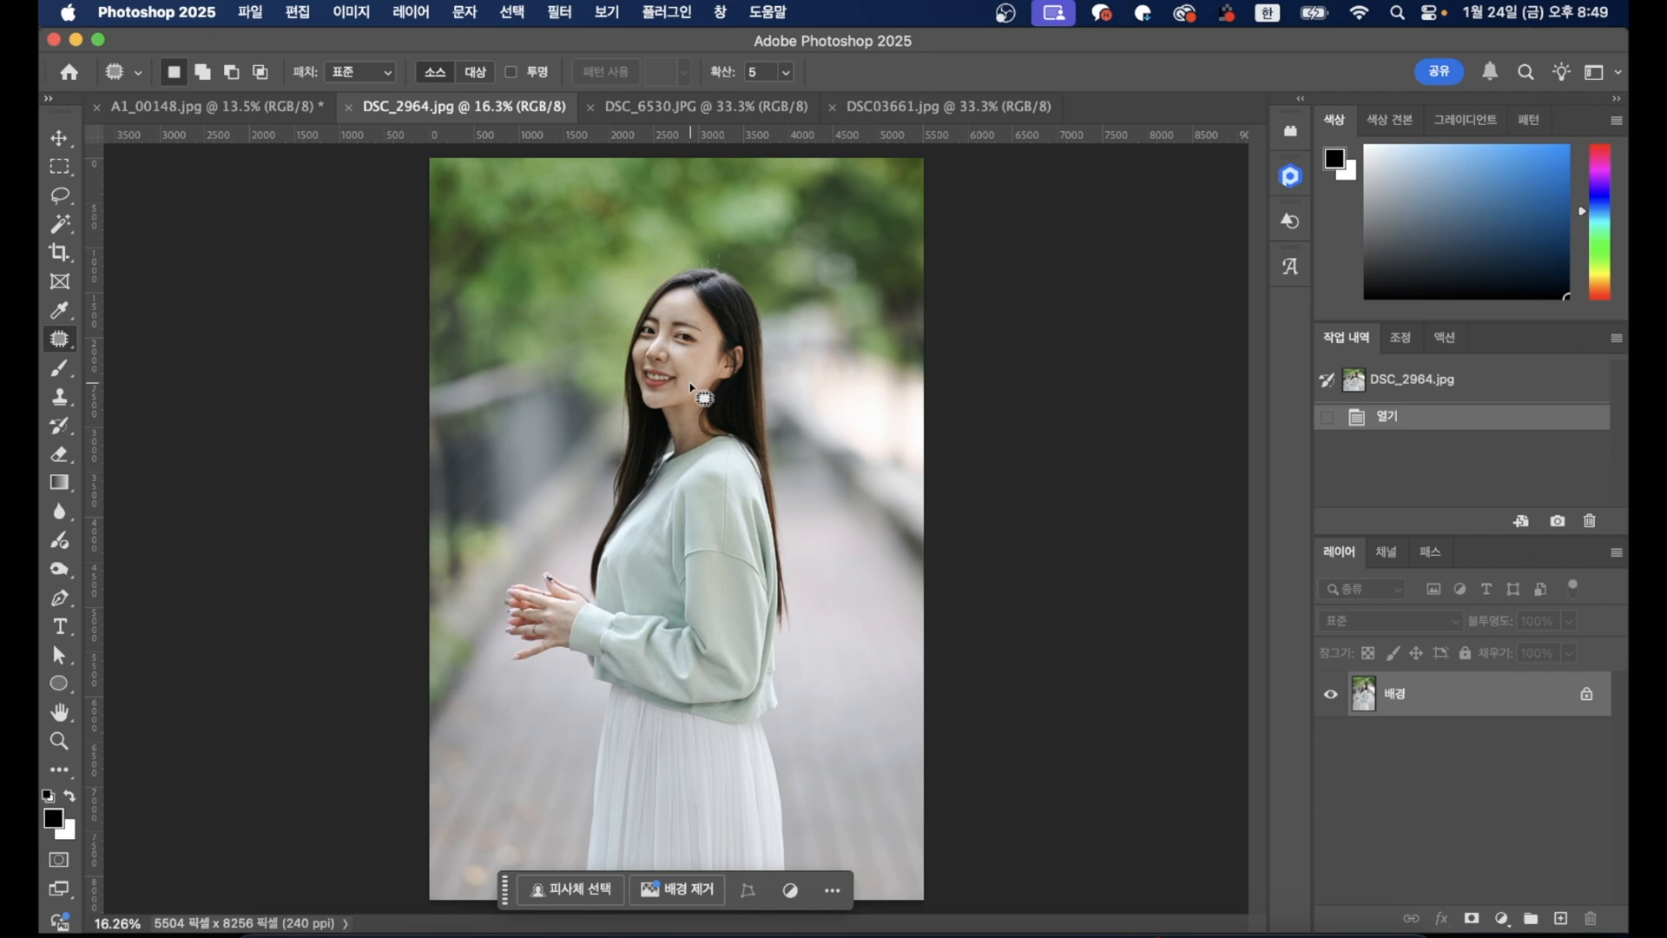
{"action": "left_click", "coordinate": [565, 13]}
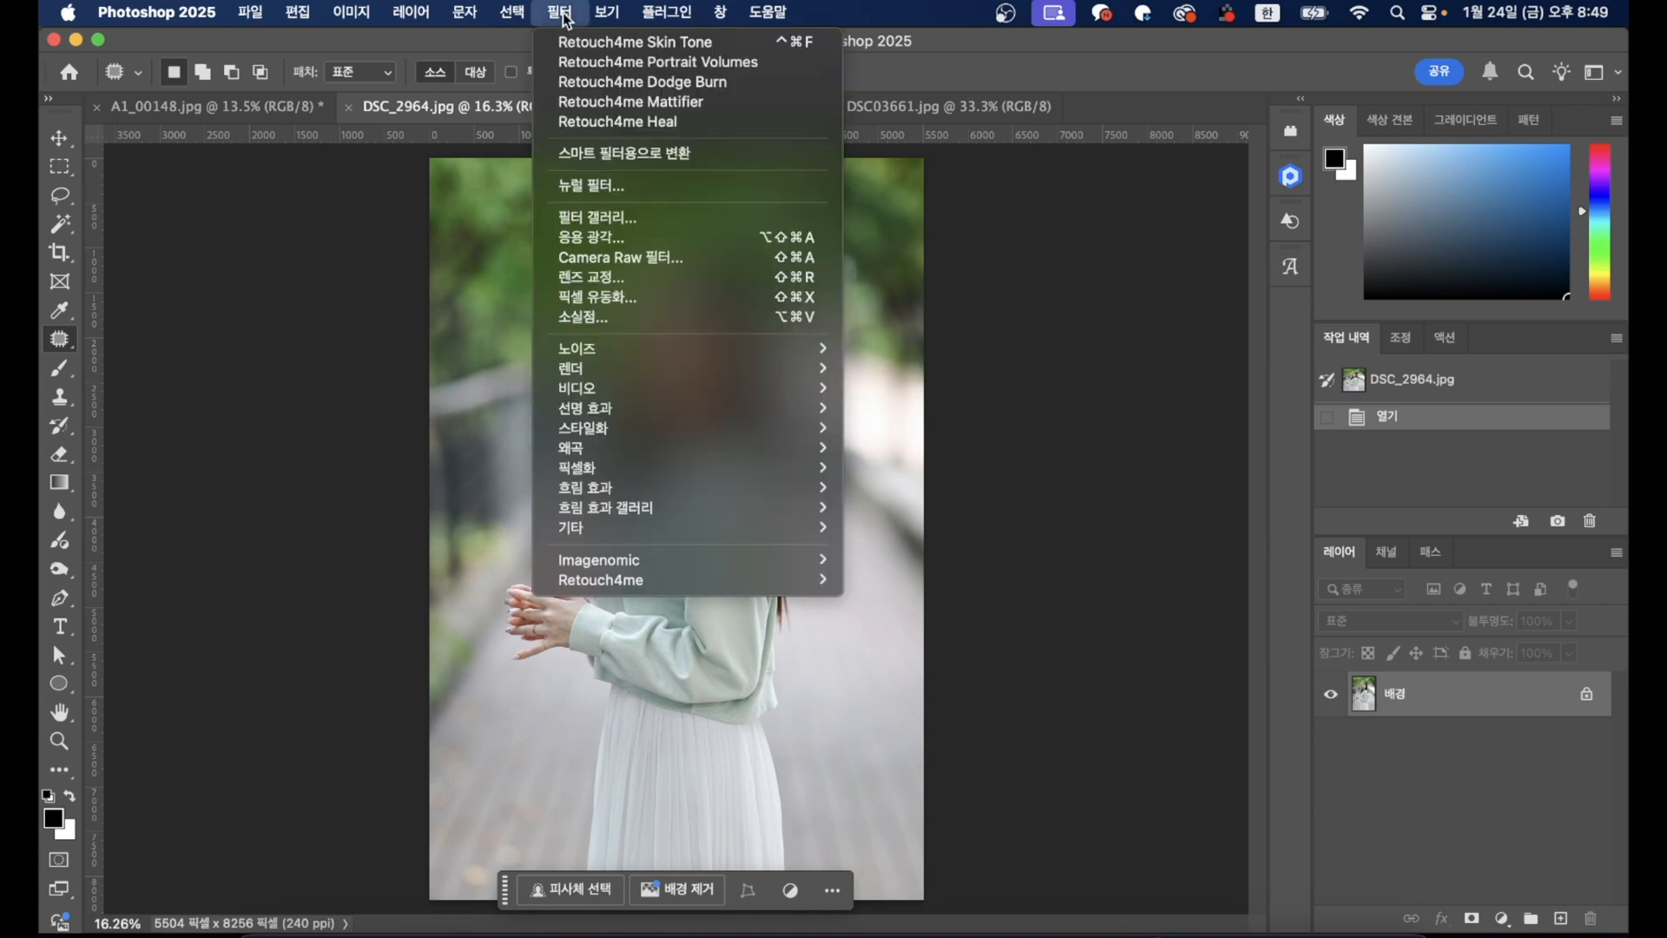
{"action": "mouse_move", "coordinate": [707, 587]}
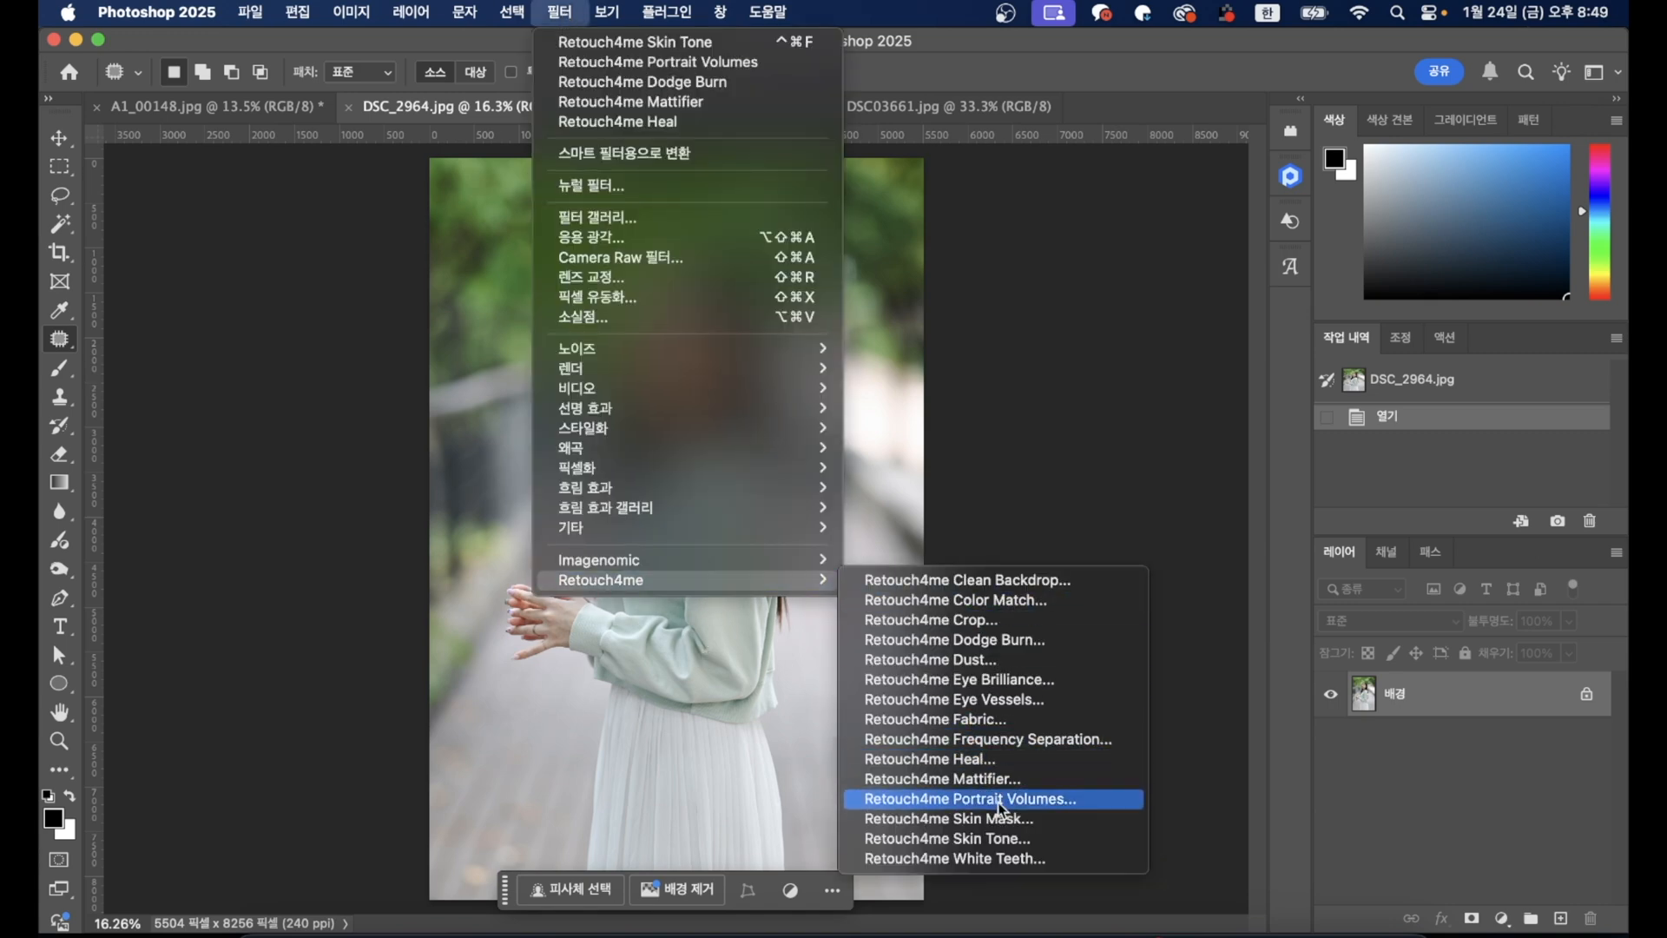
{"action": "left_click", "coordinate": [1007, 833]}
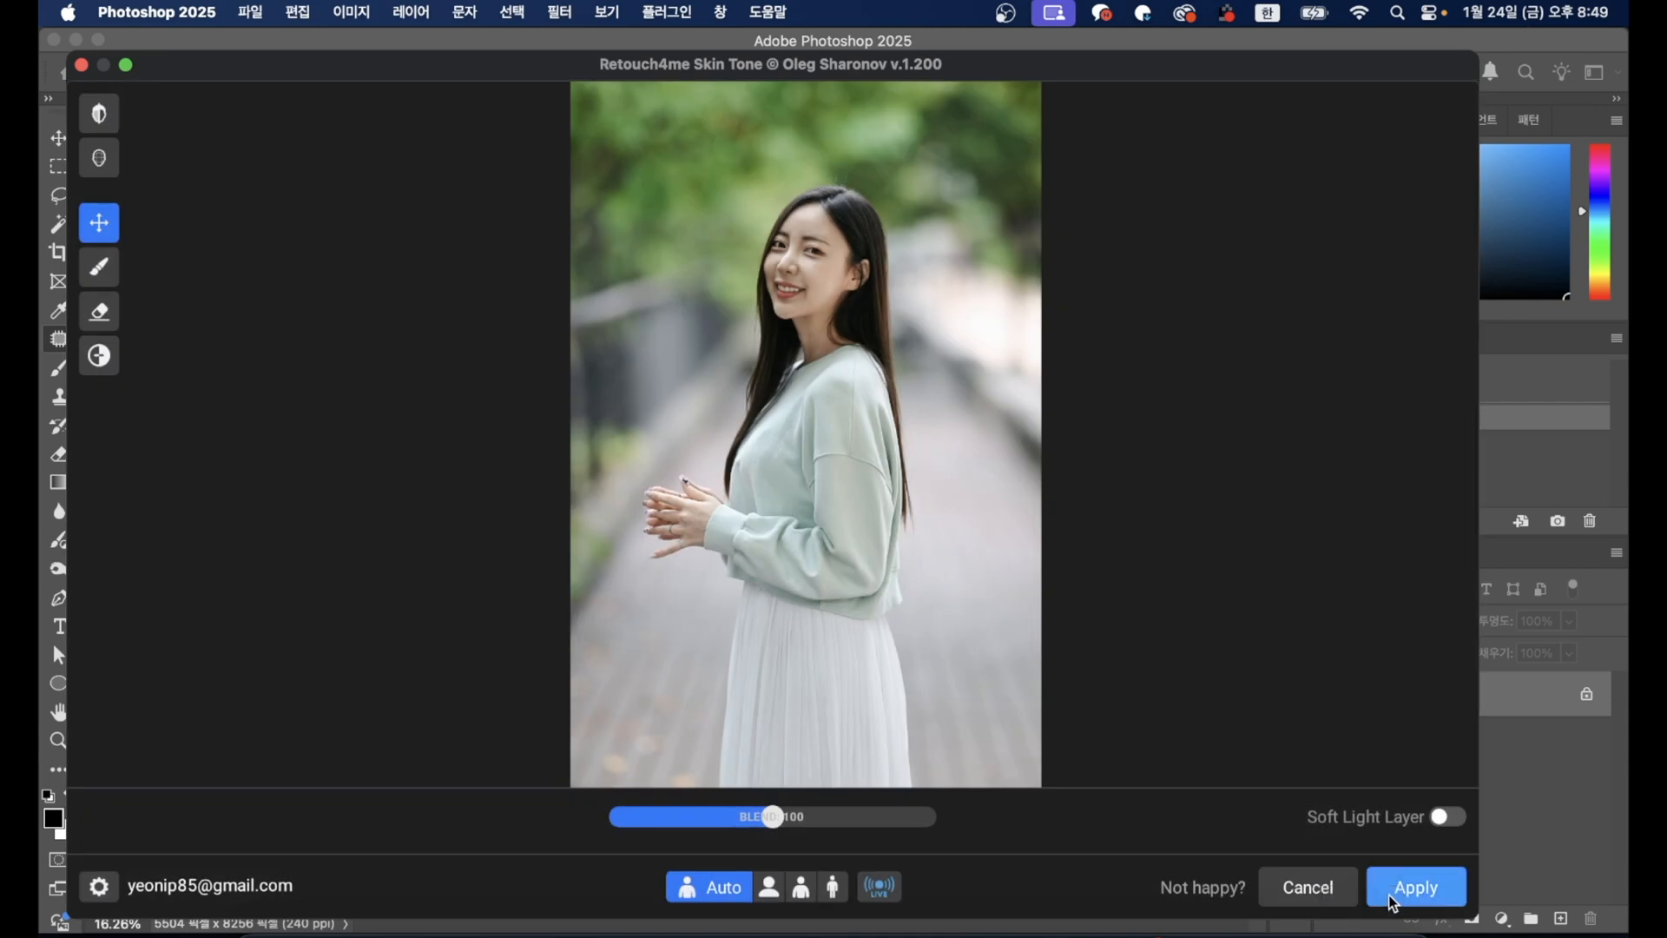
{"action": "left_click", "coordinate": [1394, 900]}
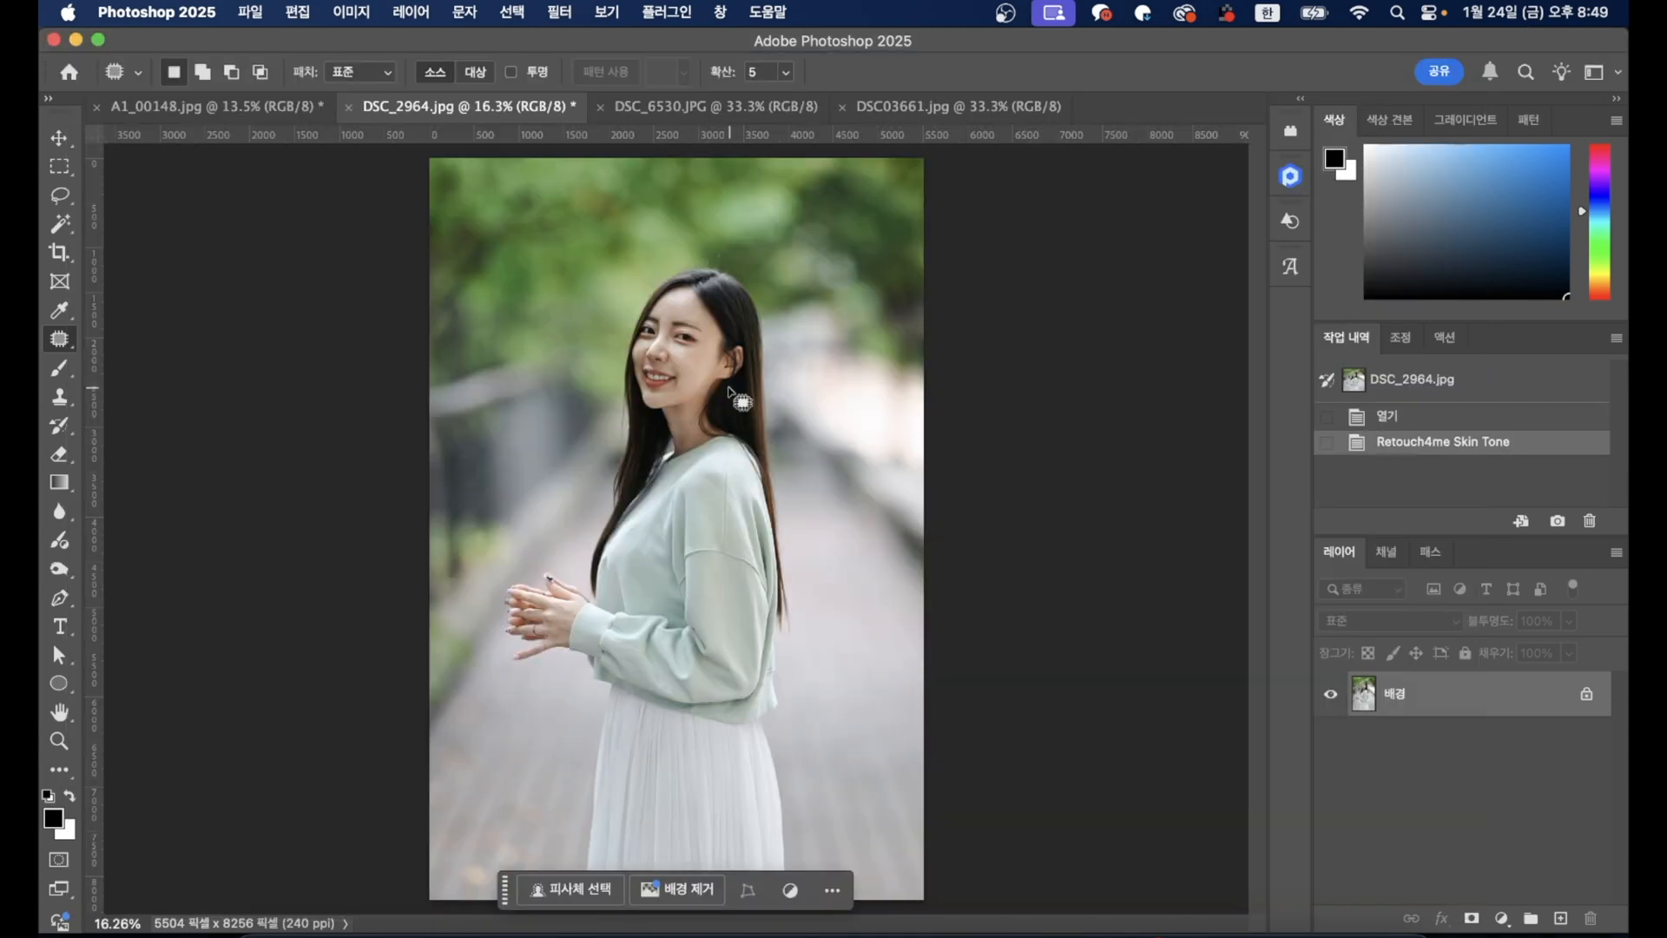
Step: Compare the smiling woman's face up close in DSC_2964.jpg before and after Skin Tone using the history states
{"action": "scroll", "coordinate": [664, 351], "scroll_direction": "up", "scroll_amount": 2}
{"action": "scroll", "coordinate": [668, 356], "scroll_direction": "up", "scroll_amount": 3}
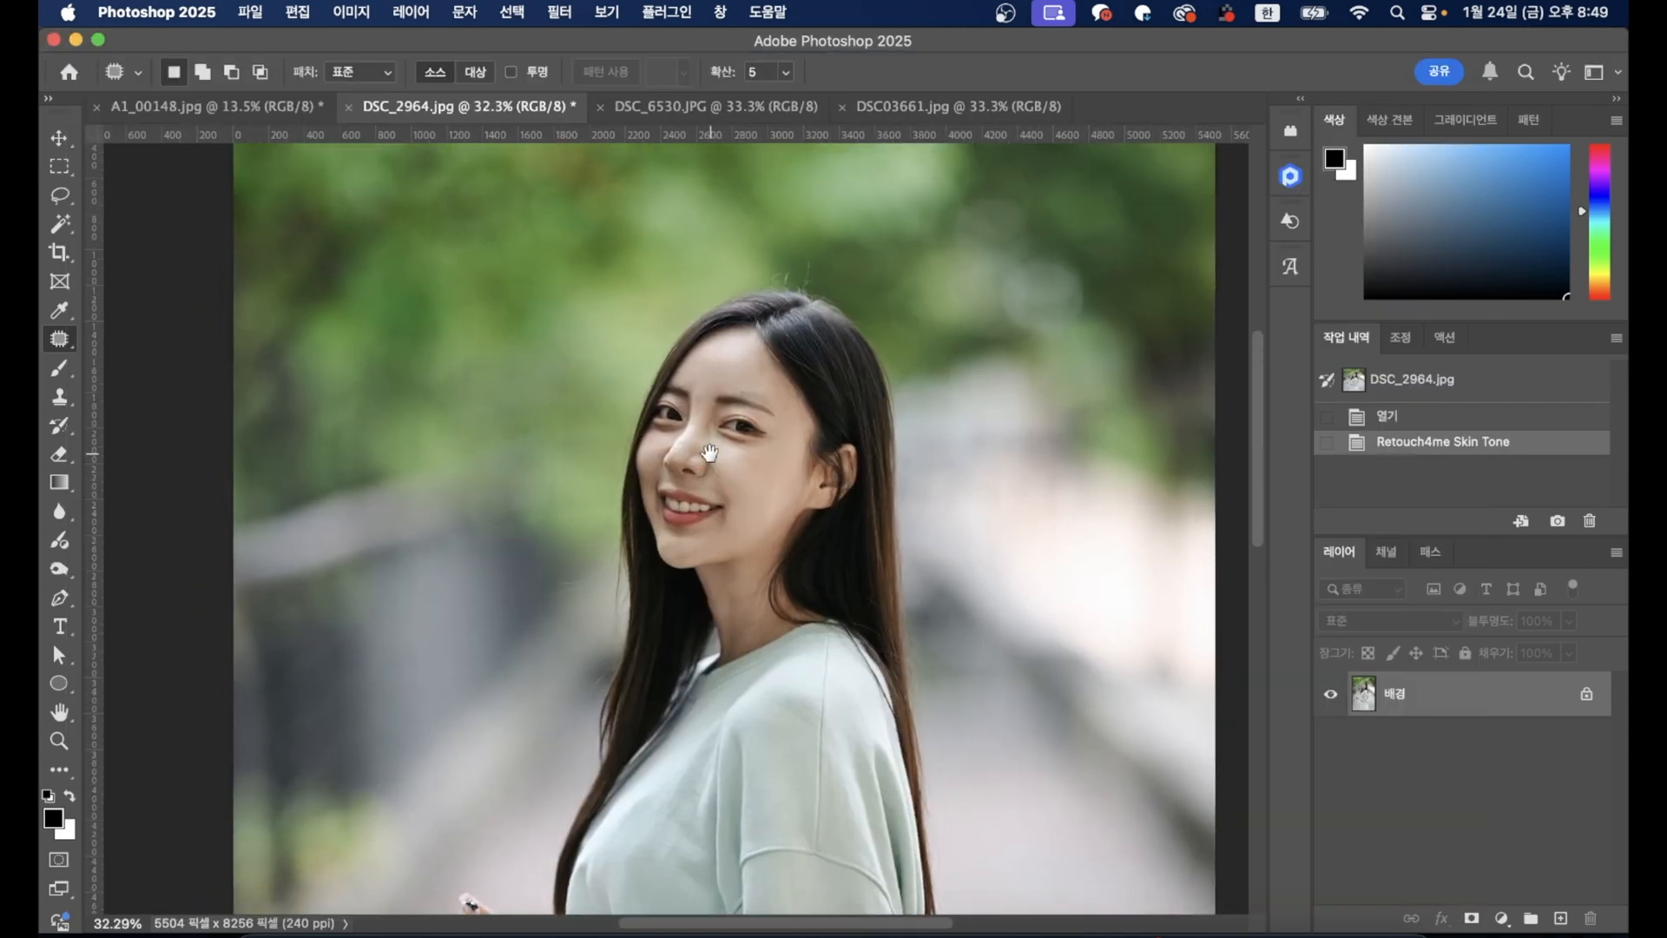
{"action": "left_click", "coordinate": [1382, 419]}
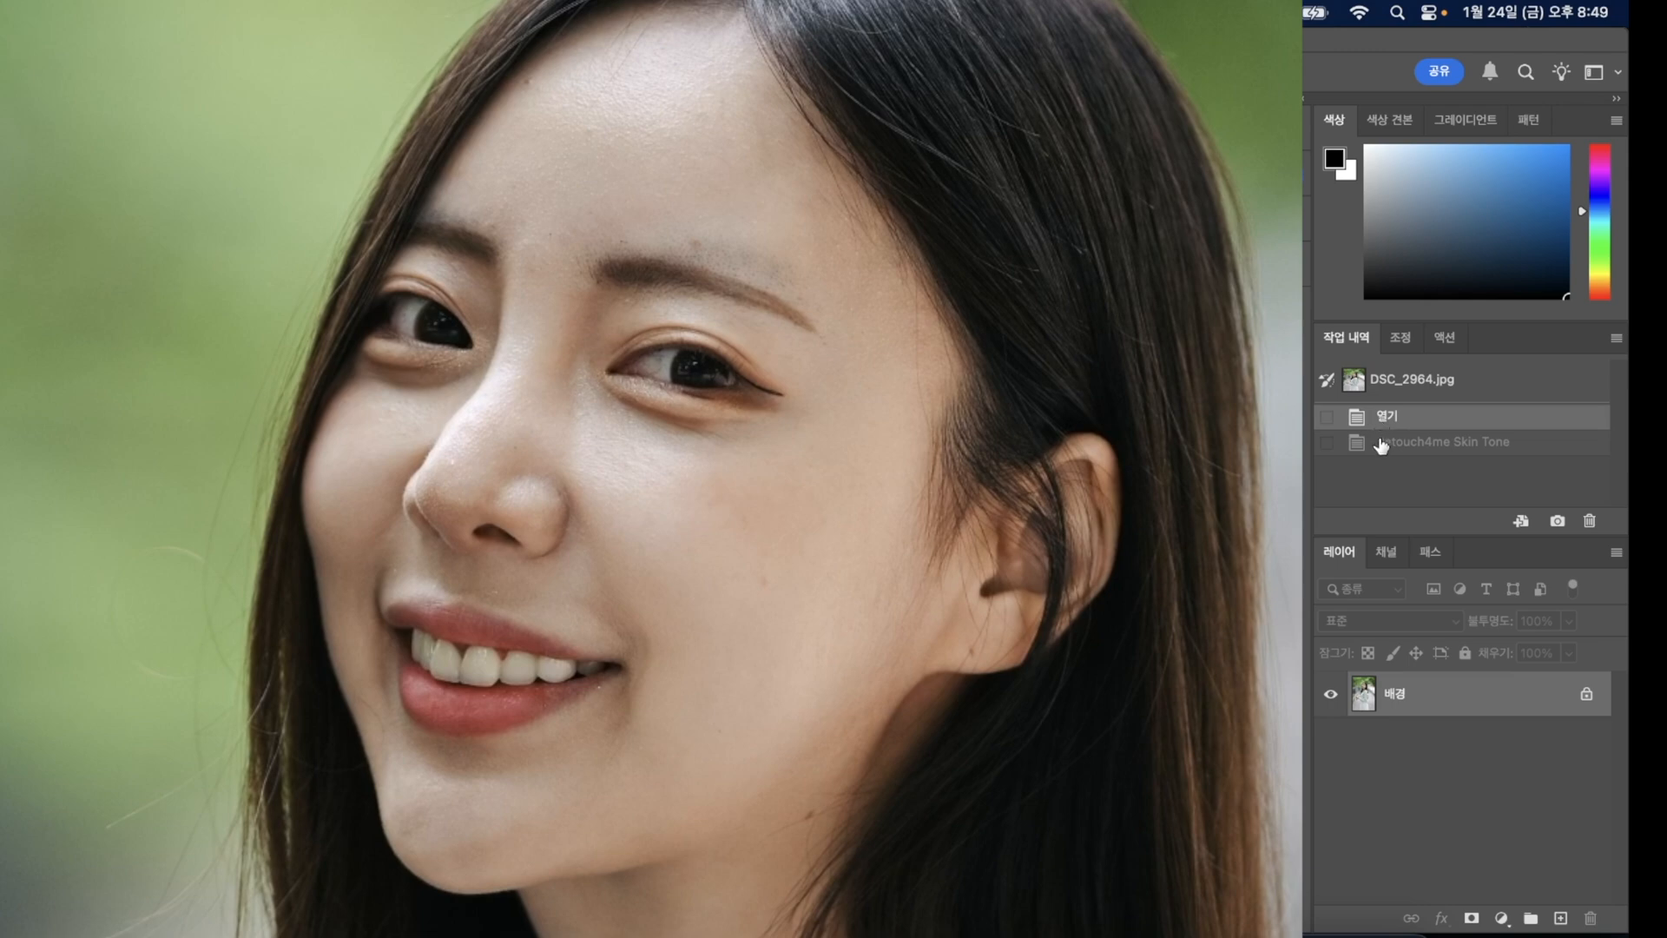
{"action": "left_click", "coordinate": [1381, 440]}
{"action": "left_click", "coordinate": [1381, 416]}
{"action": "left_click", "coordinate": [1382, 442]}
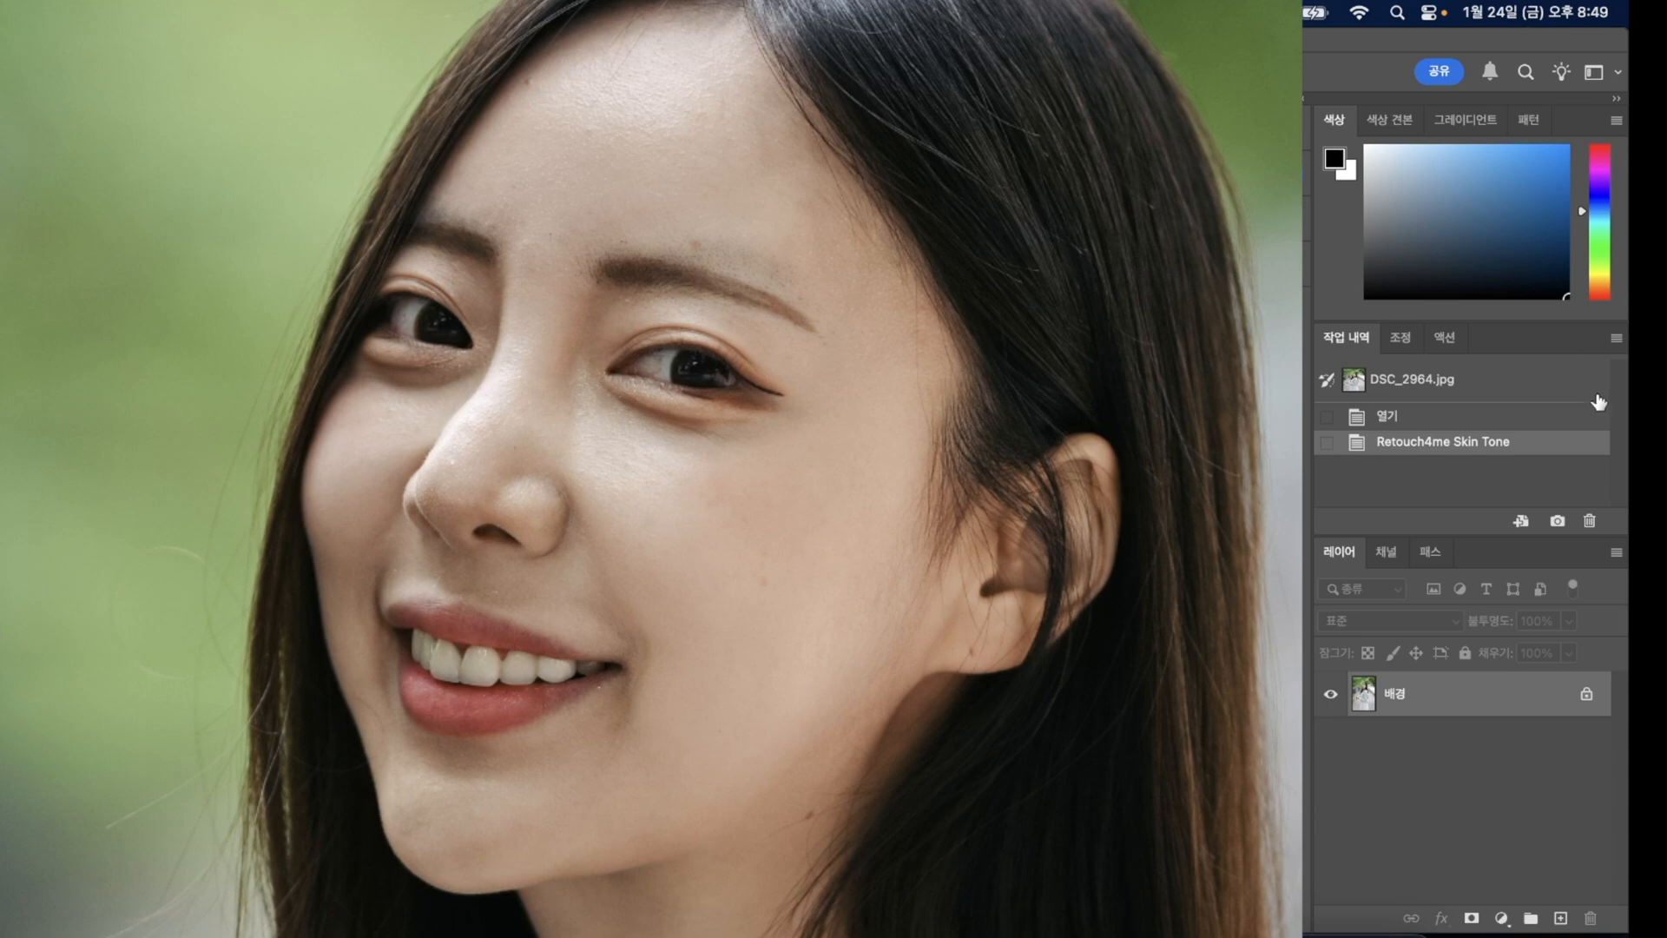
{"action": "left_click", "coordinate": [1538, 419]}
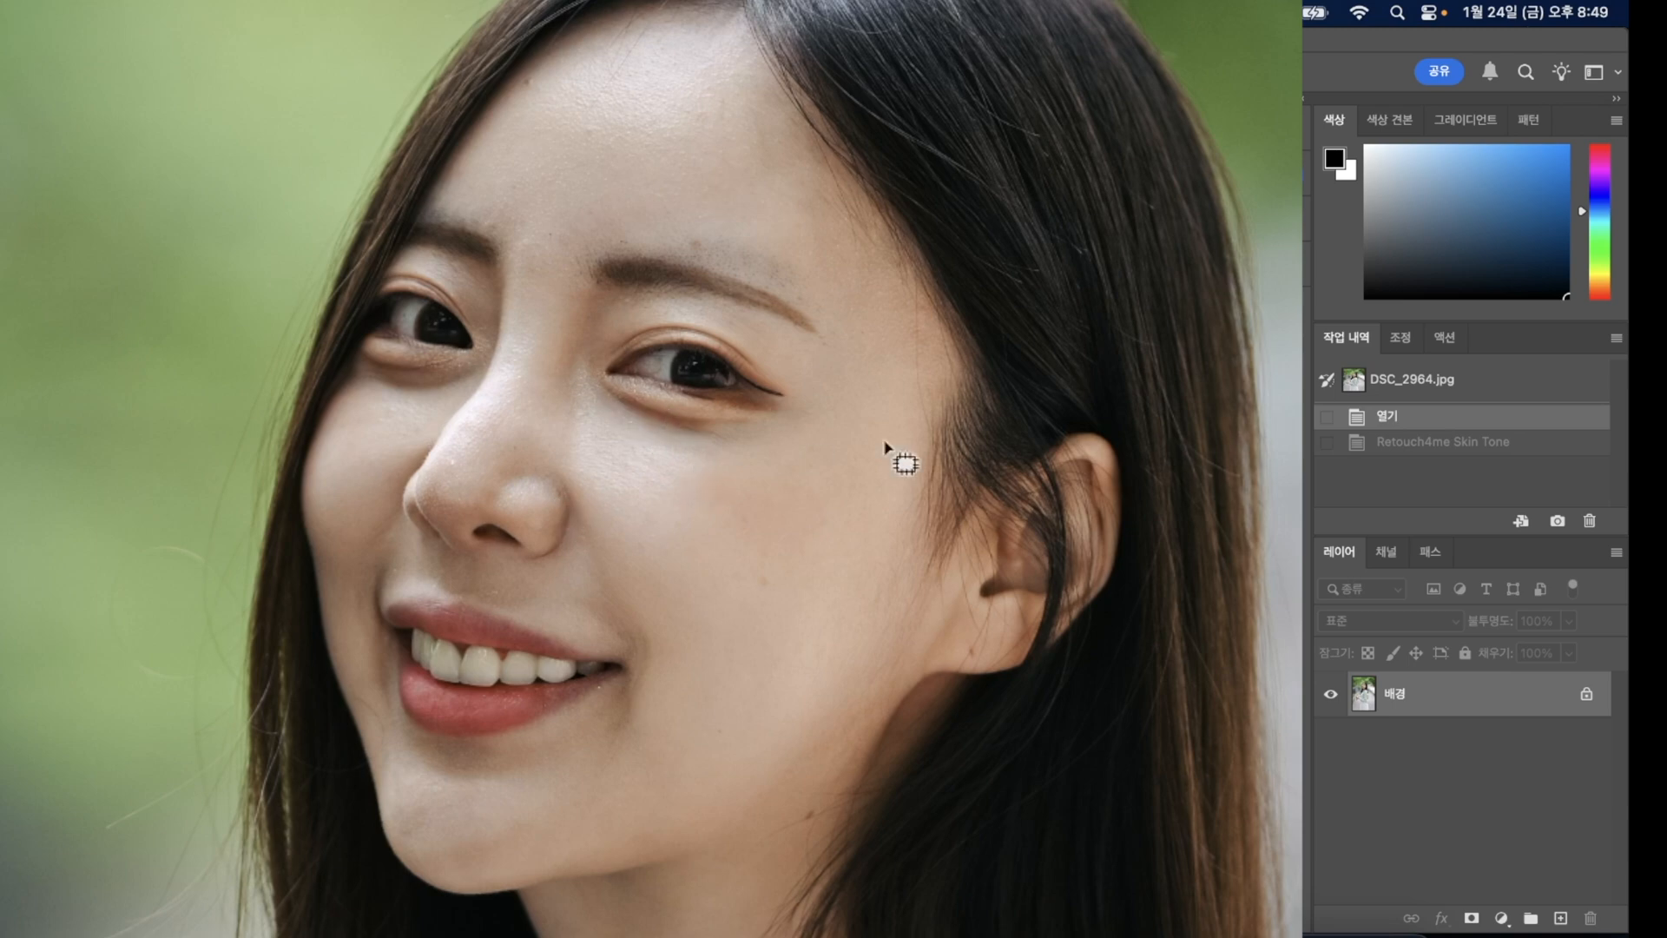
{"action": "left_click", "coordinate": [1374, 444]}
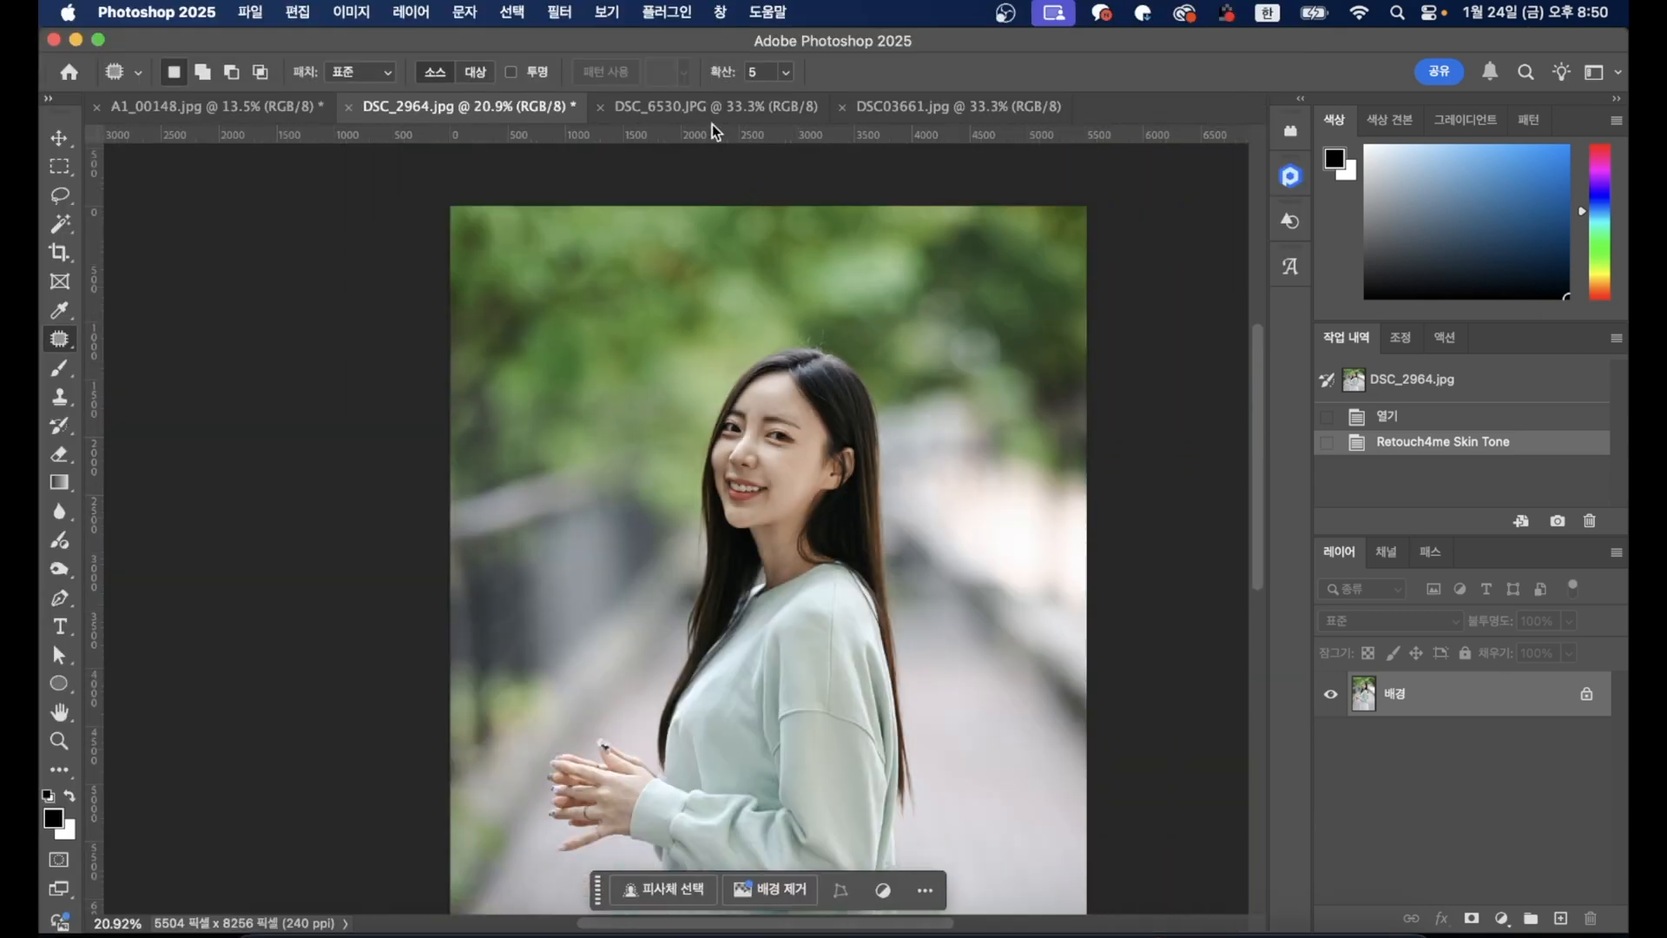
Step: Bring up DSC_6530.JPG and examine the skin tones of the mother's and the boy's faces up close
{"action": "left_click", "coordinate": [712, 106]}
{"action": "scroll", "coordinate": [669, 375], "scroll_direction": "down", "scroll_amount": 3}
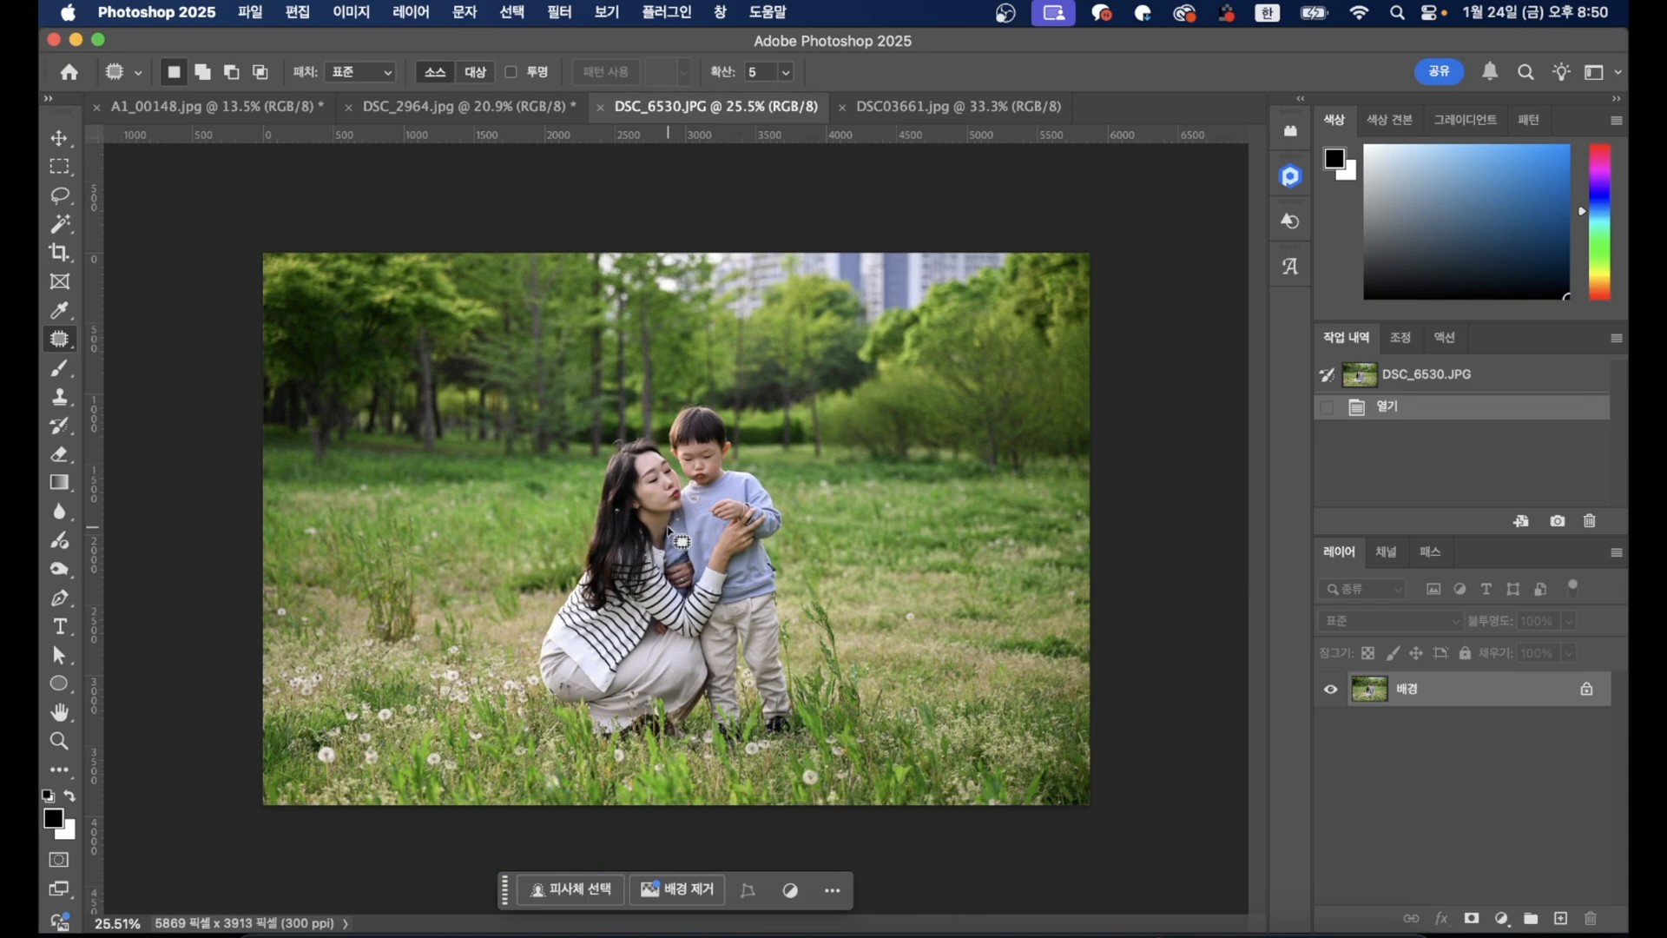
{"action": "scroll", "coordinate": [682, 540], "scroll_direction": "up", "scroll_amount": 5}
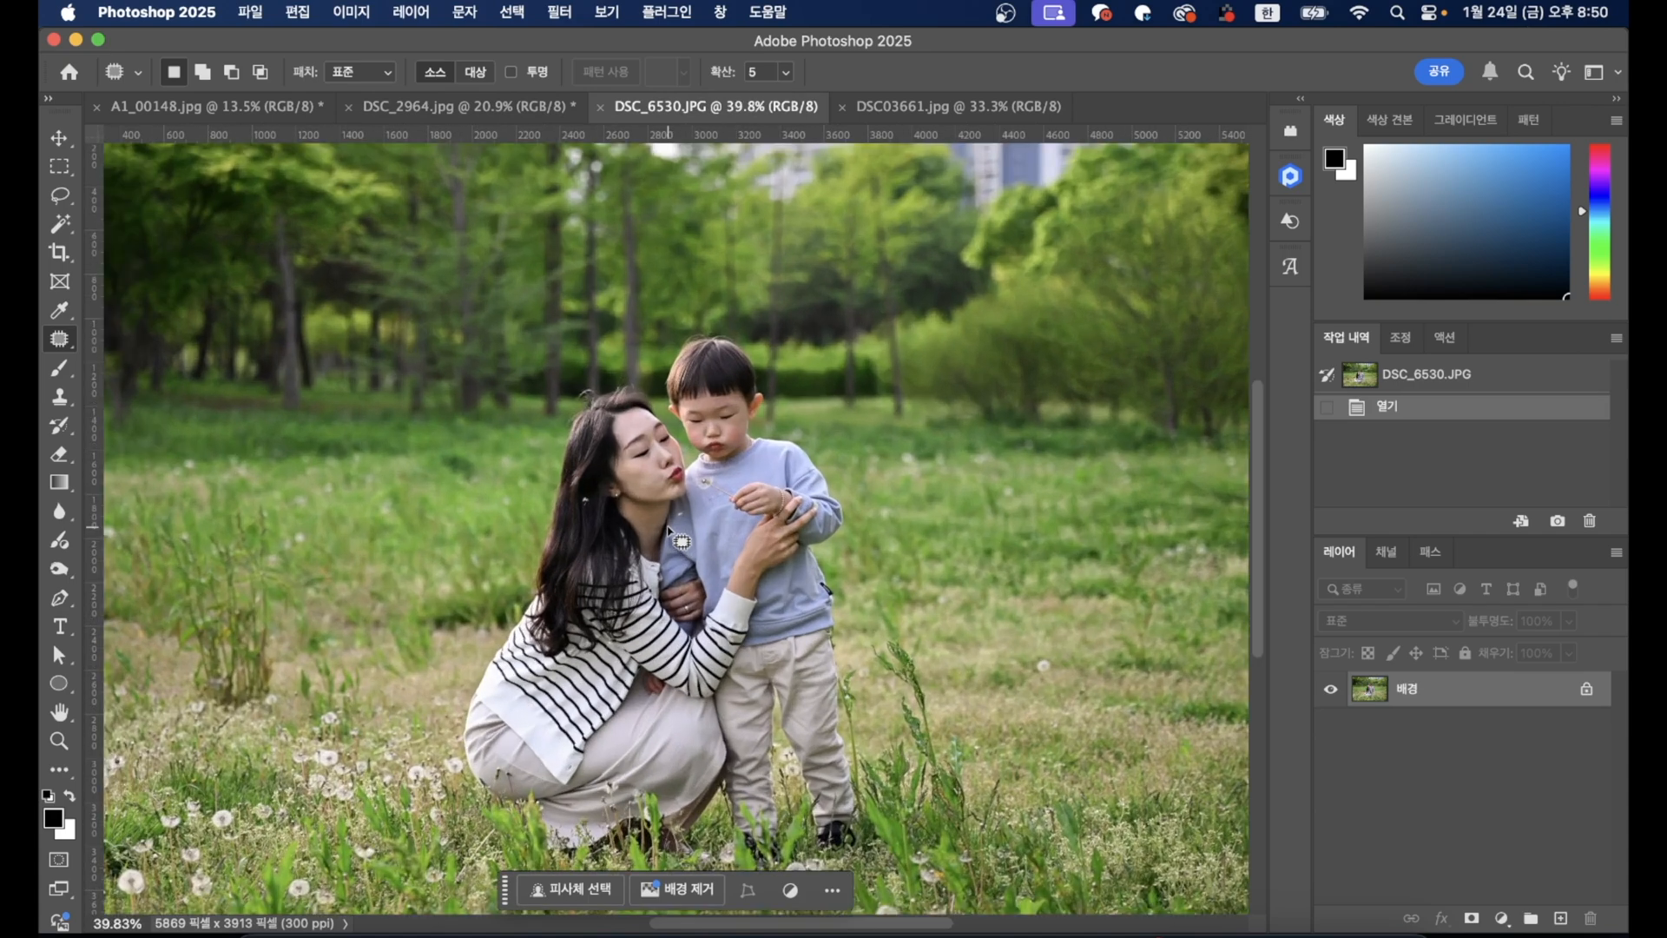
{"action": "scroll", "coordinate": [682, 540], "scroll_direction": "up", "scroll_amount": 5}
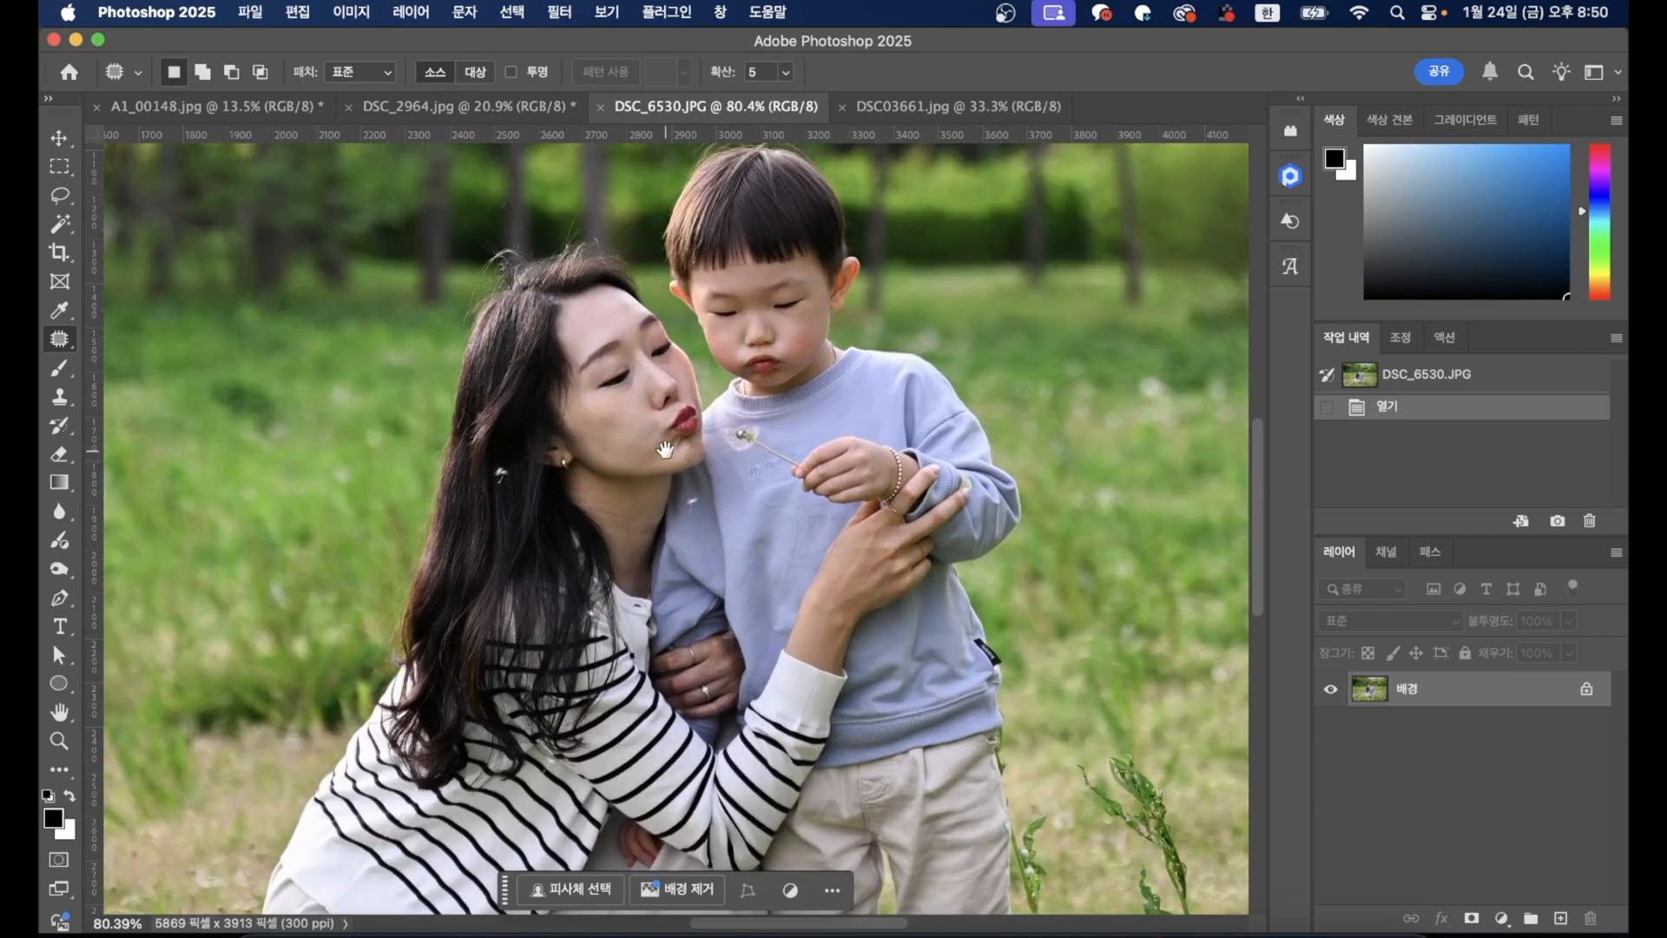
{"action": "left_click_drag", "start_coordinate": [666, 451], "coordinate": [660, 486]}
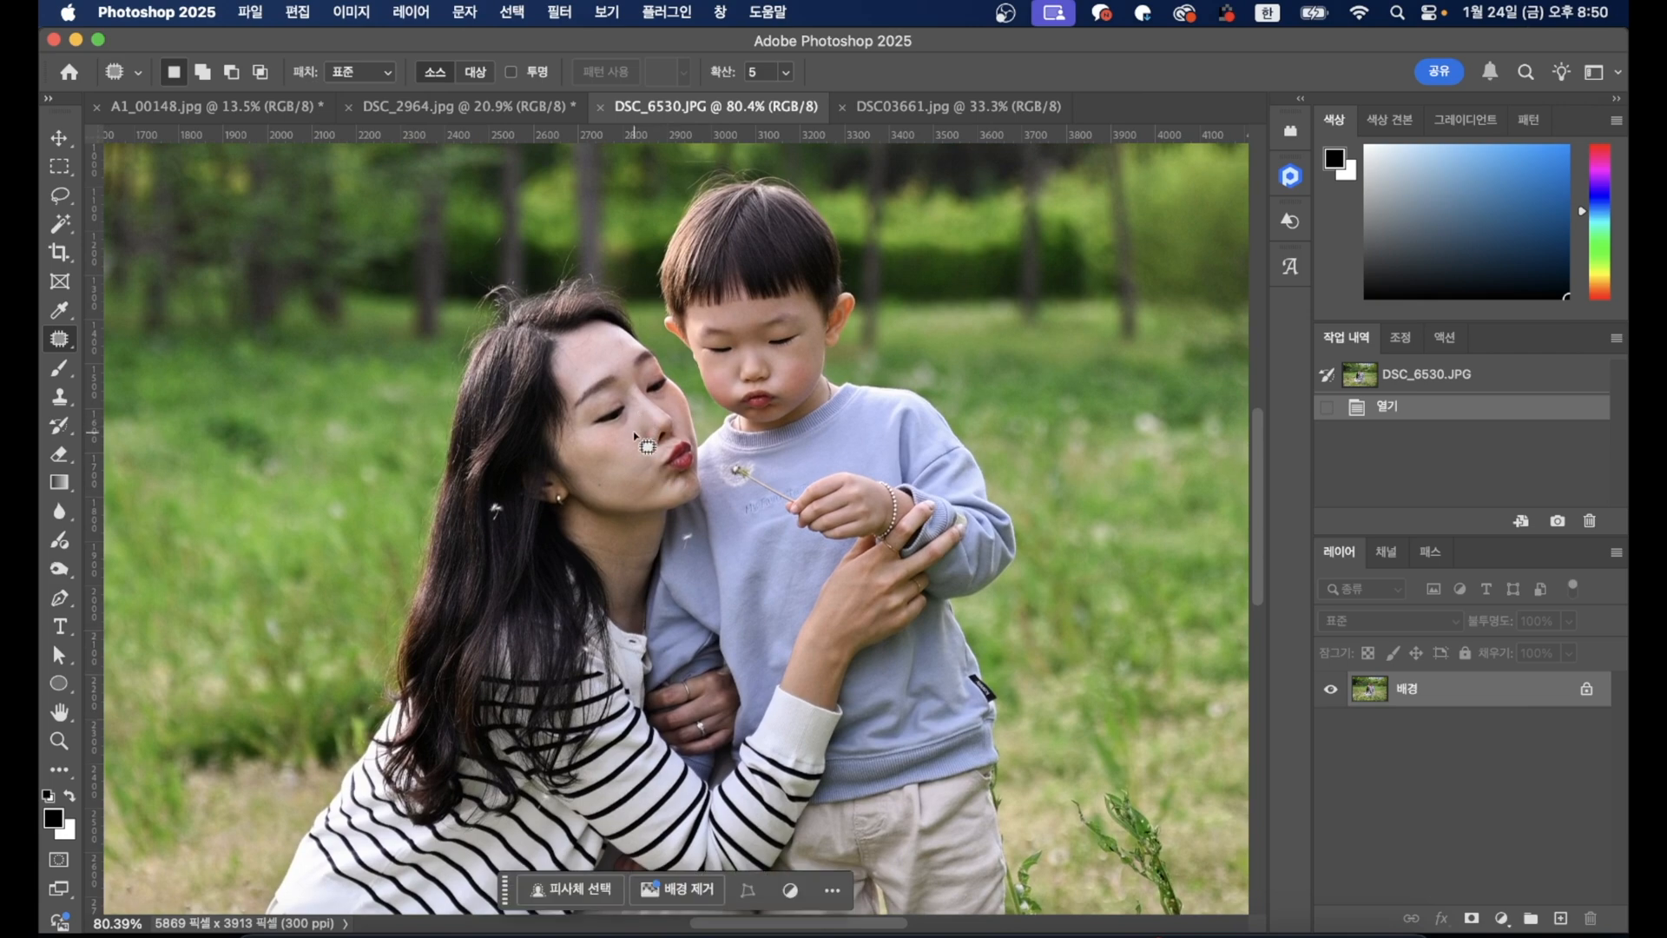
{"action": "scroll", "coordinate": [643, 439], "scroll_direction": "up", "scroll_amount": 2}
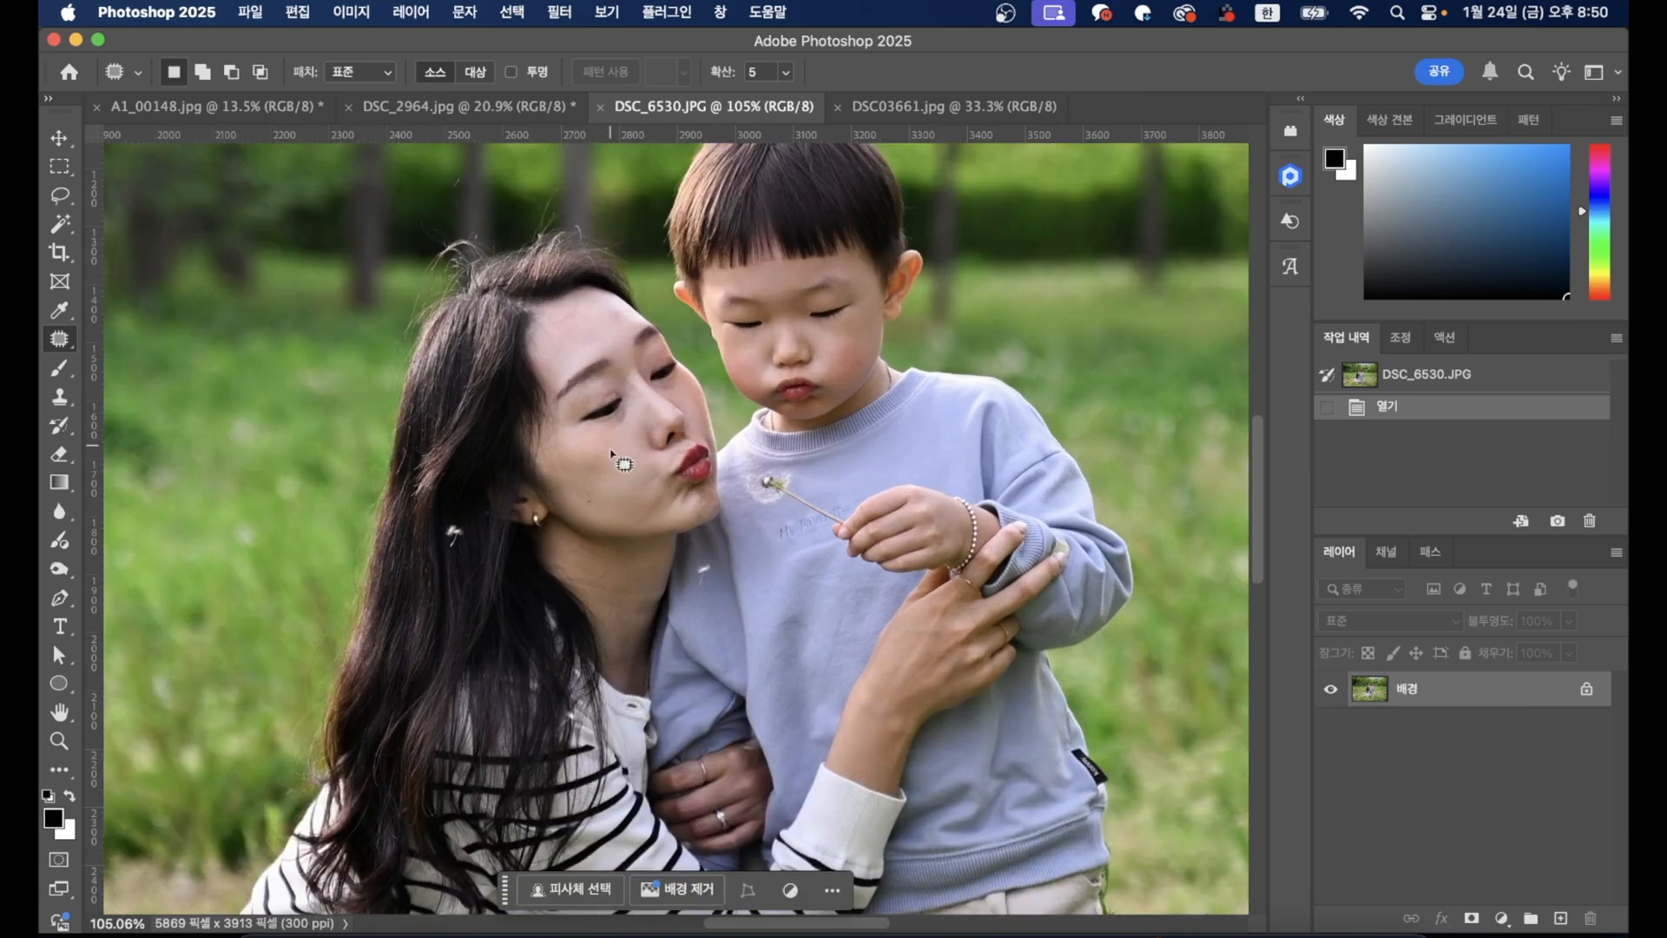
{"action": "scroll", "coordinate": [682, 510], "scroll_direction": "down", "scroll_amount": 1}
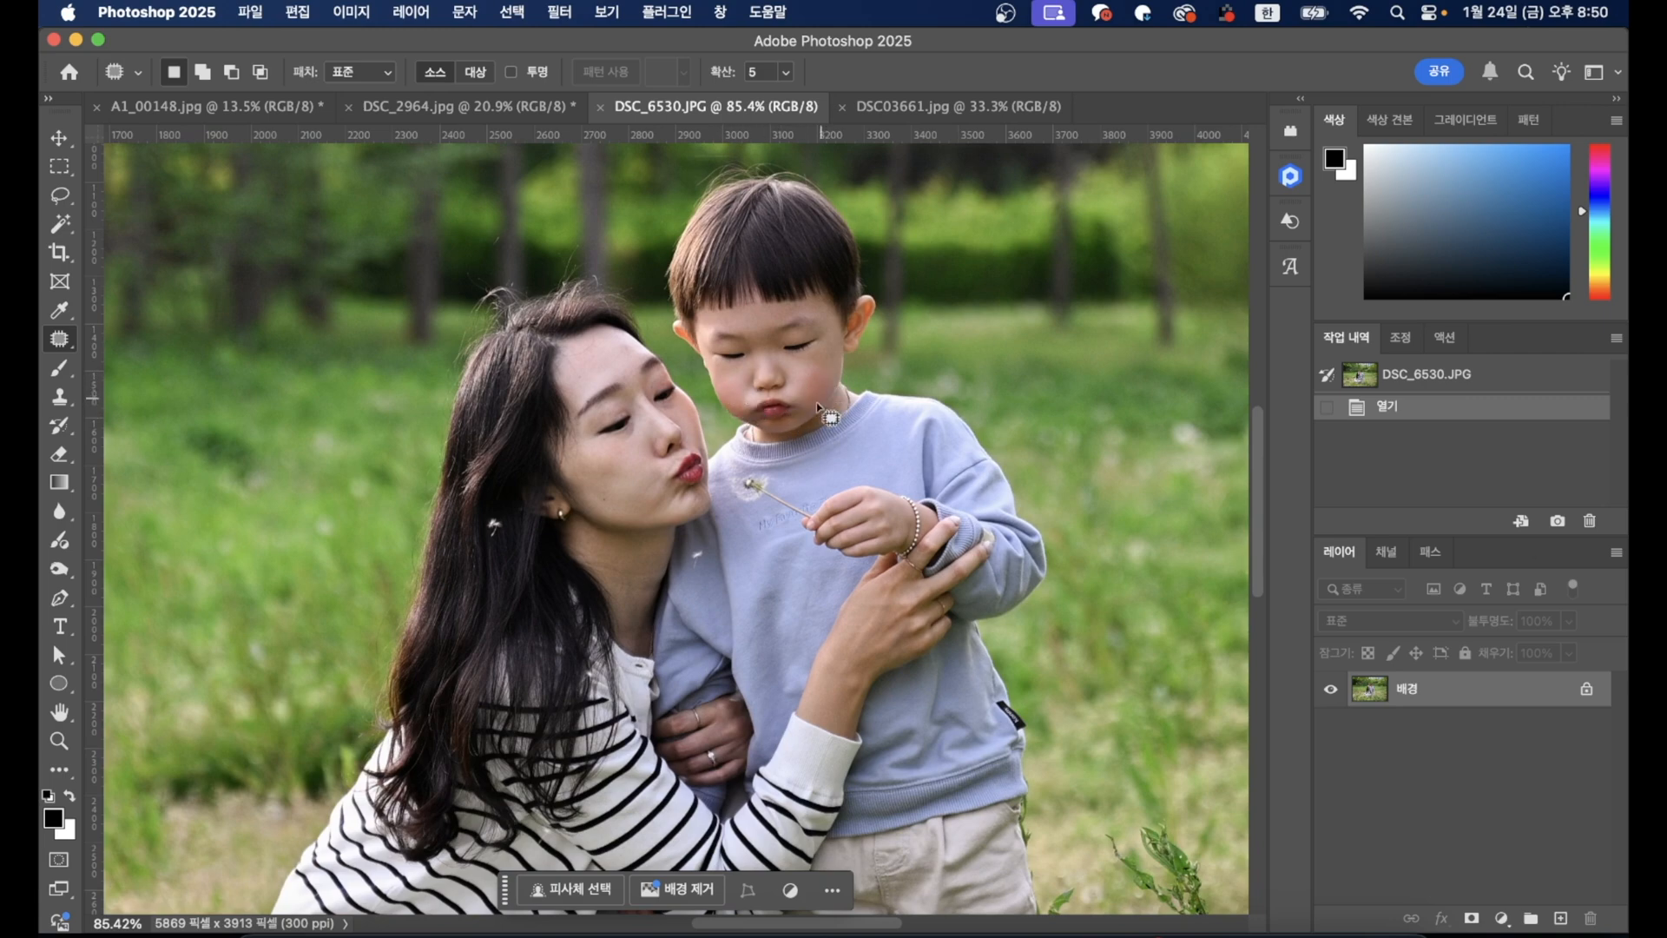
{"action": "scroll", "coordinate": [796, 484], "scroll_direction": "down", "scroll_amount": 1}
Step: Open the Retouch4me Skin Tone filter for the background layer of DSC_6530.JPG
{"action": "left_click", "coordinate": [554, 13]}
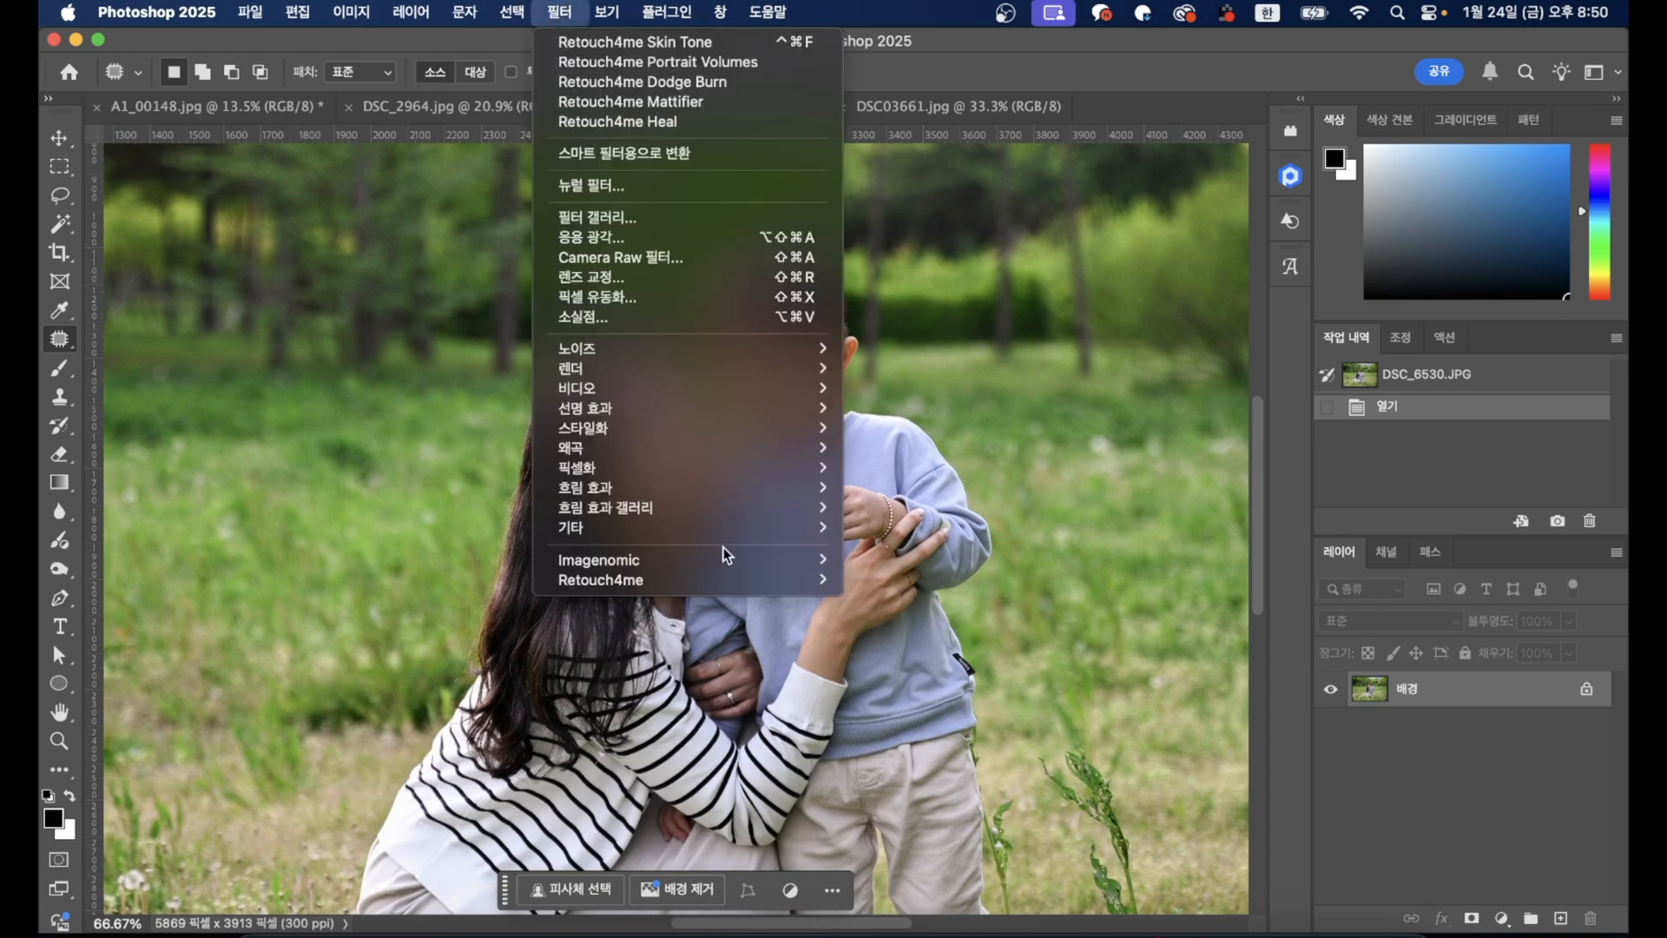
{"action": "mouse_move", "coordinate": [726, 578]}
{"action": "left_click", "coordinate": [1027, 840]}
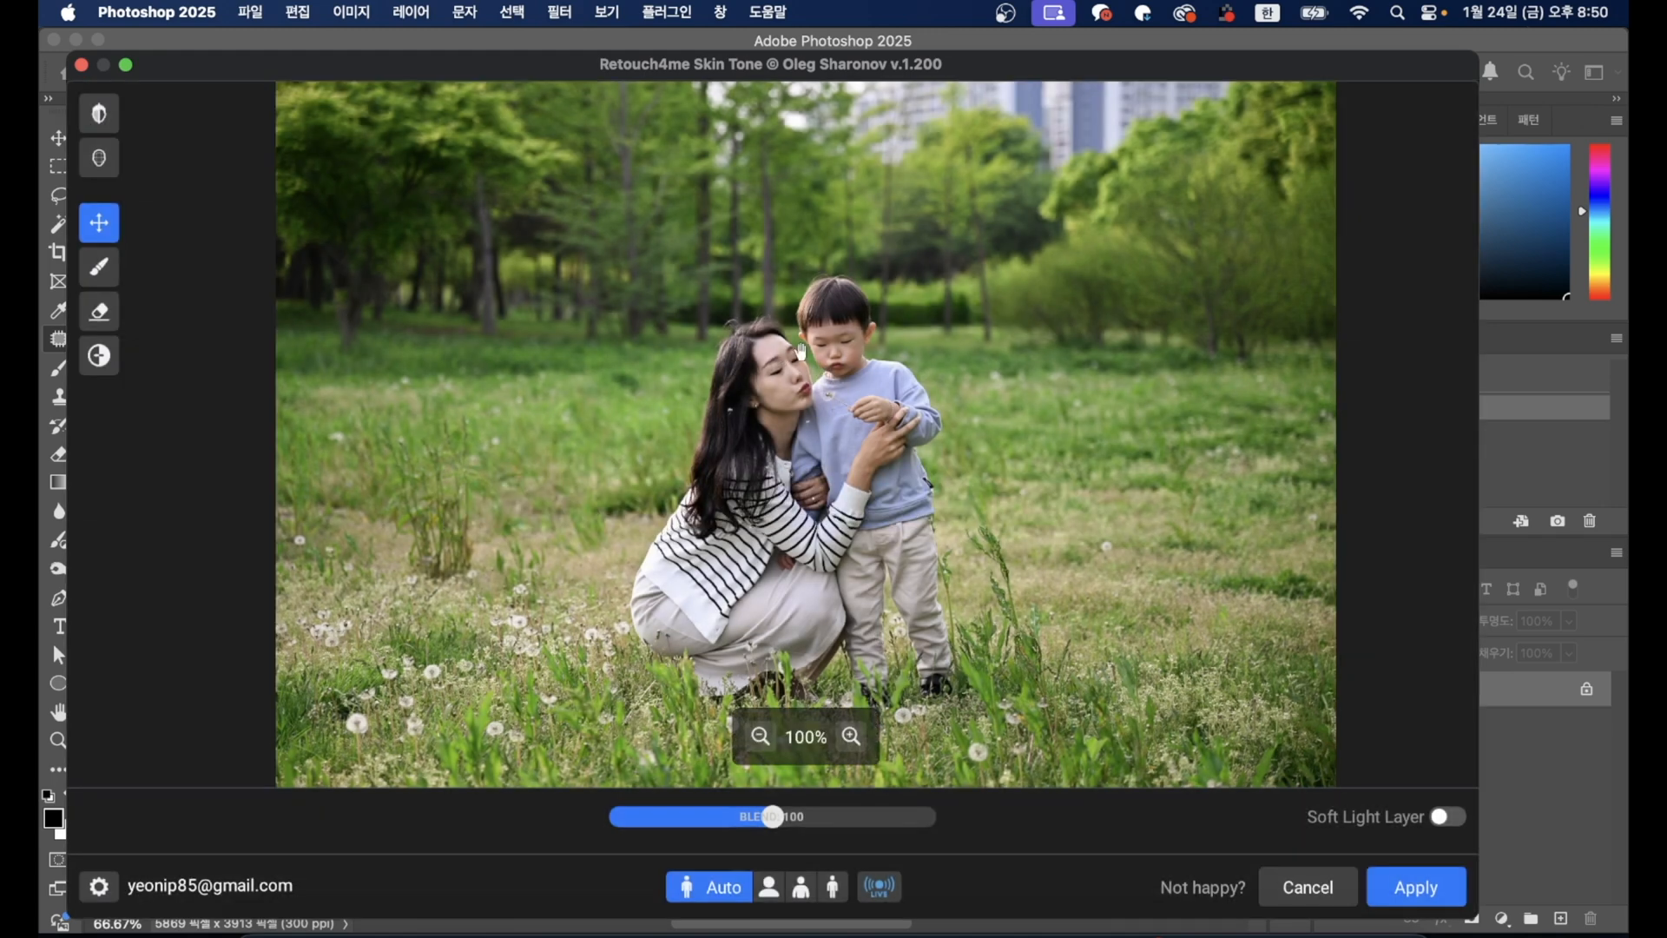
Step: Check the skin mask overlay on the mother and boy, and apply Skin Tone with blend 100
{"action": "left_click", "coordinate": [100, 158]}
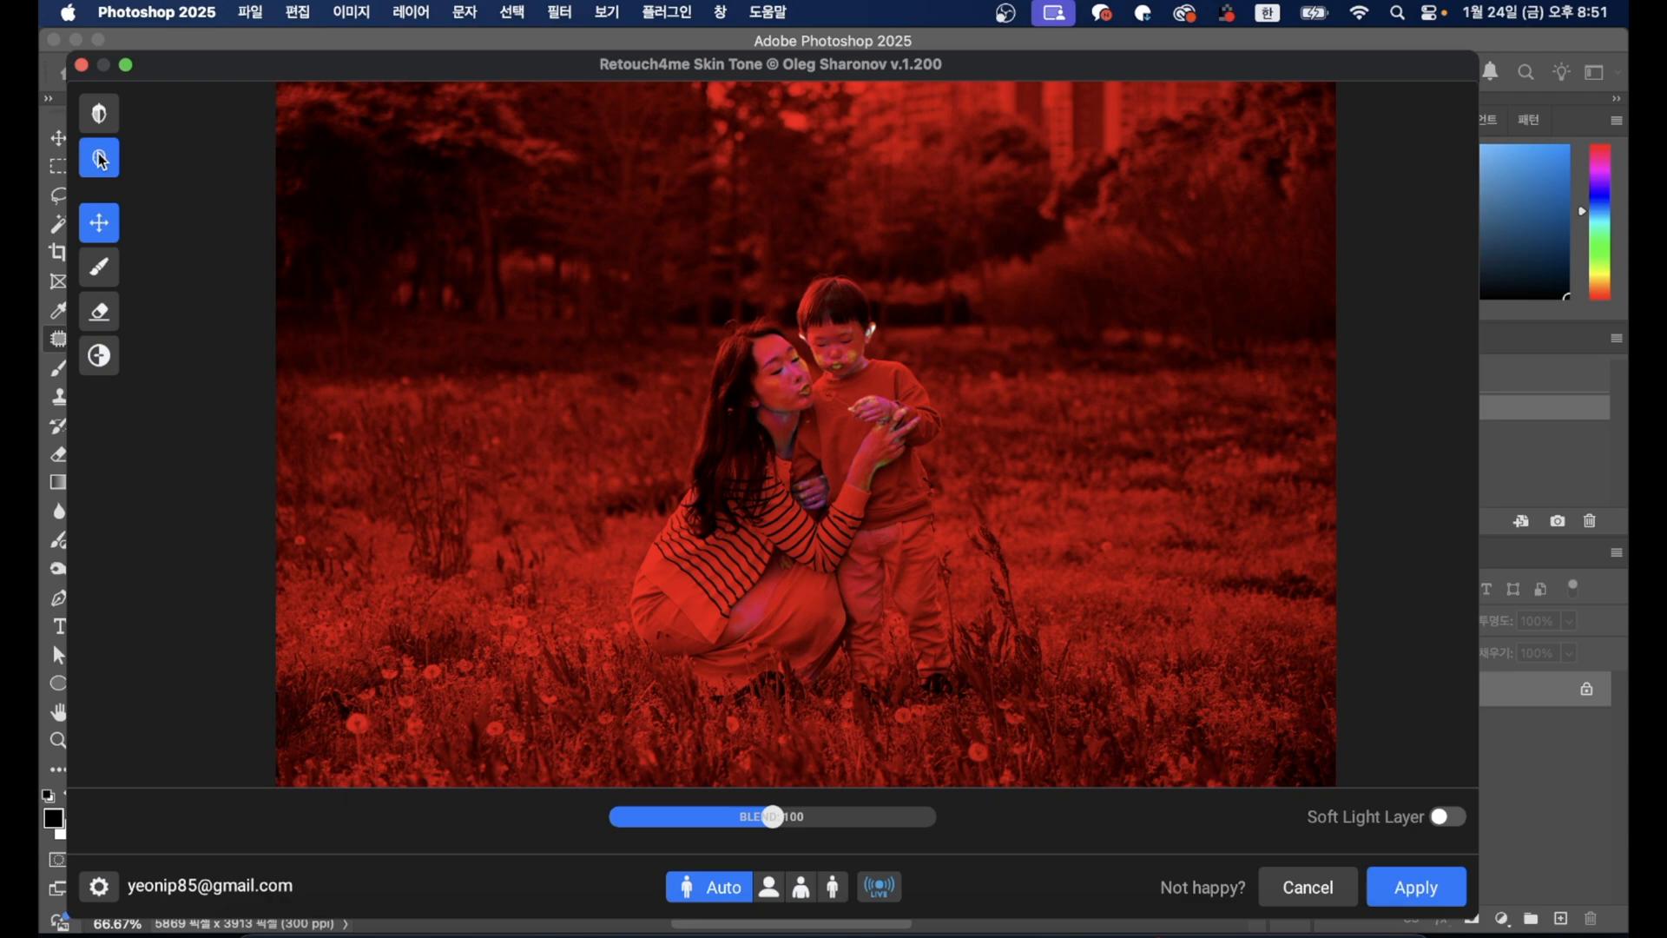
{"action": "left_click", "coordinate": [101, 161]}
{"action": "left_click", "coordinate": [102, 161]}
{"action": "left_click", "coordinate": [102, 161]}
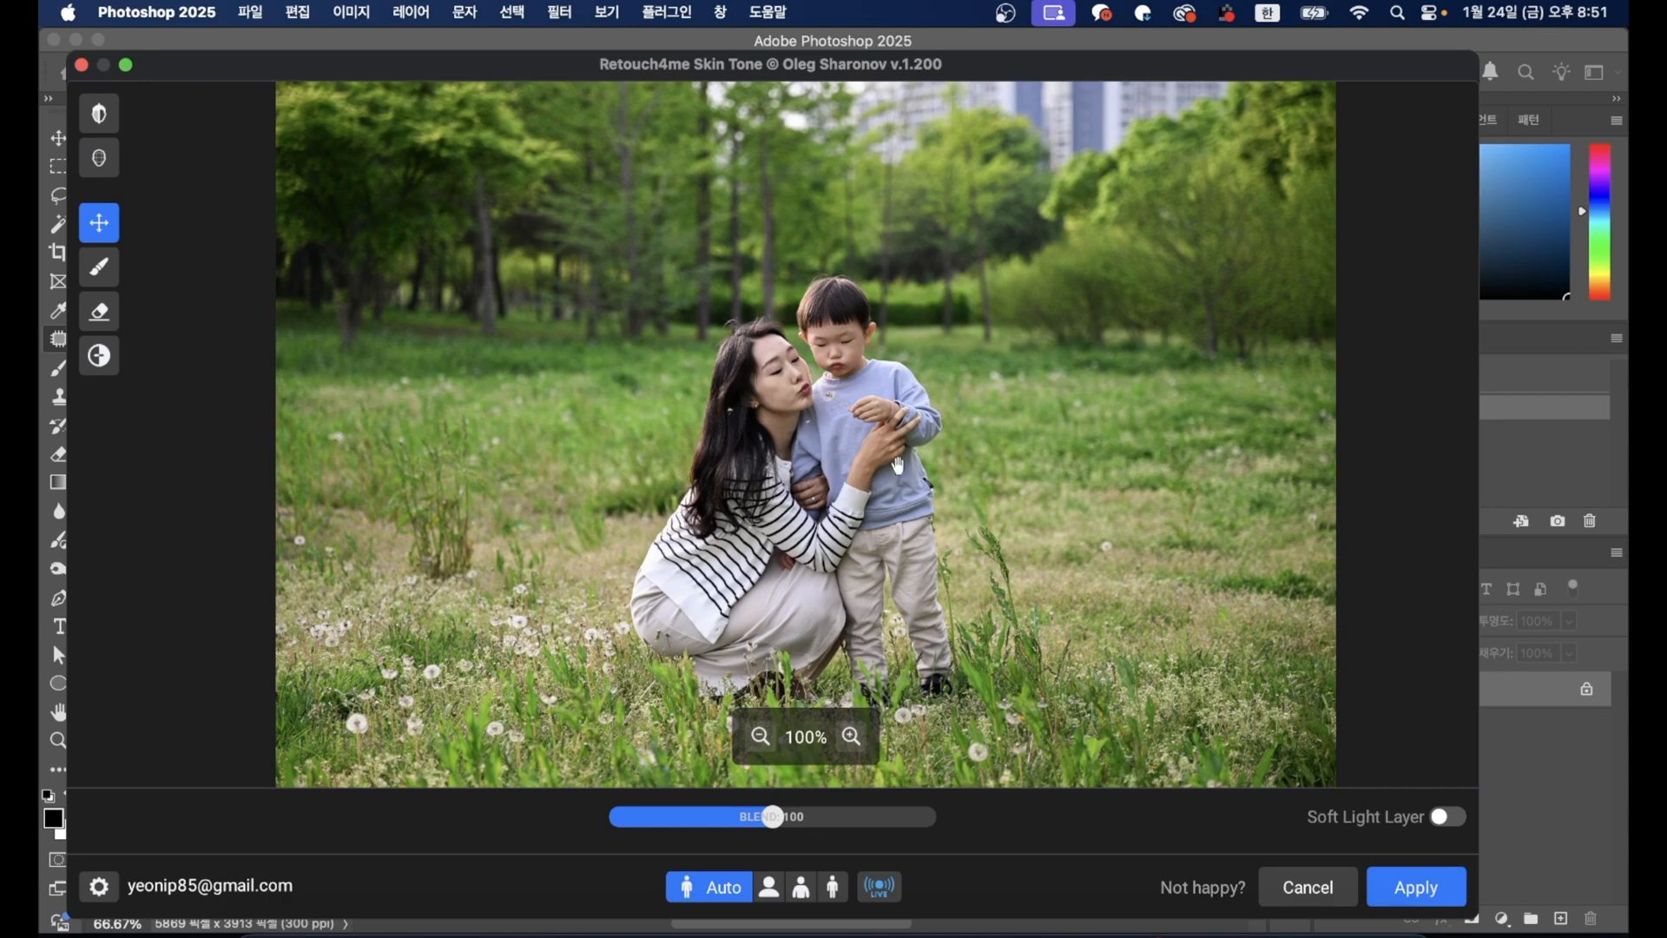
{"action": "left_click", "coordinate": [117, 165]}
{"action": "left_click", "coordinate": [119, 171]}
{"action": "left_click", "coordinate": [1428, 893]}
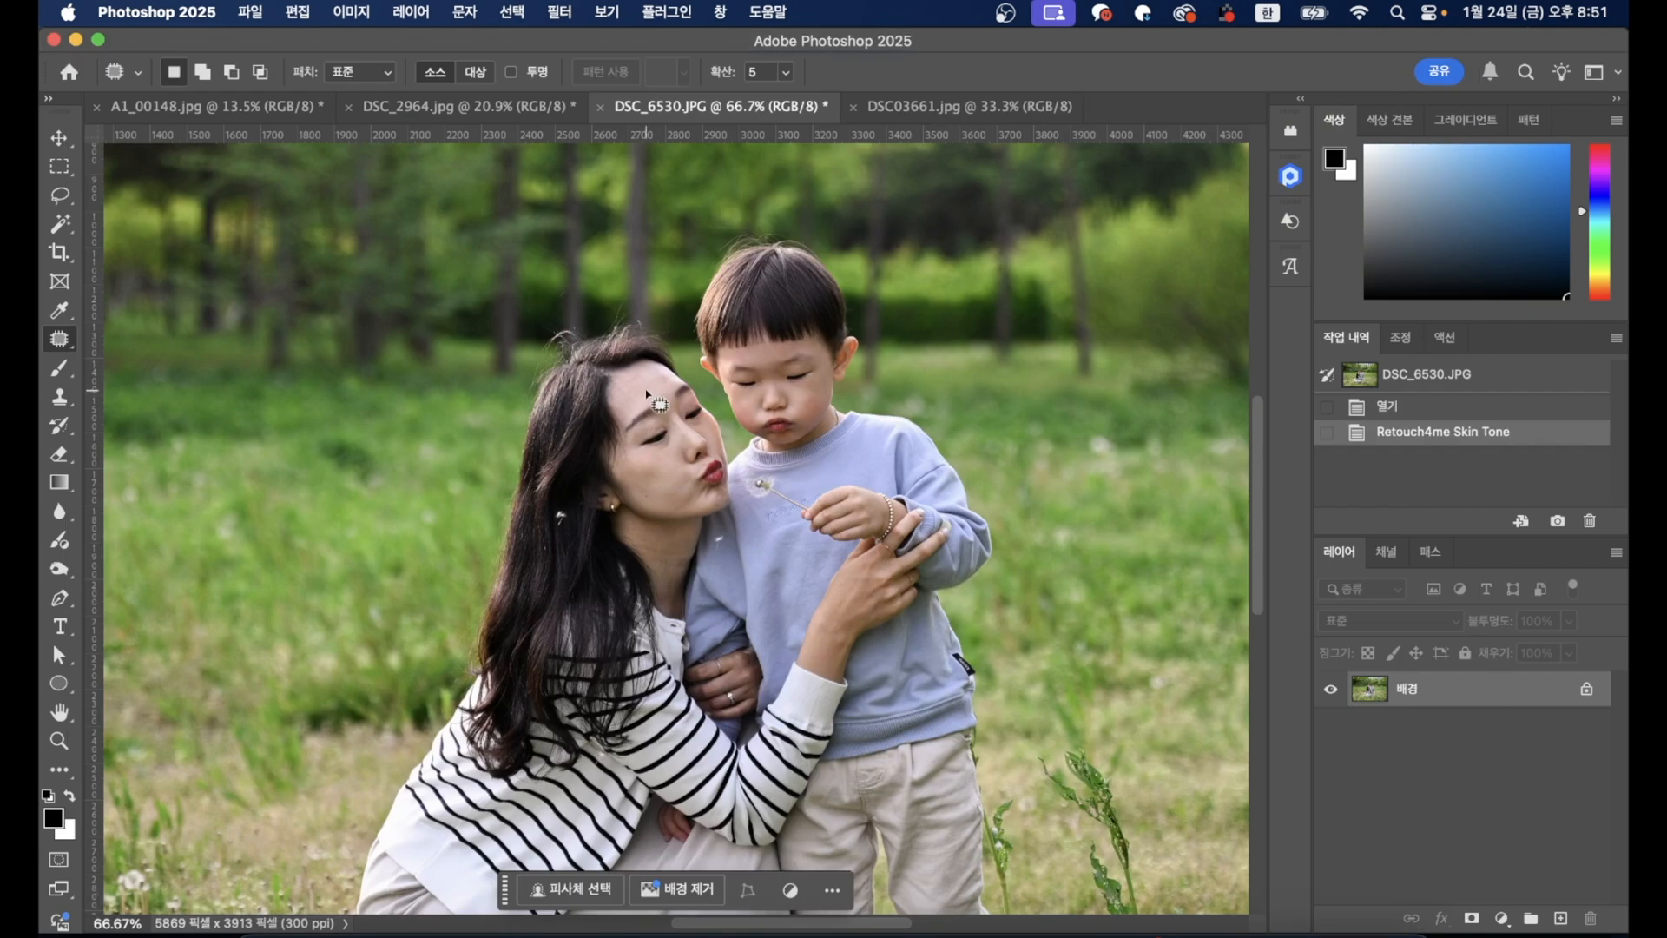
Step: Compare the mother's and boy's faces up close before and after Skin Tone using the history states
{"action": "scroll", "coordinate": [725, 443], "scroll_direction": "up", "scroll_amount": 2}
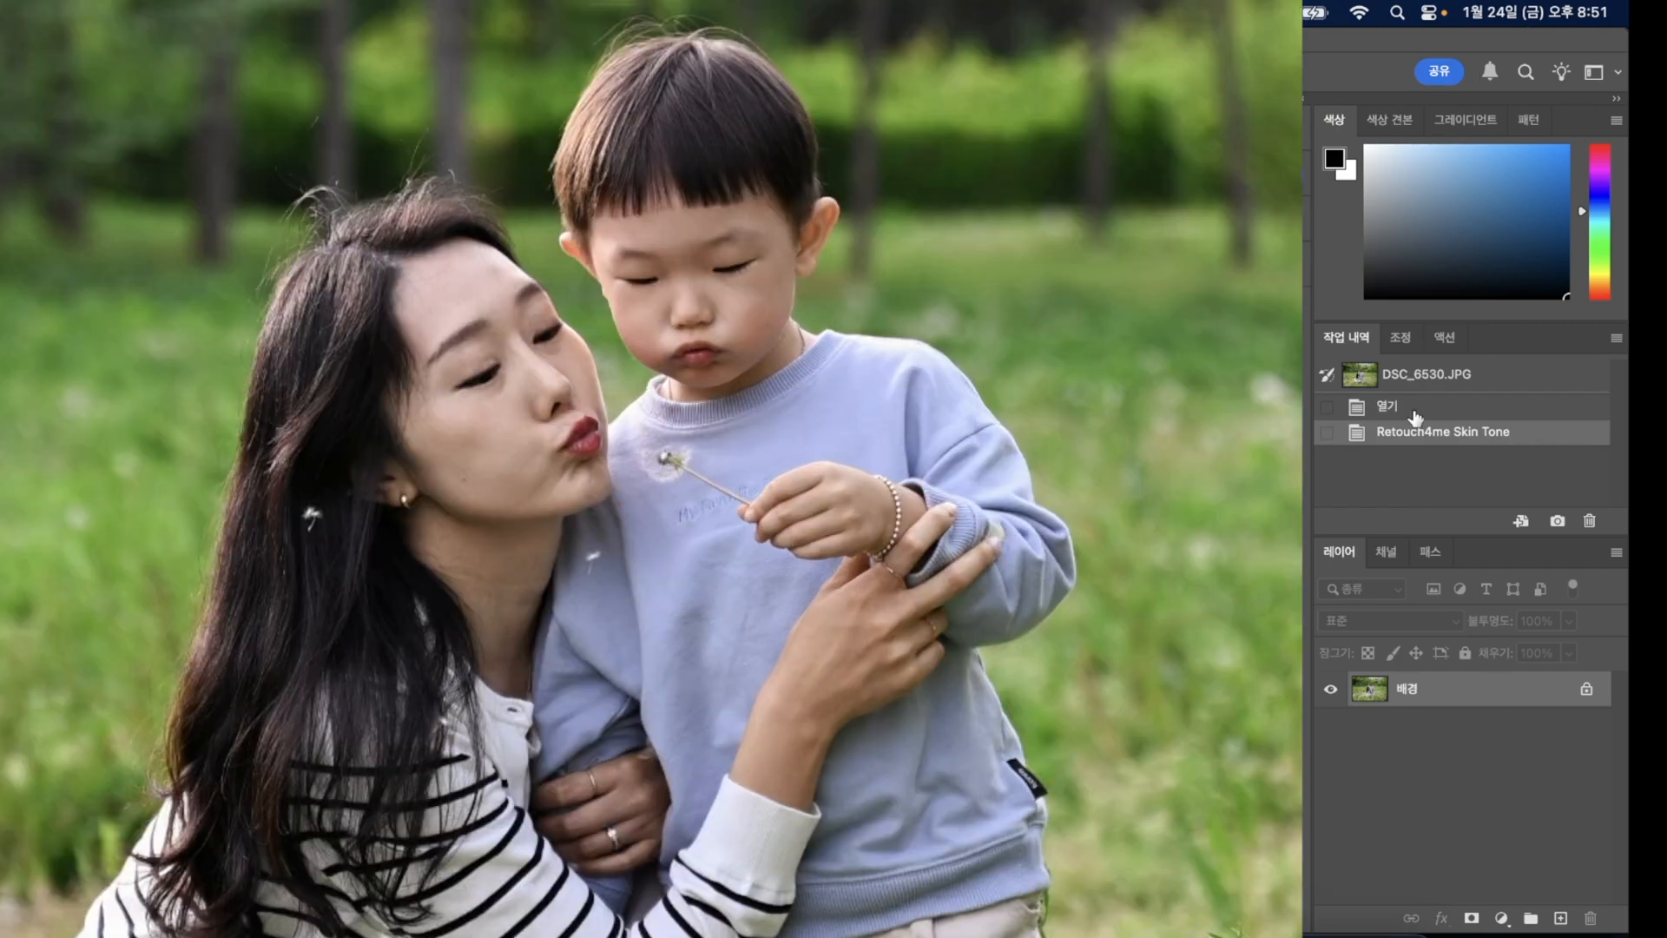
{"action": "left_click", "coordinate": [1414, 407]}
{"action": "left_click", "coordinate": [1414, 432]}
{"action": "left_click", "coordinate": [1406, 407]}
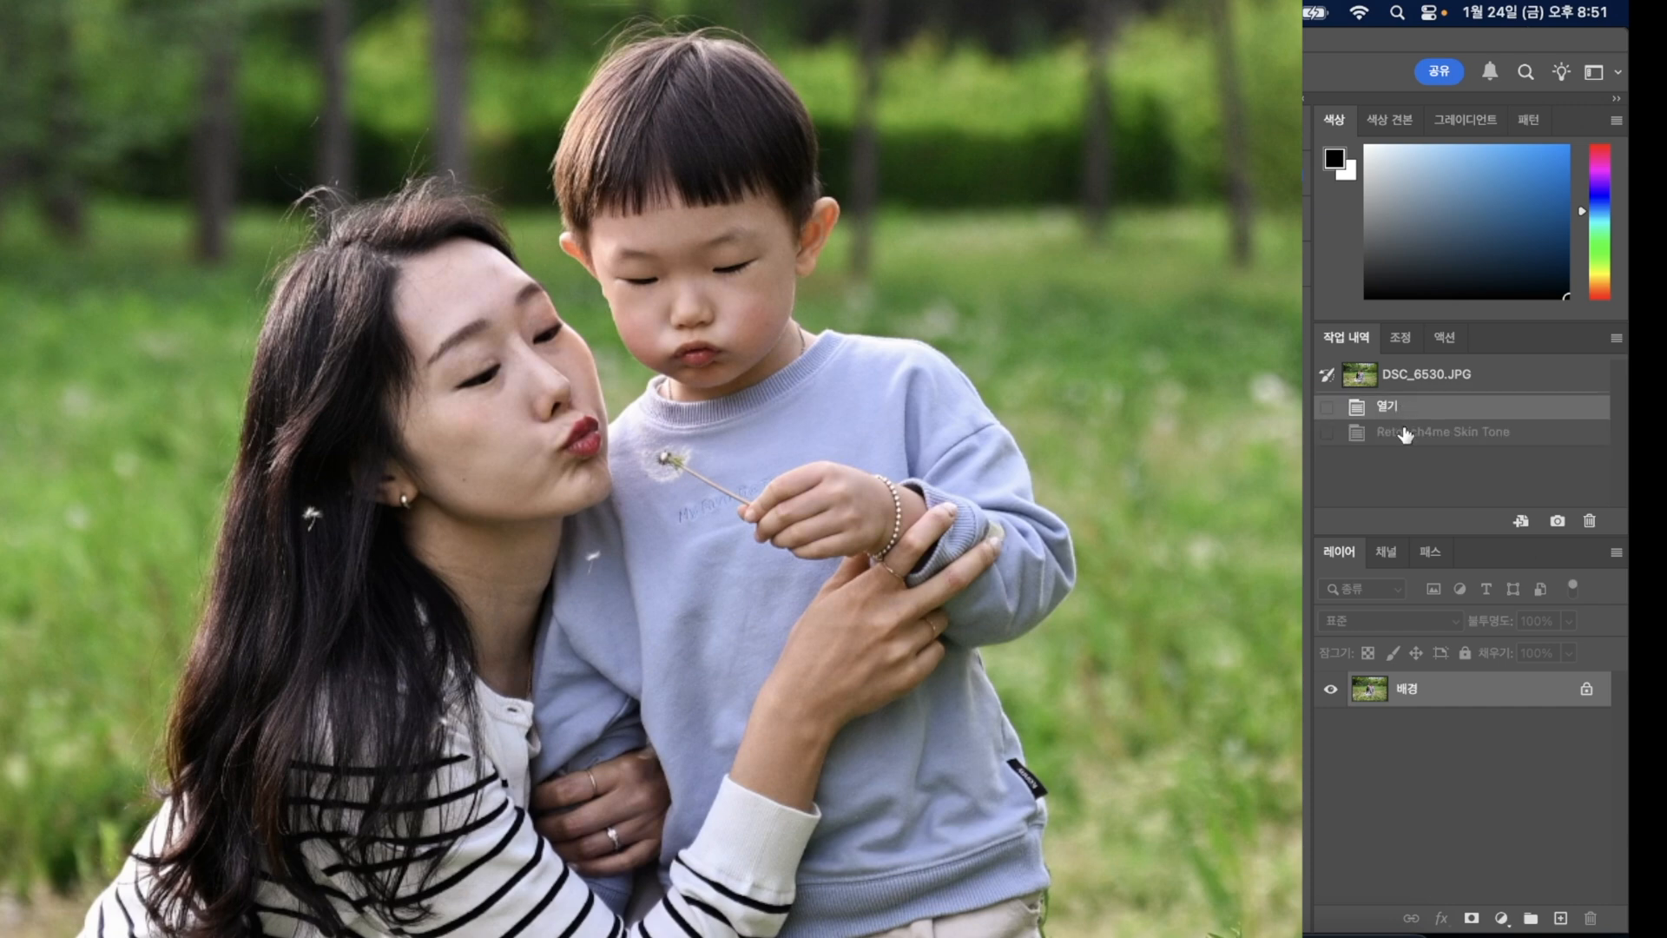
{"action": "left_click", "coordinate": [1406, 432]}
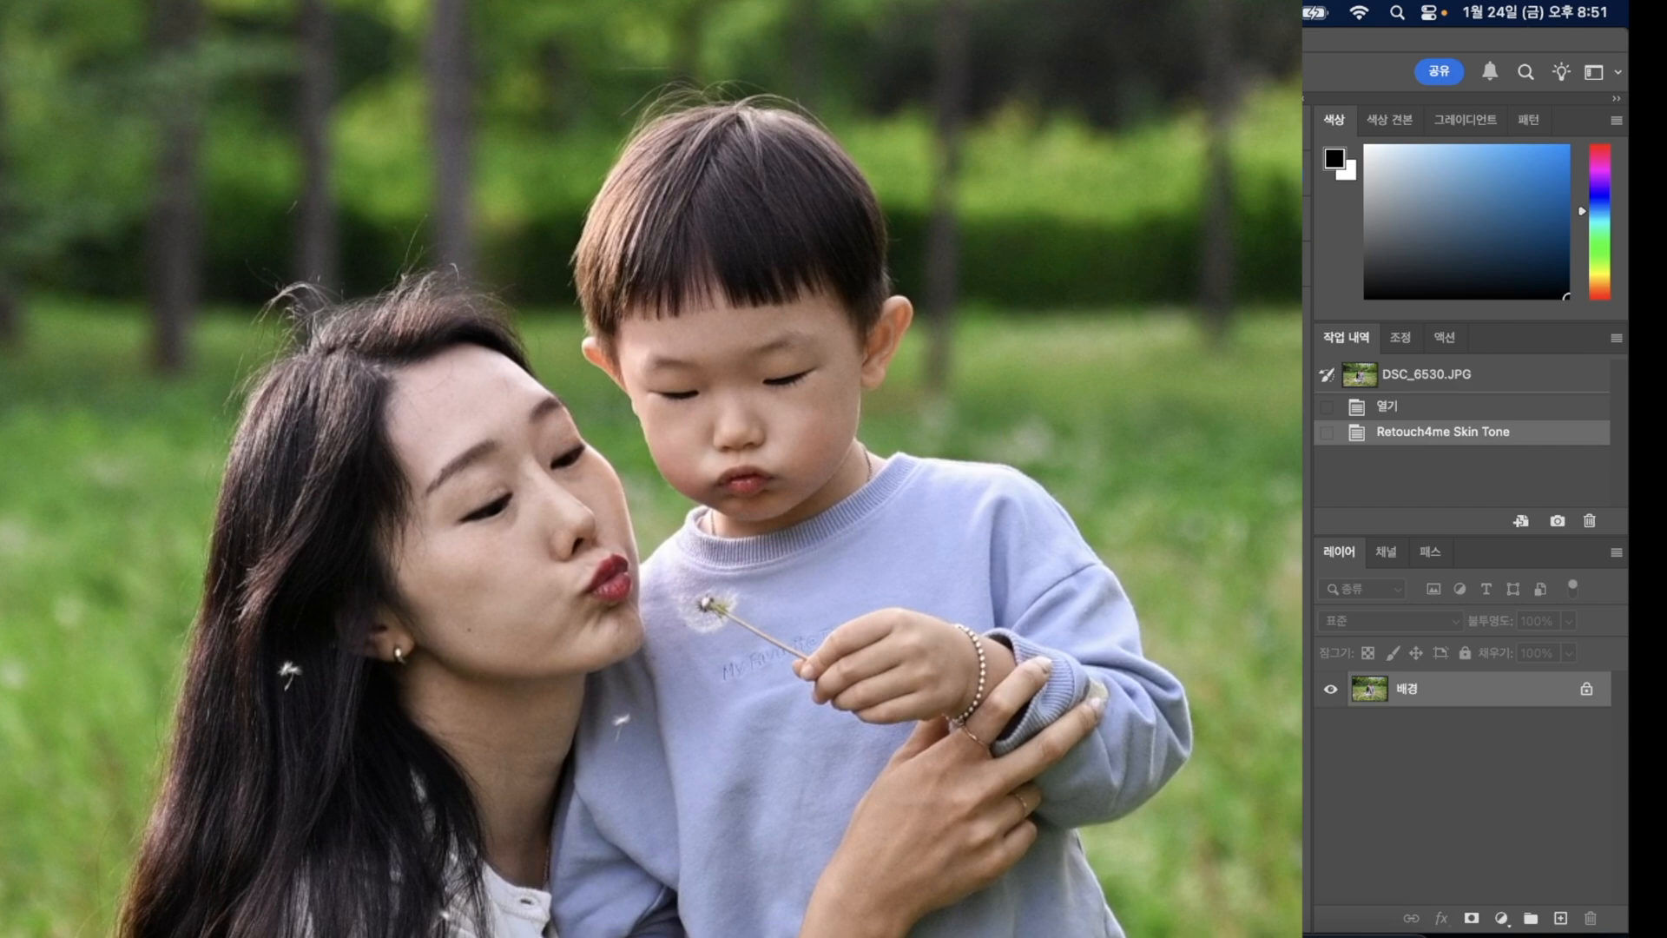
{"action": "left_click", "coordinate": [1400, 412]}
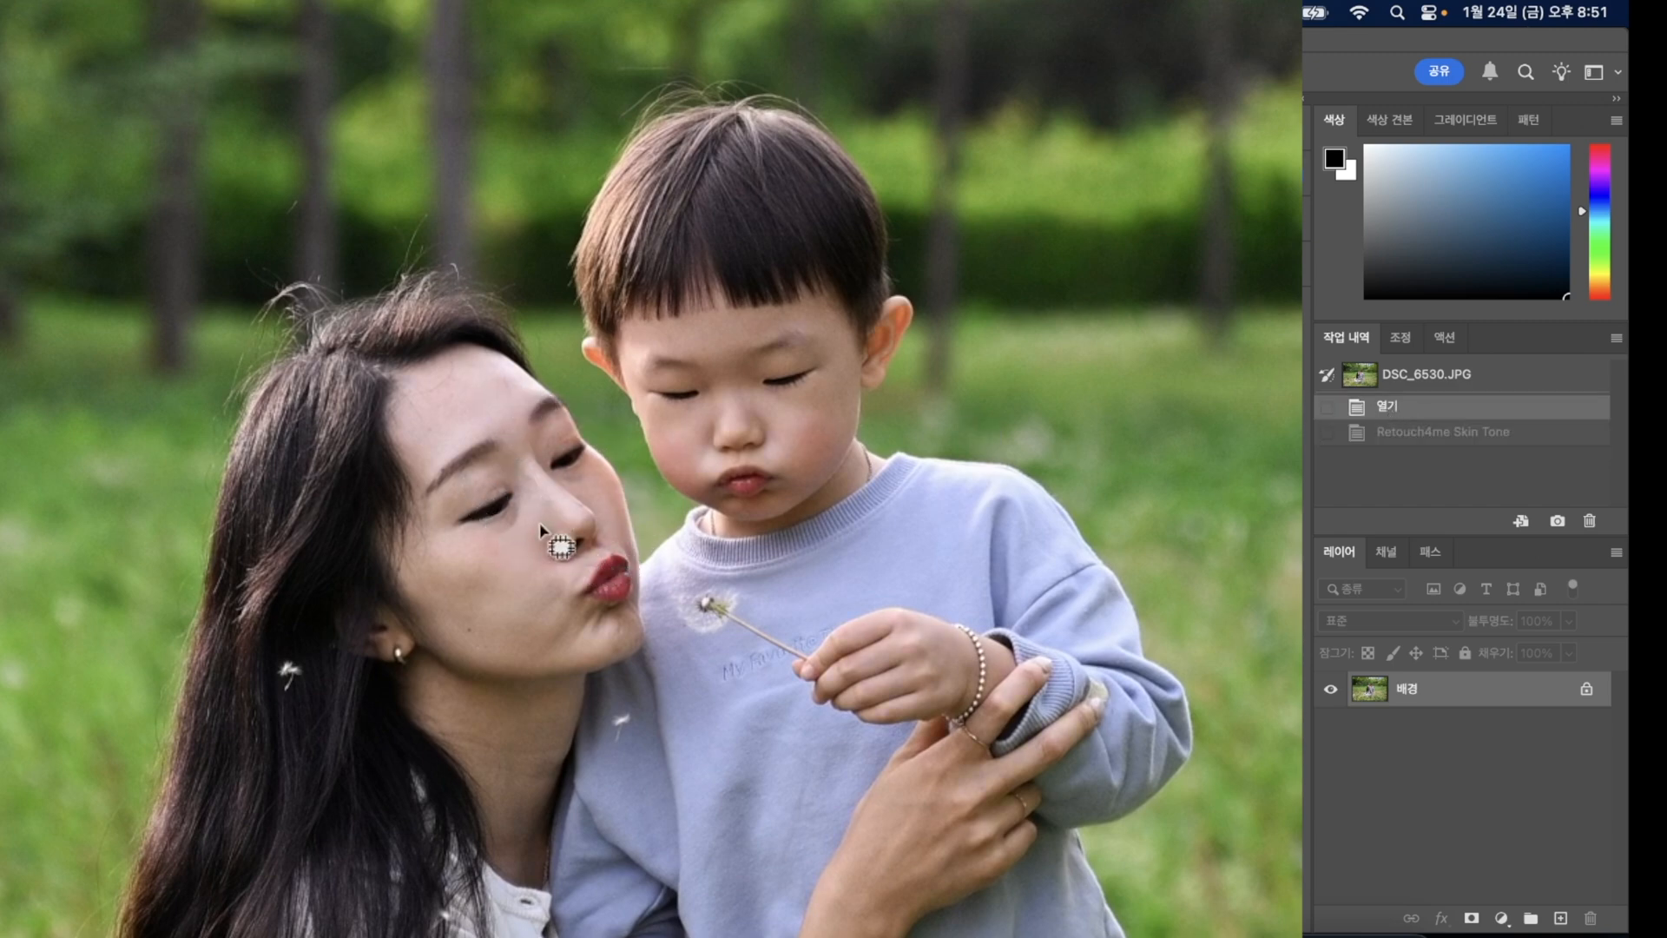
{"action": "left_click", "coordinate": [1403, 434]}
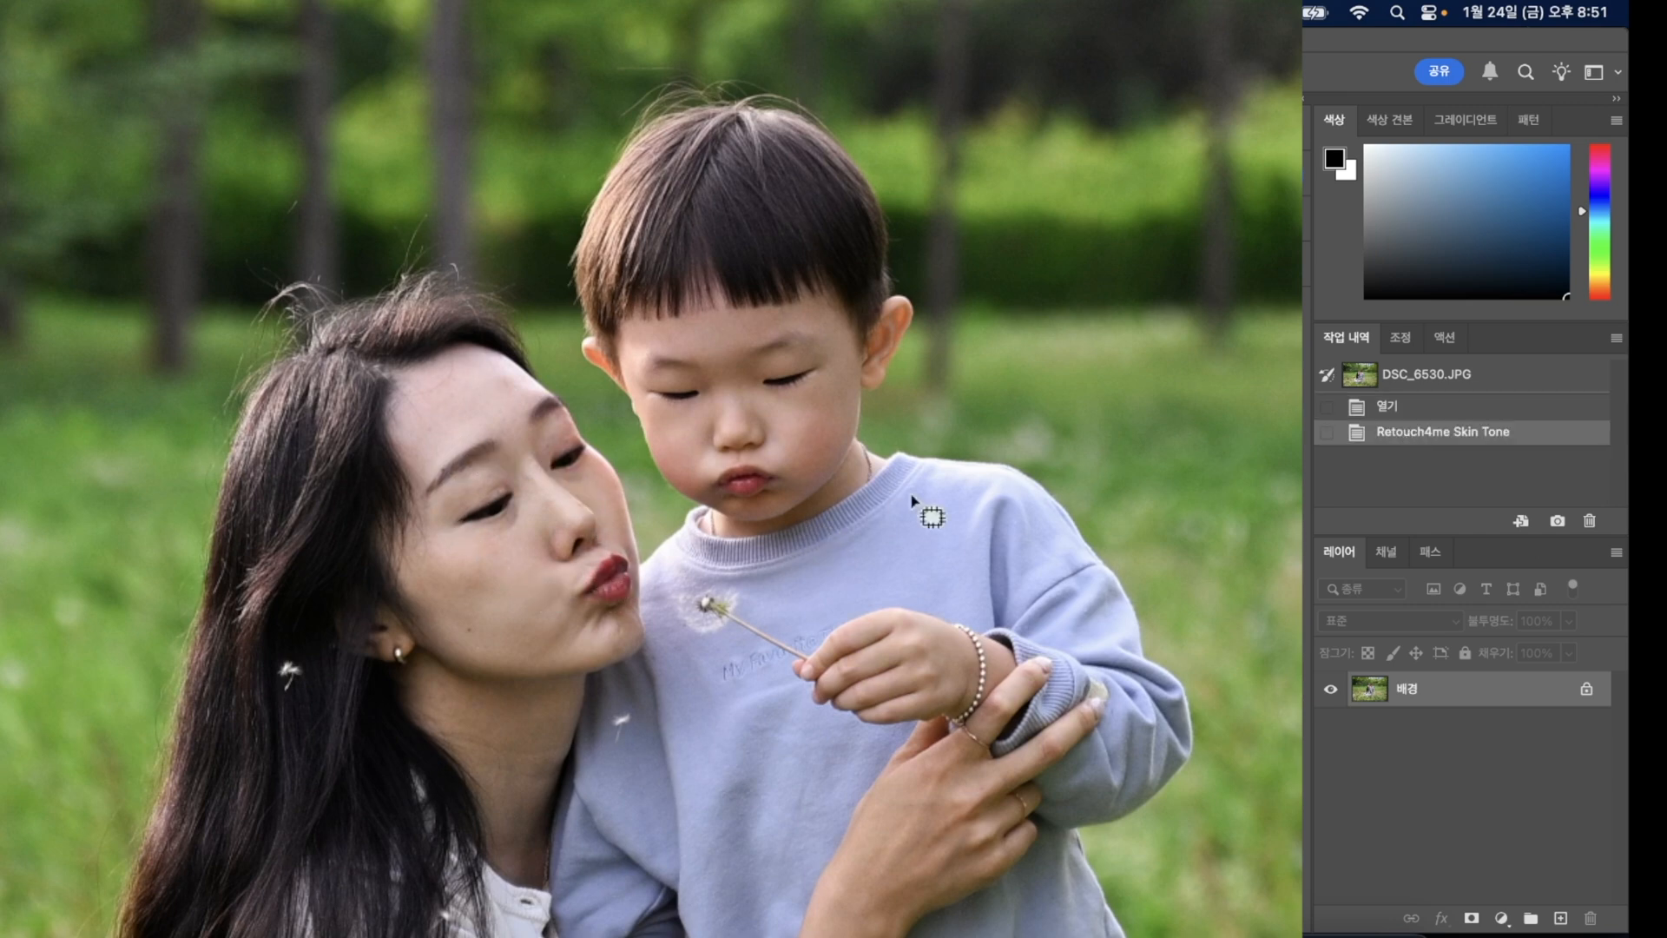
{"action": "left_click", "coordinate": [1387, 410]}
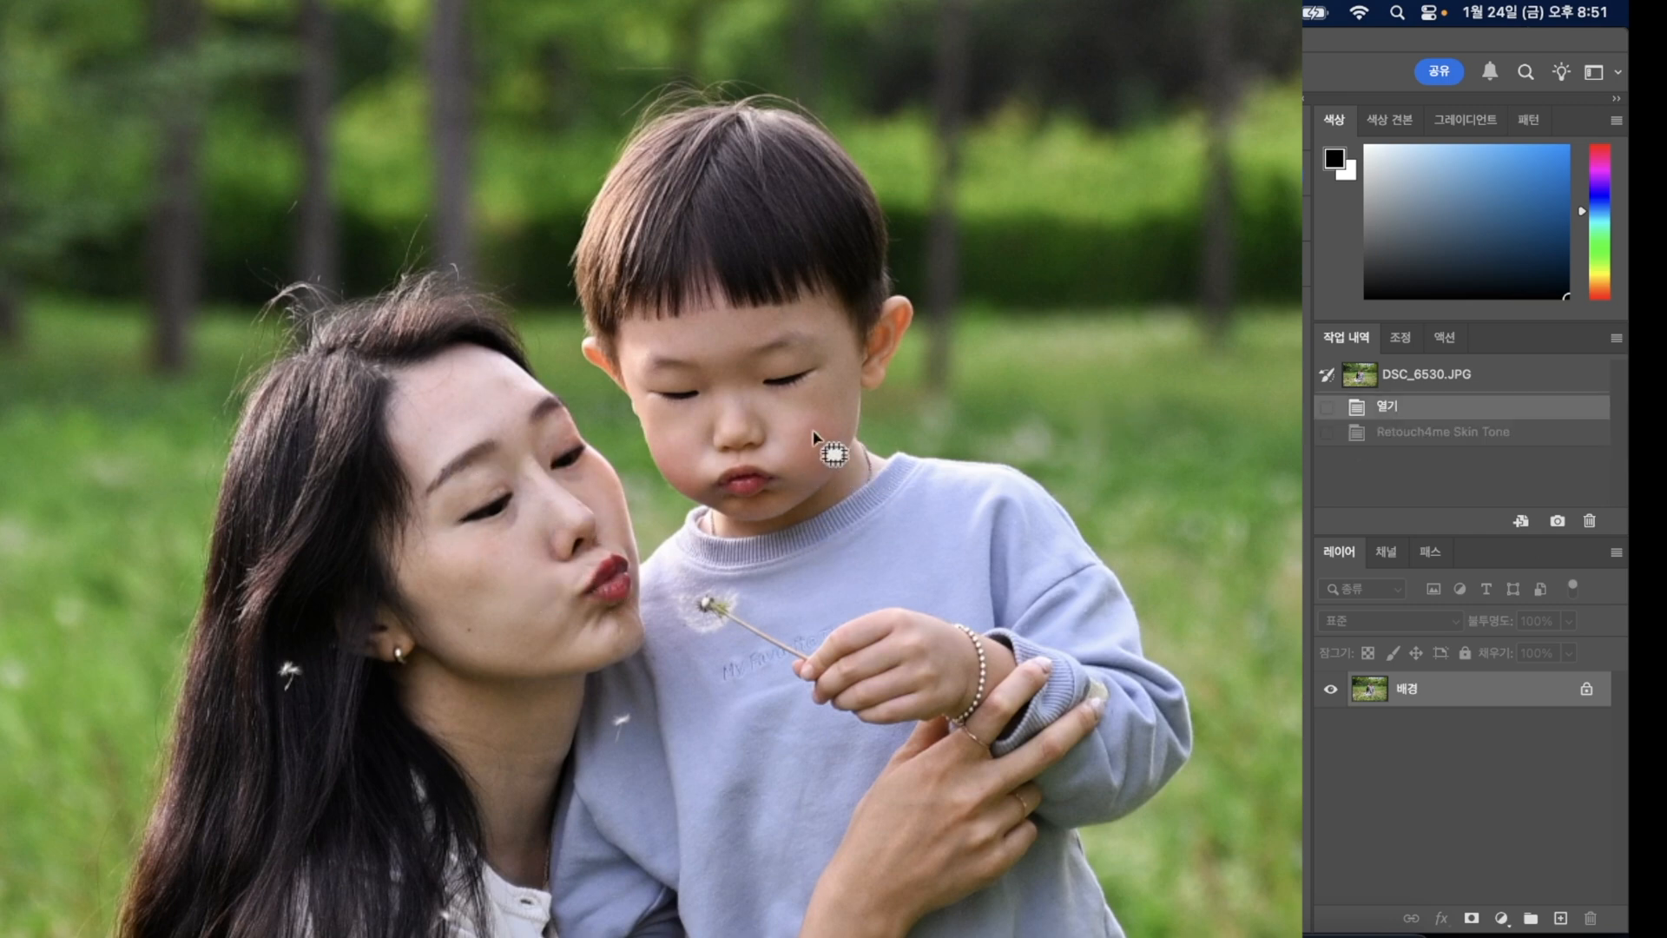
{"action": "left_click", "coordinate": [1523, 434]}
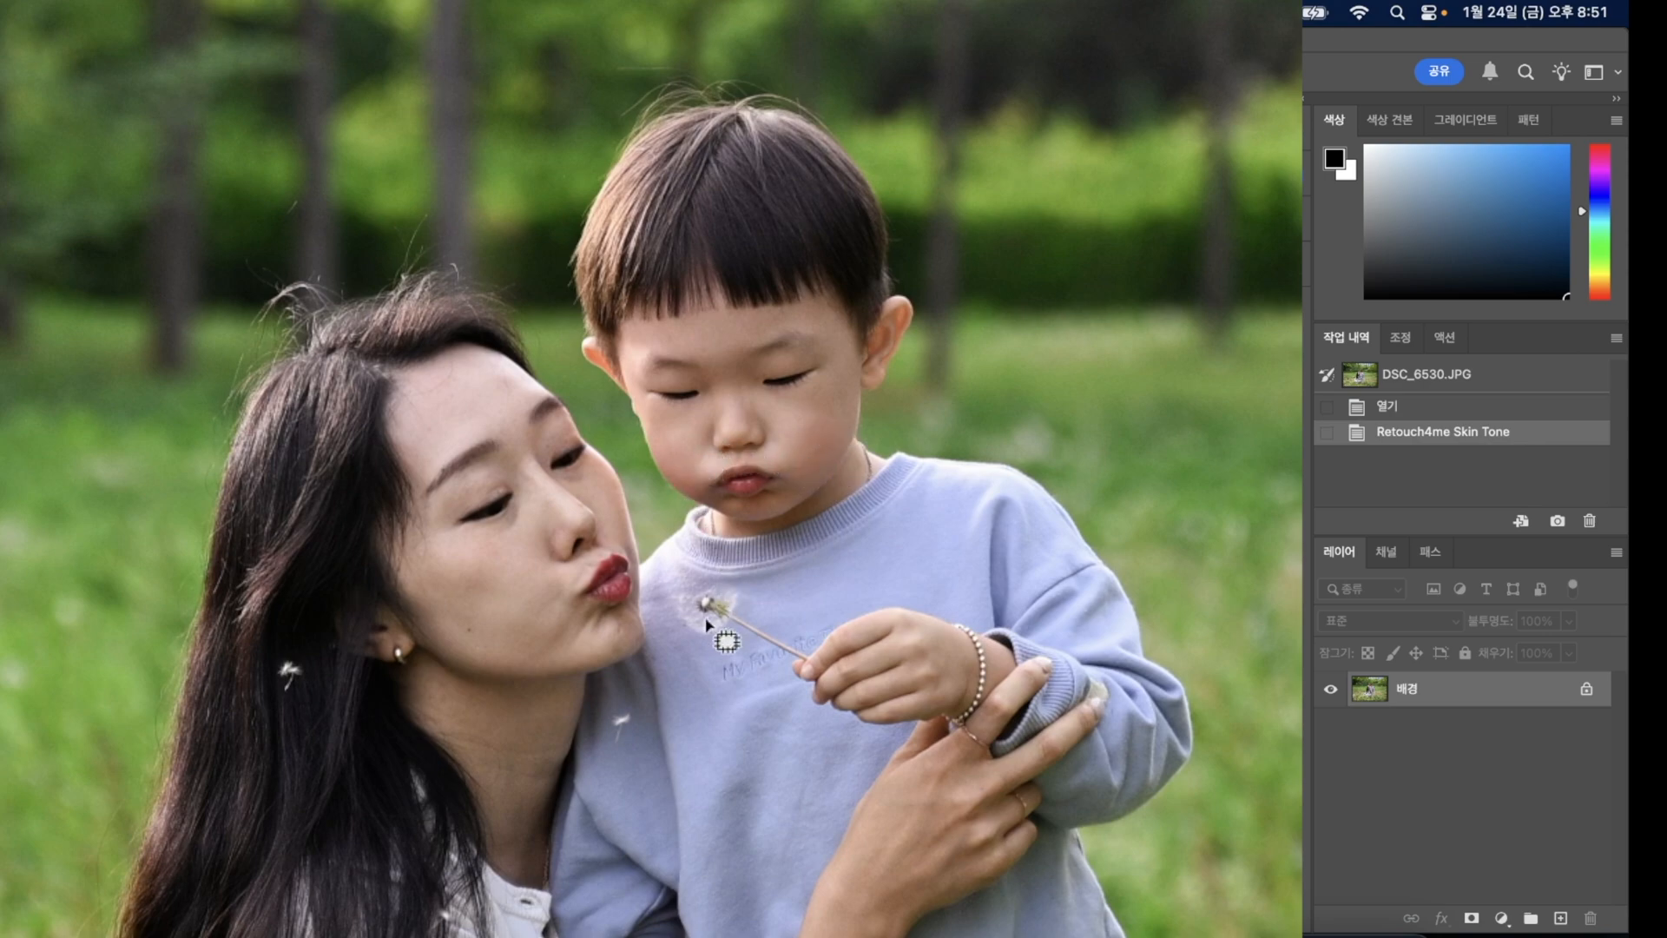
Step: Compare the mother's hand and wrist up close before and after Skin Tone using the history states
{"action": "left_click_drag", "start_coordinate": [975, 915], "coordinate": [865, 647]}
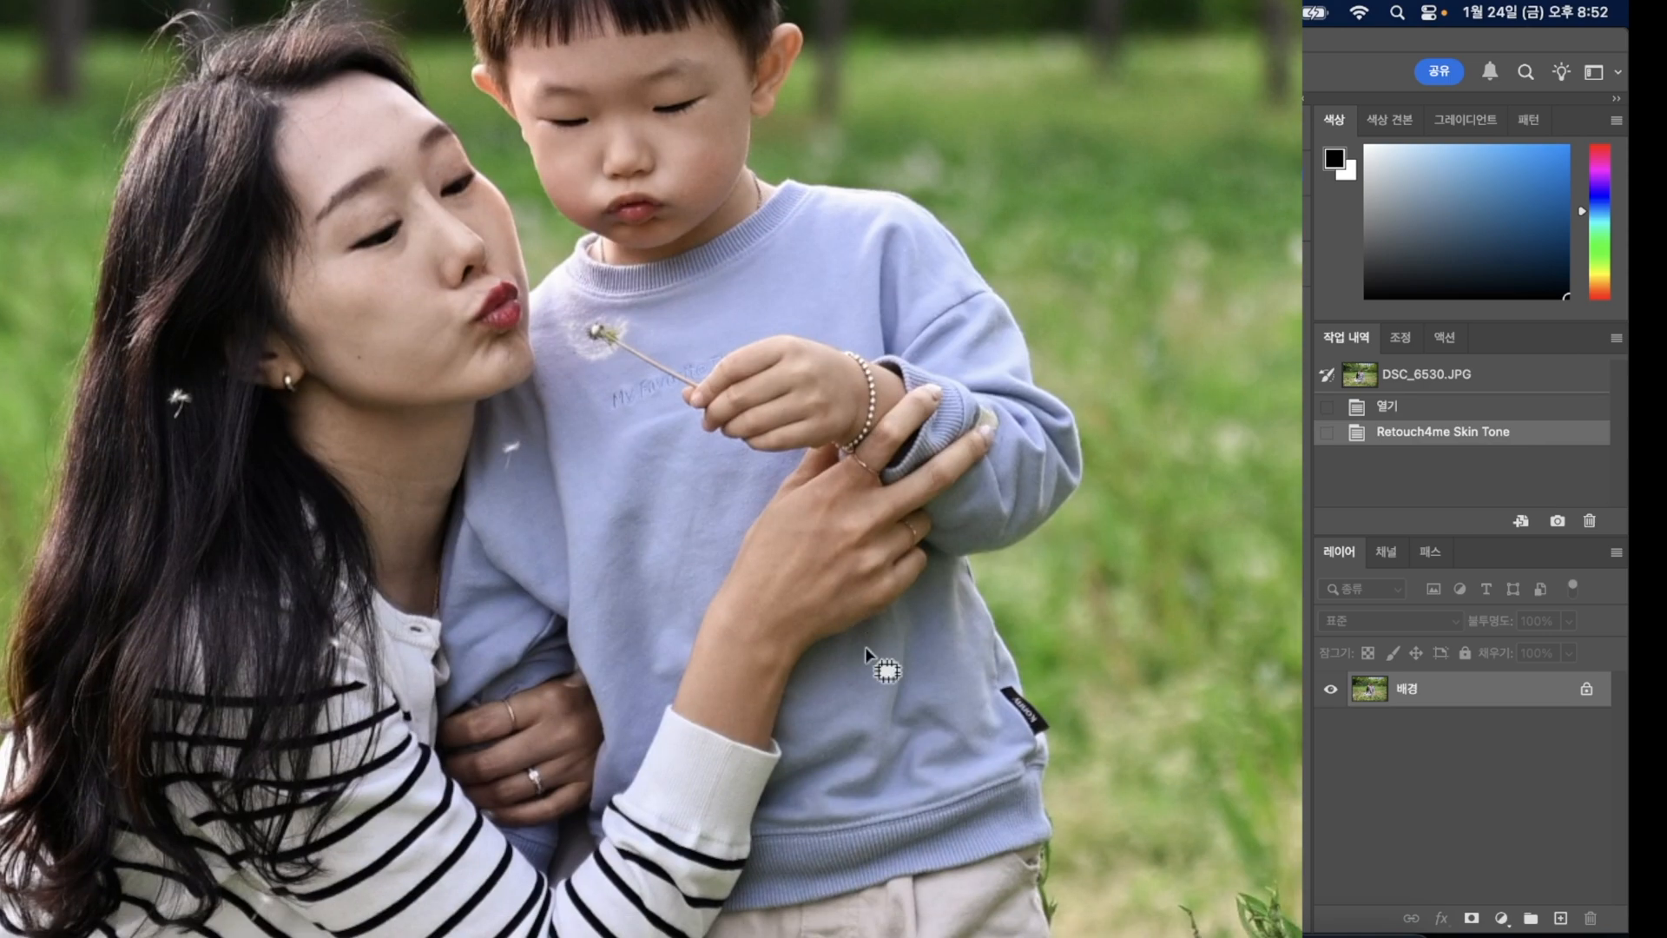
{"action": "scroll", "coordinate": [836, 727], "scroll_direction": "up", "scroll_amount": 10}
{"action": "scroll", "coordinate": [837, 728], "scroll_direction": "down", "scroll_amount": 10}
{"action": "left_click_drag", "start_coordinate": [867, 536], "coordinate": [729, 674]}
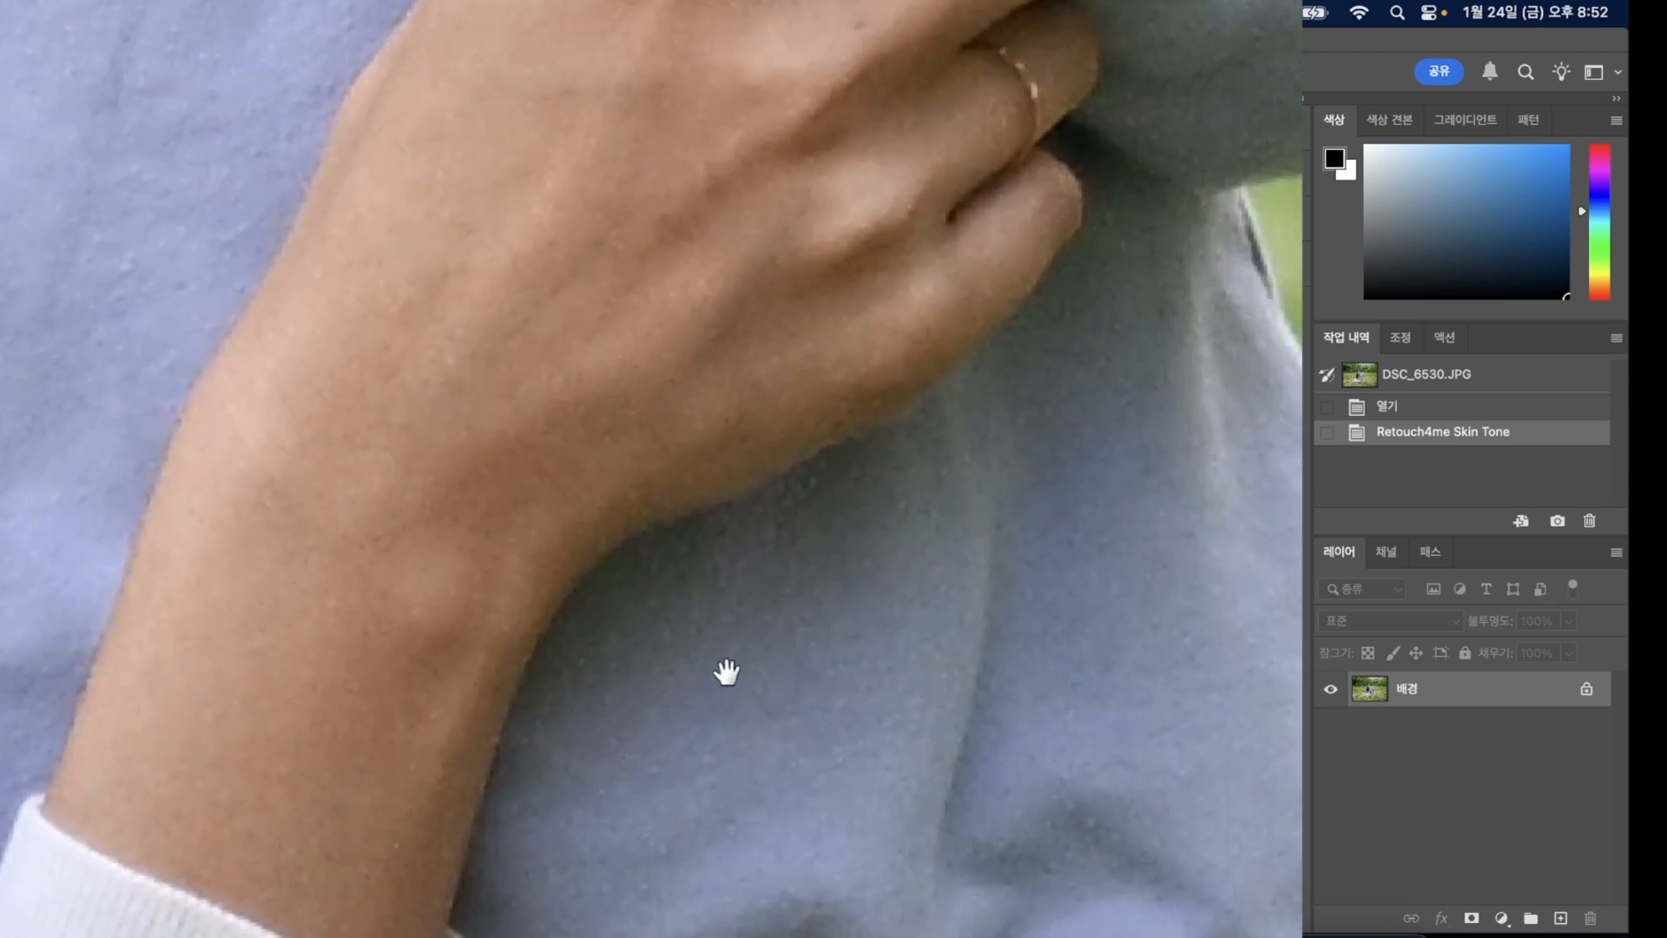
{"action": "left_click", "coordinate": [1431, 410]}
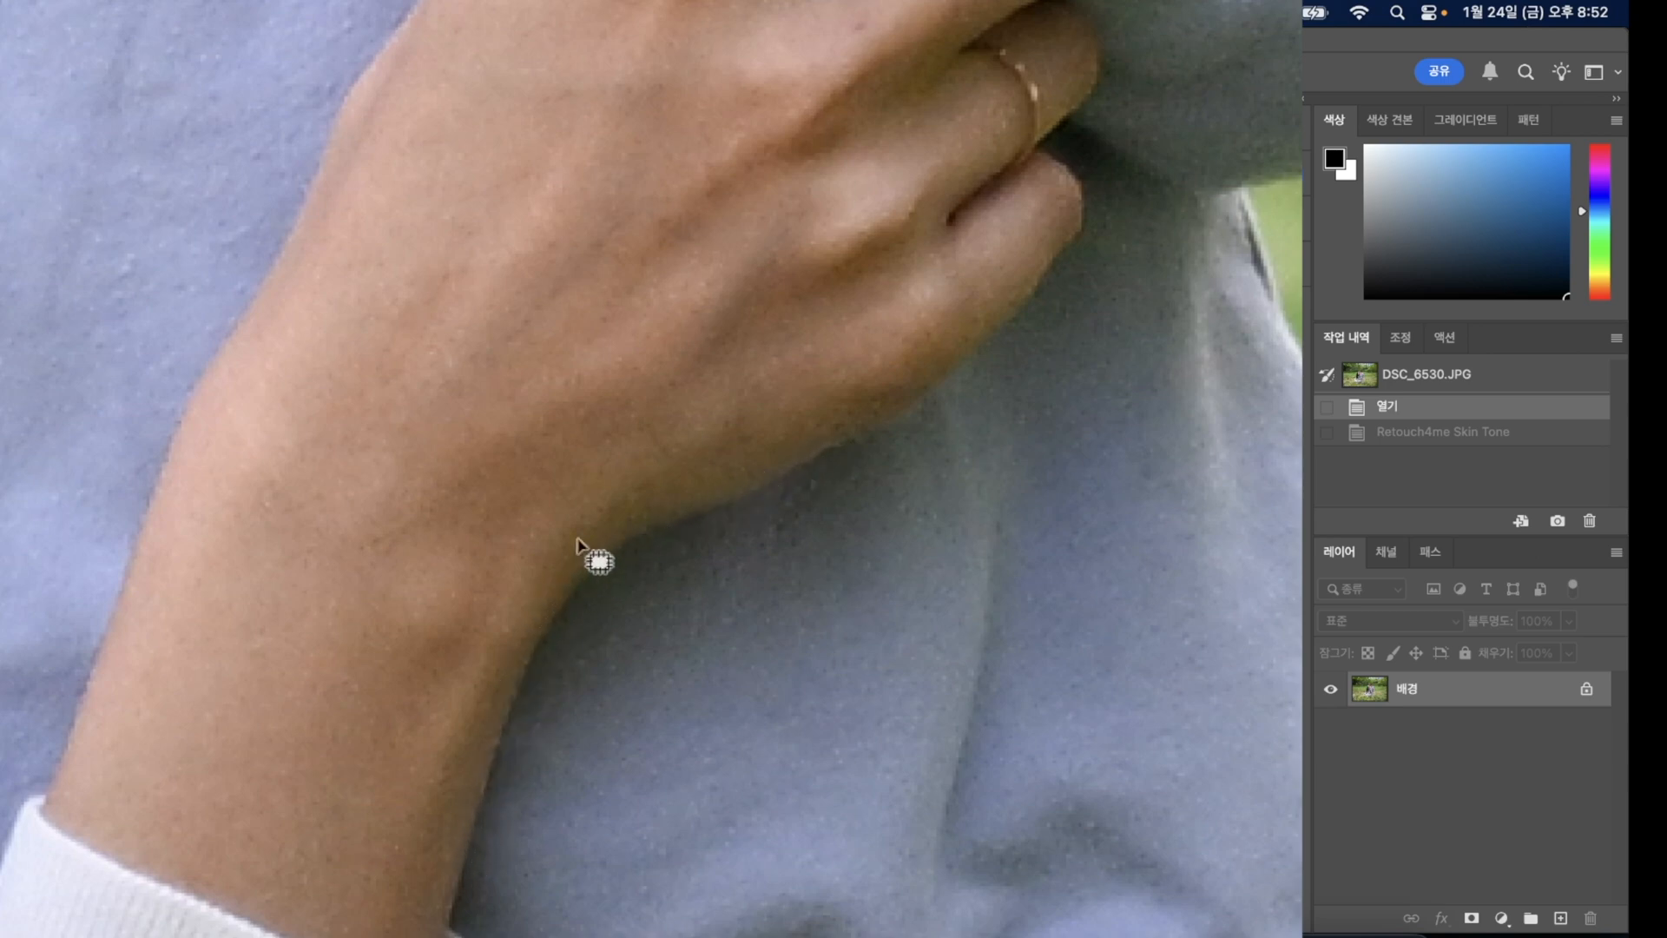
{"action": "left_click", "coordinate": [1440, 432]}
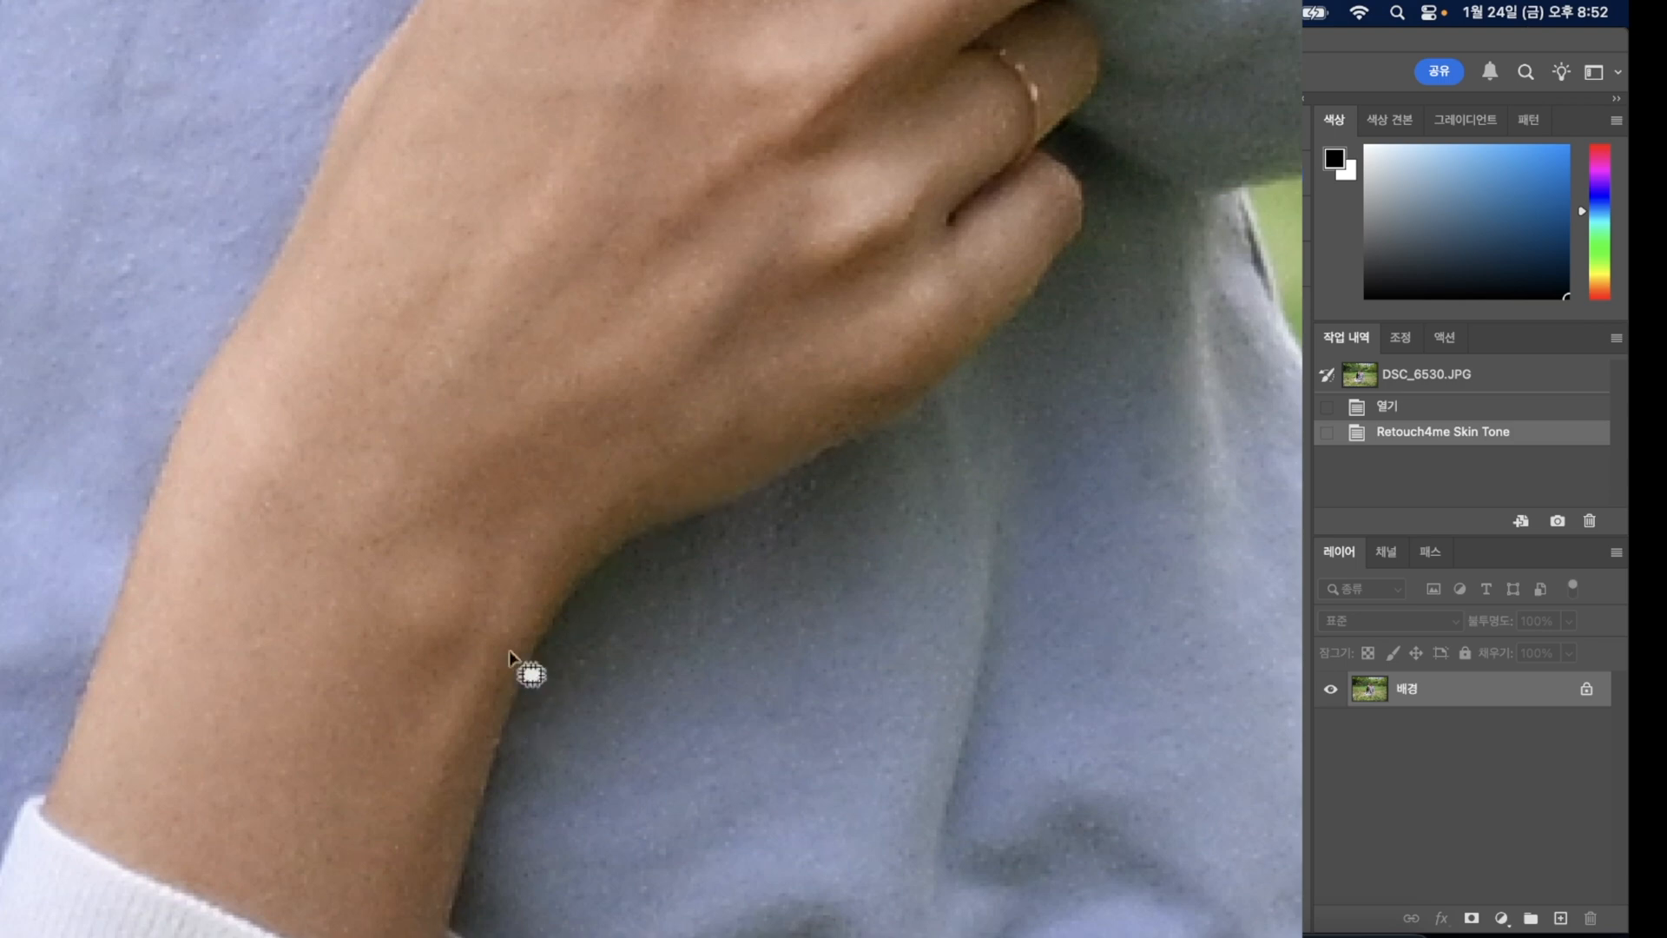
{"action": "scroll", "coordinate": [499, 564], "scroll_direction": "down", "scroll_amount": 10}
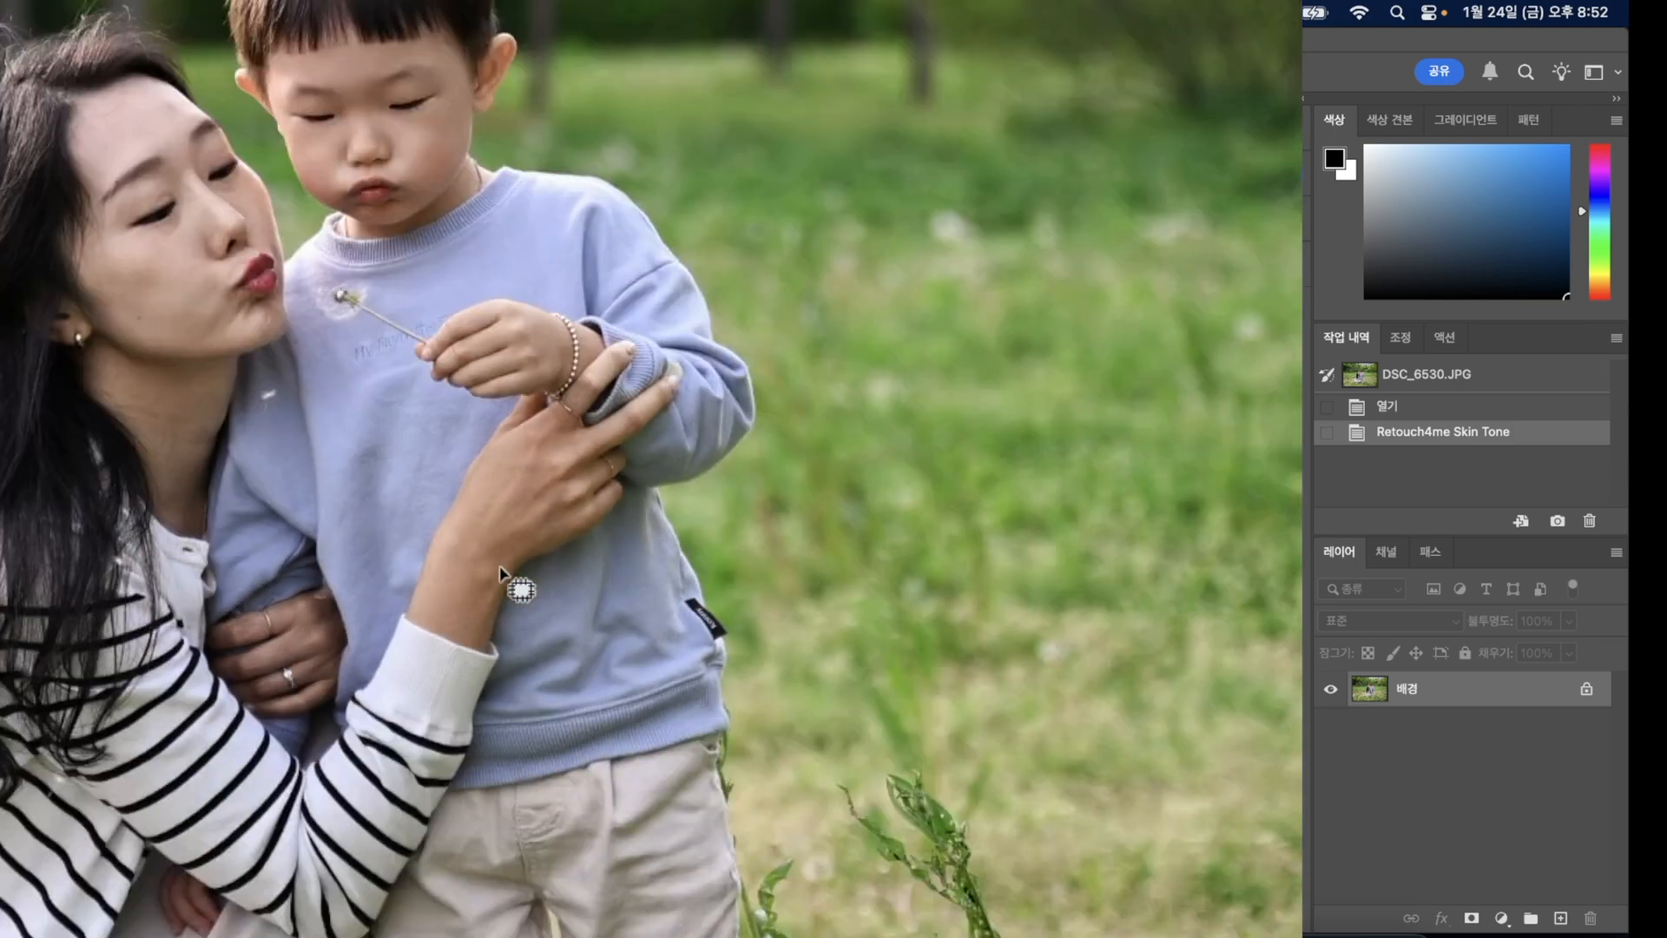
{"action": "scroll", "coordinate": [459, 566], "scroll_direction": "down", "scroll_amount": 3}
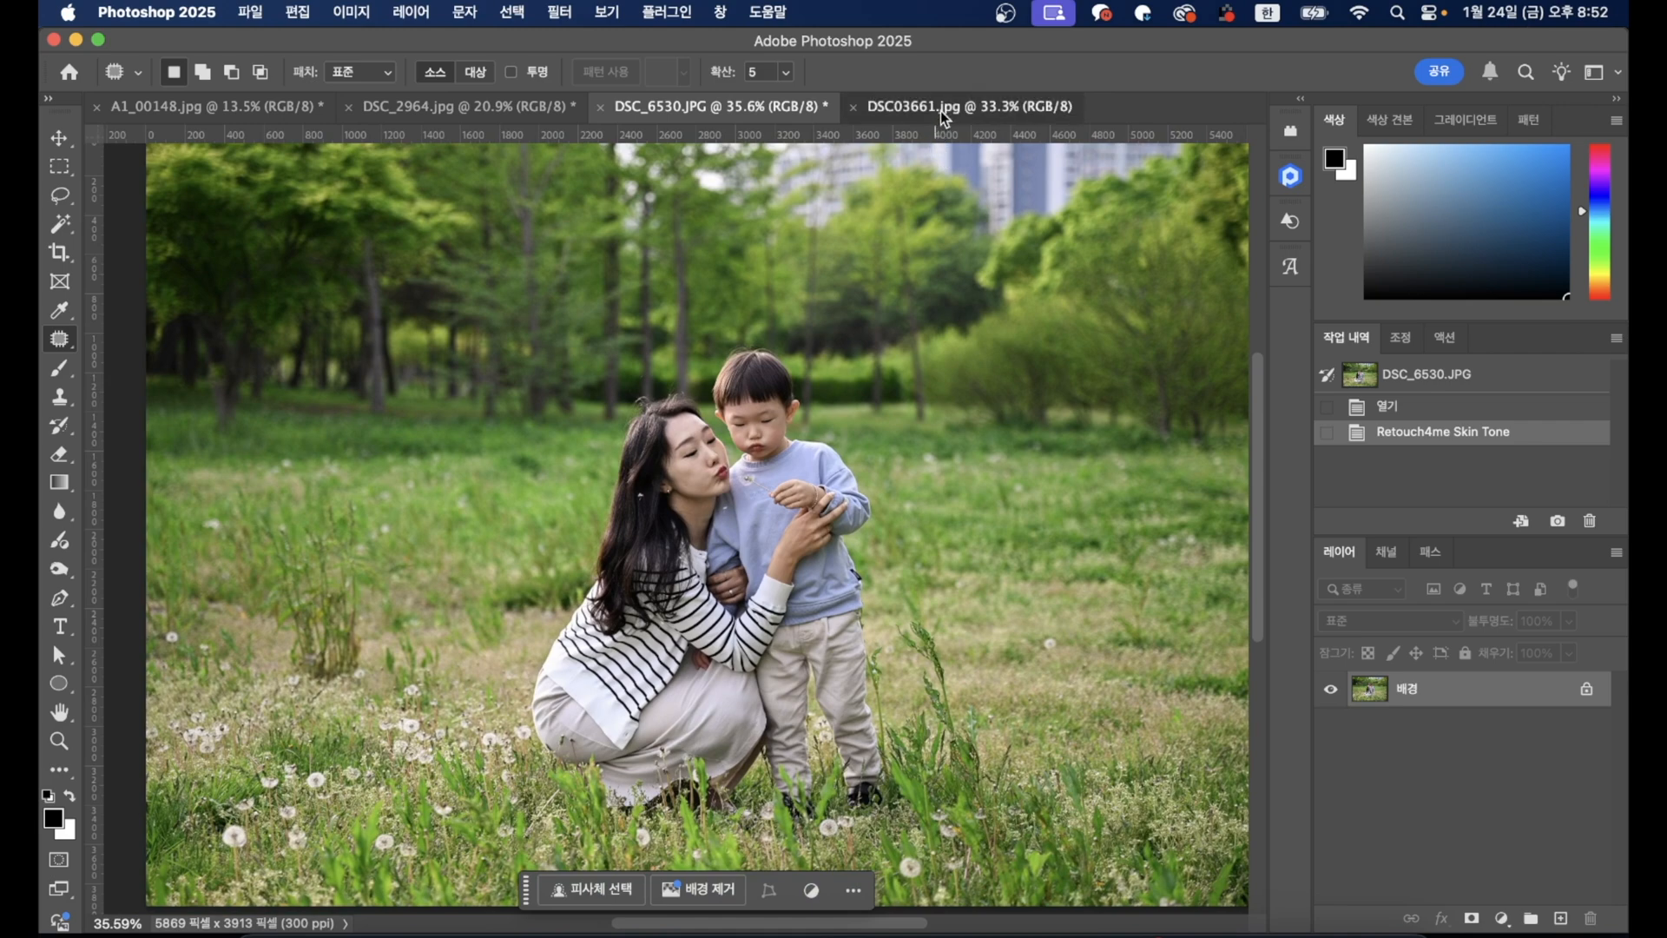
Step: Bring up DSC03661.jpg and open the Retouch4me Skin Tone filter for its background layer
{"action": "left_click", "coordinate": [940, 109]}
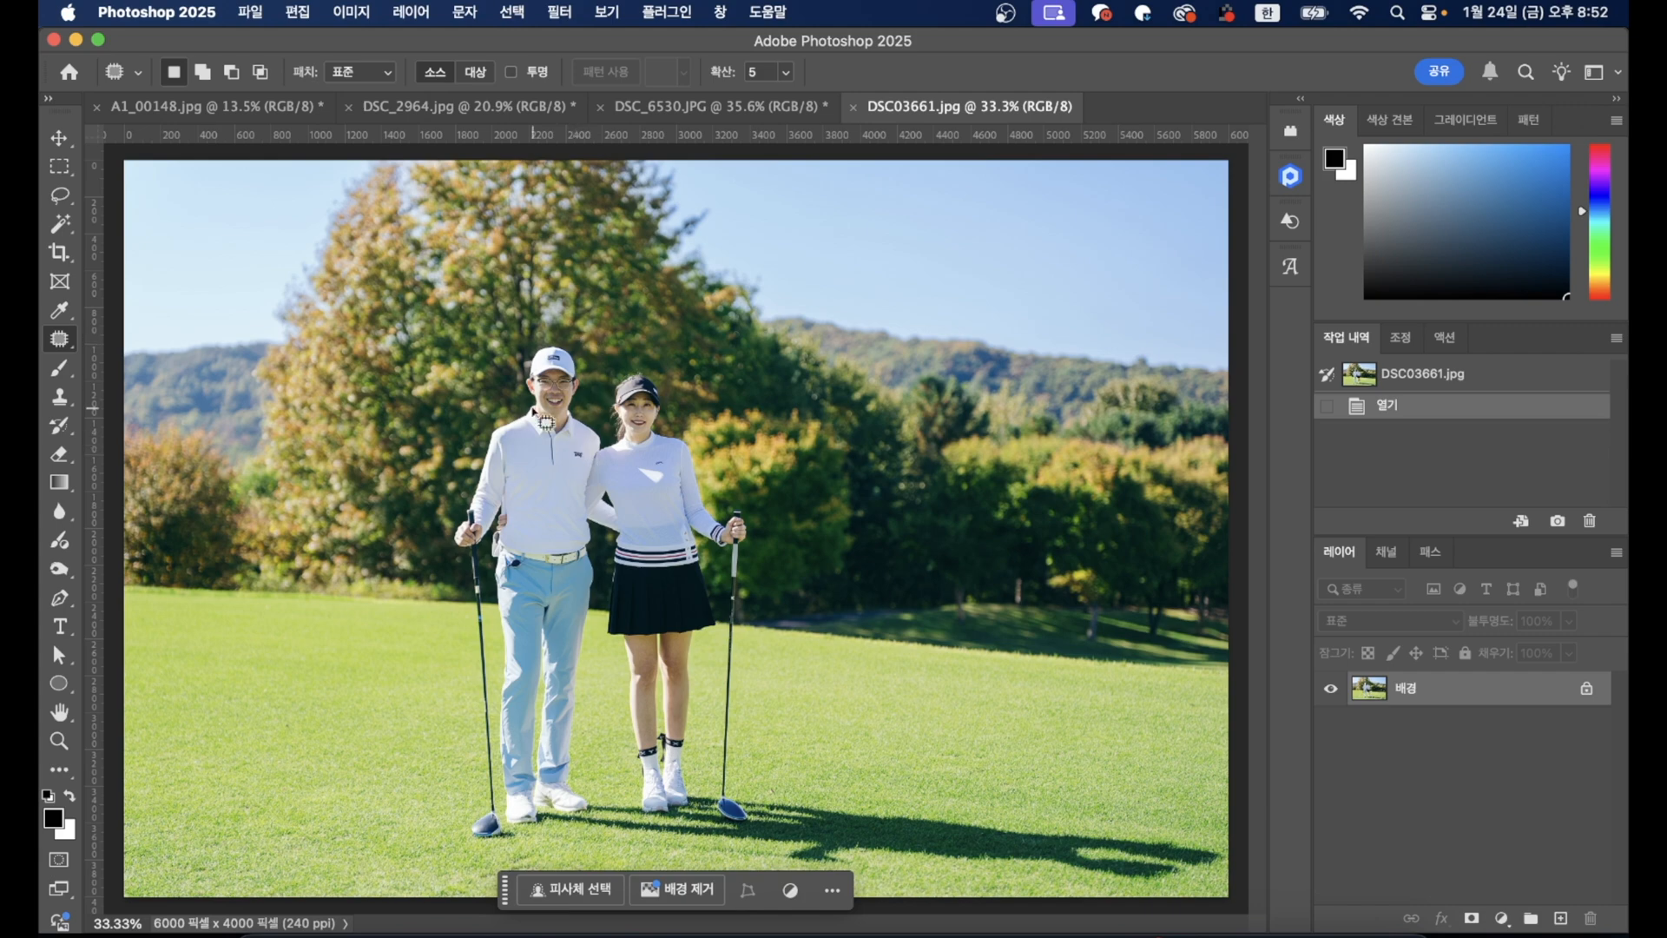
{"action": "left_click", "coordinate": [564, 12]}
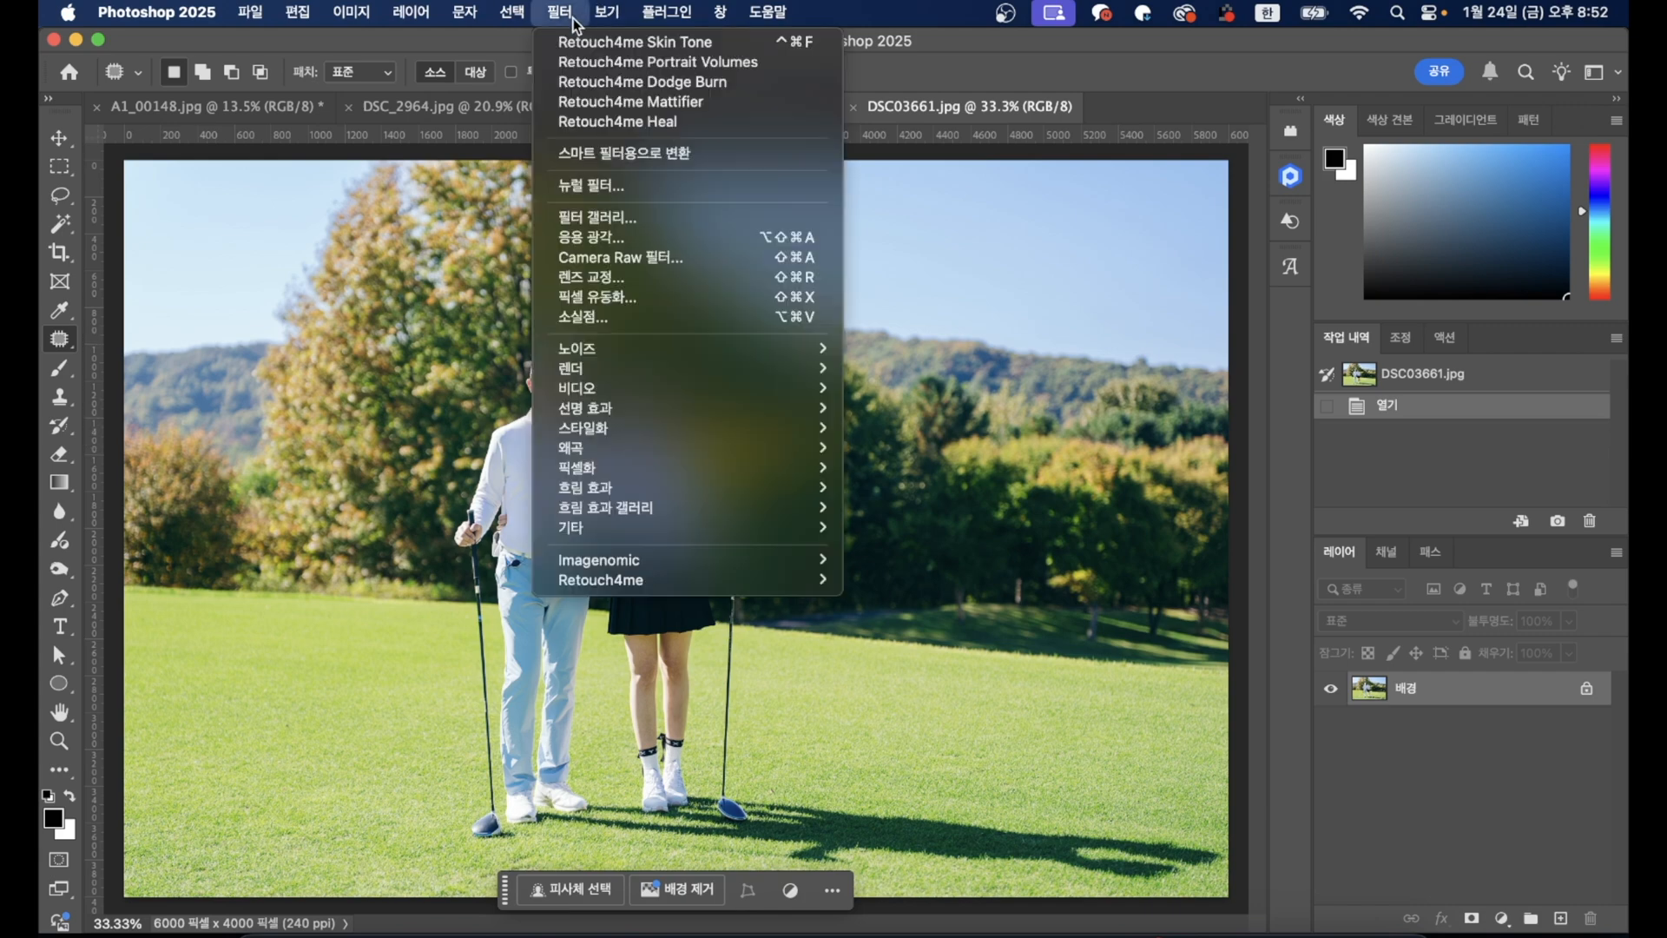
{"action": "mouse_move", "coordinate": [756, 580]}
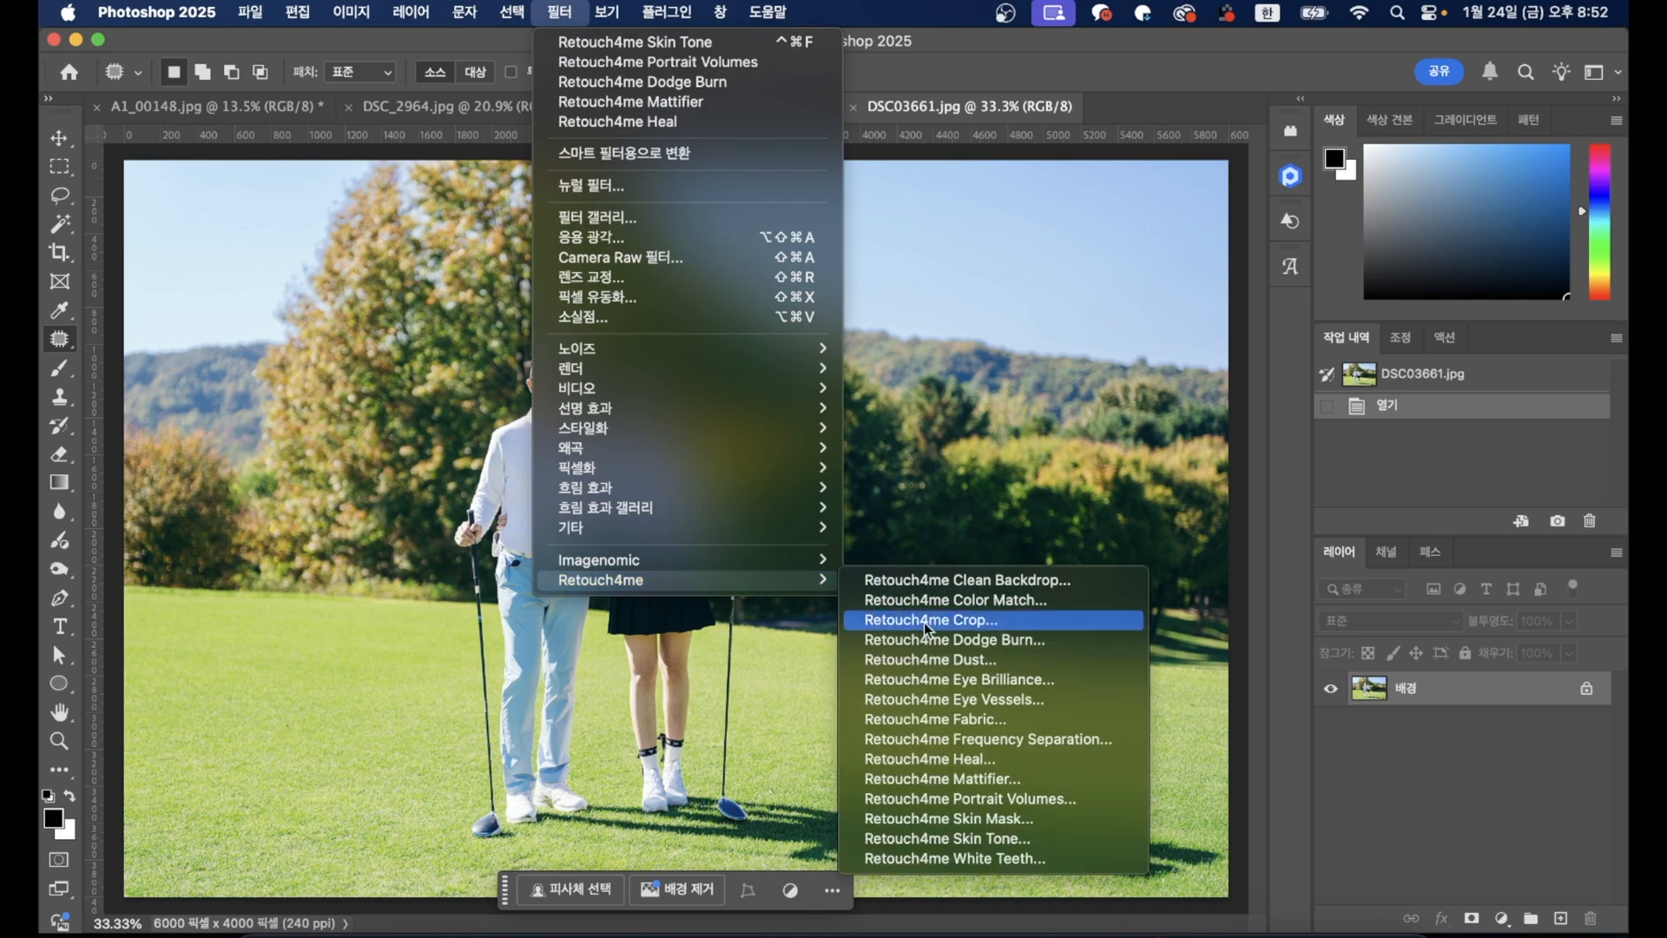
{"action": "left_click", "coordinate": [985, 838]}
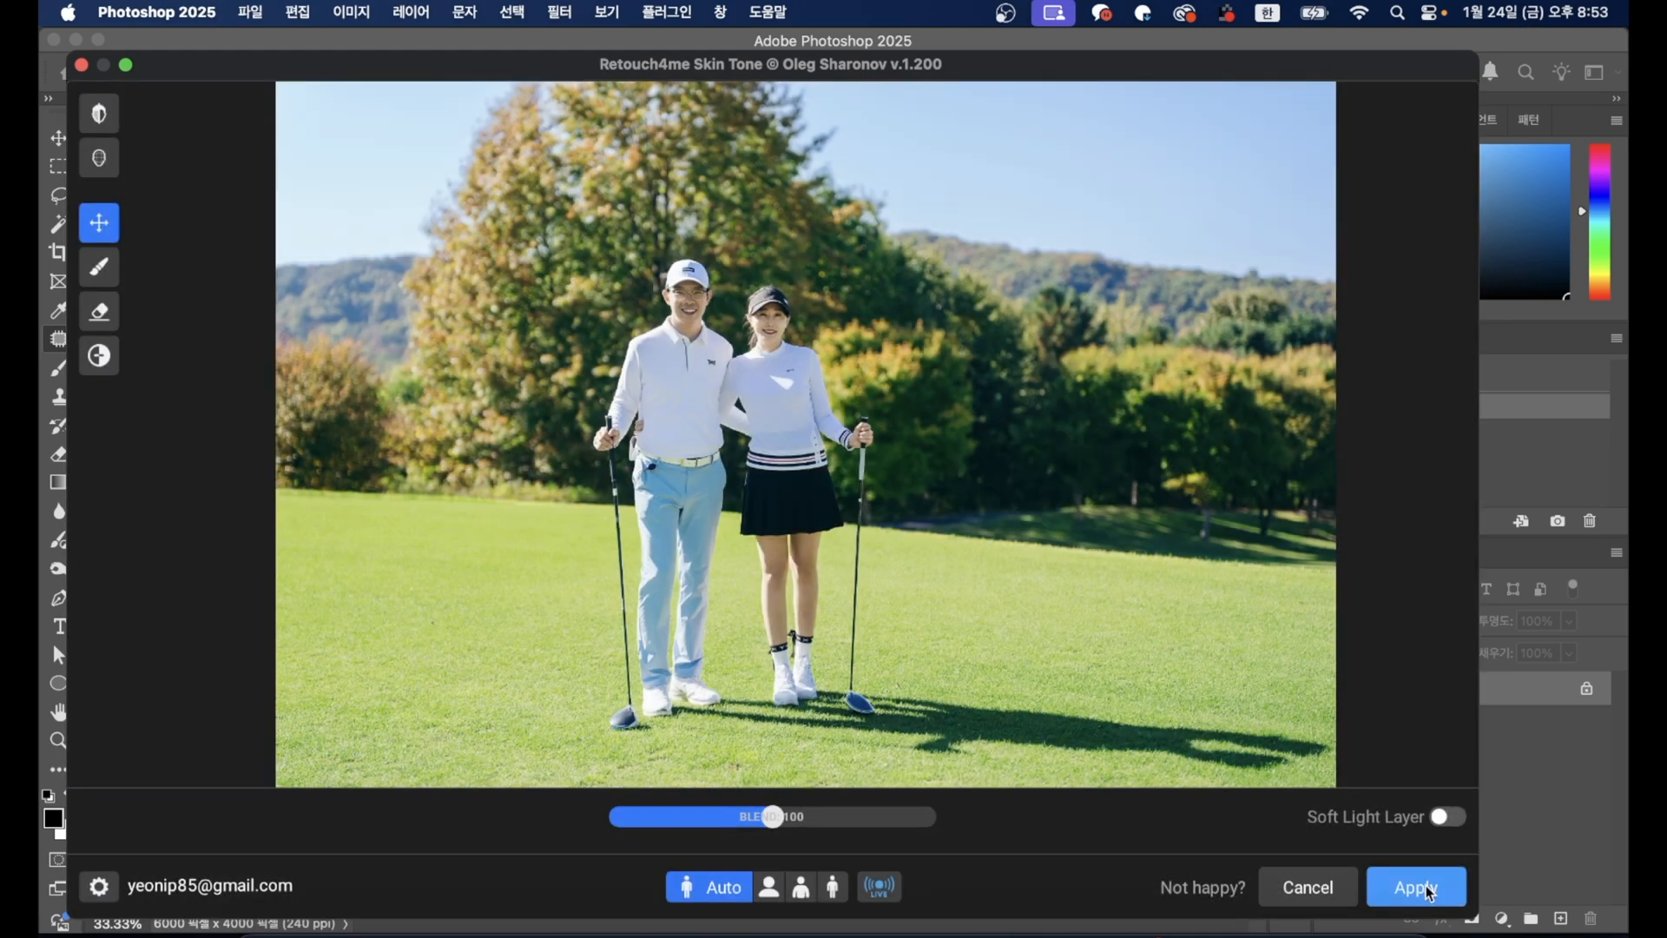
Step: Check the skin mask overlay on the golf couple and apply Skin Tone with blend 100
{"action": "left_click", "coordinate": [100, 160]}
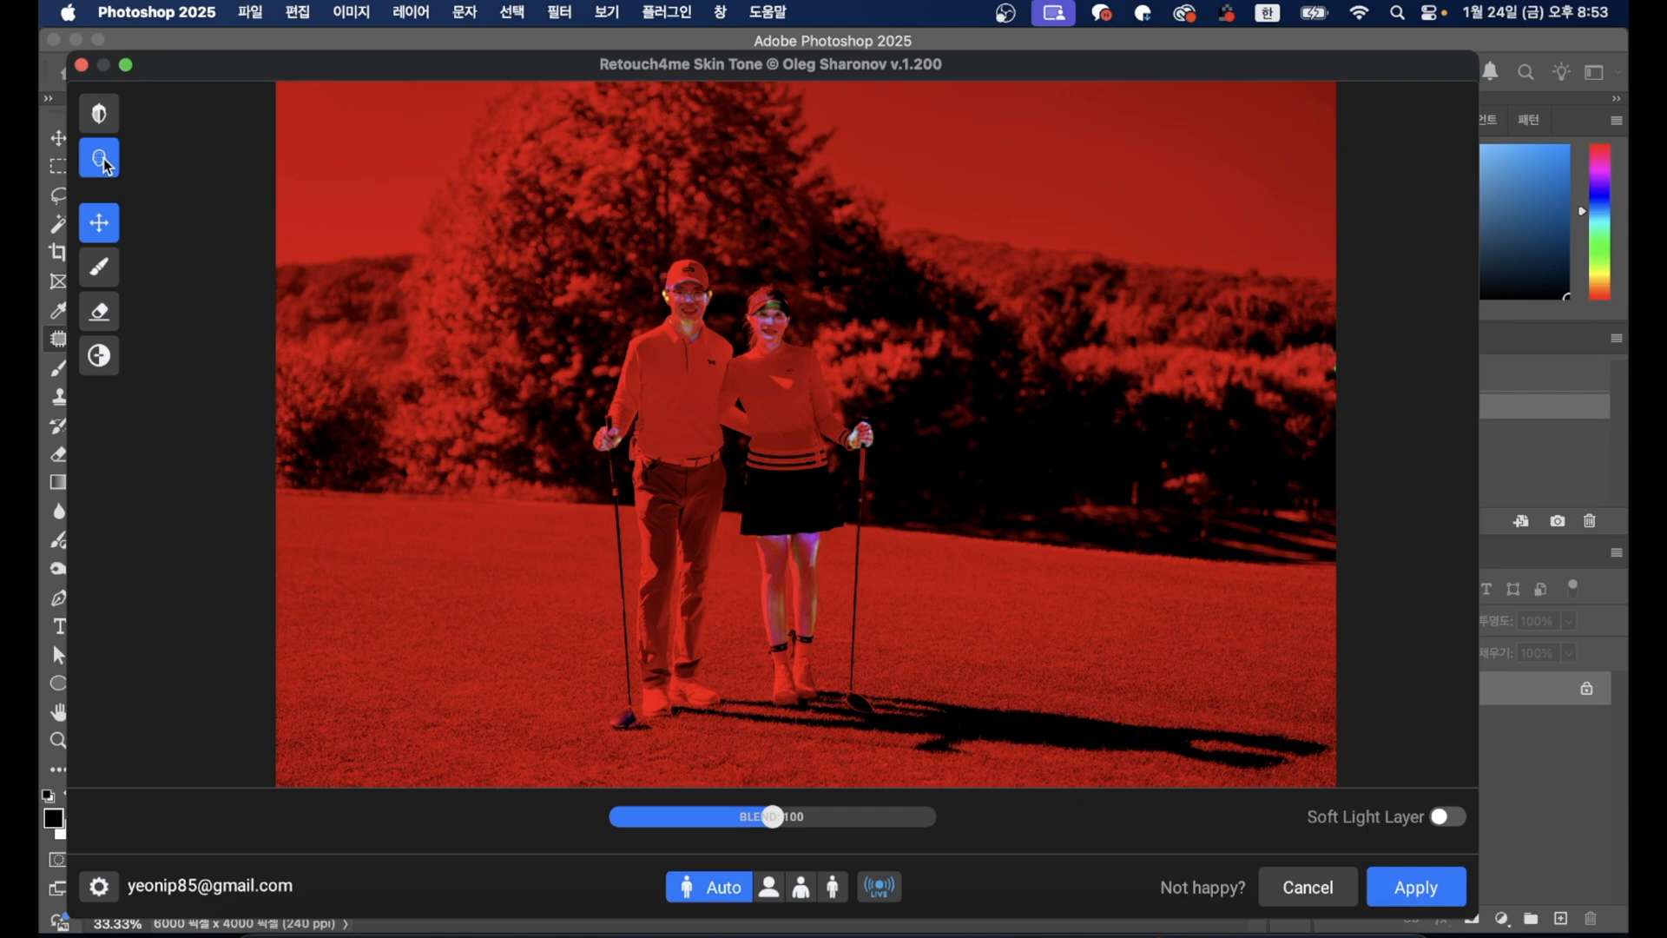
{"action": "left_click", "coordinate": [106, 165]}
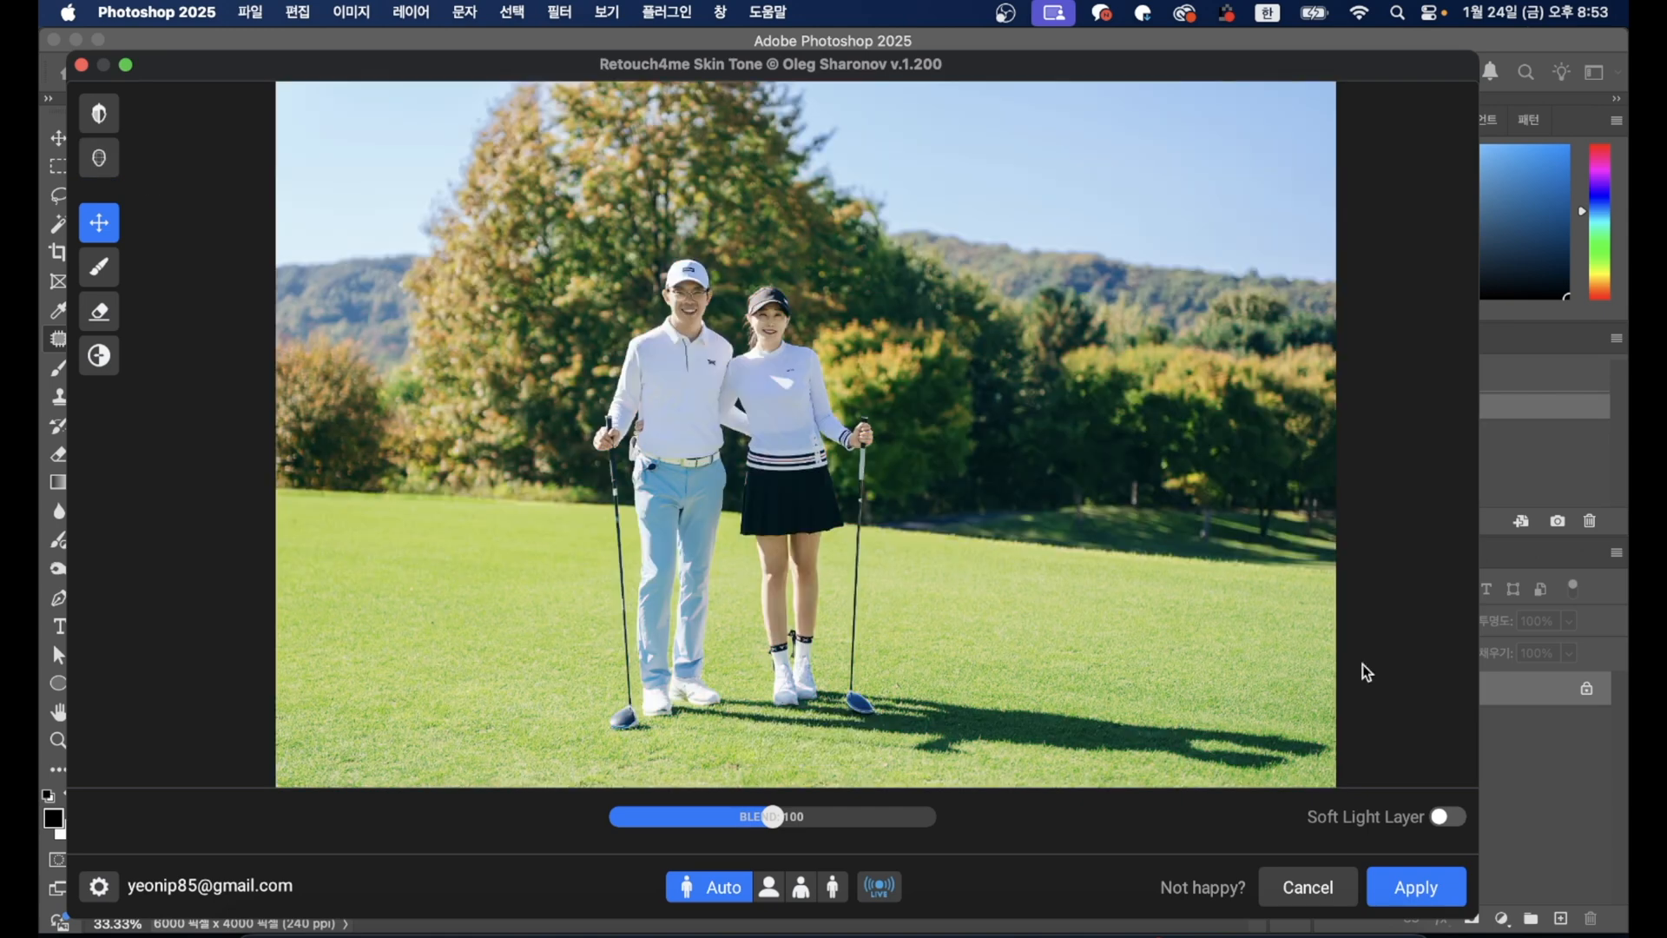
{"action": "left_click", "coordinate": [1417, 887]}
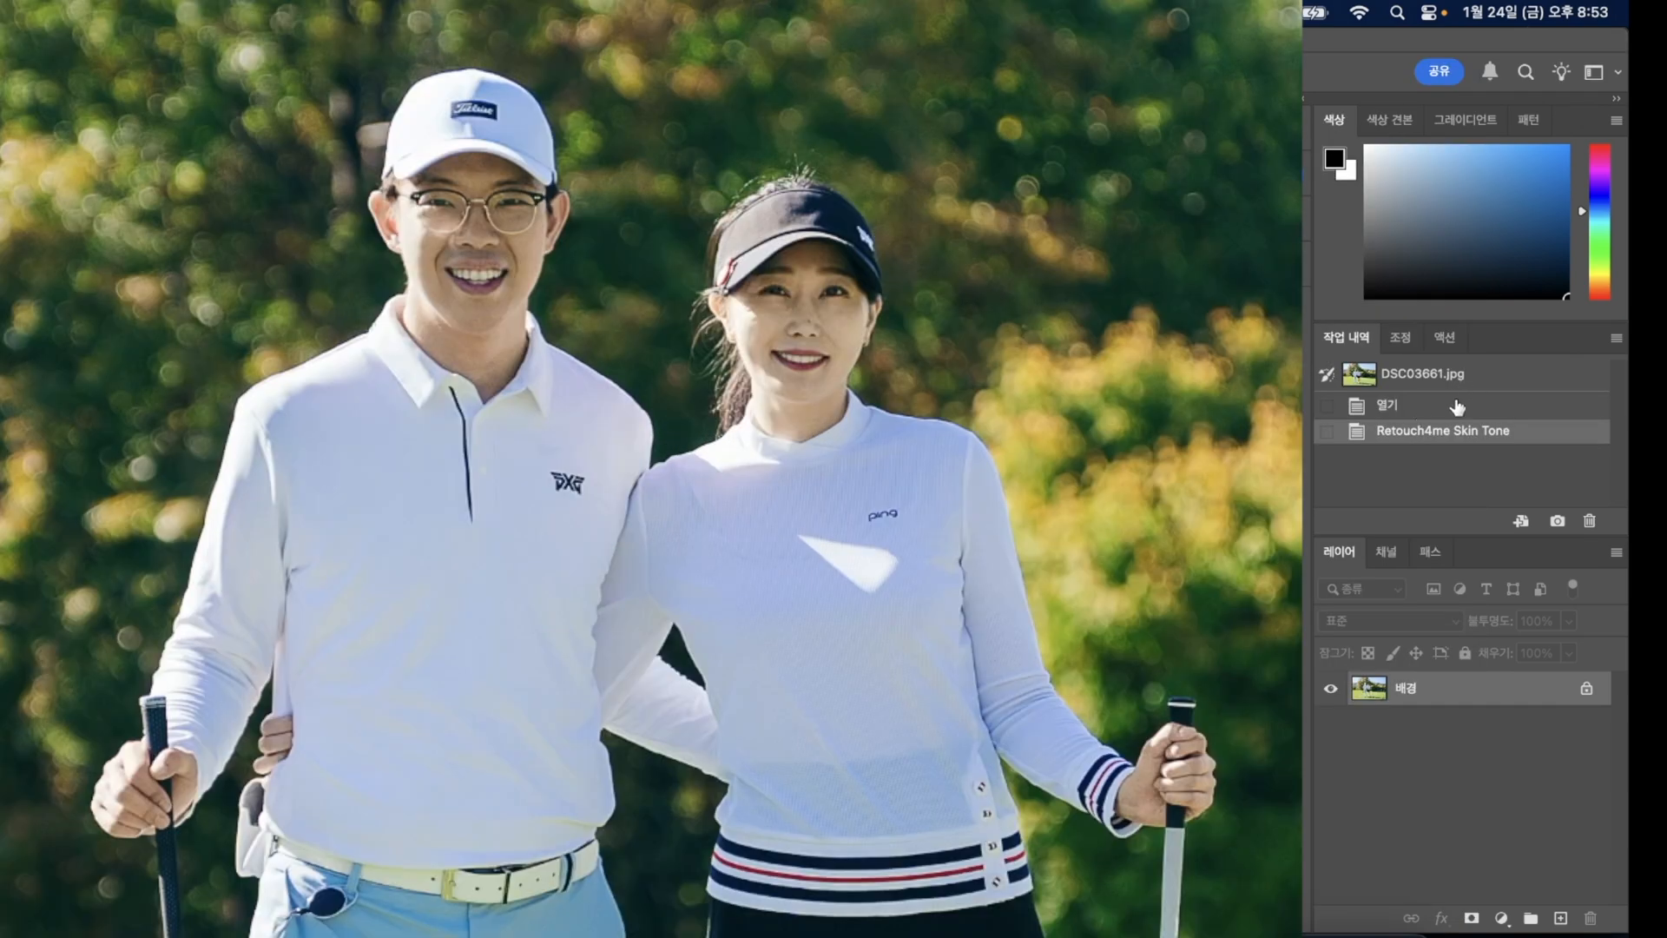
Step: Compare the golf couple's faces up close before and after Skin Tone using the history states
{"action": "left_click", "coordinate": [1457, 407]}
{"action": "left_click", "coordinate": [1454, 435]}
{"action": "left_click", "coordinate": [1447, 408]}
{"action": "left_click", "coordinate": [1449, 431]}
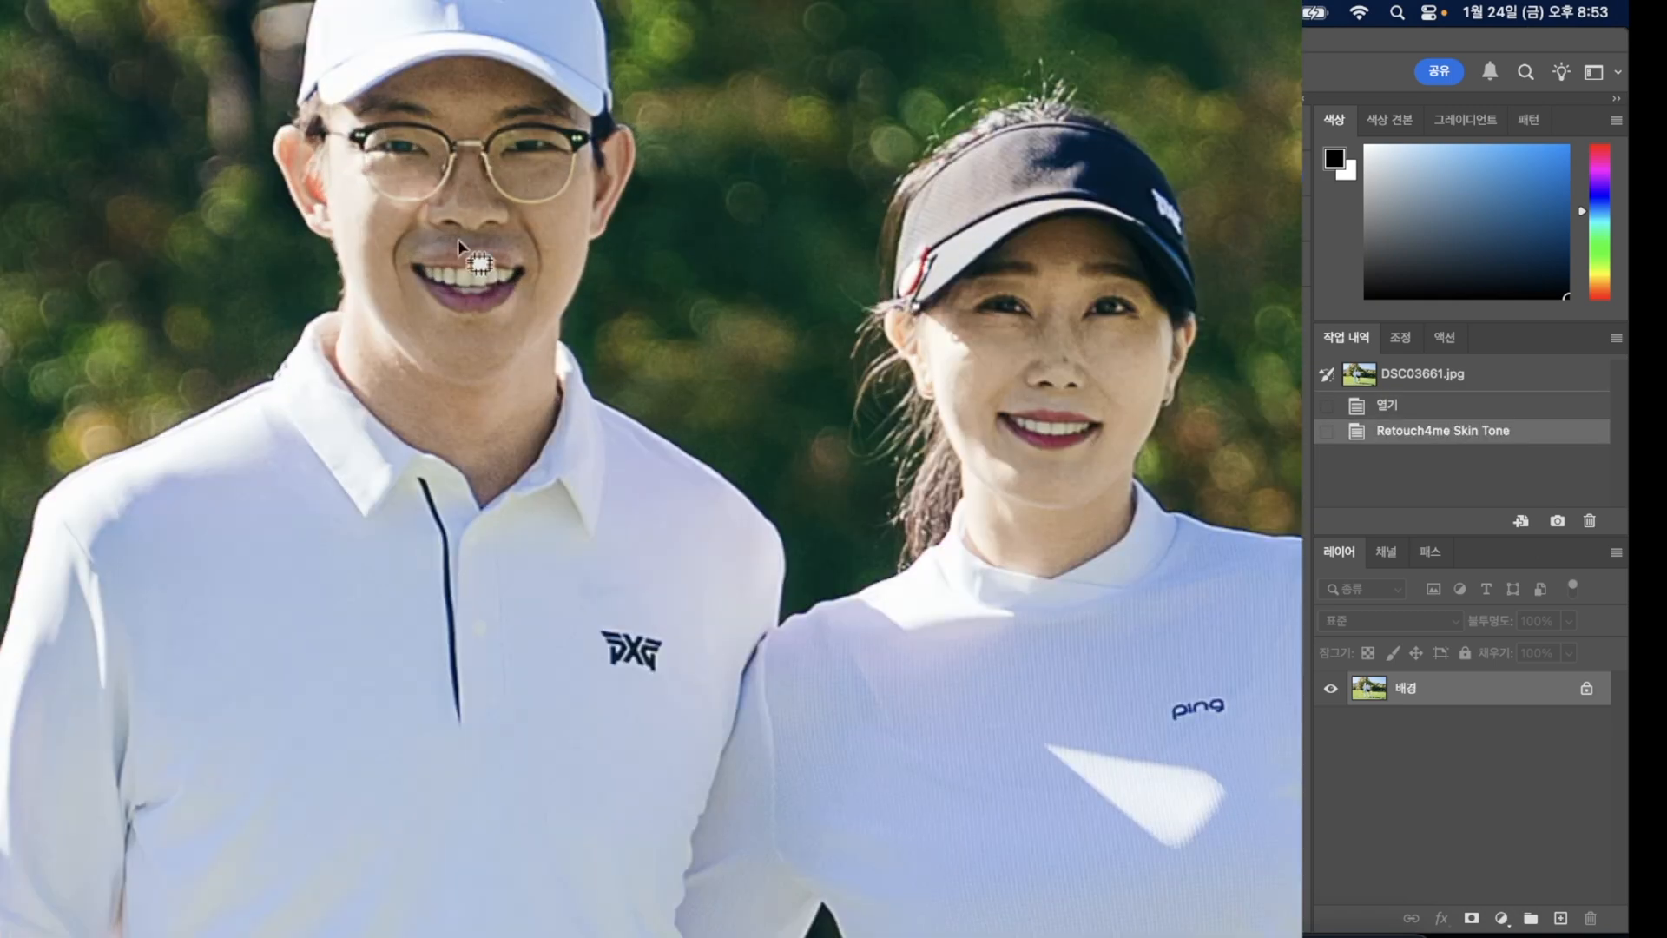
{"action": "left_click_drag", "start_coordinate": [447, 231], "coordinate": [426, 357]}
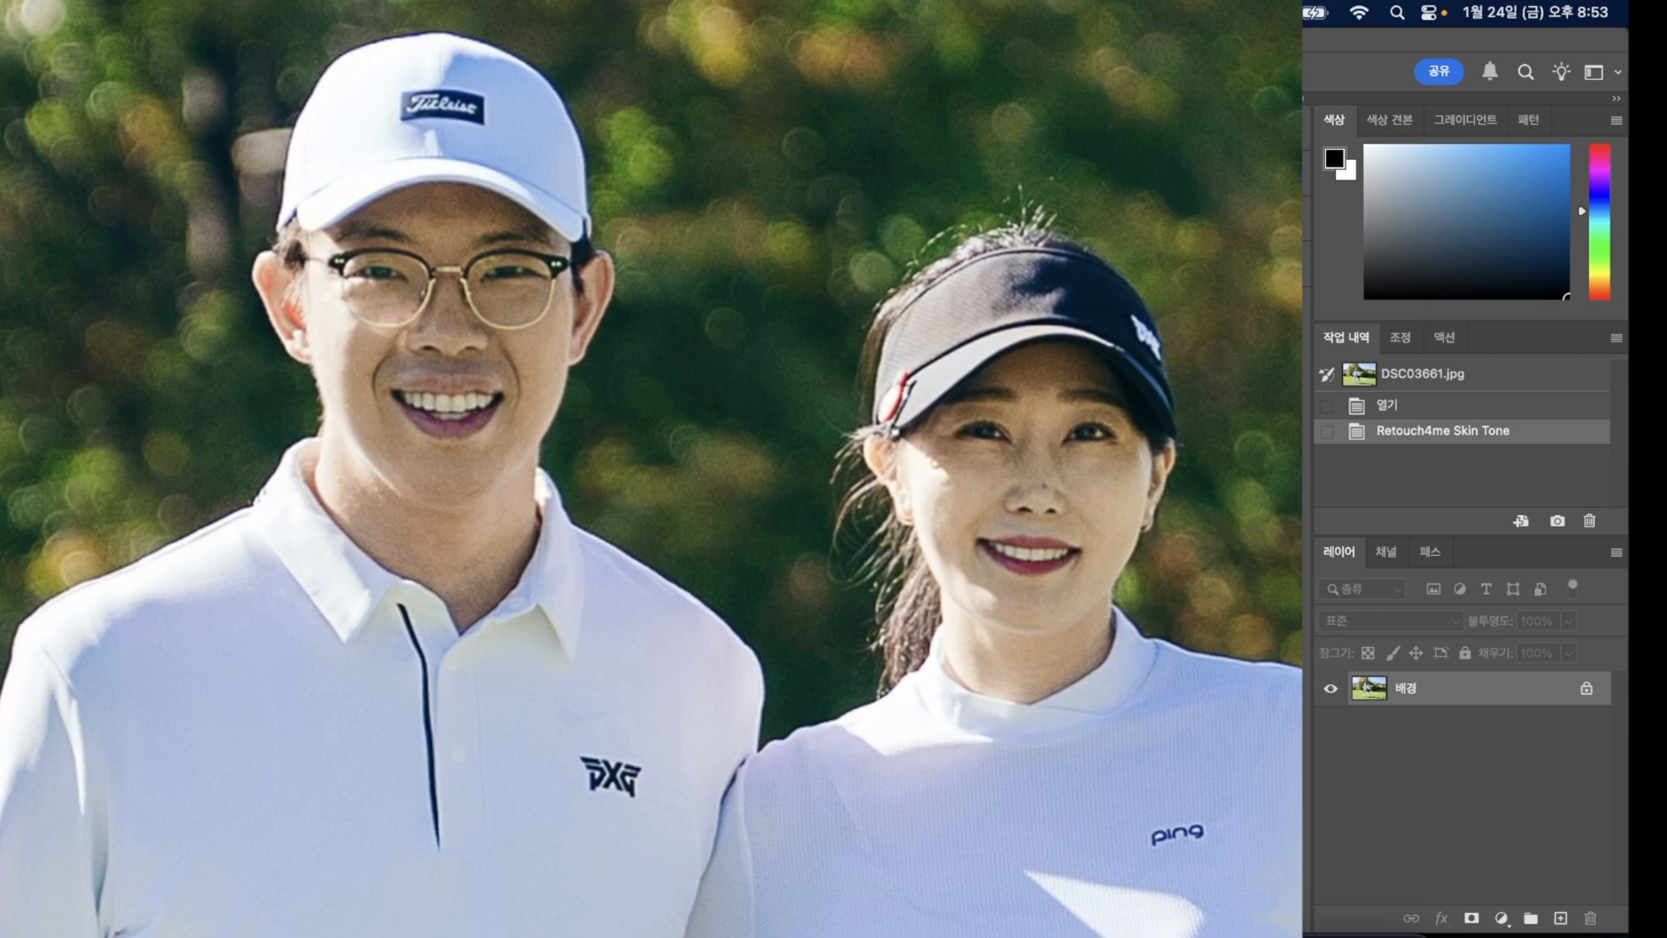
{"action": "left_click", "coordinate": [1403, 408]}
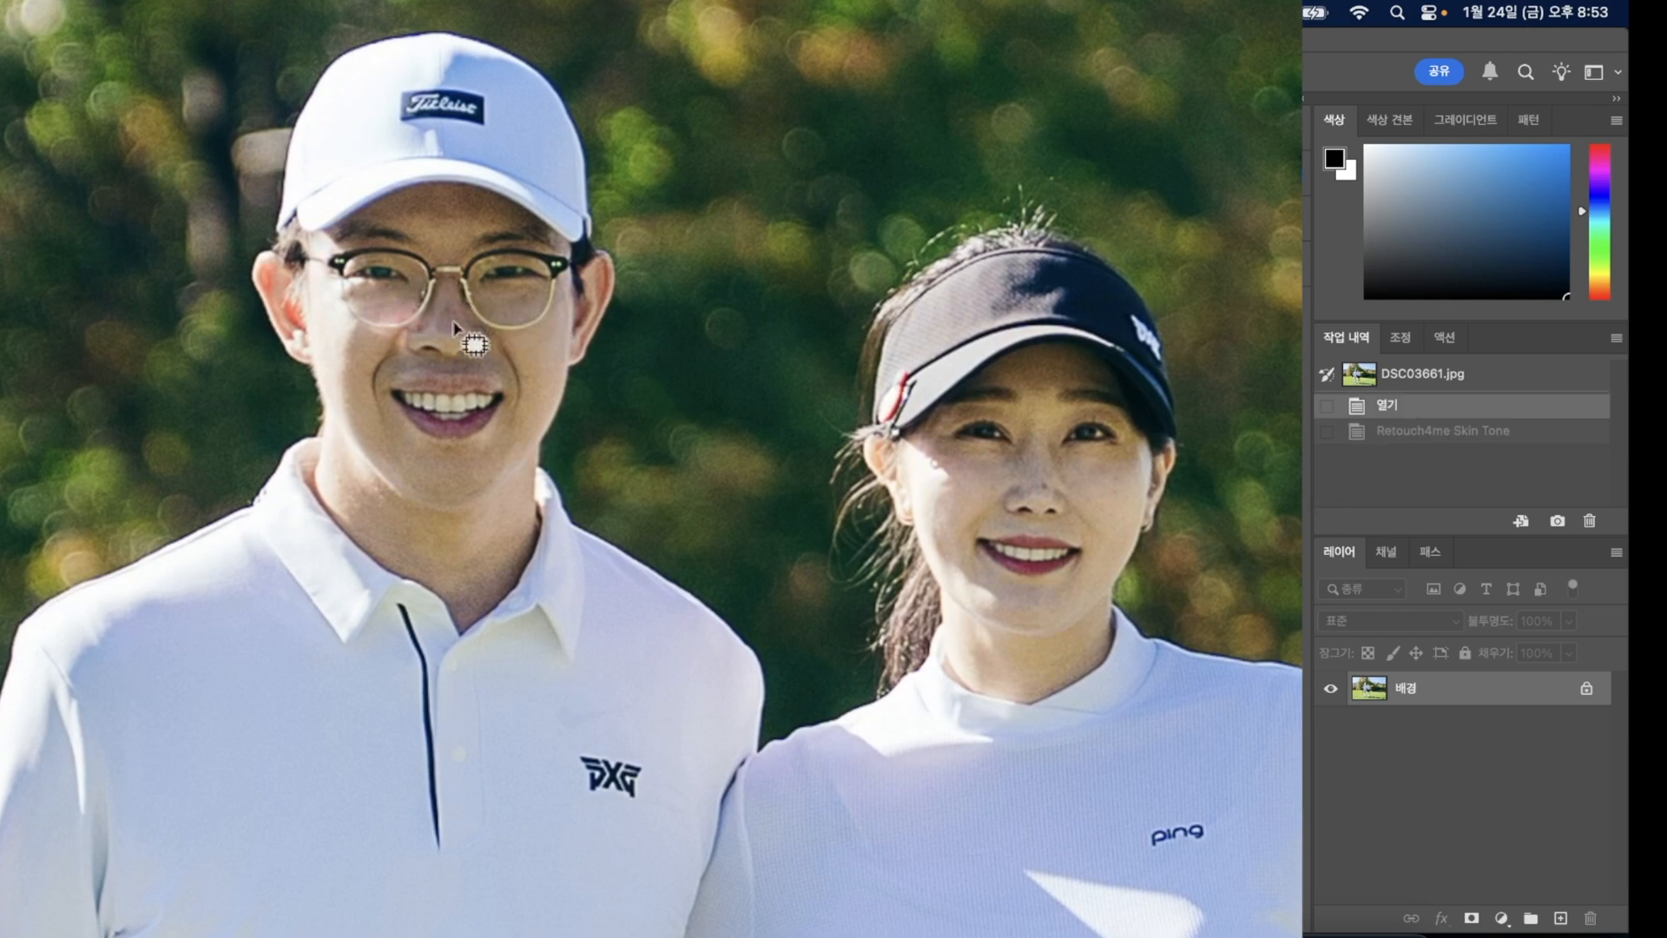
{"action": "left_click", "coordinate": [1394, 431]}
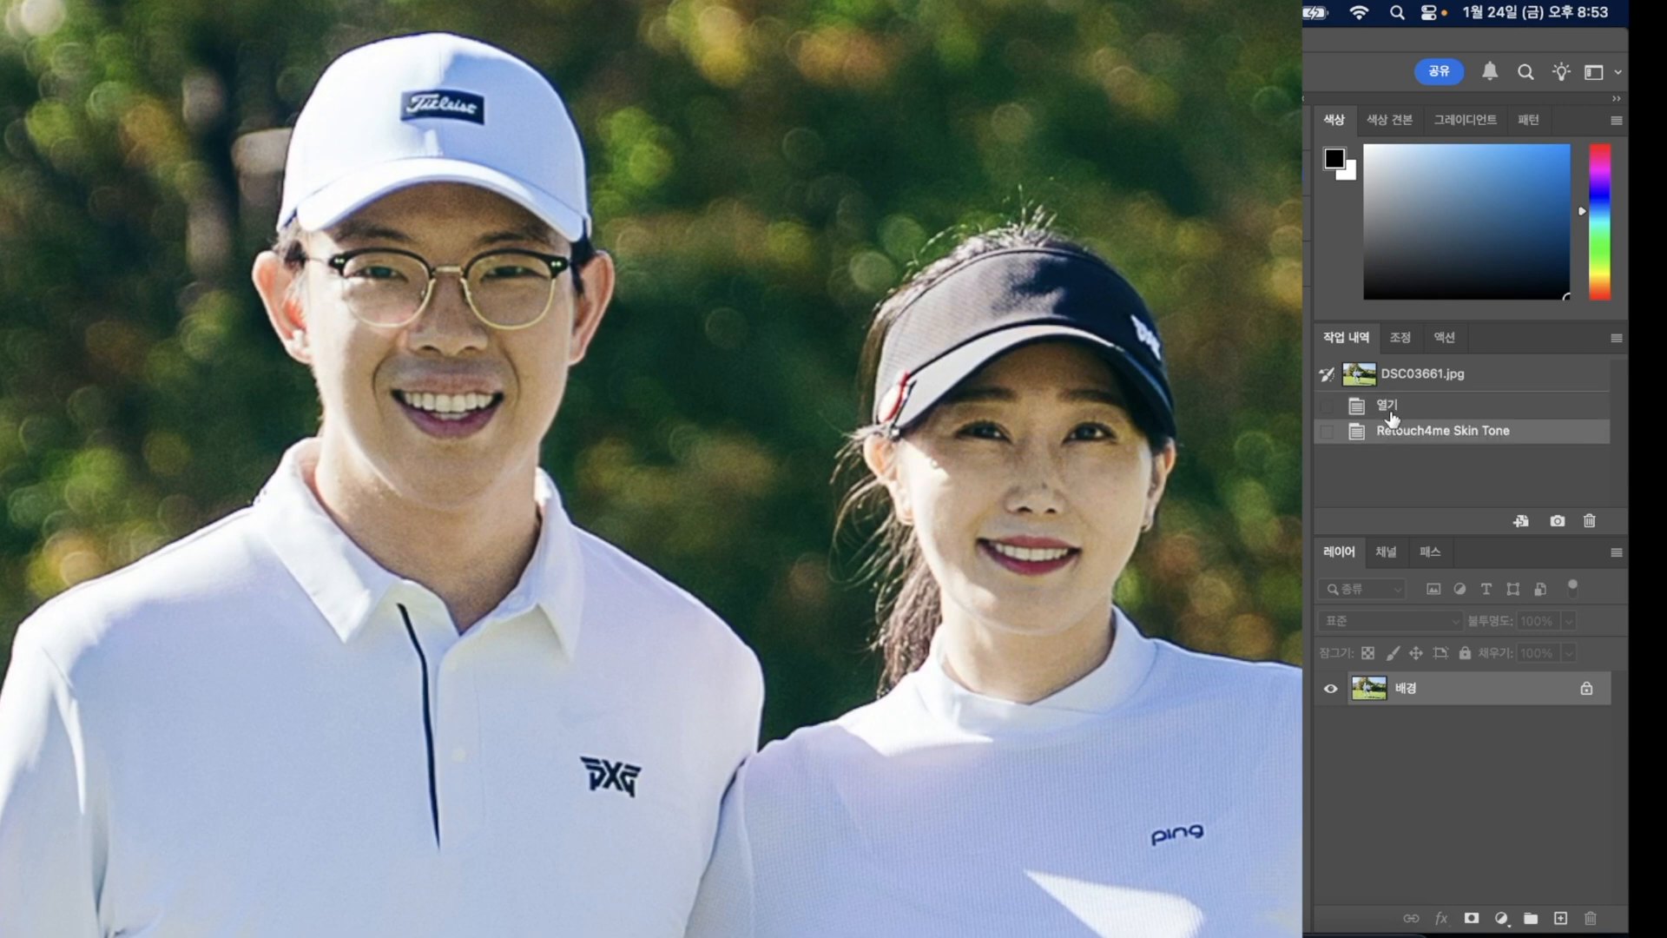
{"action": "left_click", "coordinate": [1390, 408]}
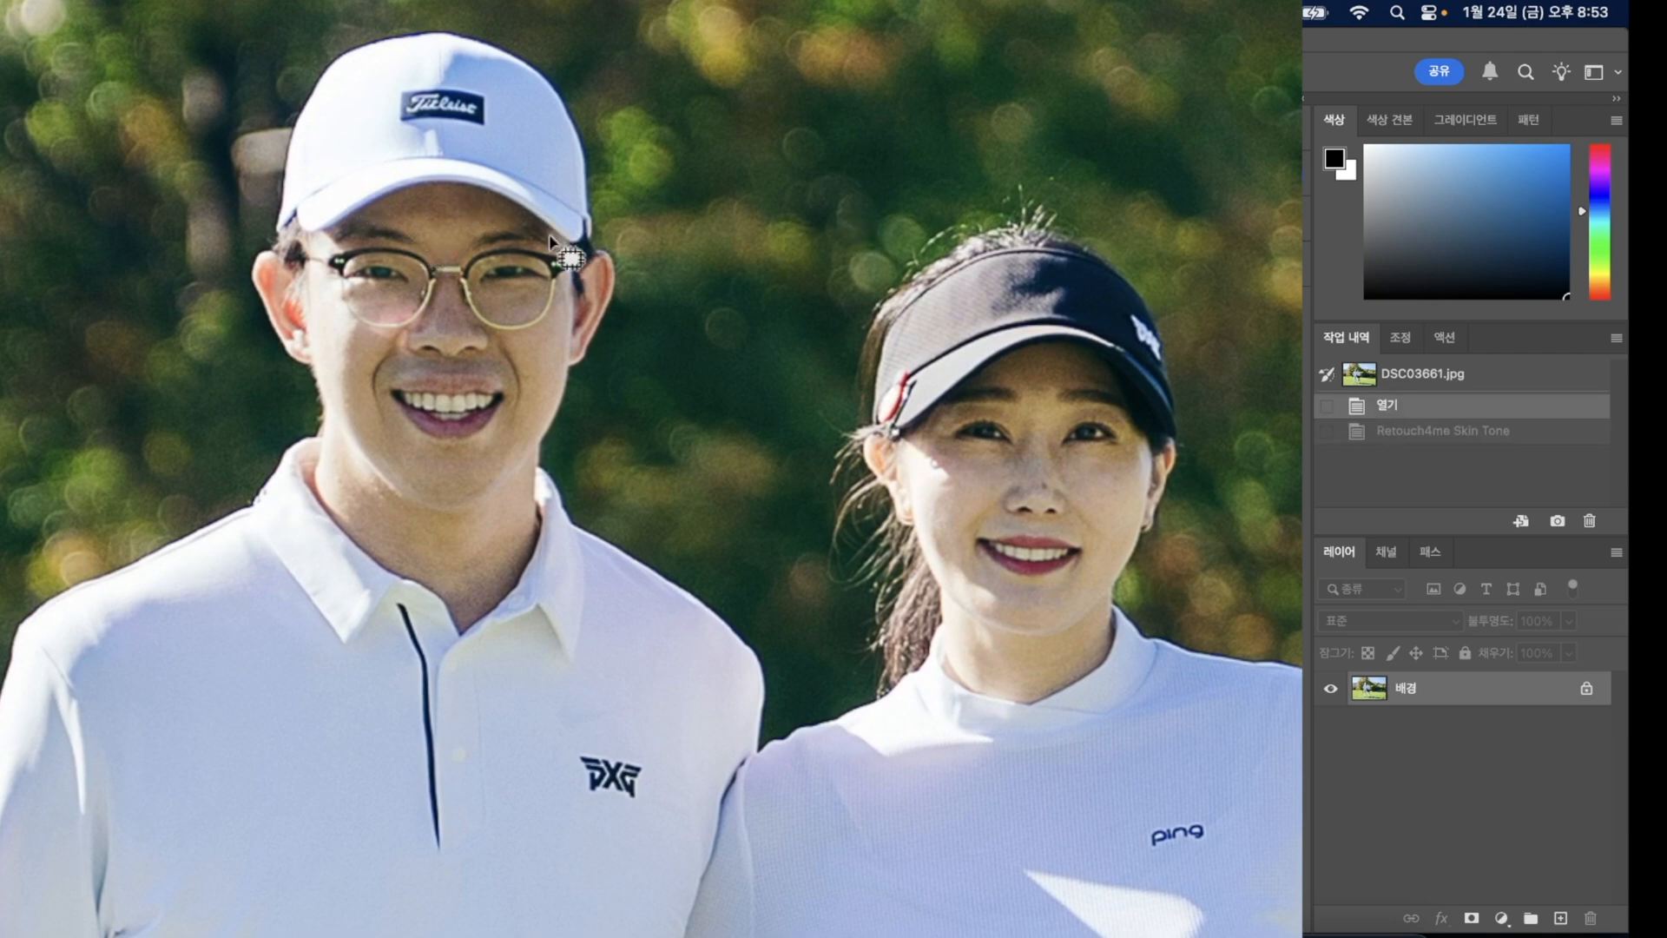
{"action": "left_click", "coordinate": [1424, 434]}
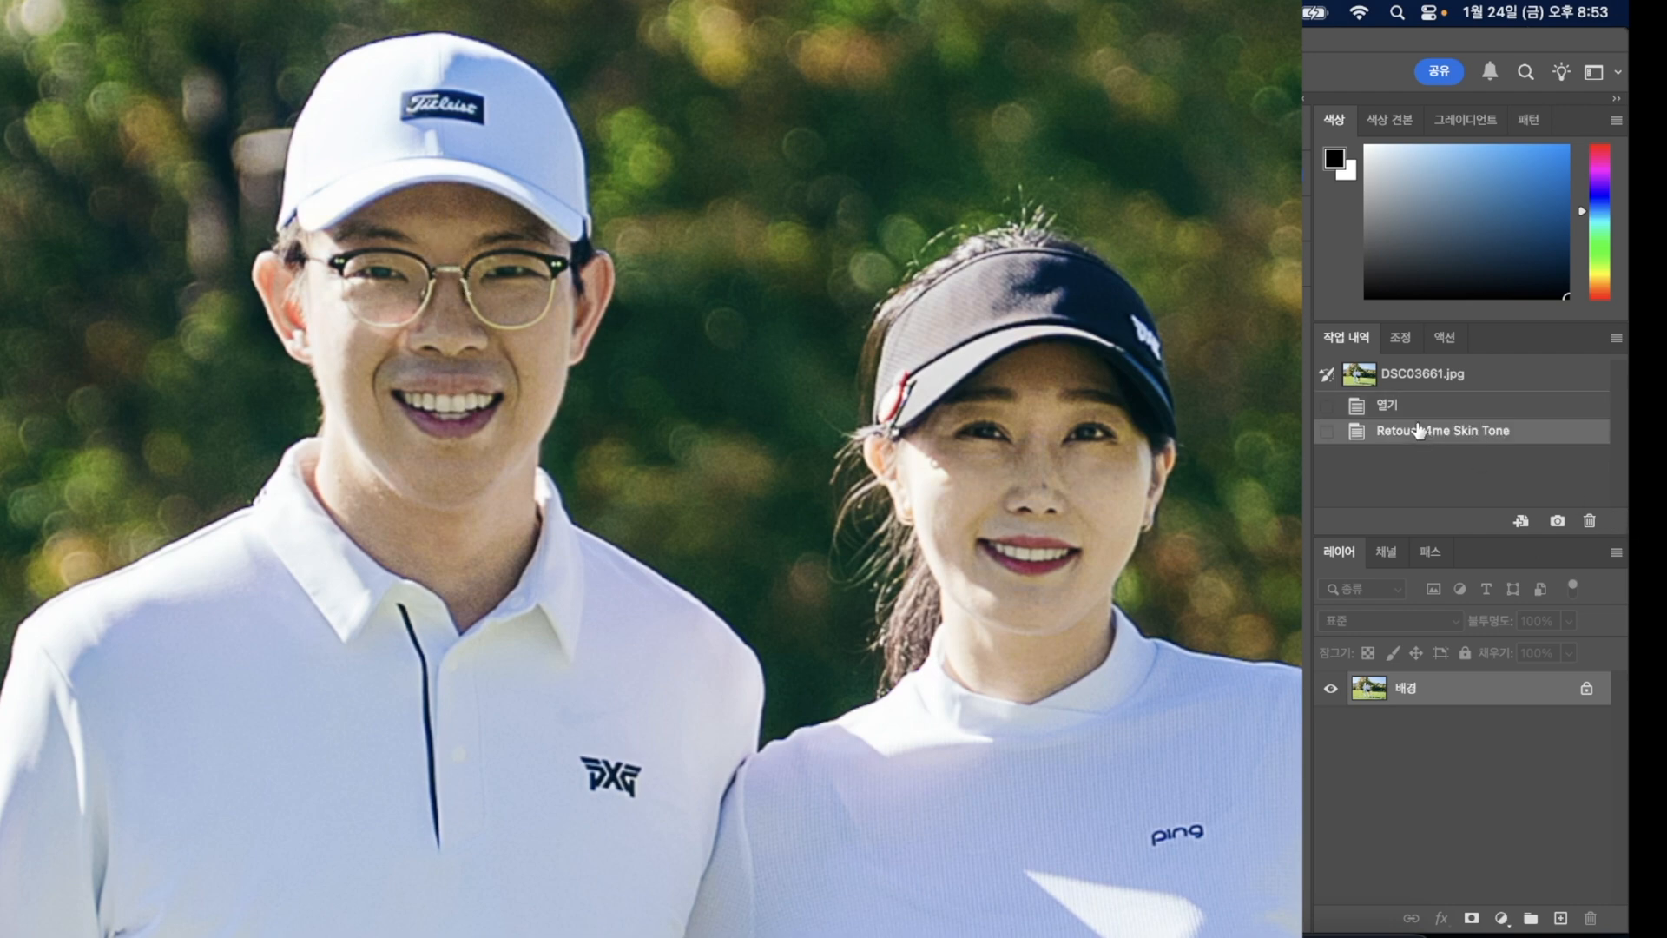
{"action": "left_click", "coordinate": [1420, 408]}
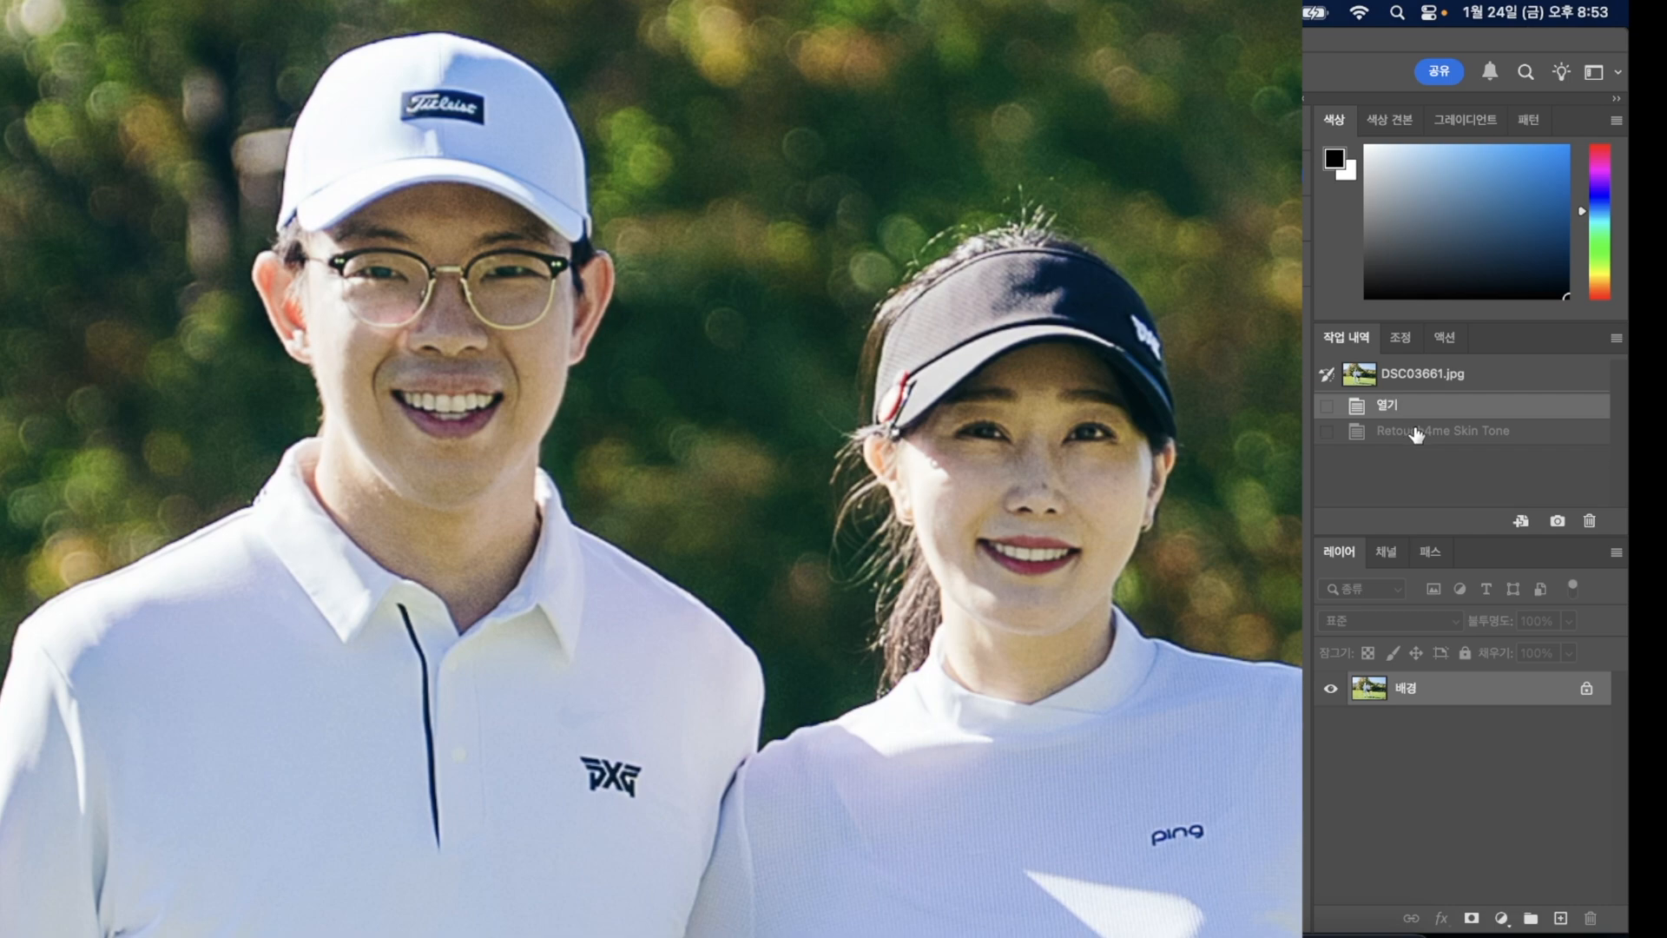
{"action": "left_click", "coordinate": [1417, 433]}
Step: Compare the woman's bare legs up close before and after Skin Tone using the history states
{"action": "scroll", "coordinate": [916, 426], "scroll_direction": "down", "scroll_amount": 5}
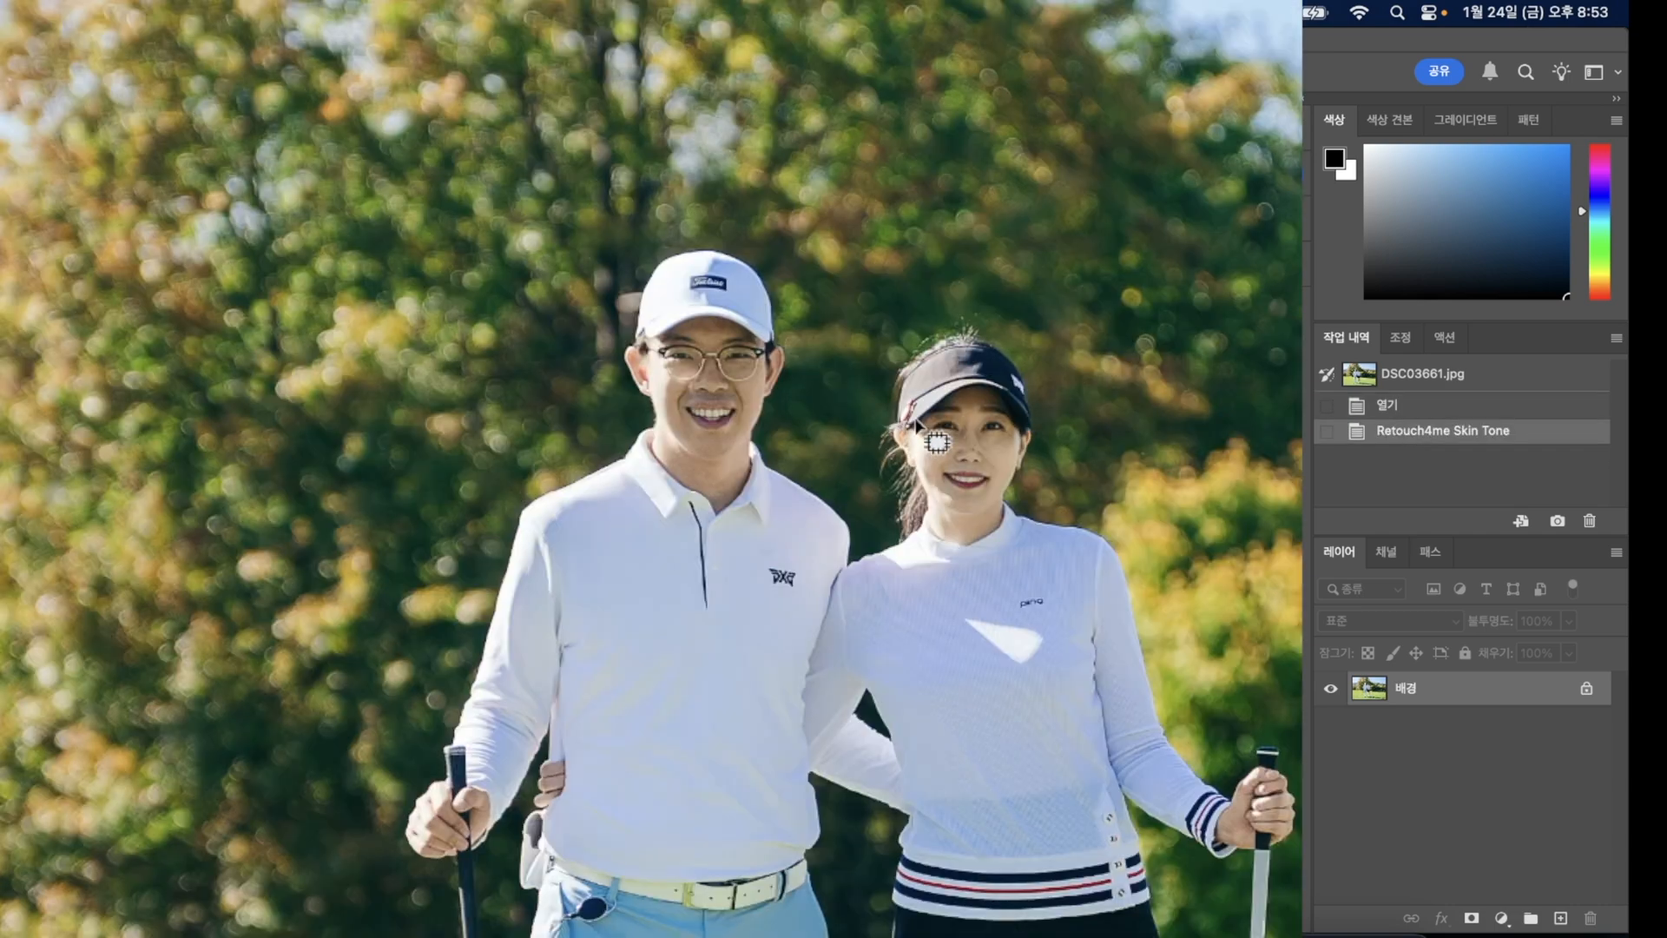
{"action": "scroll", "coordinate": [916, 426], "scroll_direction": "down", "scroll_amount": 3}
{"action": "scroll", "coordinate": [911, 695], "scroll_direction": "up", "scroll_amount": 4}
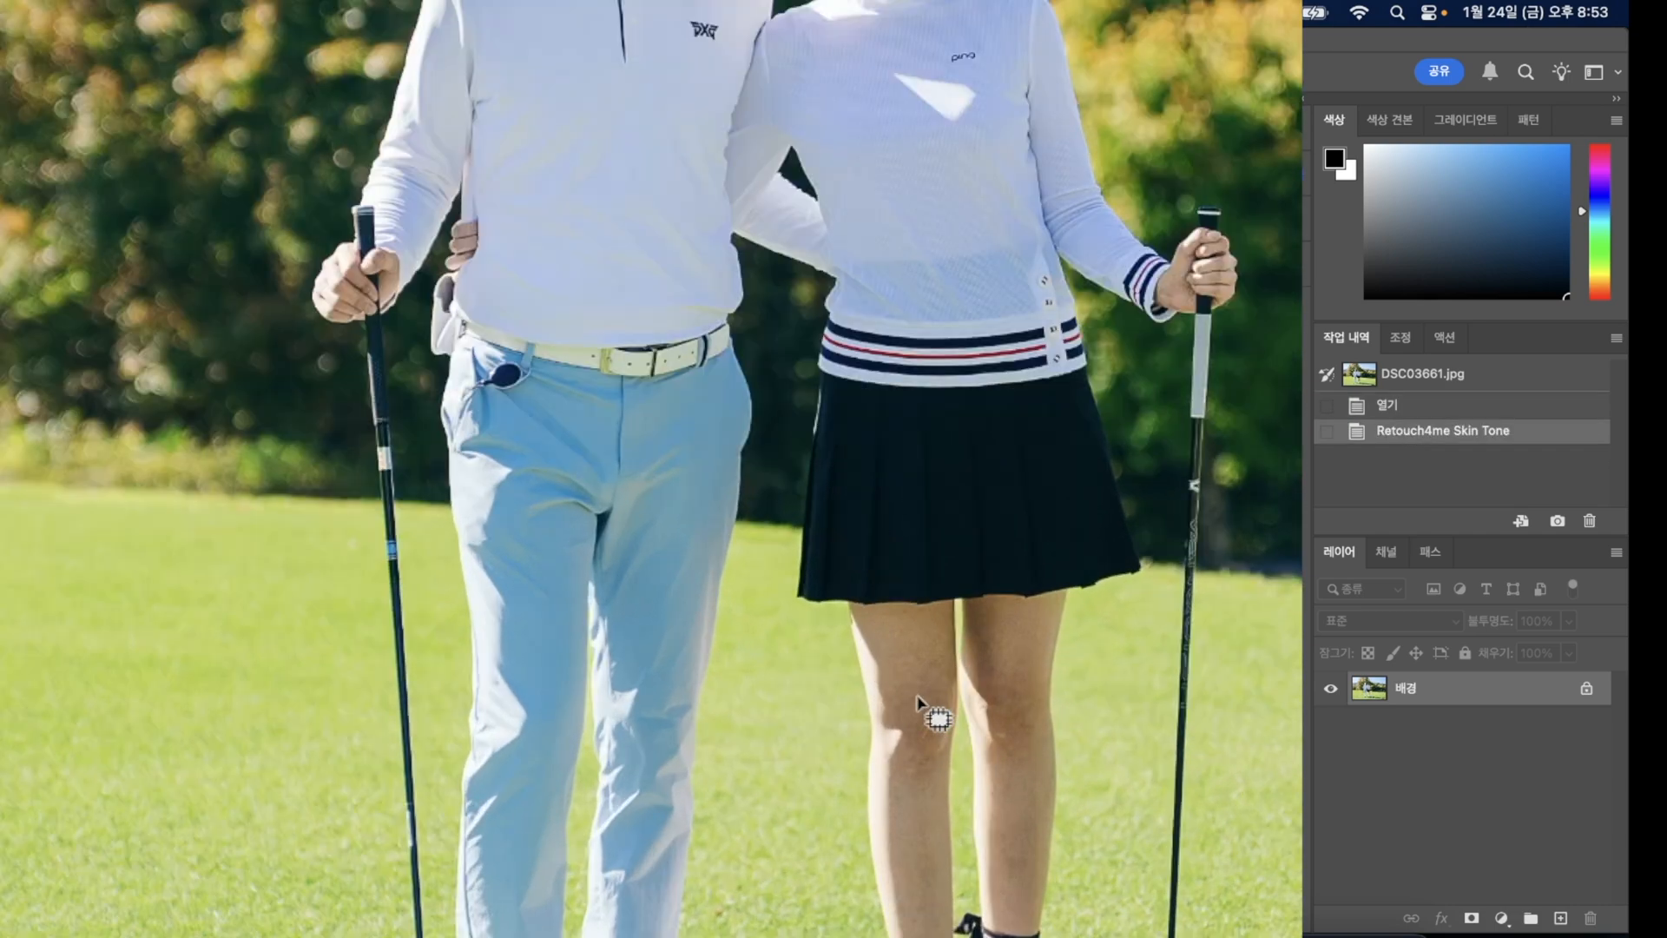
{"action": "scroll", "coordinate": [921, 703], "scroll_direction": "up", "scroll_amount": 4}
{"action": "left_click_drag", "start_coordinate": [1004, 715], "coordinate": [932, 458]}
{"action": "scroll", "coordinate": [968, 525], "scroll_direction": "up", "scroll_amount": 1}
{"action": "left_click_drag", "start_coordinate": [980, 554], "coordinate": [912, 436]}
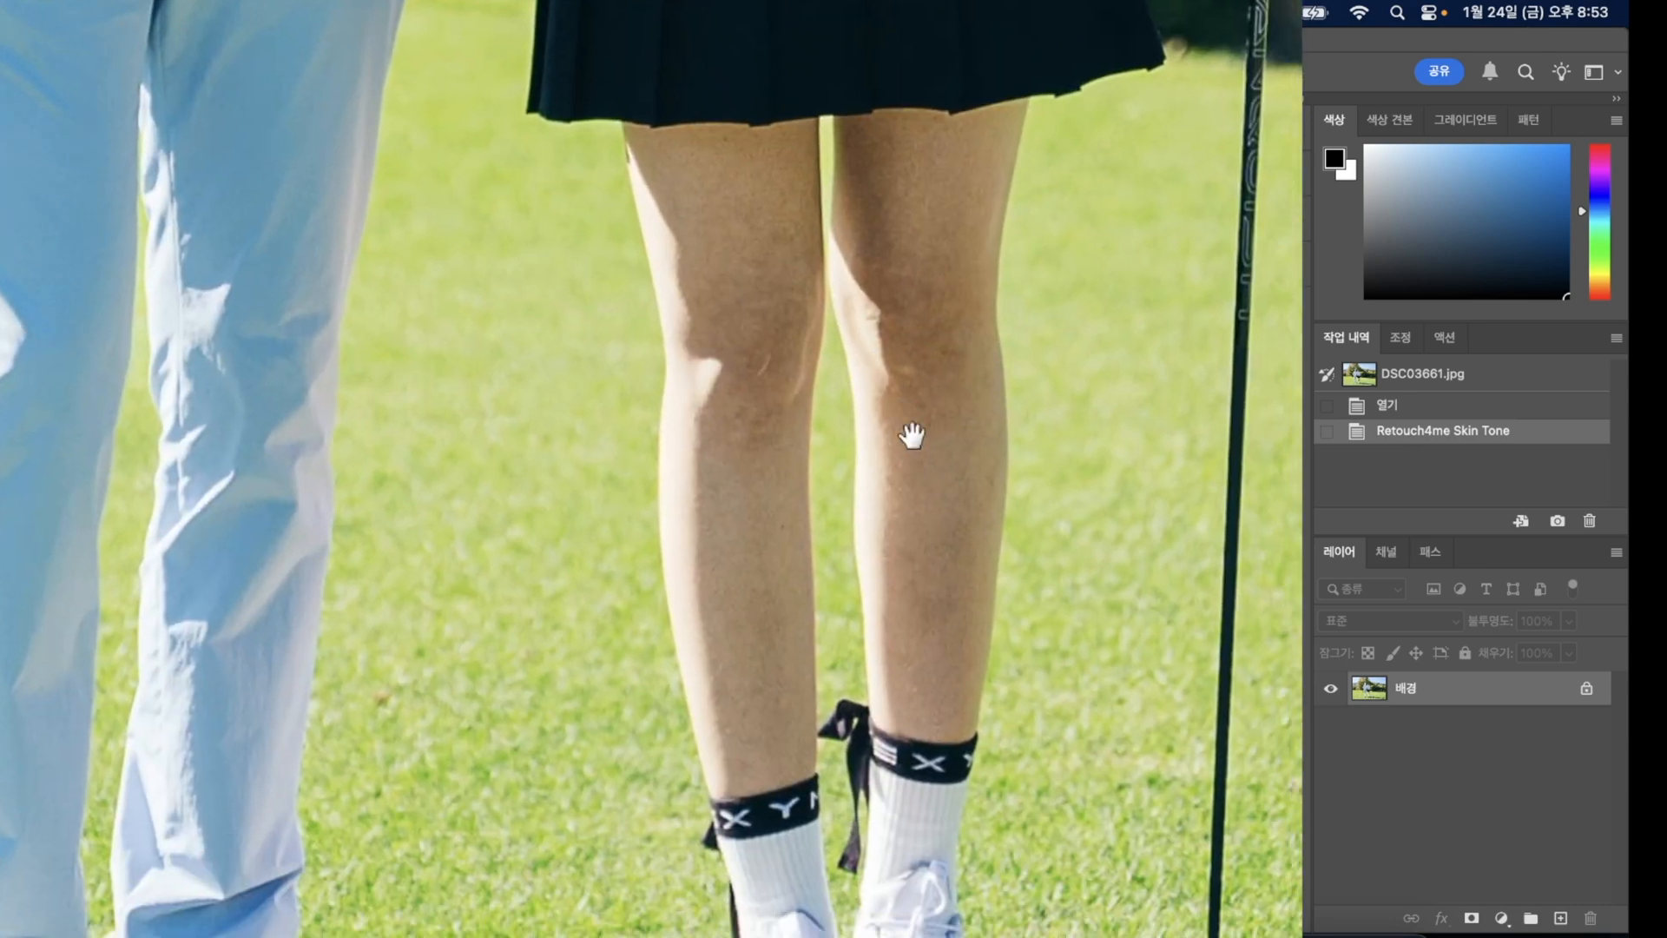
{"action": "scroll", "coordinate": [912, 435], "scroll_direction": "up", "scroll_amount": 1}
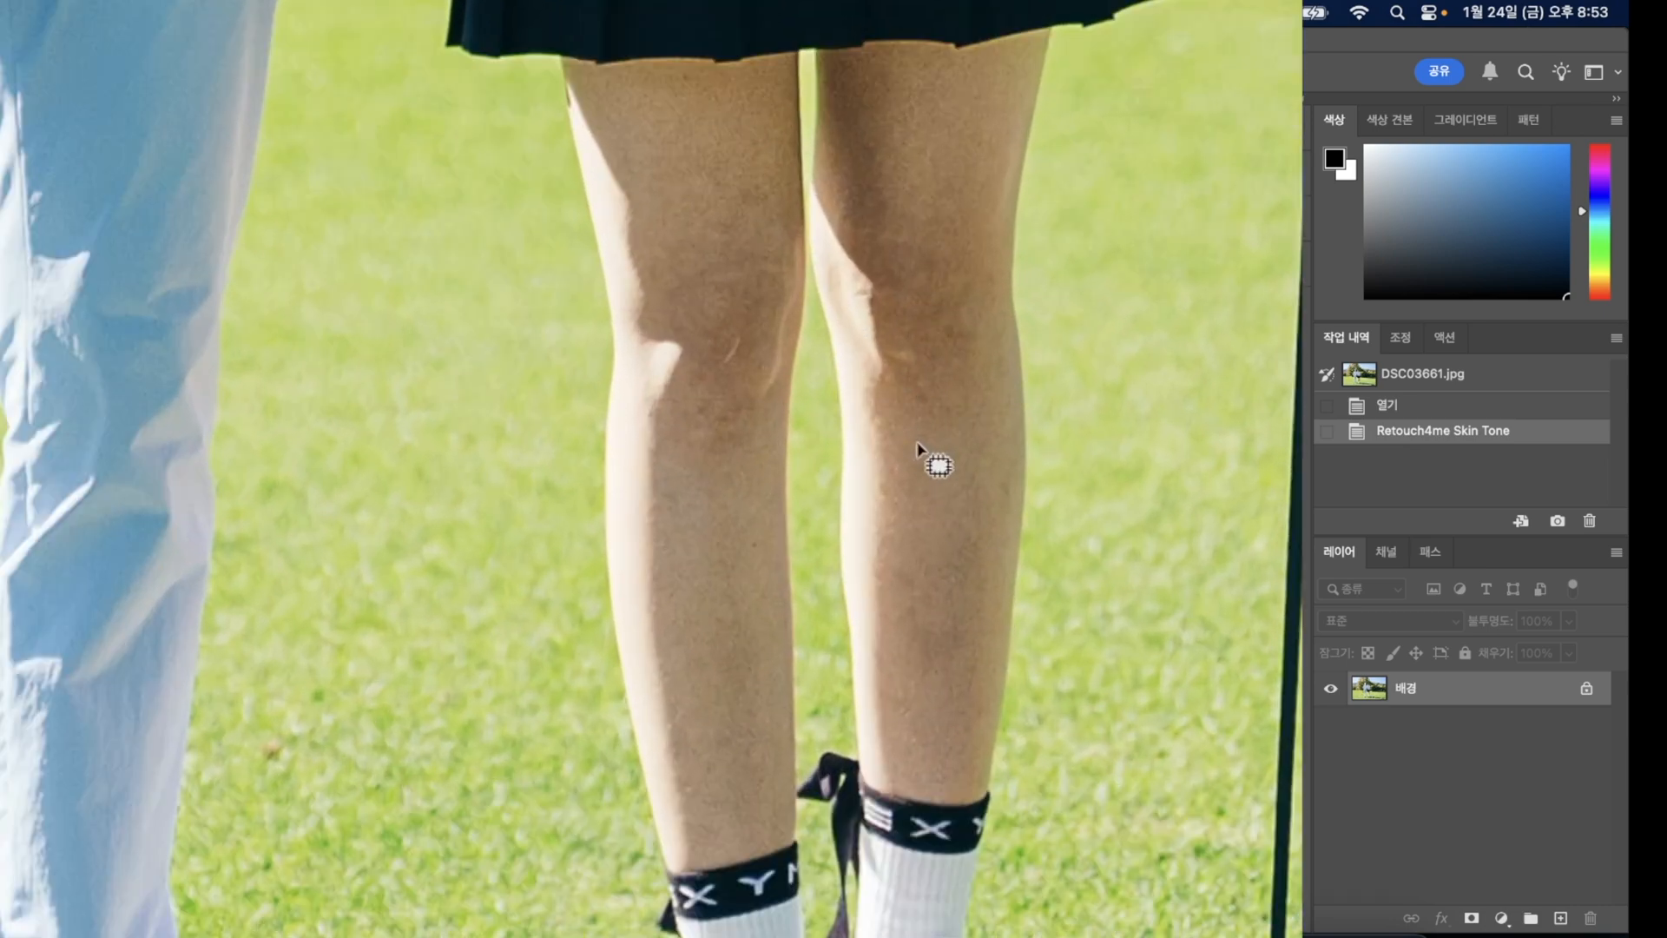
{"action": "left_click", "coordinate": [1413, 408]}
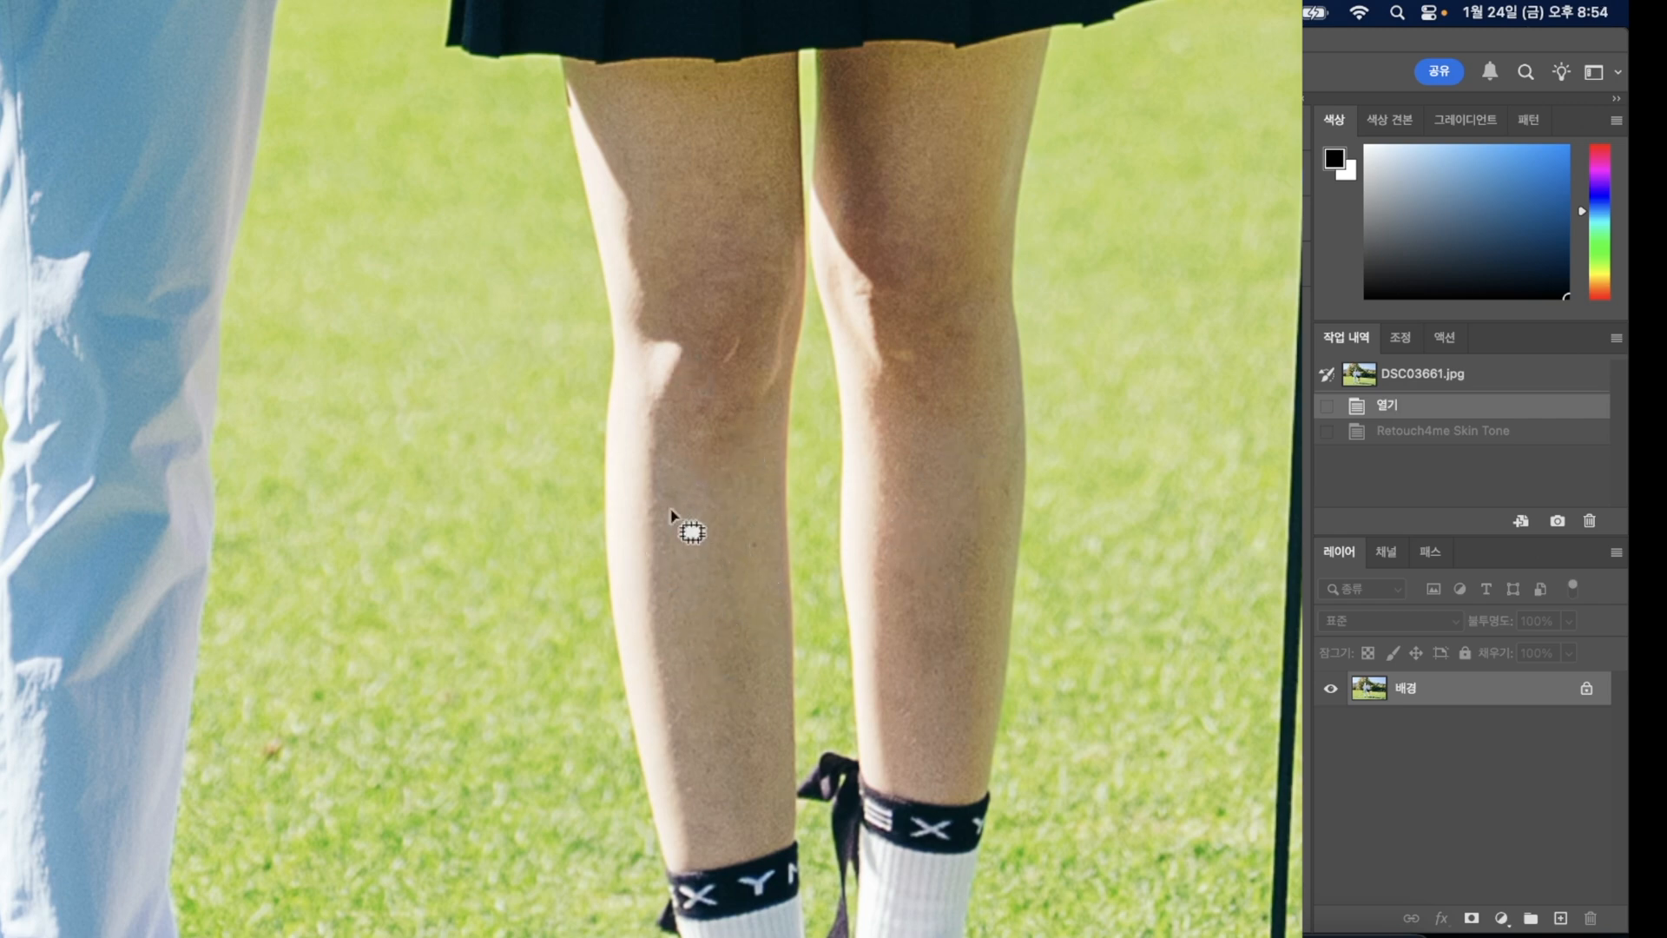
{"action": "left_click", "coordinate": [1421, 432]}
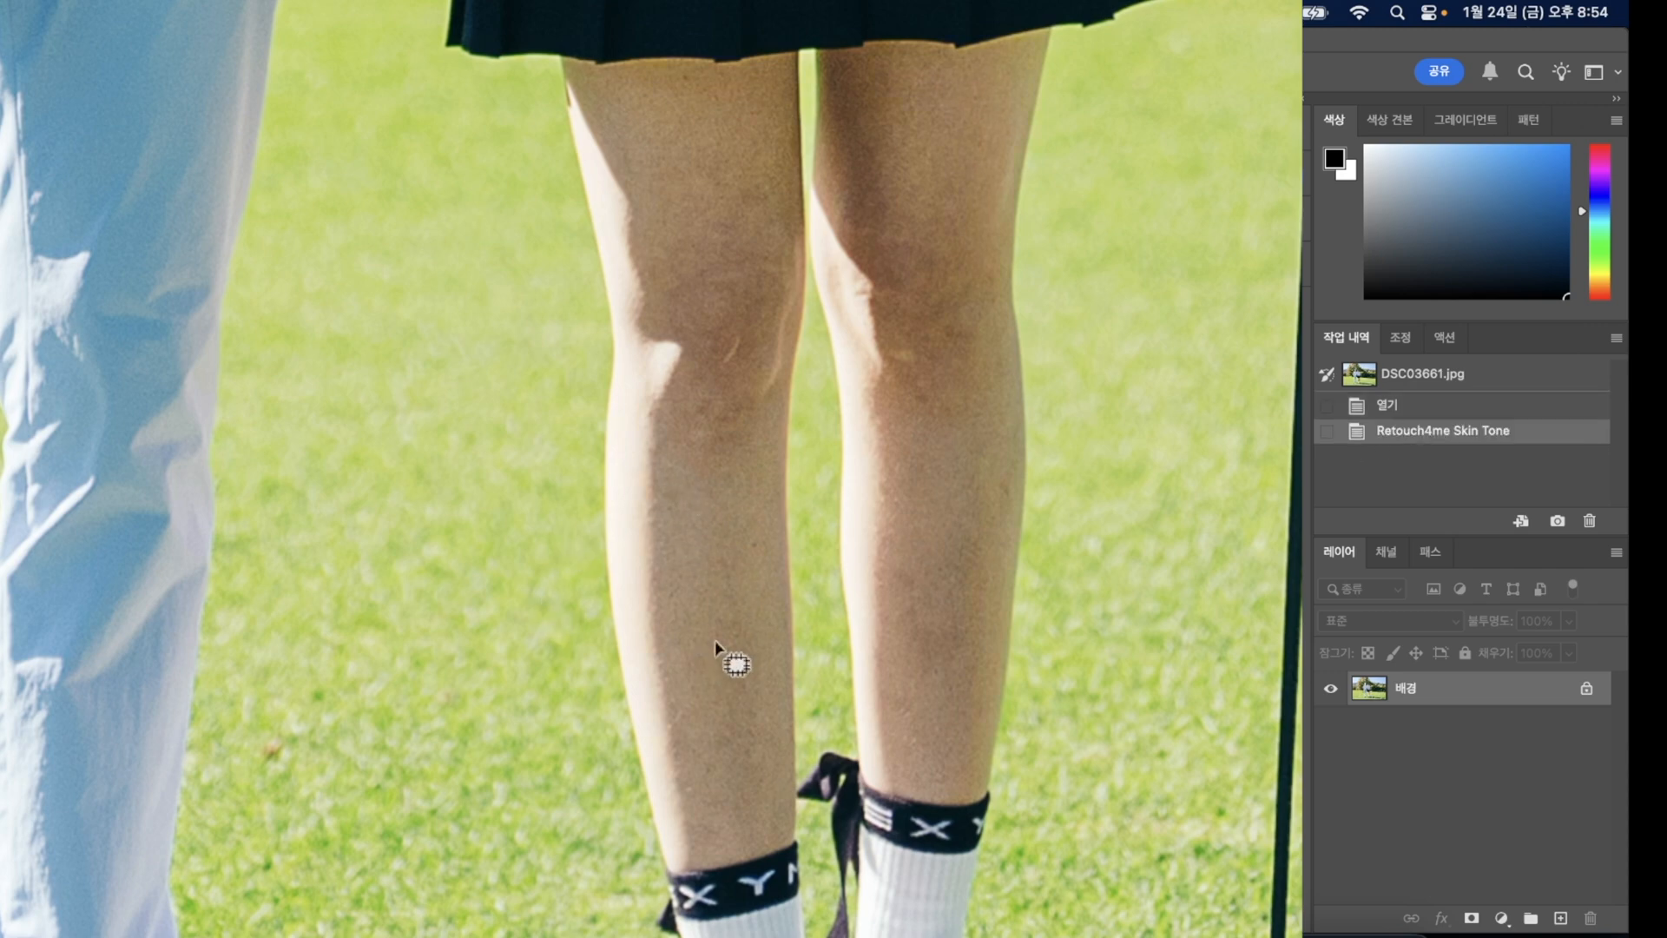
Step: Compare the man's hand on the golf club up close before and after Skin Tone
{"action": "scroll", "coordinate": [556, 594], "scroll_direction": "down", "scroll_amount": 5}
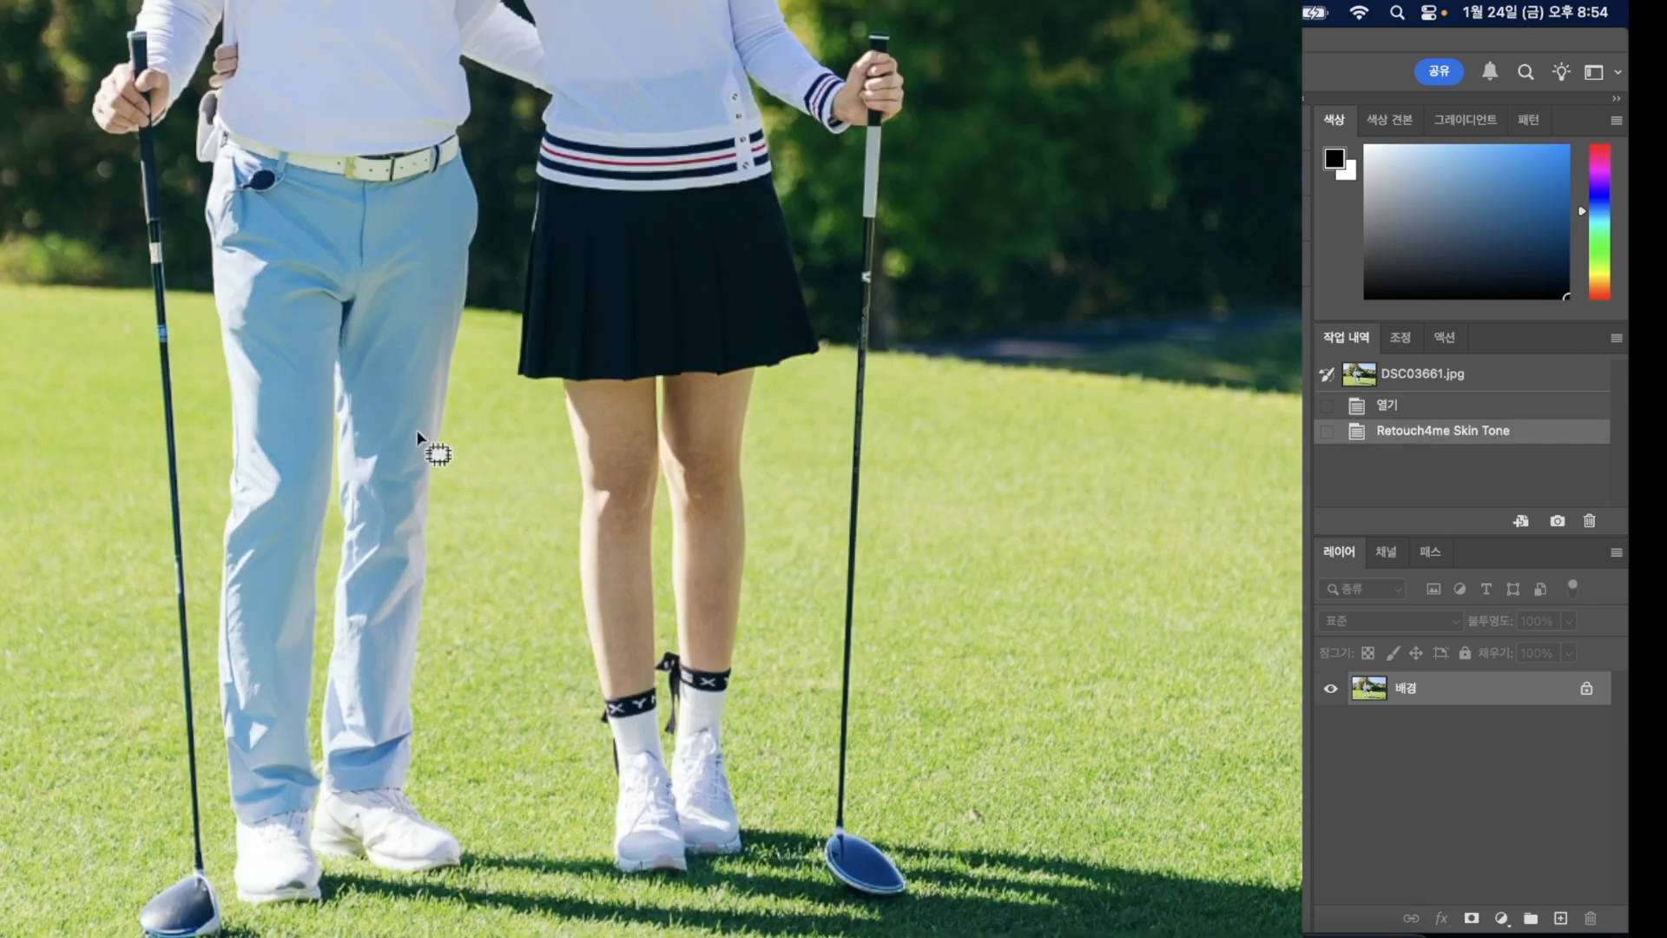
{"action": "left_click_drag", "start_coordinate": [95, 110], "coordinate": [271, 285]}
{"action": "scroll", "coordinate": [282, 291], "scroll_direction": "up", "scroll_amount": 10}
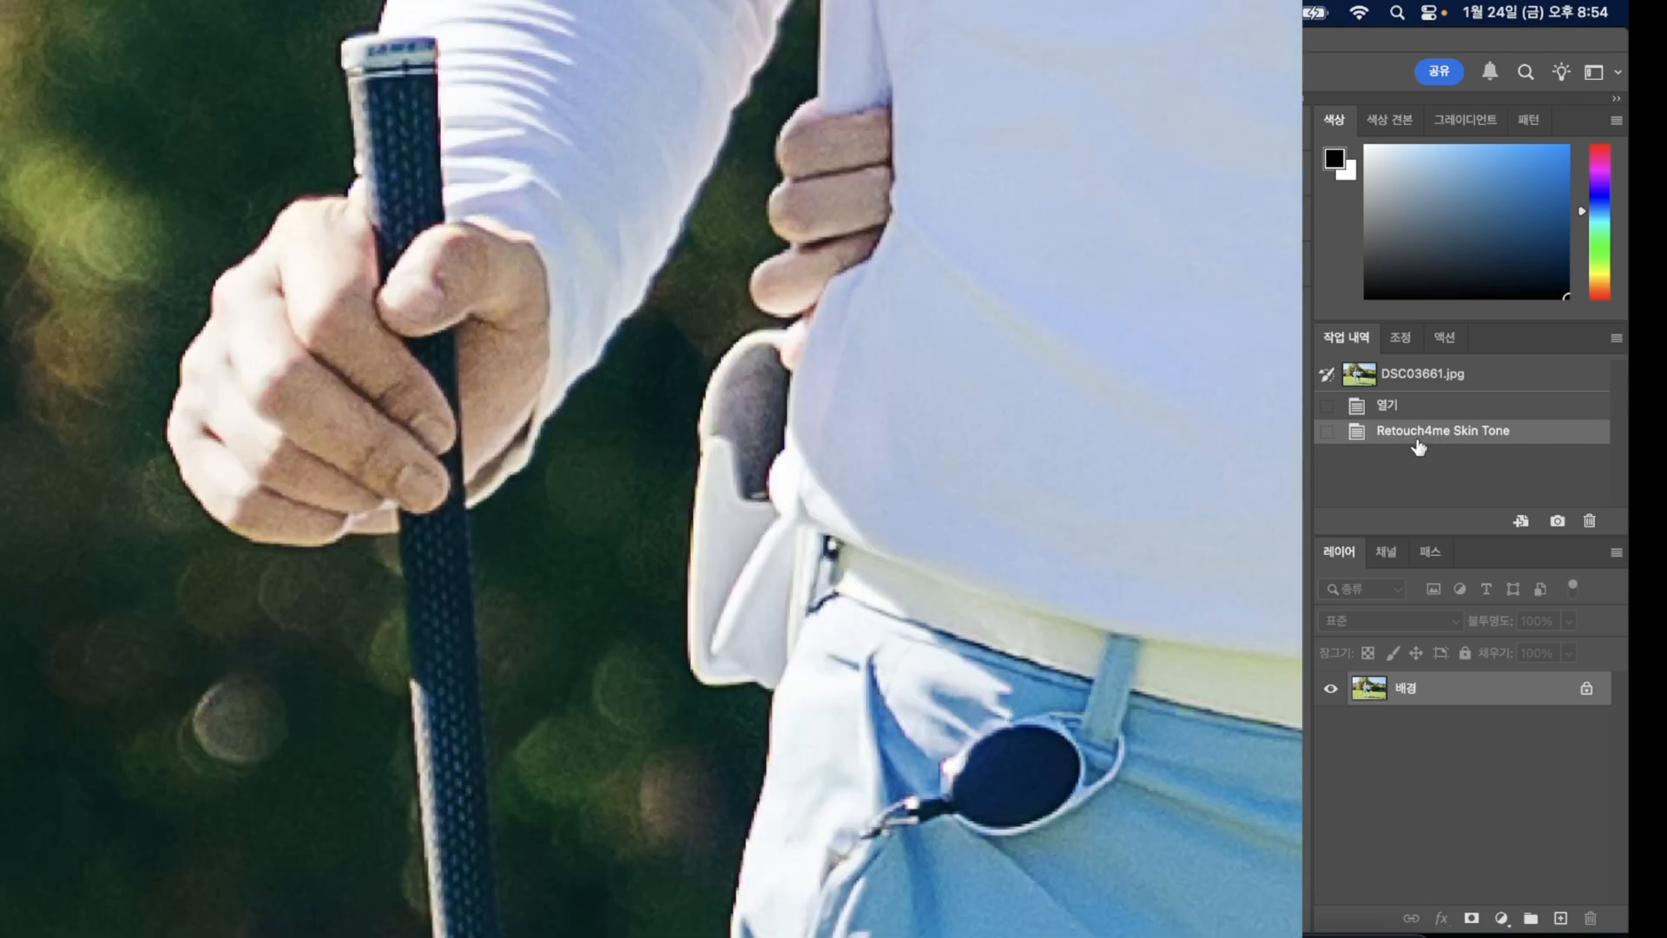
{"action": "left_click", "coordinate": [1454, 415]}
{"action": "left_click", "coordinate": [1450, 430]}
{"action": "left_click", "coordinate": [1447, 405]}
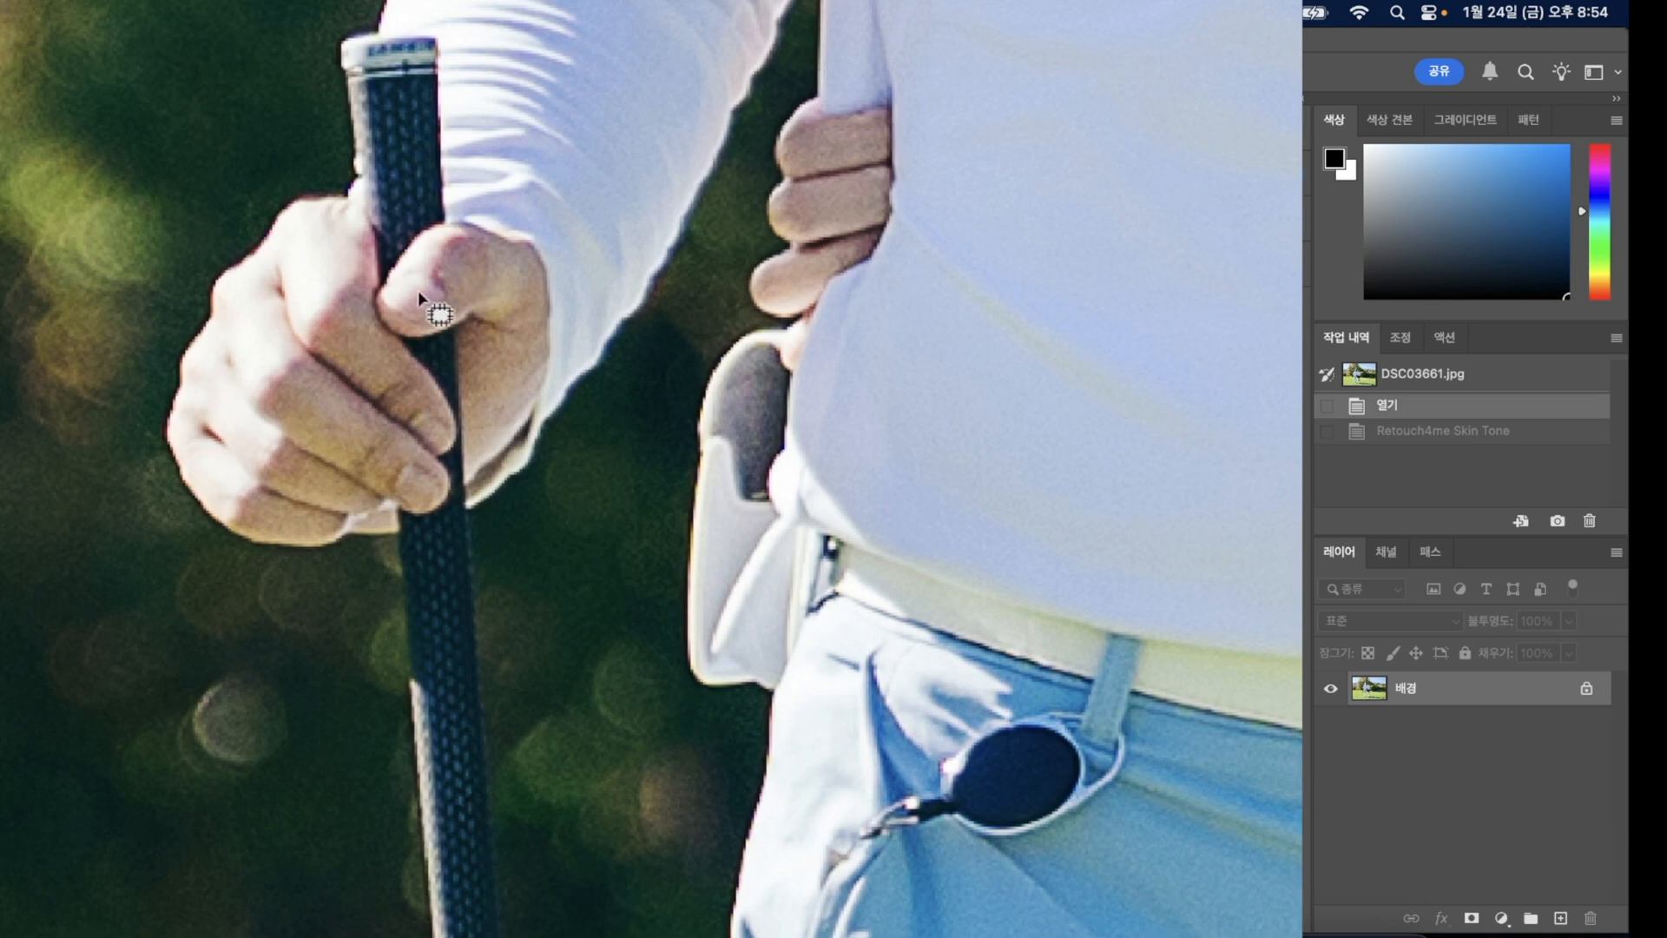
{"action": "left_click", "coordinate": [1393, 432]}
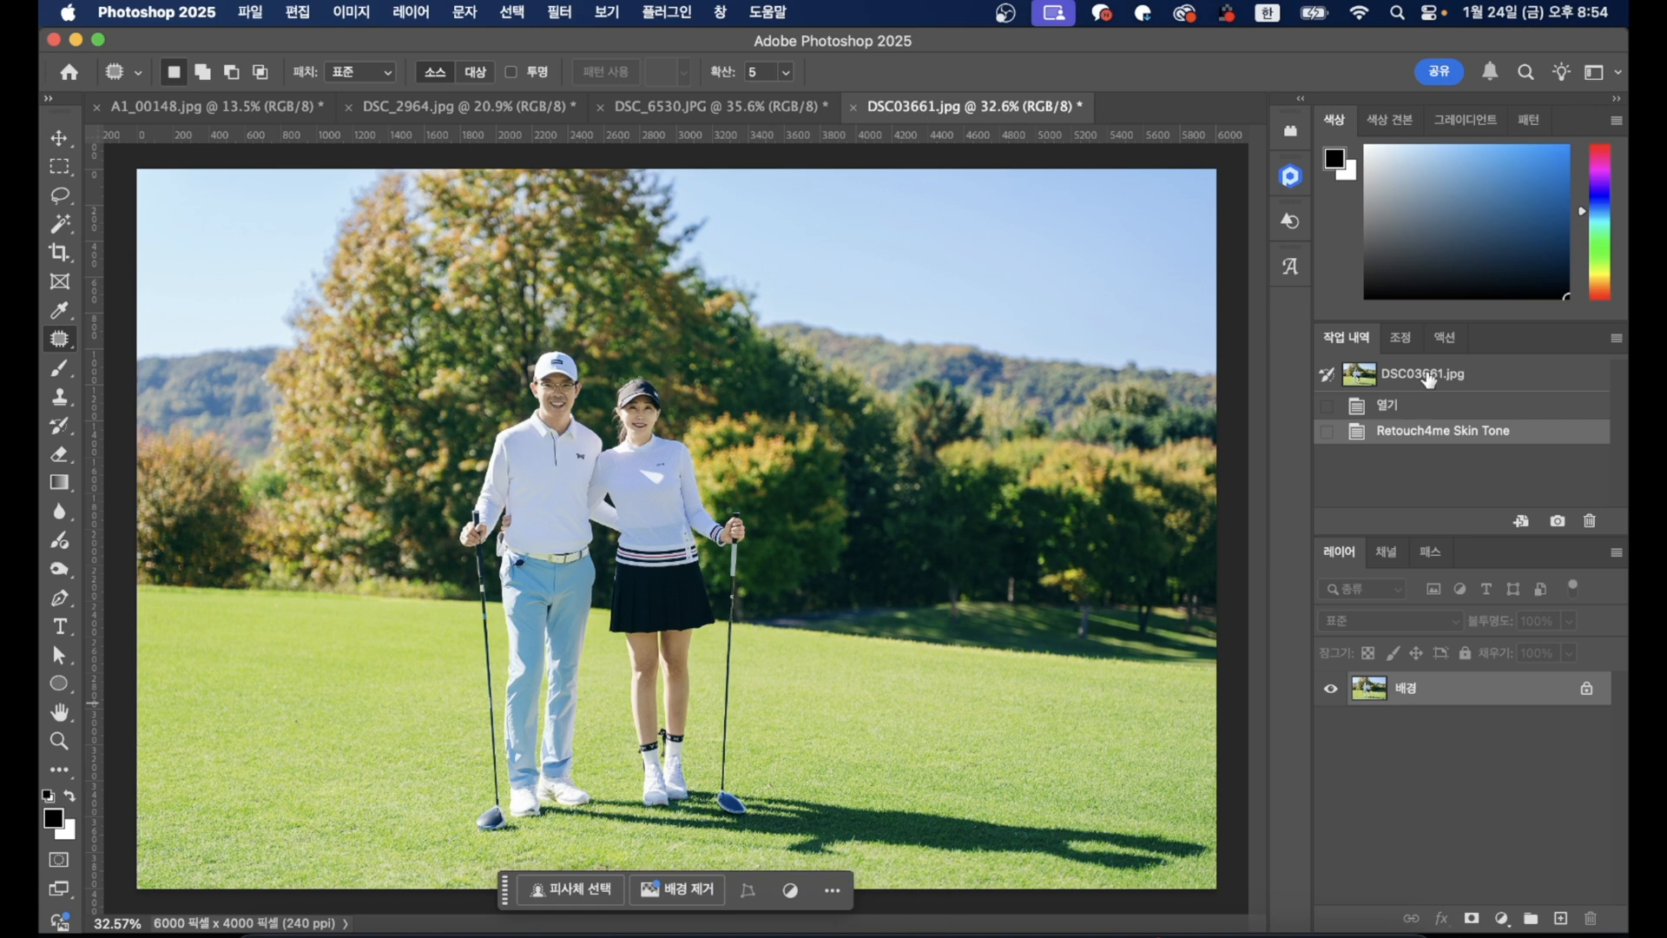
Step: Revert DSC03661.jpg to its original state and duplicate the background as a layer with the Color (색상) blend mode
{"action": "left_click", "coordinate": [1424, 406]}
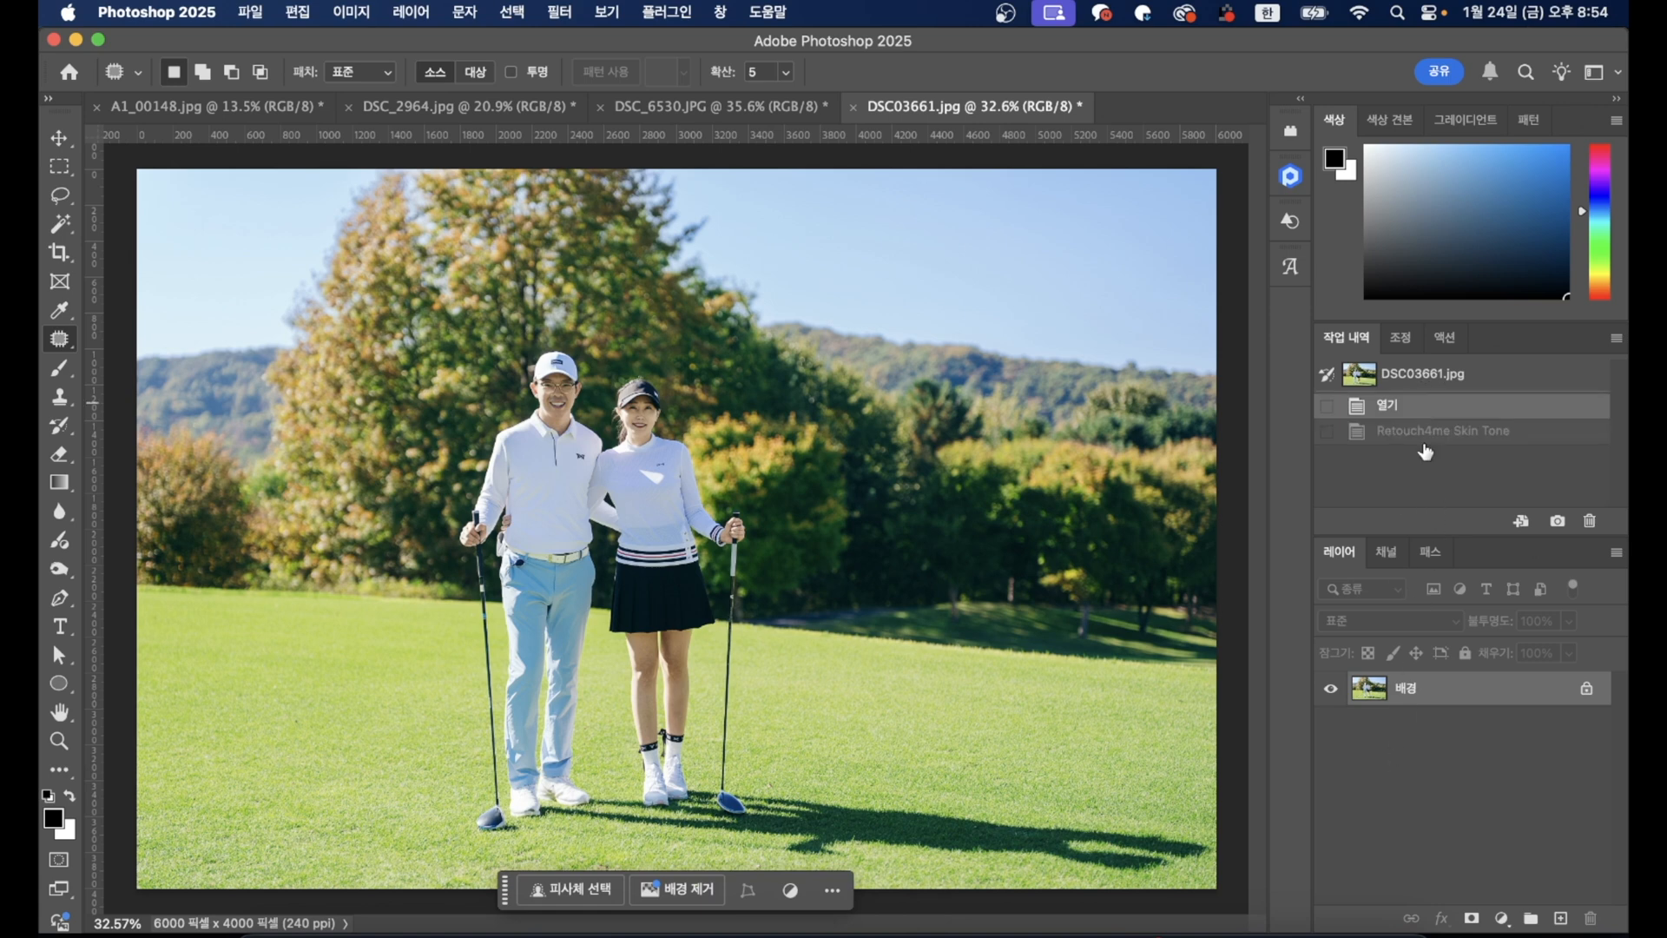
{"action": "left_click", "coordinate": [1418, 381]}
{"action": "key", "text": "ctrl+j"}
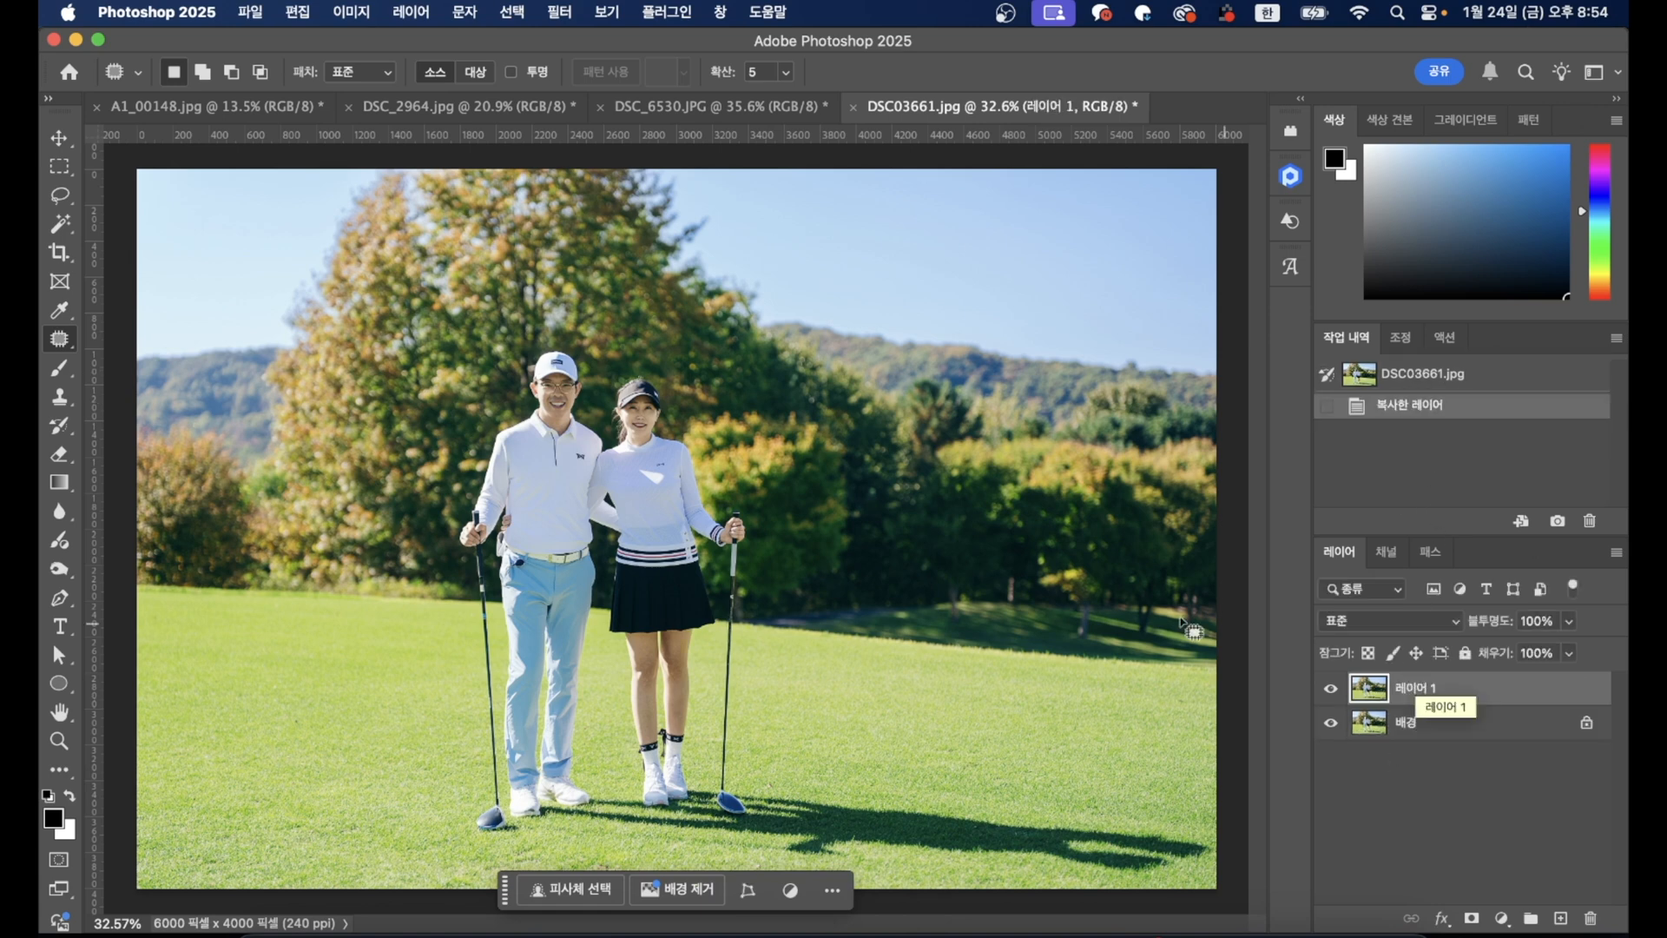
{"action": "left_click", "coordinate": [1347, 620]}
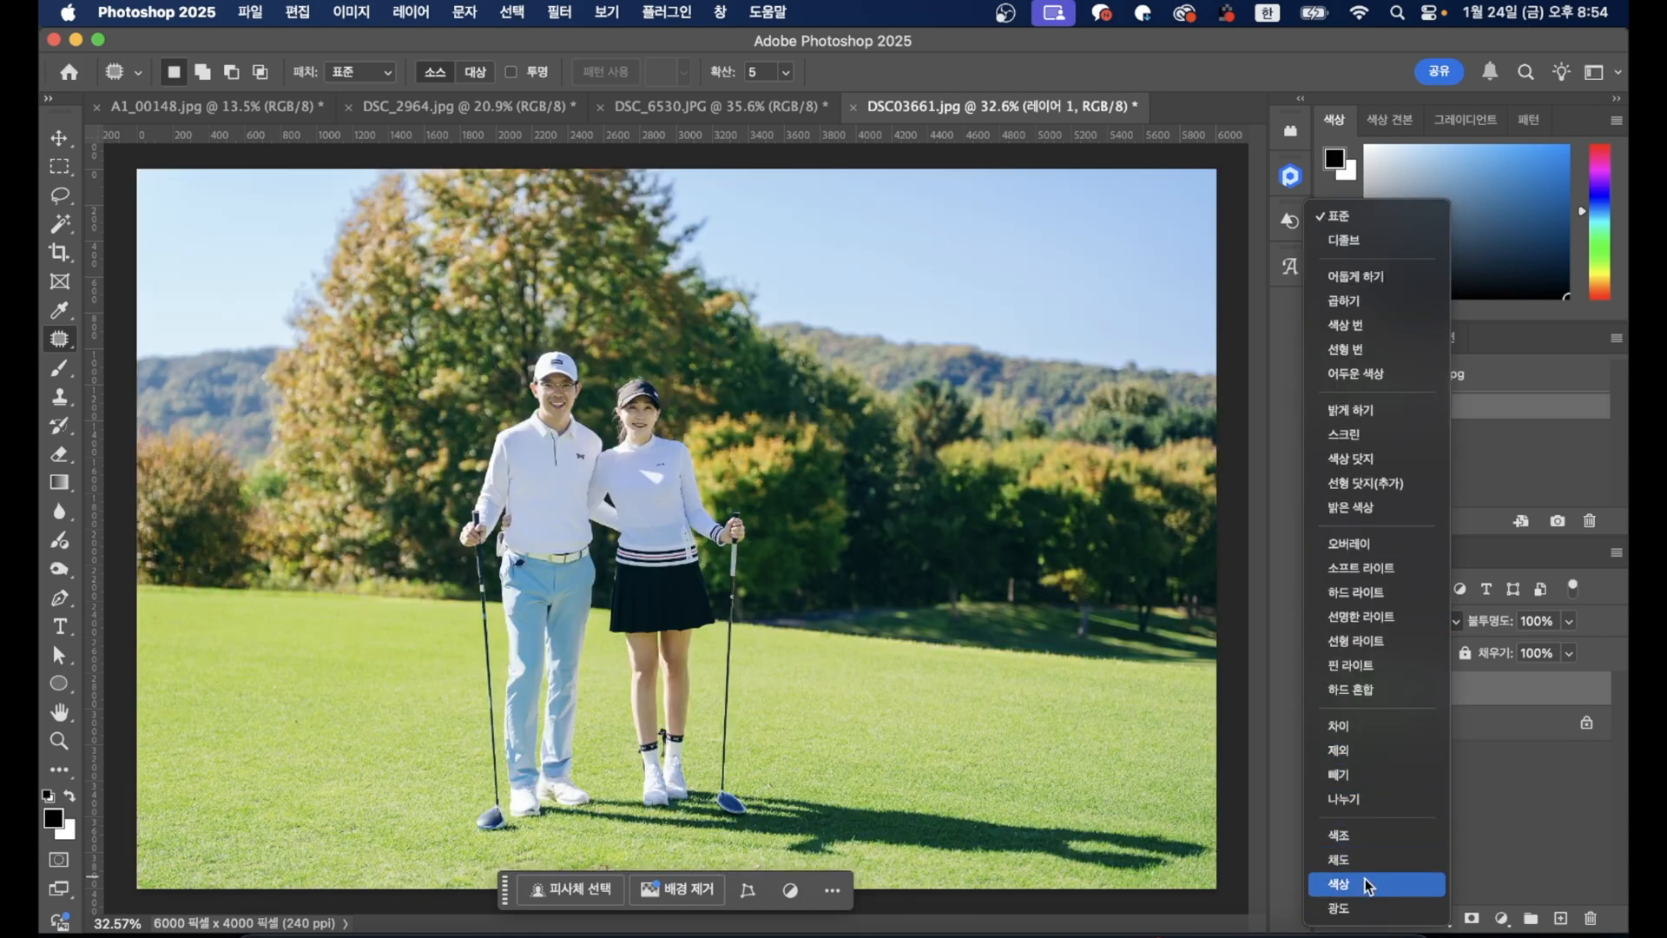
{"action": "left_click", "coordinate": [1365, 881]}
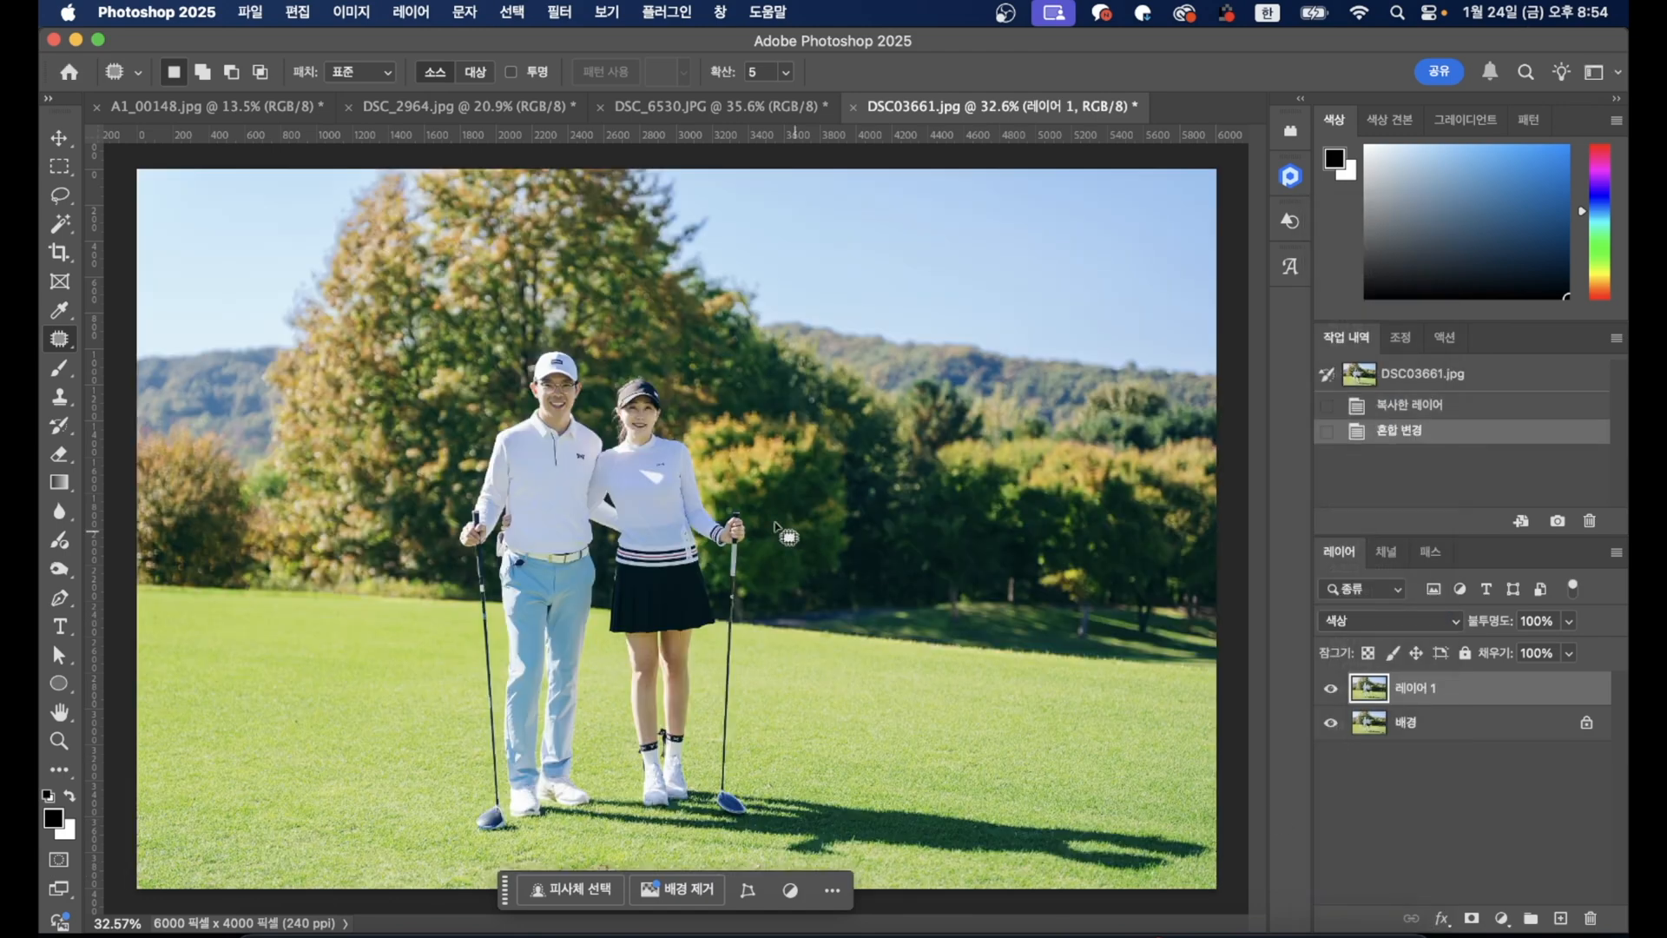
{"action": "scroll", "coordinate": [632, 437], "scroll_direction": "up", "scroll_amount": 5}
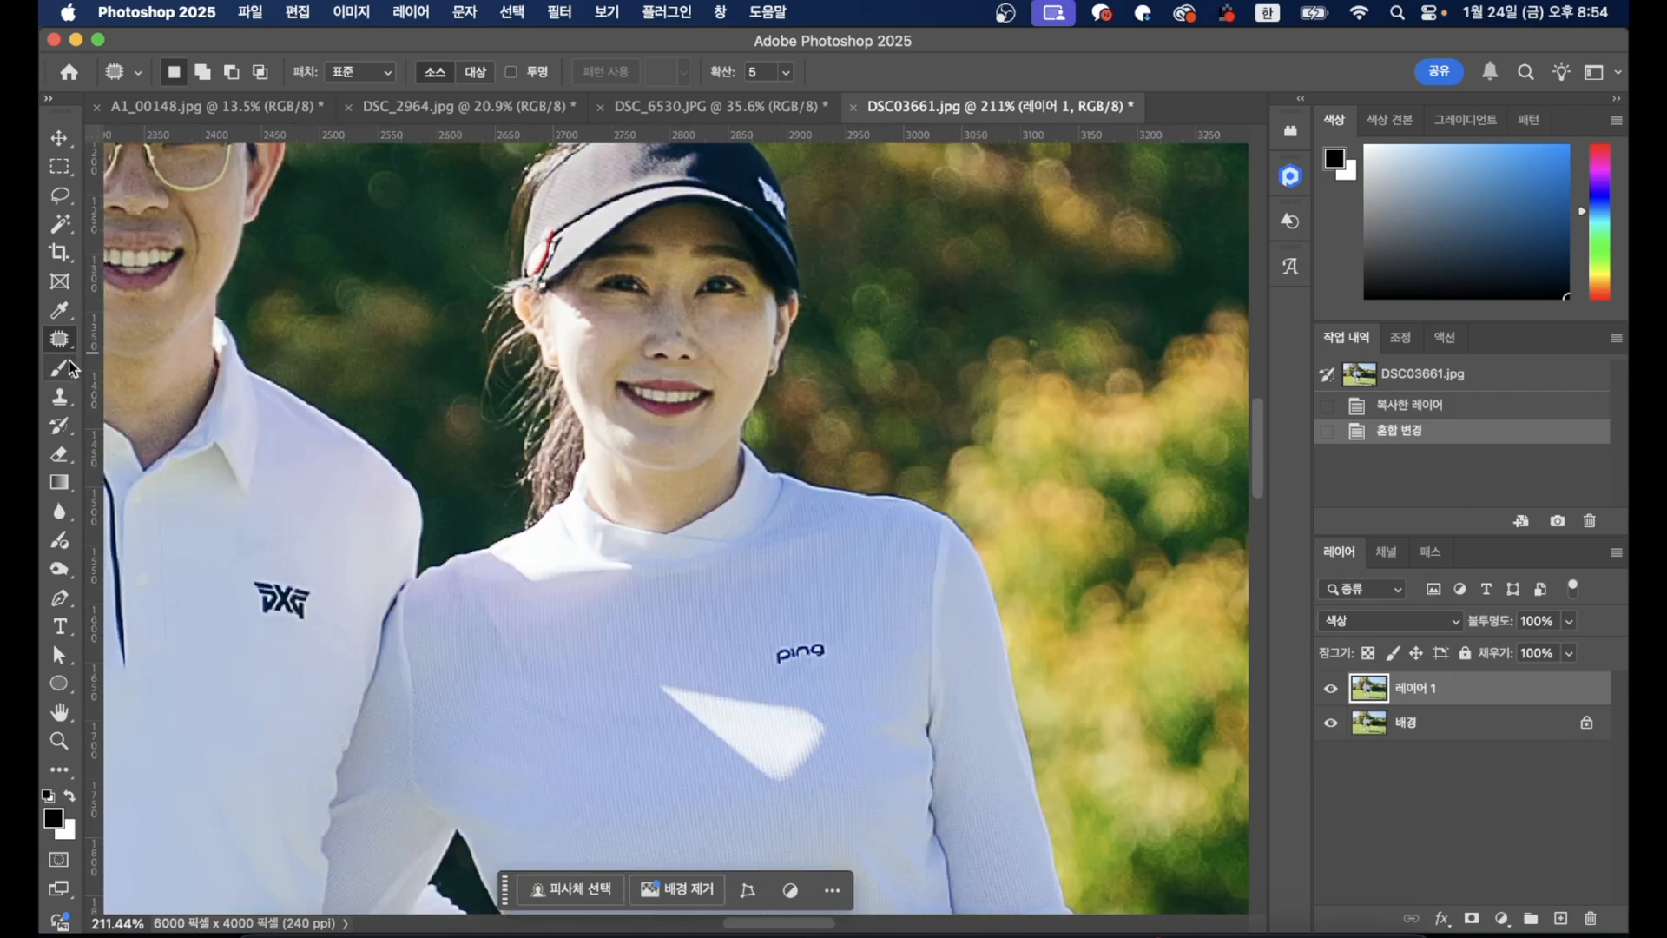
Step: Paint sampled skin color over the woman's face and chin with a size 50 brush on the Color-mode layer
{"action": "left_click", "coordinate": [60, 312]}
{"action": "left_click", "coordinate": [723, 402]}
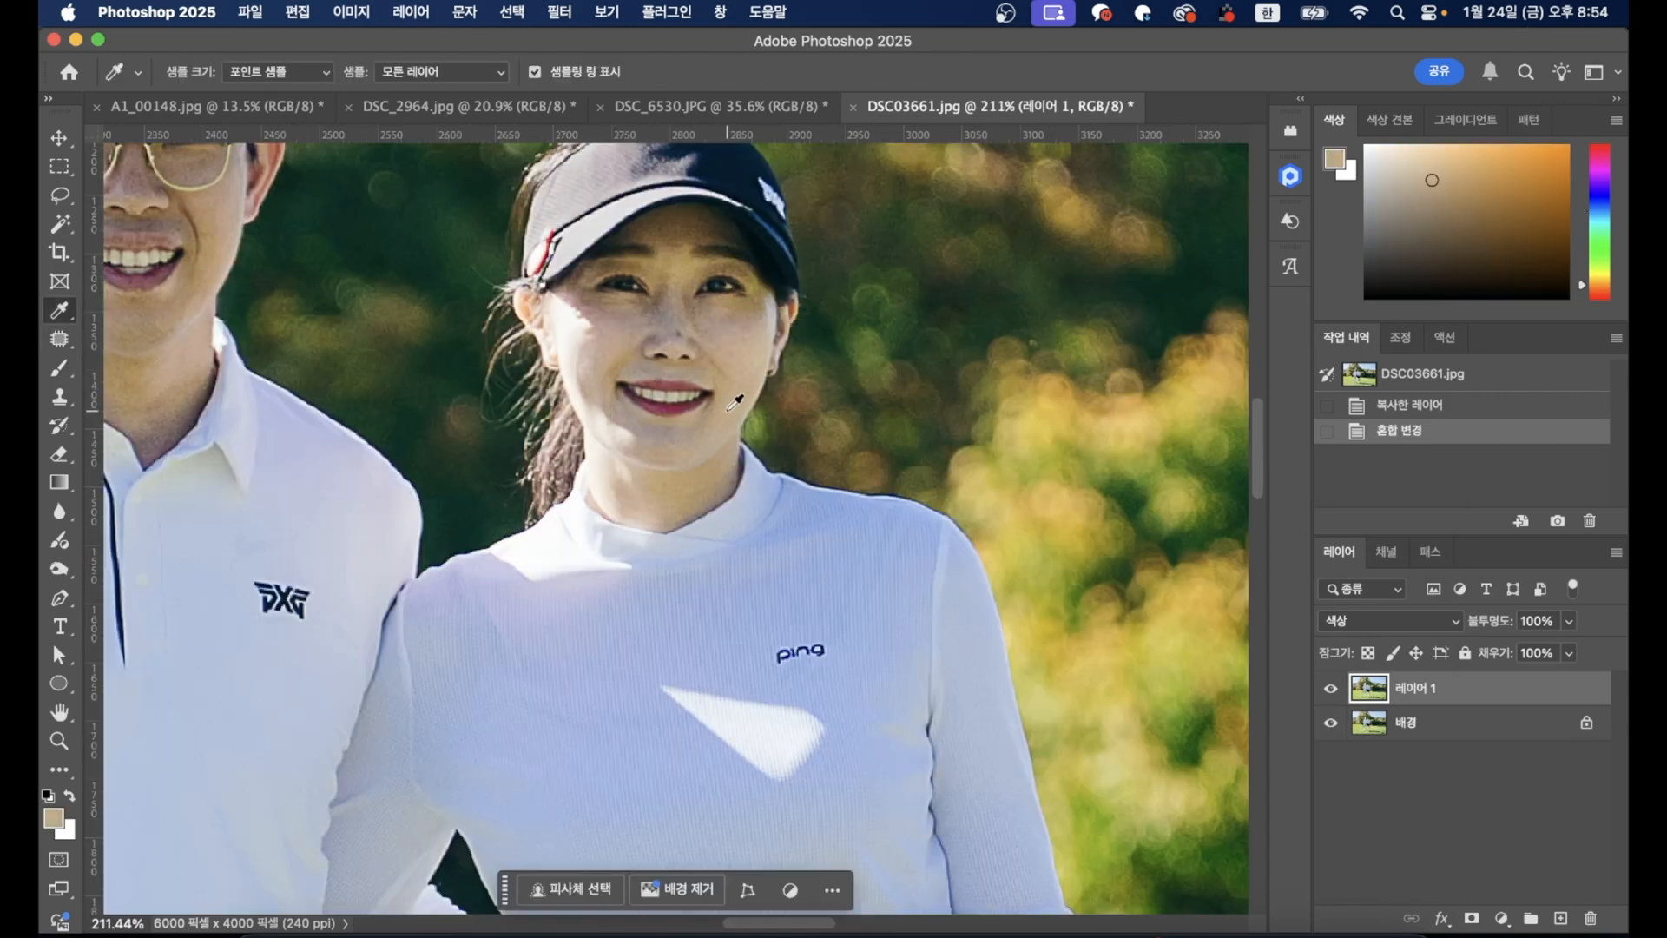
{"action": "key", "text": "b"}
{"action": "key", "text": "bracketleft"}
{"action": "key", "text": "bracketleft"}
{"action": "key", "text": "bracketleft"}
{"action": "left_click_drag", "start_coordinate": [669, 324], "coordinate": [615, 347]}
{"action": "left_click", "coordinate": [668, 454], "text": "alt"}
{"action": "mouse_move", "coordinate": [649, 443]}
{"action": "left_mouse_down"}
{"action": "mouse_move", "coordinate": [714, 428]}
{"action": "mouse_move", "coordinate": [723, 354]}
{"action": "mouse_move", "coordinate": [711, 333]}
{"action": "mouse_move", "coordinate": [598, 319]}
{"action": "mouse_move", "coordinate": [604, 403]}
{"action": "mouse_move", "coordinate": [702, 463]}
{"action": "left_mouse_up"}
Step: Sample the man's cheek color and paint it over the uneven skin tones on his face
{"action": "scroll", "coordinate": [568, 376], "scroll_direction": "down", "scroll_amount": 2}
{"action": "scroll", "coordinate": [319, 334], "scroll_direction": "up", "scroll_amount": 5}
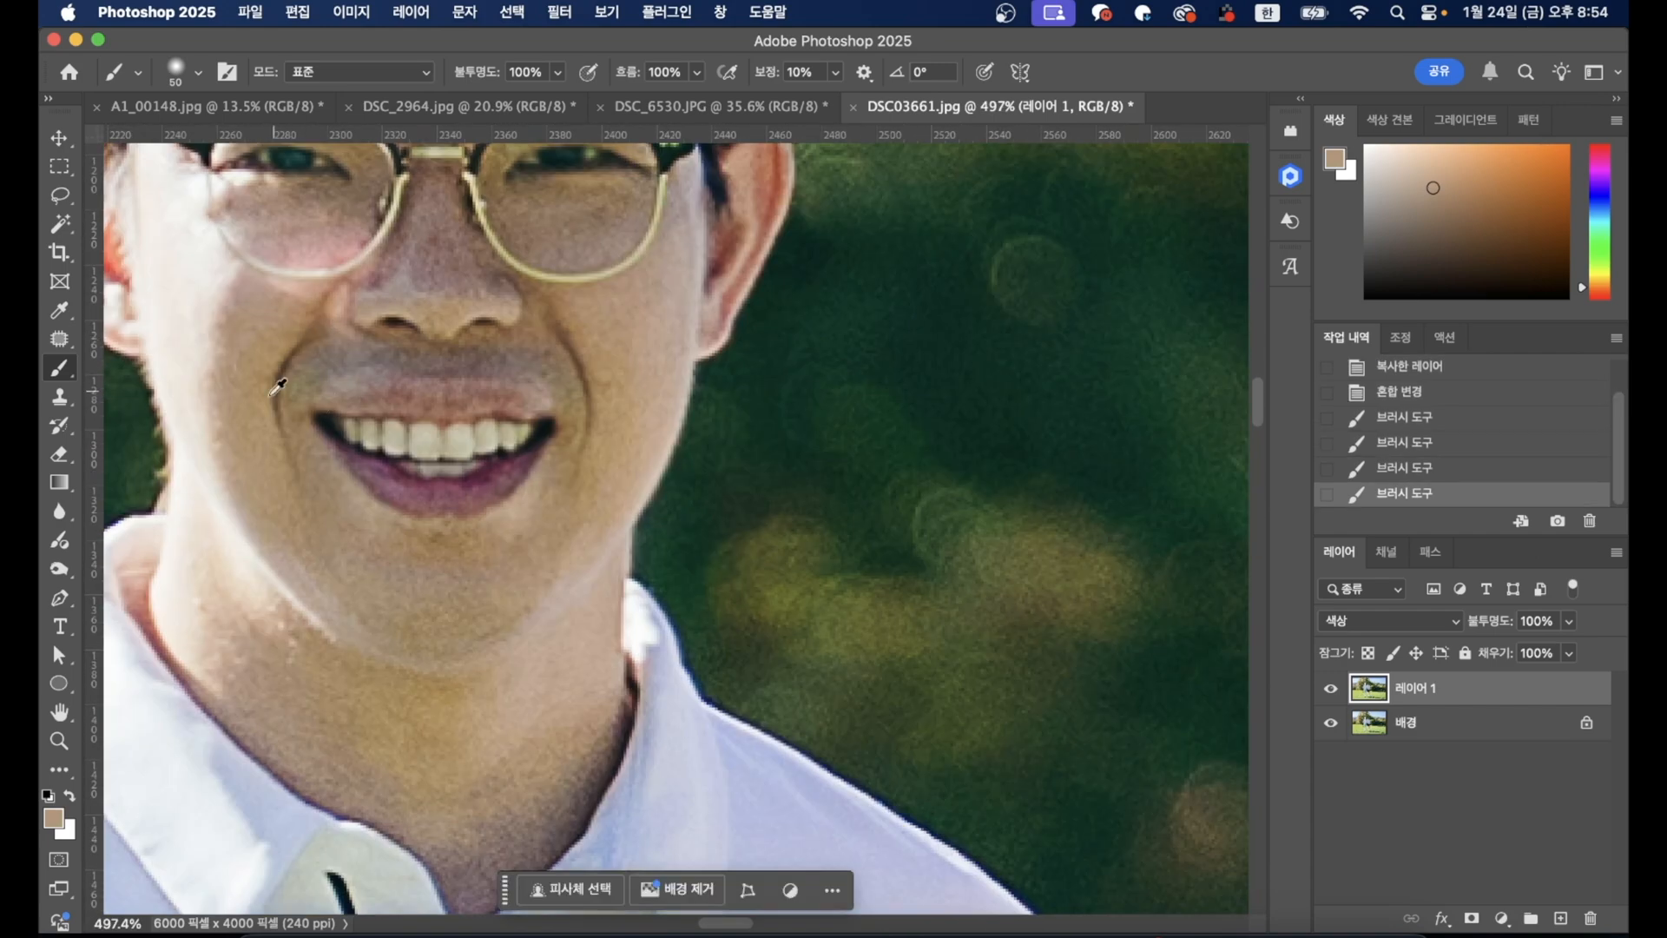
{"action": "left_click", "coordinate": [251, 397], "text": "alt"}
{"action": "mouse_move", "coordinate": [333, 355]}
{"action": "left_mouse_down"}
{"action": "mouse_move", "coordinate": [565, 363]}
{"action": "mouse_move", "coordinate": [433, 294]}
{"action": "mouse_move", "coordinate": [438, 252]}
{"action": "mouse_move", "coordinate": [263, 225]}
{"action": "mouse_move", "coordinate": [620, 228]}
{"action": "mouse_move", "coordinate": [578, 310]}
{"action": "mouse_move", "coordinate": [619, 417]}
{"action": "mouse_move", "coordinate": [531, 543]}
{"action": "mouse_move", "coordinate": [469, 581]}
{"action": "mouse_move", "coordinate": [368, 542]}
{"action": "mouse_move", "coordinate": [302, 480]}
{"action": "left_mouse_up"}
Step: Lower the opacity of the painted color layer (레이어 1) to 57%
{"action": "scroll", "coordinate": [496, 444], "scroll_direction": "down", "scroll_amount": 2}
{"action": "scroll", "coordinate": [497, 444], "scroll_direction": "down", "scroll_amount": 2}
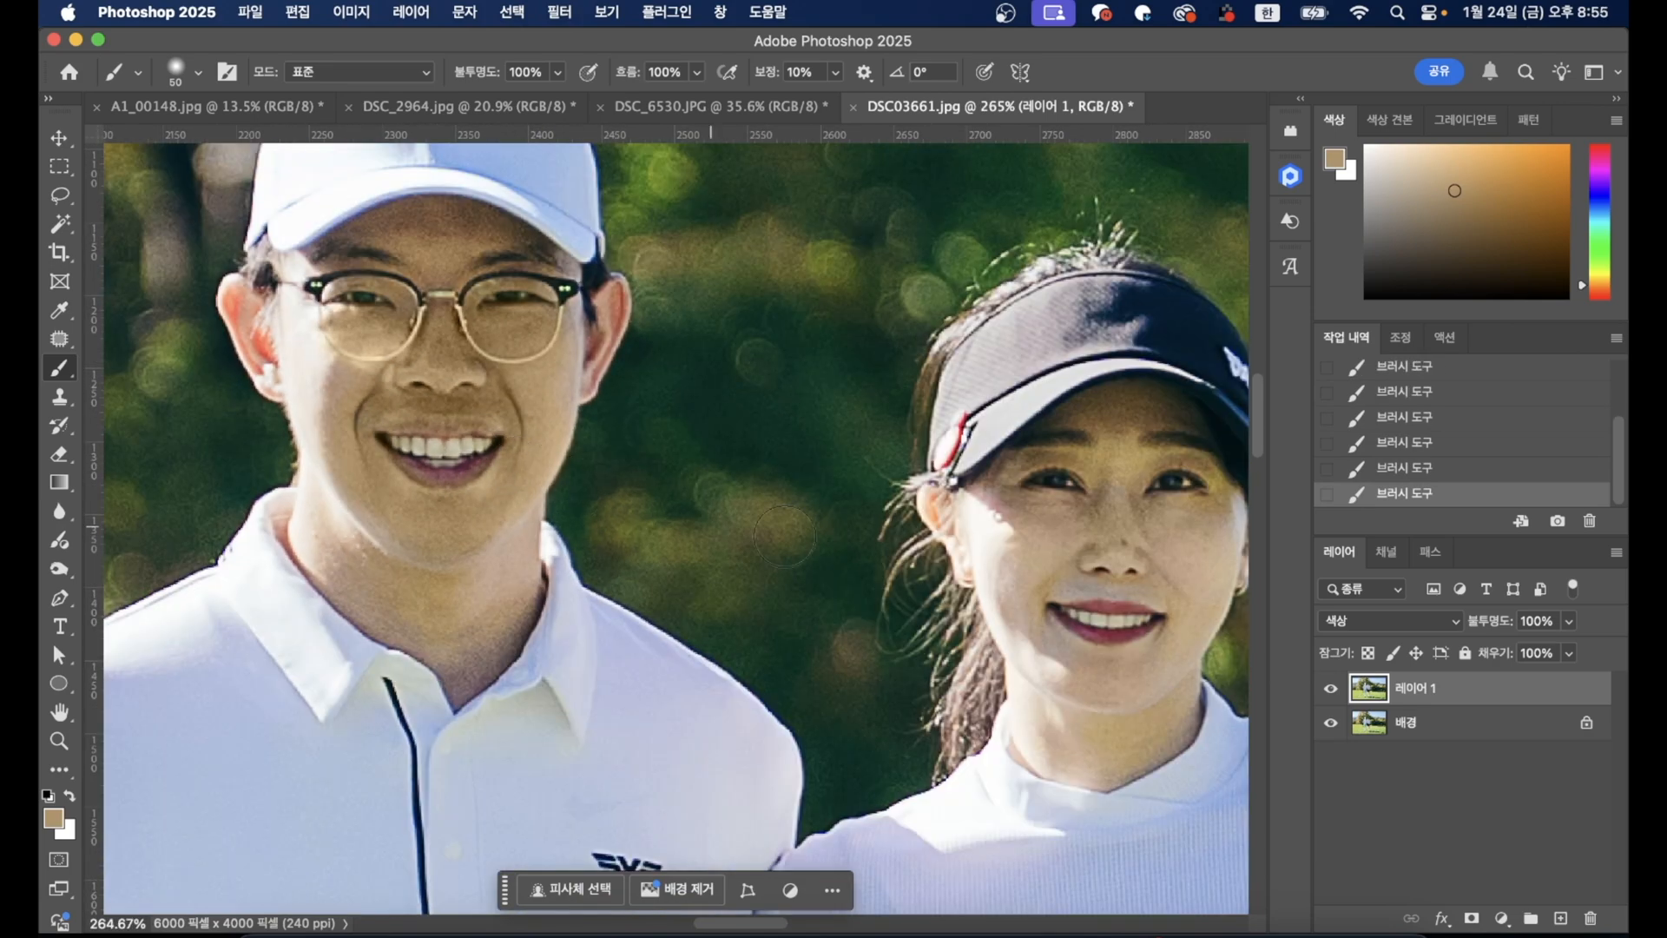
{"action": "left_click", "coordinate": [1568, 622]}
{"action": "mouse_move", "coordinate": [1516, 651]}
{"action": "left_mouse_down"}
{"action": "mouse_move", "coordinate": [1487, 651]}
{"action": "mouse_move", "coordinate": [1511, 649]}
{"action": "left_mouse_up"}
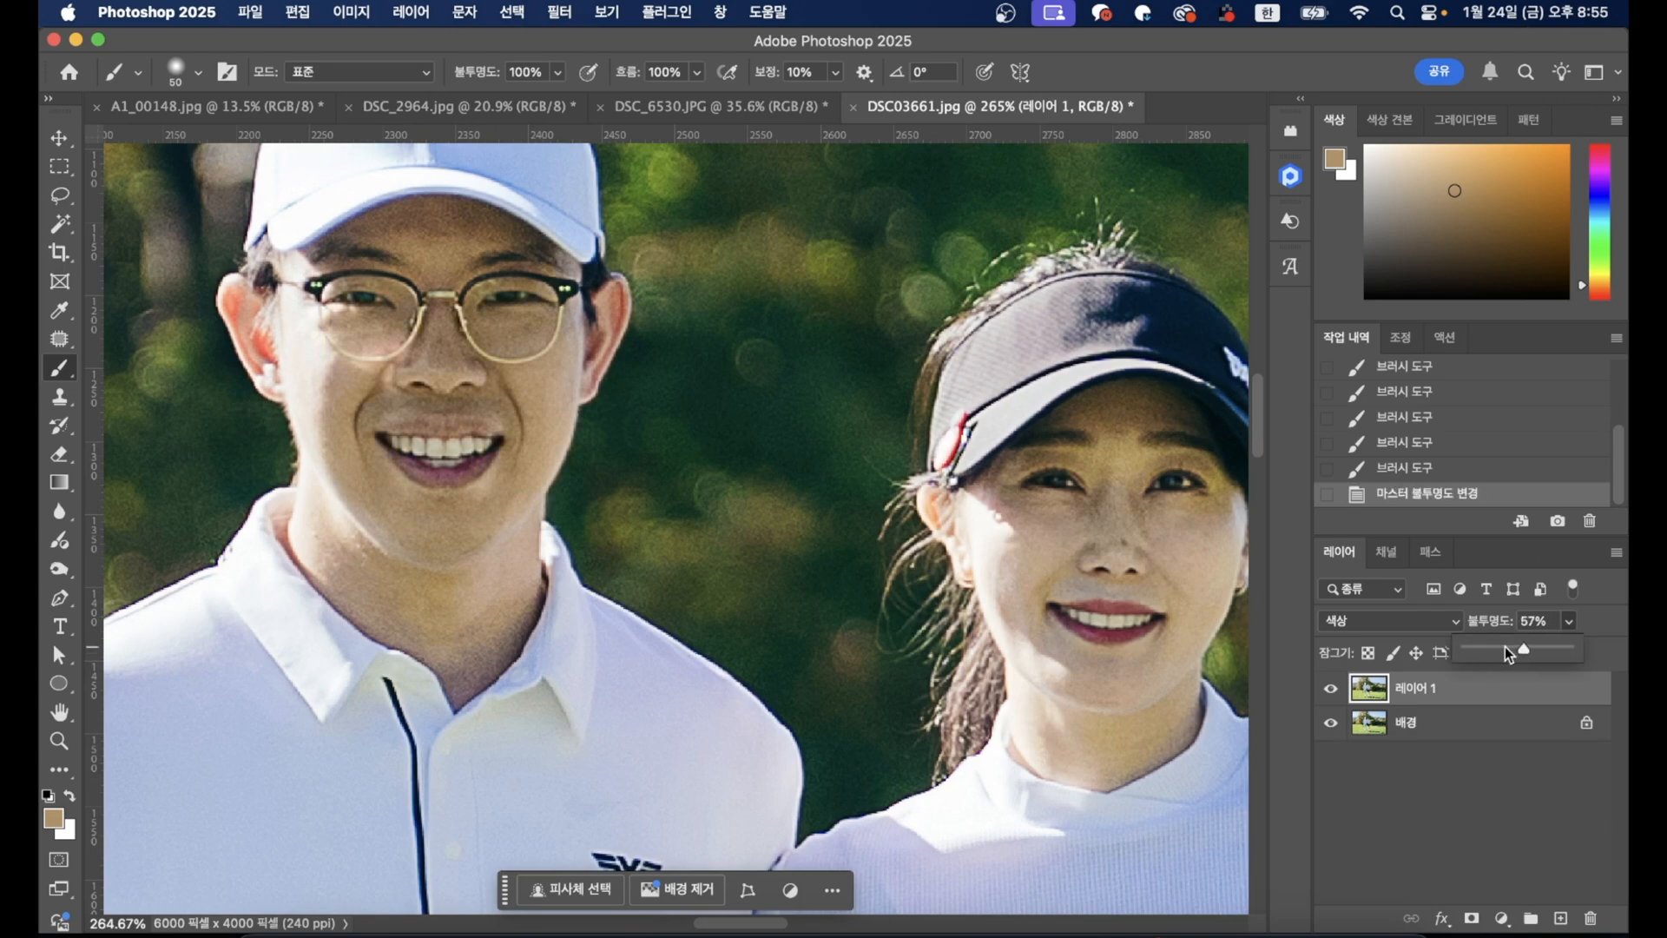
Step: Paint sampled skin color over the woman's bare legs, enlarging the brush to size 70, and view the whole photo
{"action": "scroll", "coordinate": [665, 603], "scroll_direction": "down", "scroll_amount": 5}
{"action": "left_click_drag", "start_coordinate": [684, 589], "coordinate": [623, 96]}
{"action": "left_click_drag", "start_coordinate": [823, 615], "coordinate": [800, 472]}
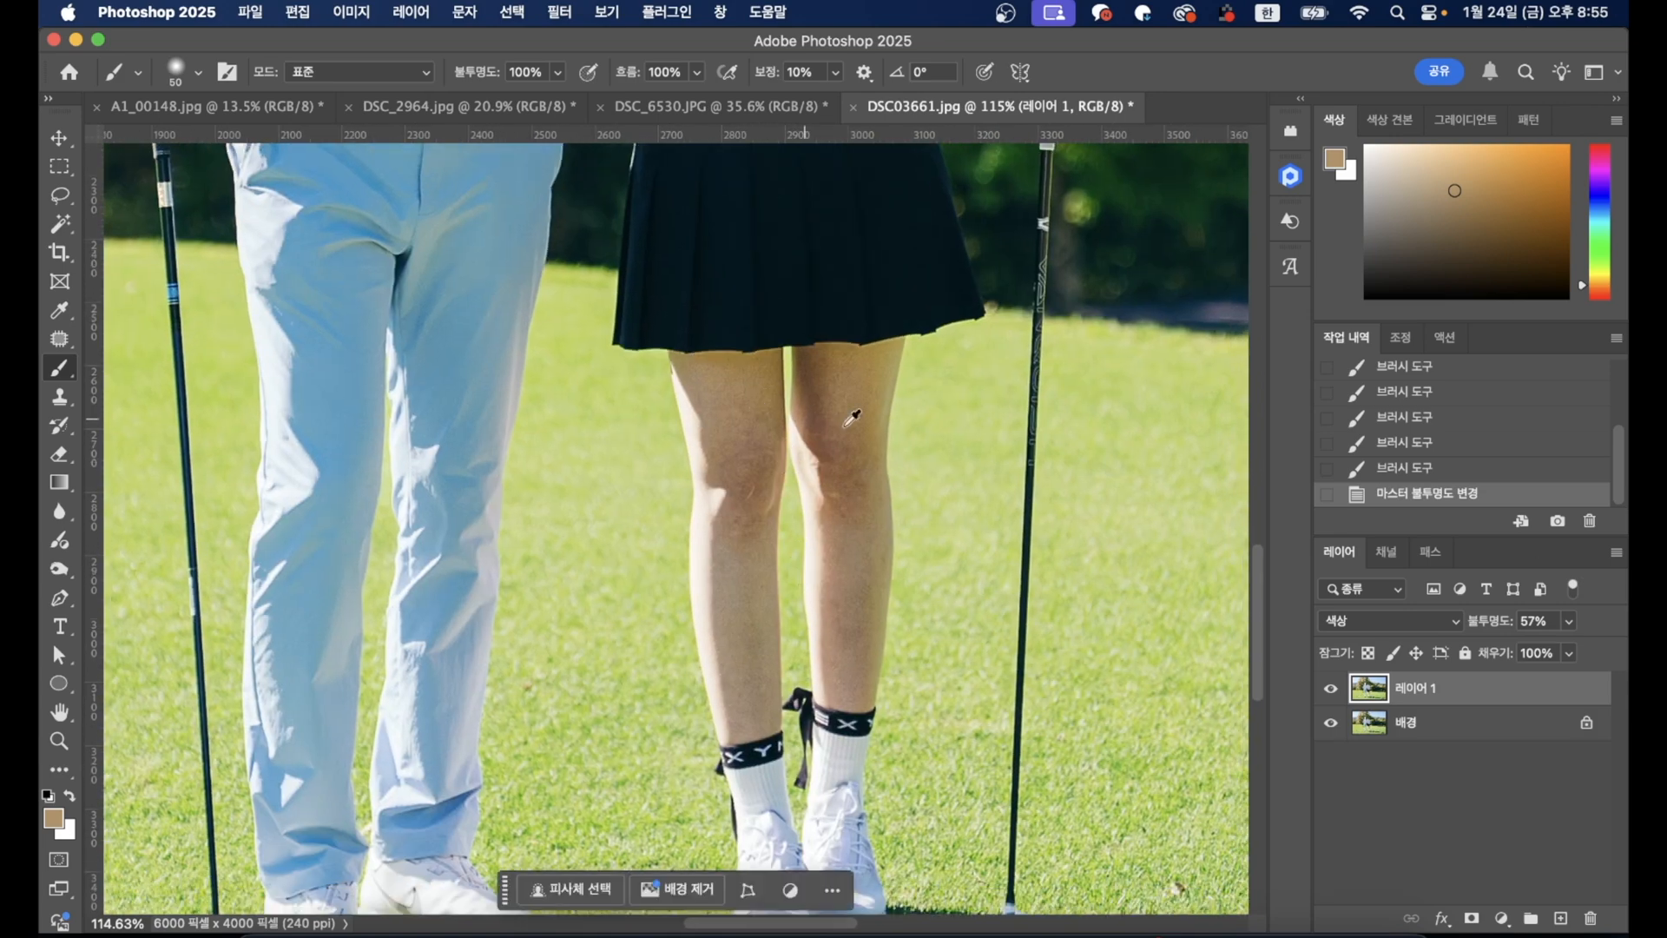
{"action": "left_click", "coordinate": [858, 420], "text": "alt"}
{"action": "left_click_drag", "start_coordinate": [850, 523], "coordinate": [853, 676]}
{"action": "key", "text": "bracketright"}
{"action": "key", "text": "bracketright"}
{"action": "left_click", "coordinate": [749, 646], "text": "alt"}
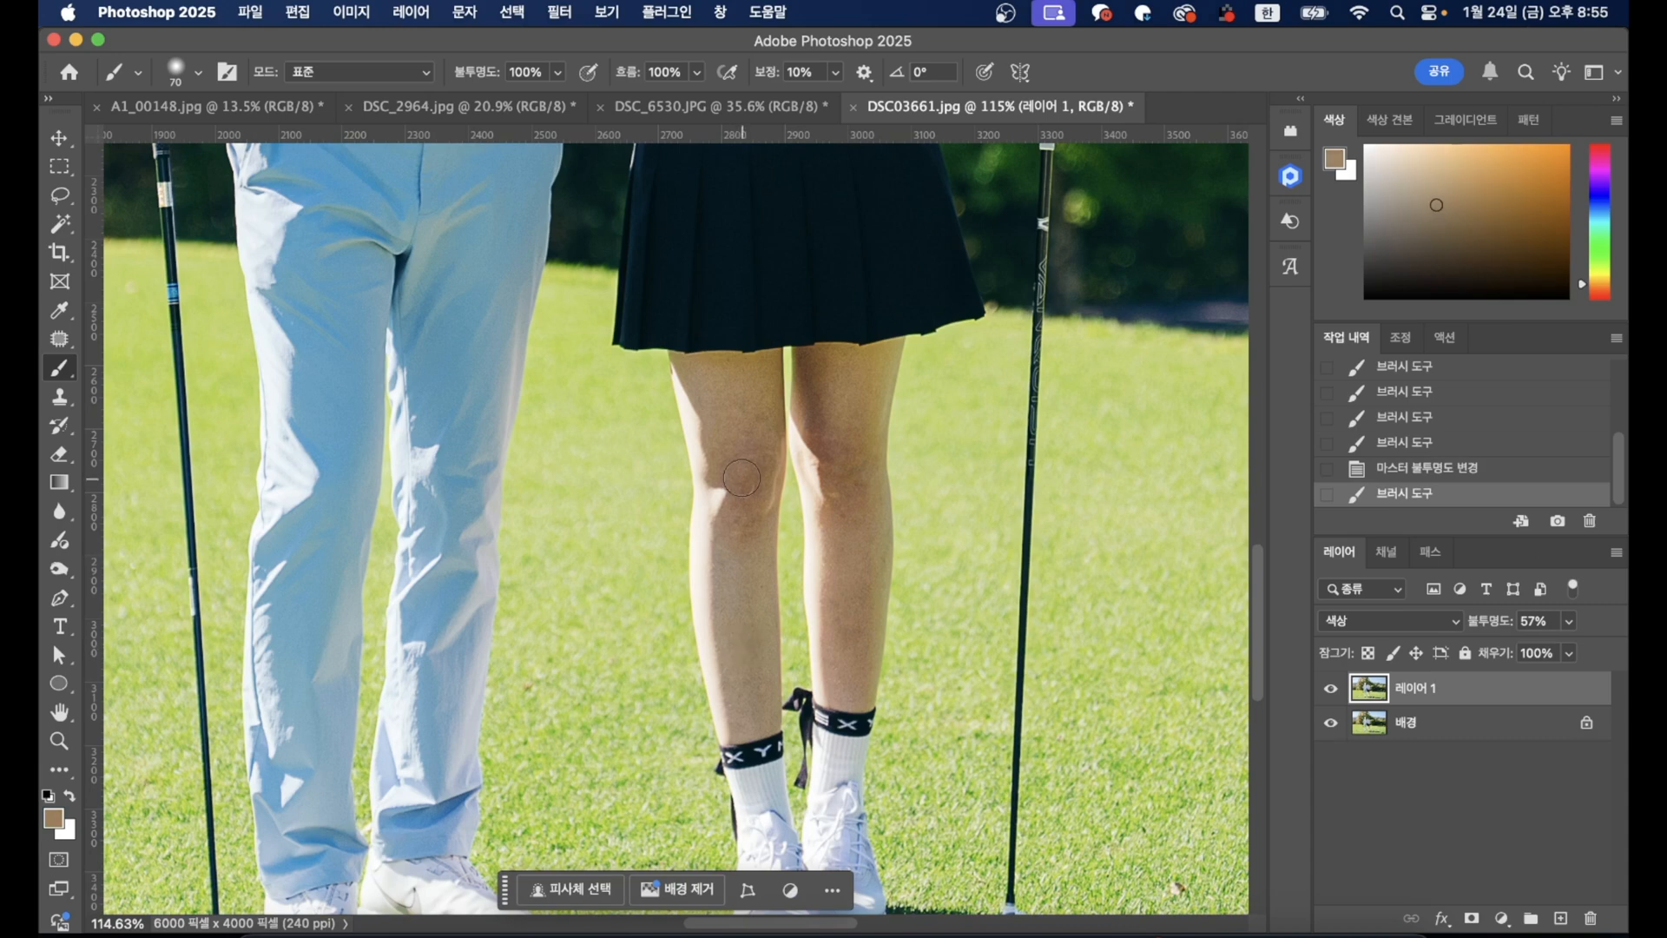
{"action": "left_click", "coordinate": [747, 471], "text": "alt"}
{"action": "mouse_move", "coordinate": [743, 599]}
{"action": "left_mouse_down"}
{"action": "mouse_move", "coordinate": [744, 576]}
{"action": "mouse_move", "coordinate": [754, 596]}
{"action": "left_mouse_up"}
{"action": "key", "text": "super+0"}
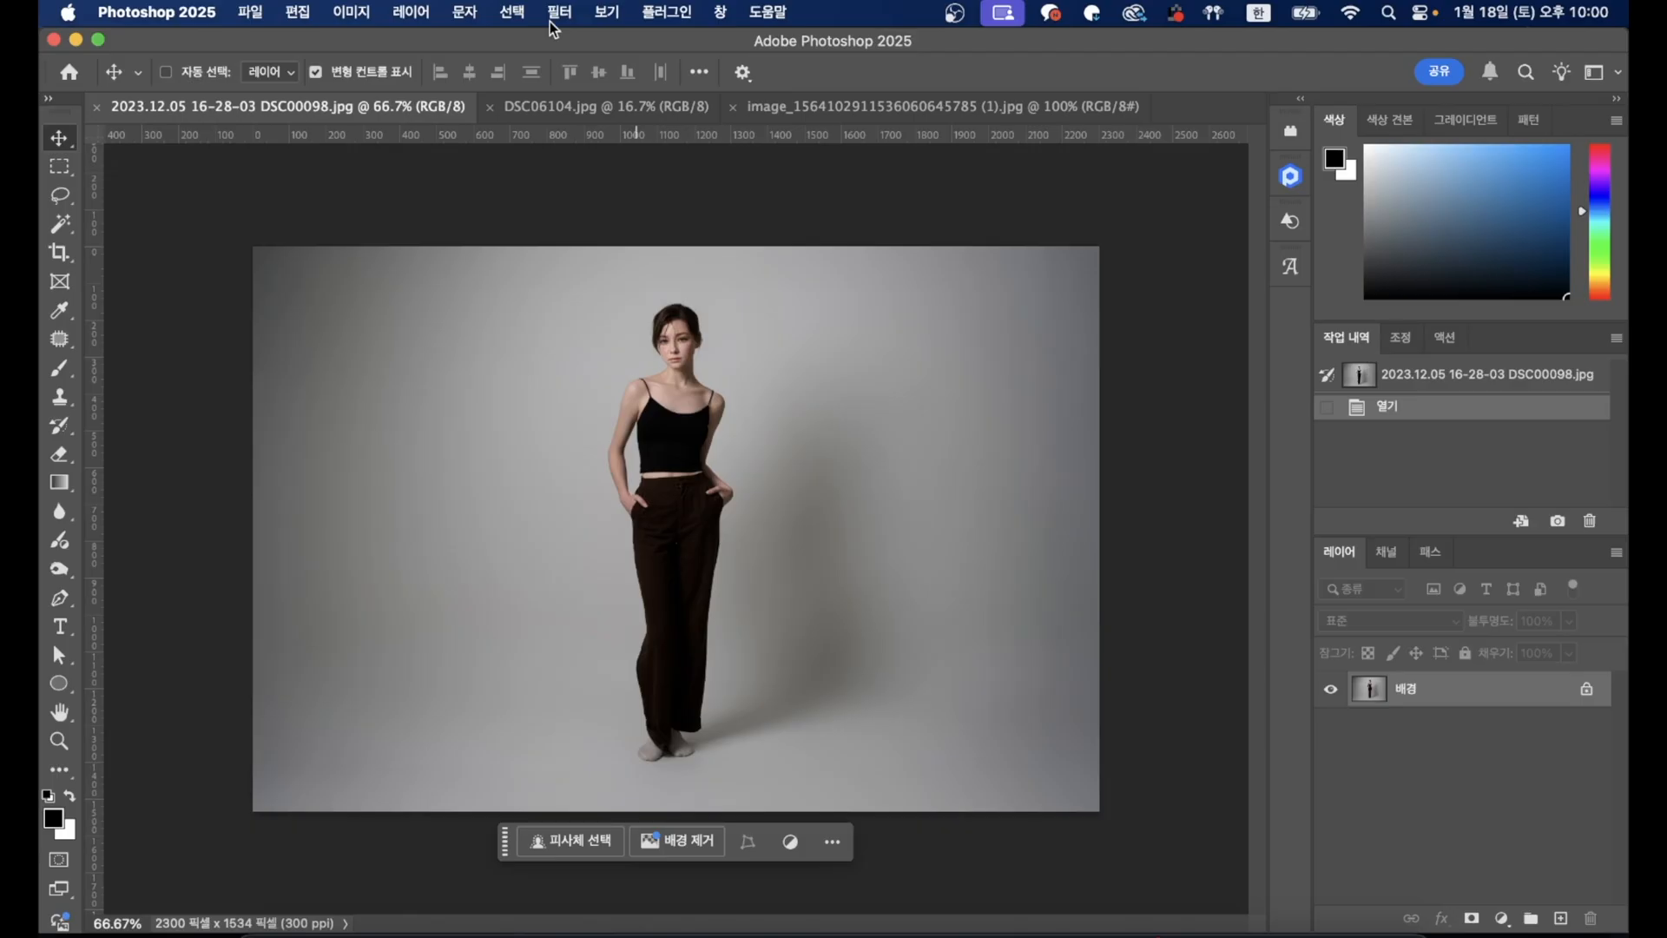
Step: Run Retouch4me Crop on the studio full-length portrait, choose the Full Body crop and set Extend to 0
{"action": "left_click", "coordinate": [551, 18]}
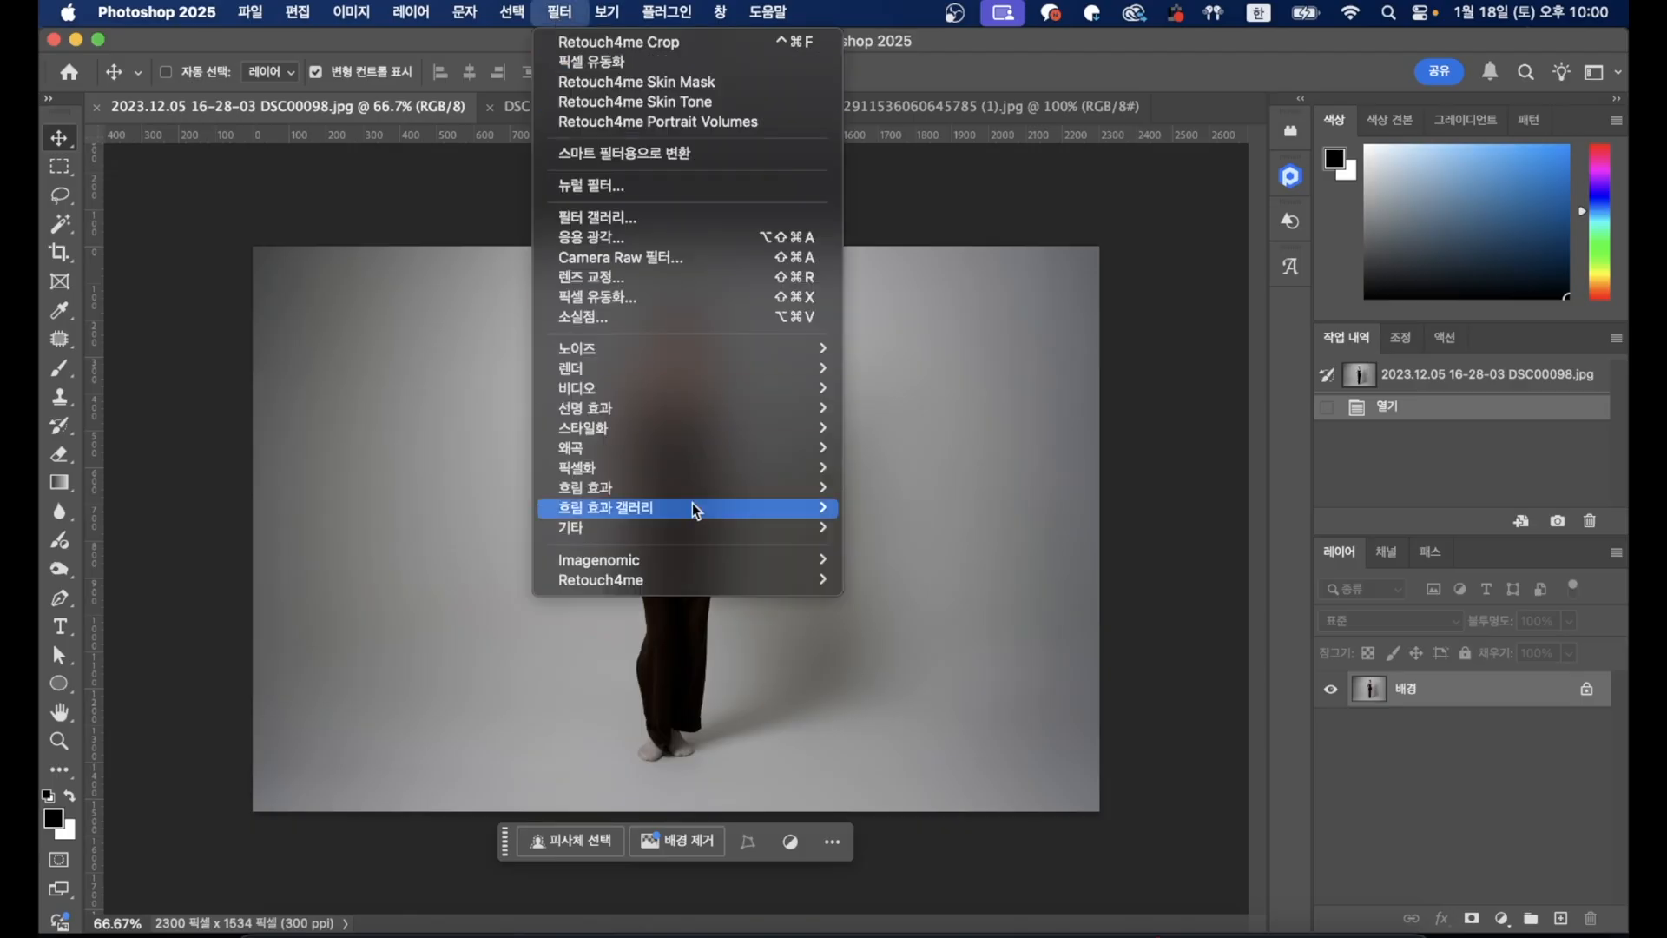
{"action": "mouse_move", "coordinate": [696, 581]}
{"action": "left_click", "coordinate": [915, 620]}
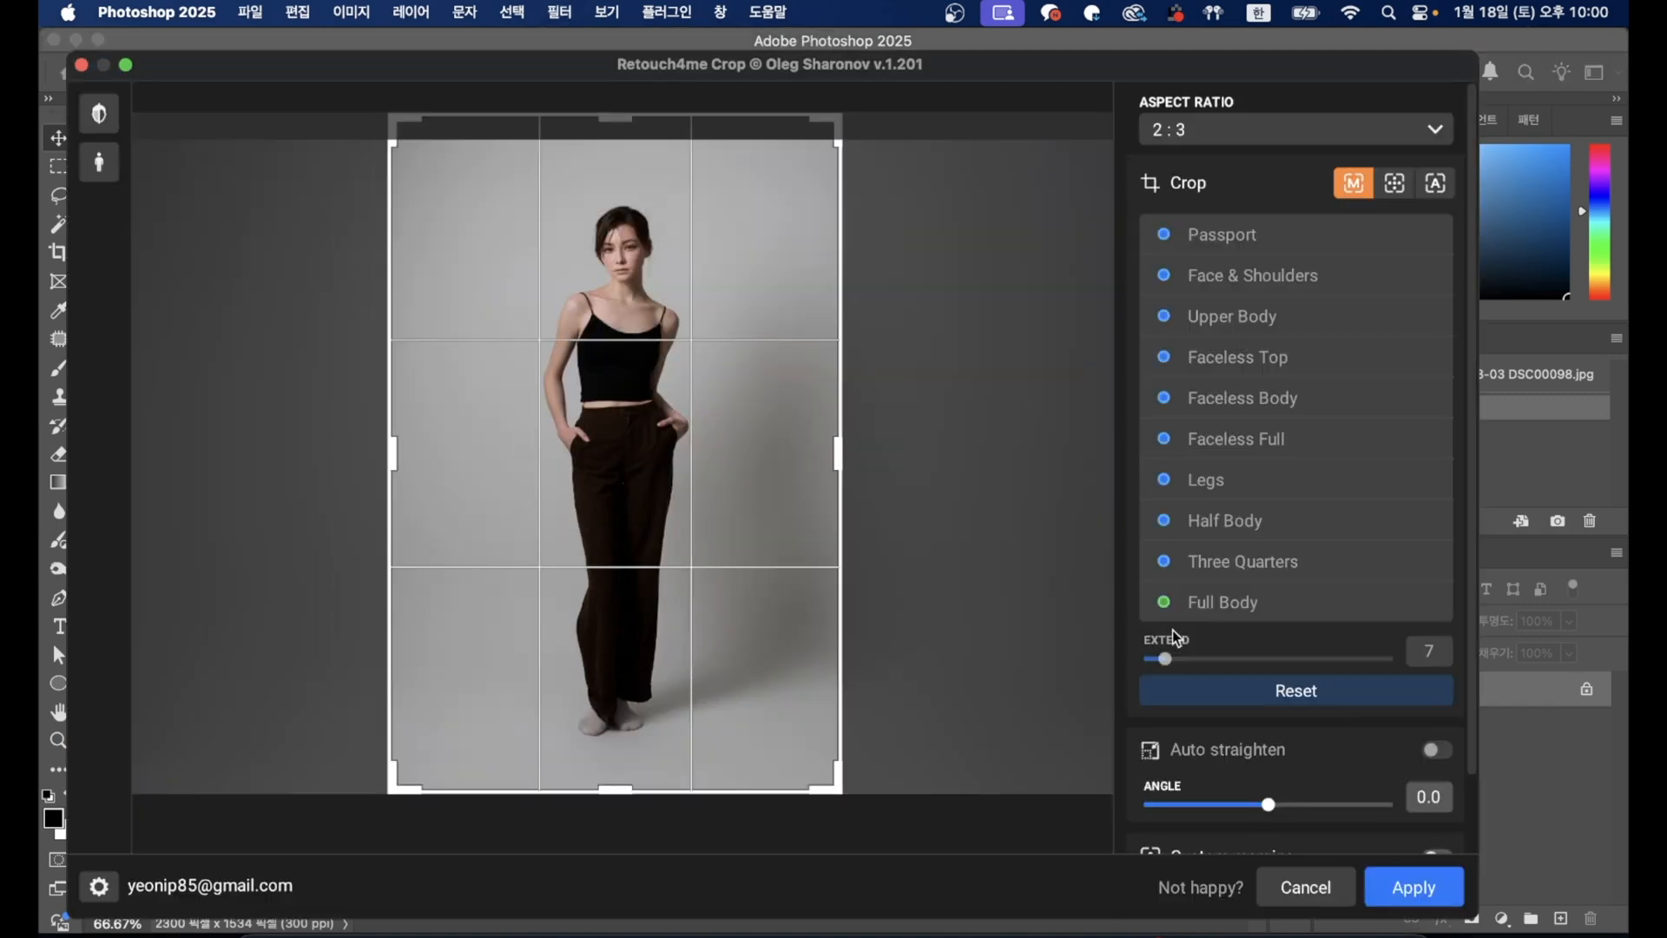
{"action": "left_click", "coordinate": [1222, 603]}
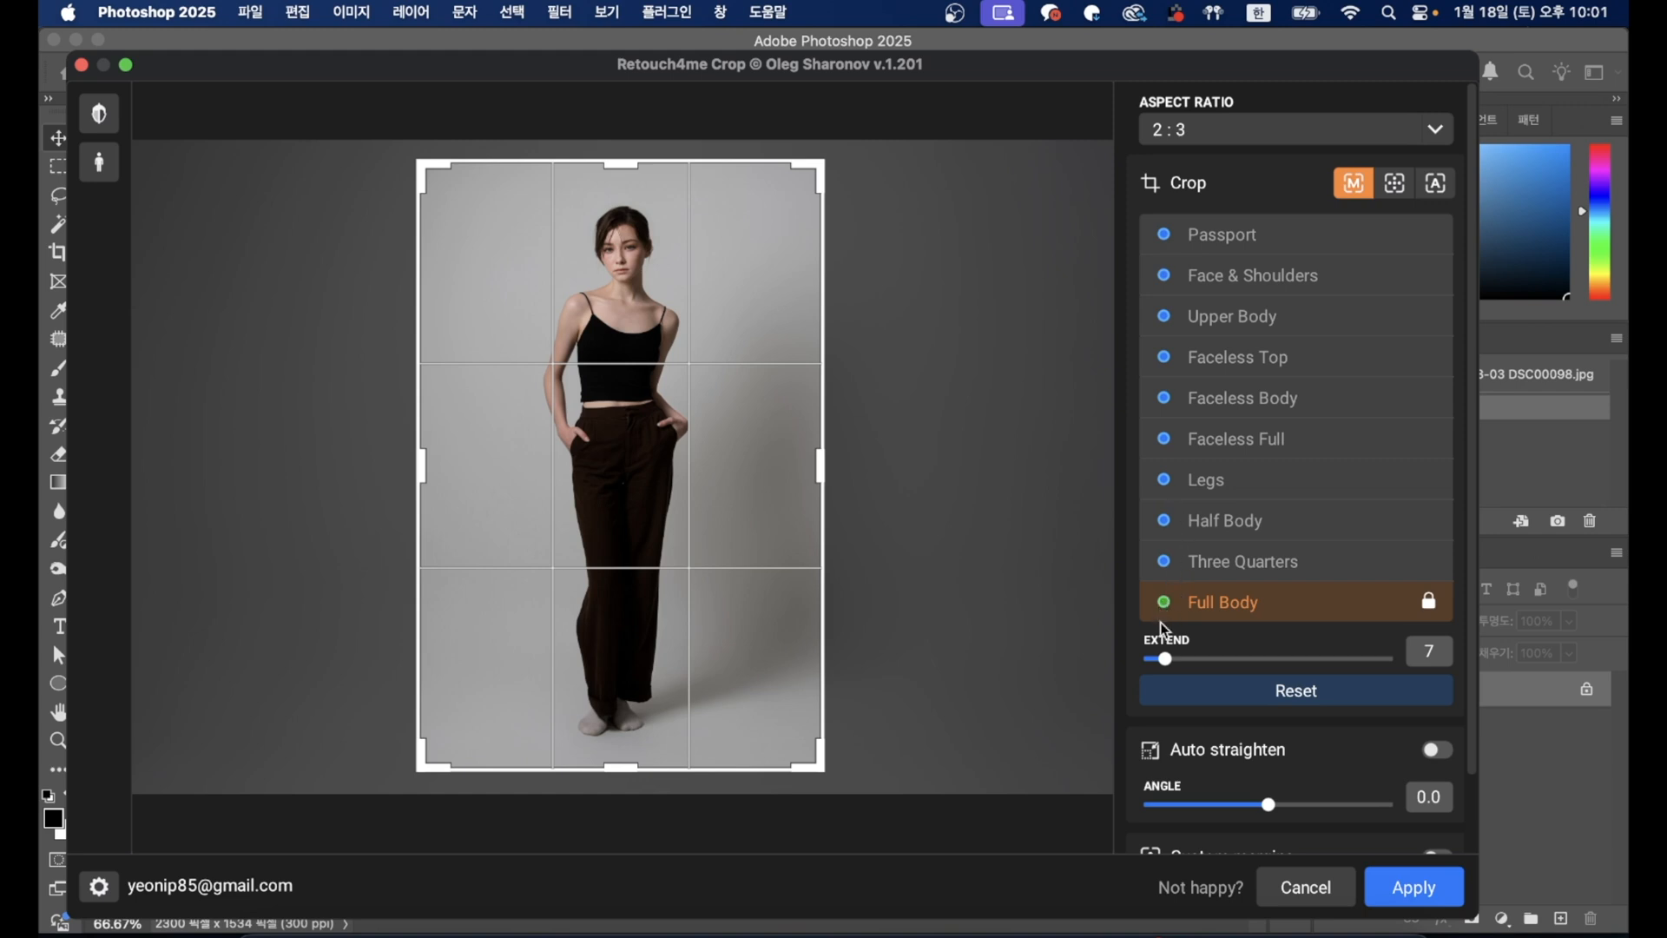
{"action": "left_click_drag", "start_coordinate": [1168, 660], "coordinate": [1138, 660]}
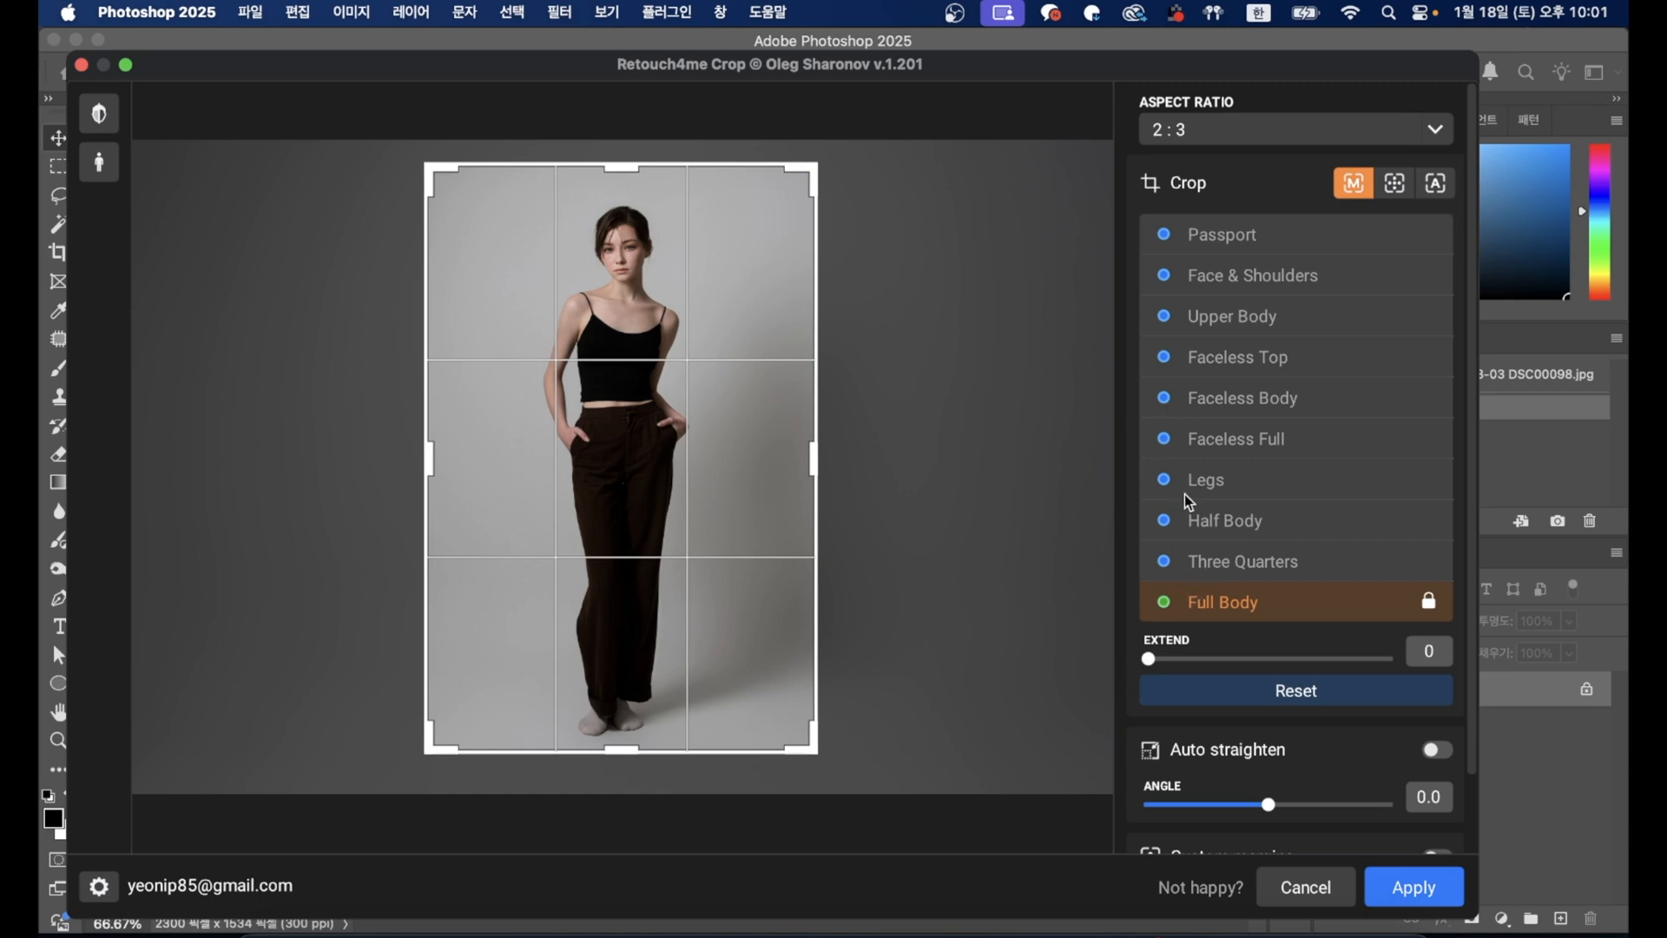
Step: Preview the other crop presets from Three Quarters up to Passport on the studio portrait, and return to Full Body
{"action": "left_click", "coordinate": [1217, 568]}
{"action": "left_click", "coordinate": [1216, 532]}
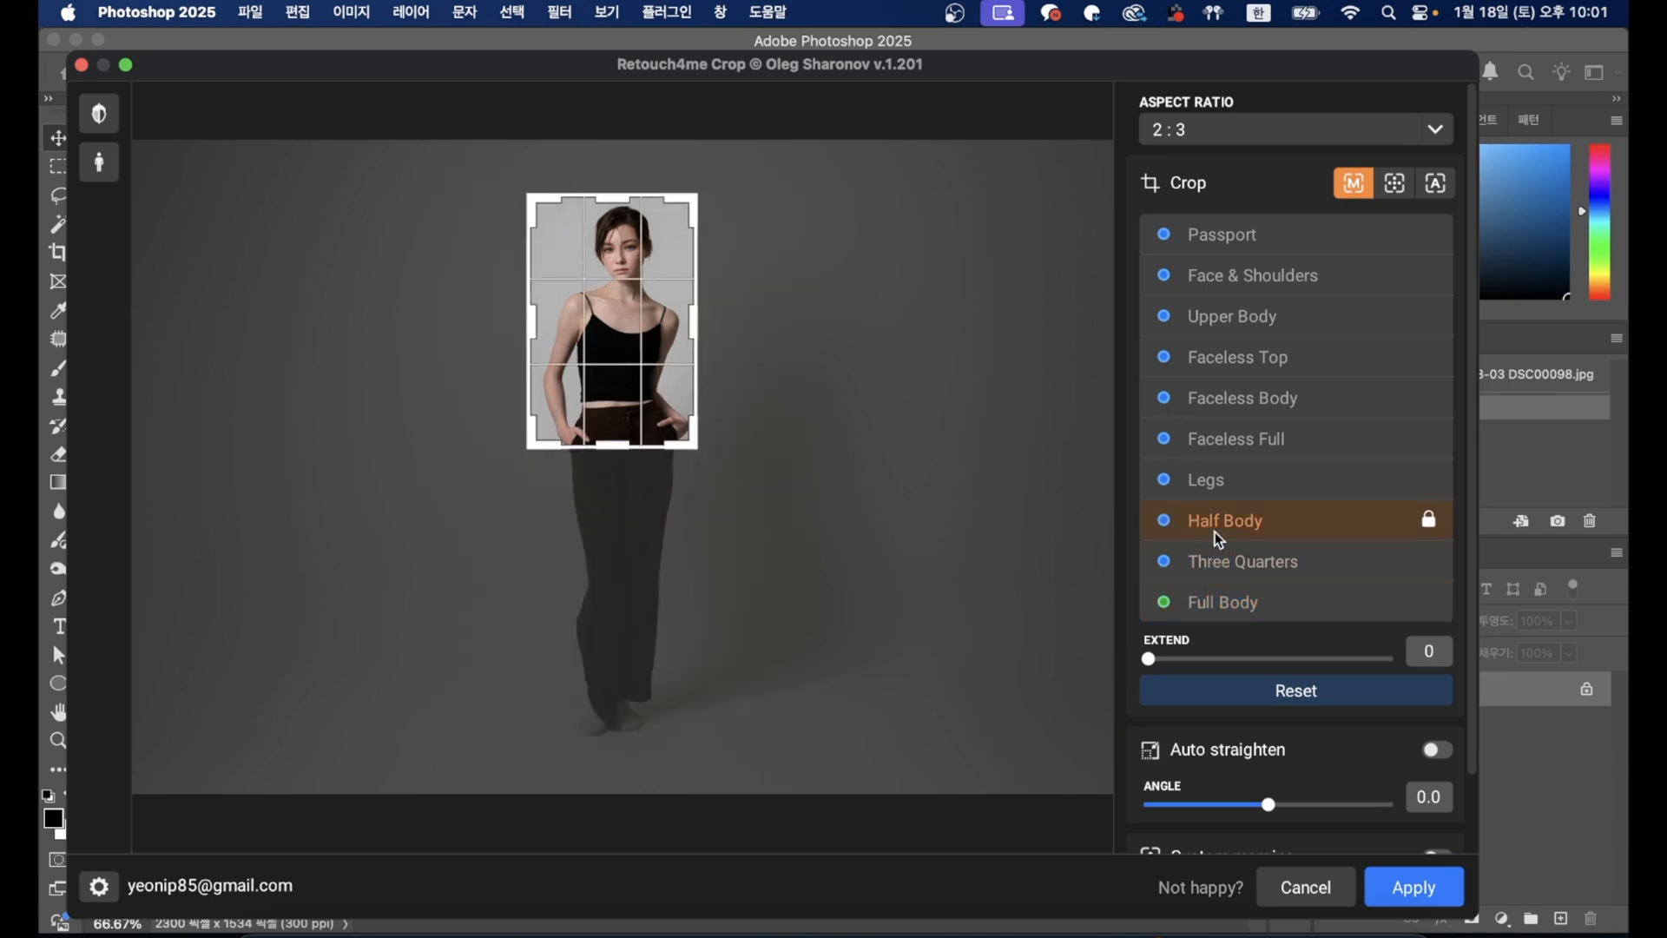
{"action": "left_click", "coordinate": [1219, 481]}
{"action": "left_click", "coordinate": [1225, 445]}
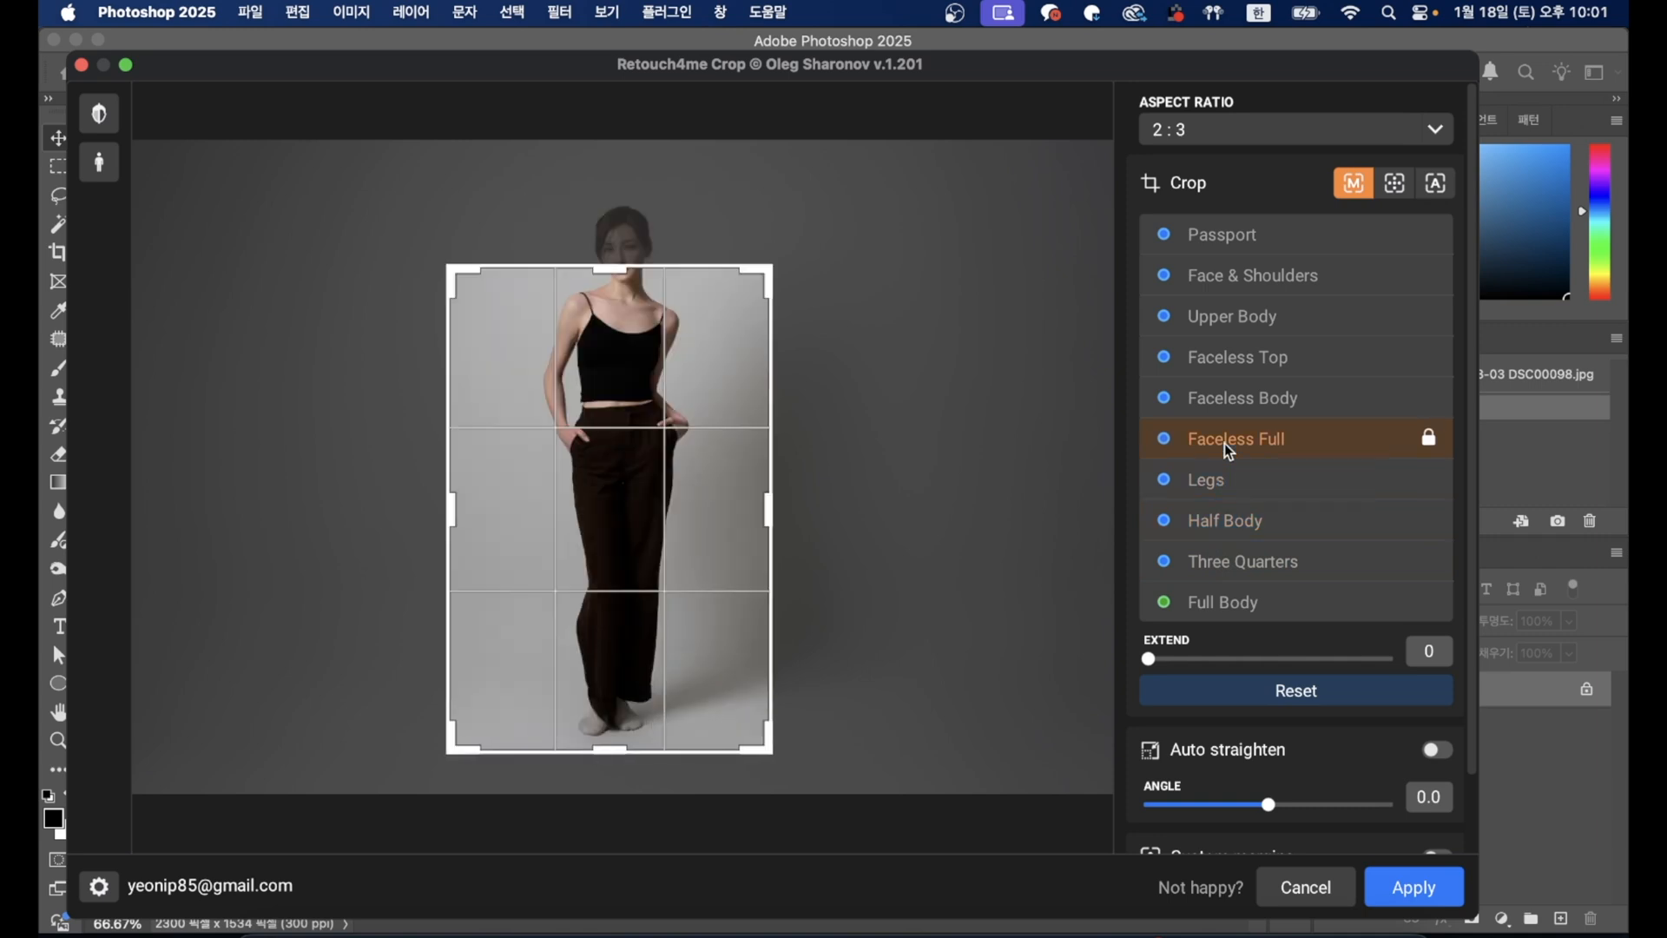
{"action": "left_click", "coordinate": [1204, 389]}
{"action": "left_click", "coordinate": [1205, 369]}
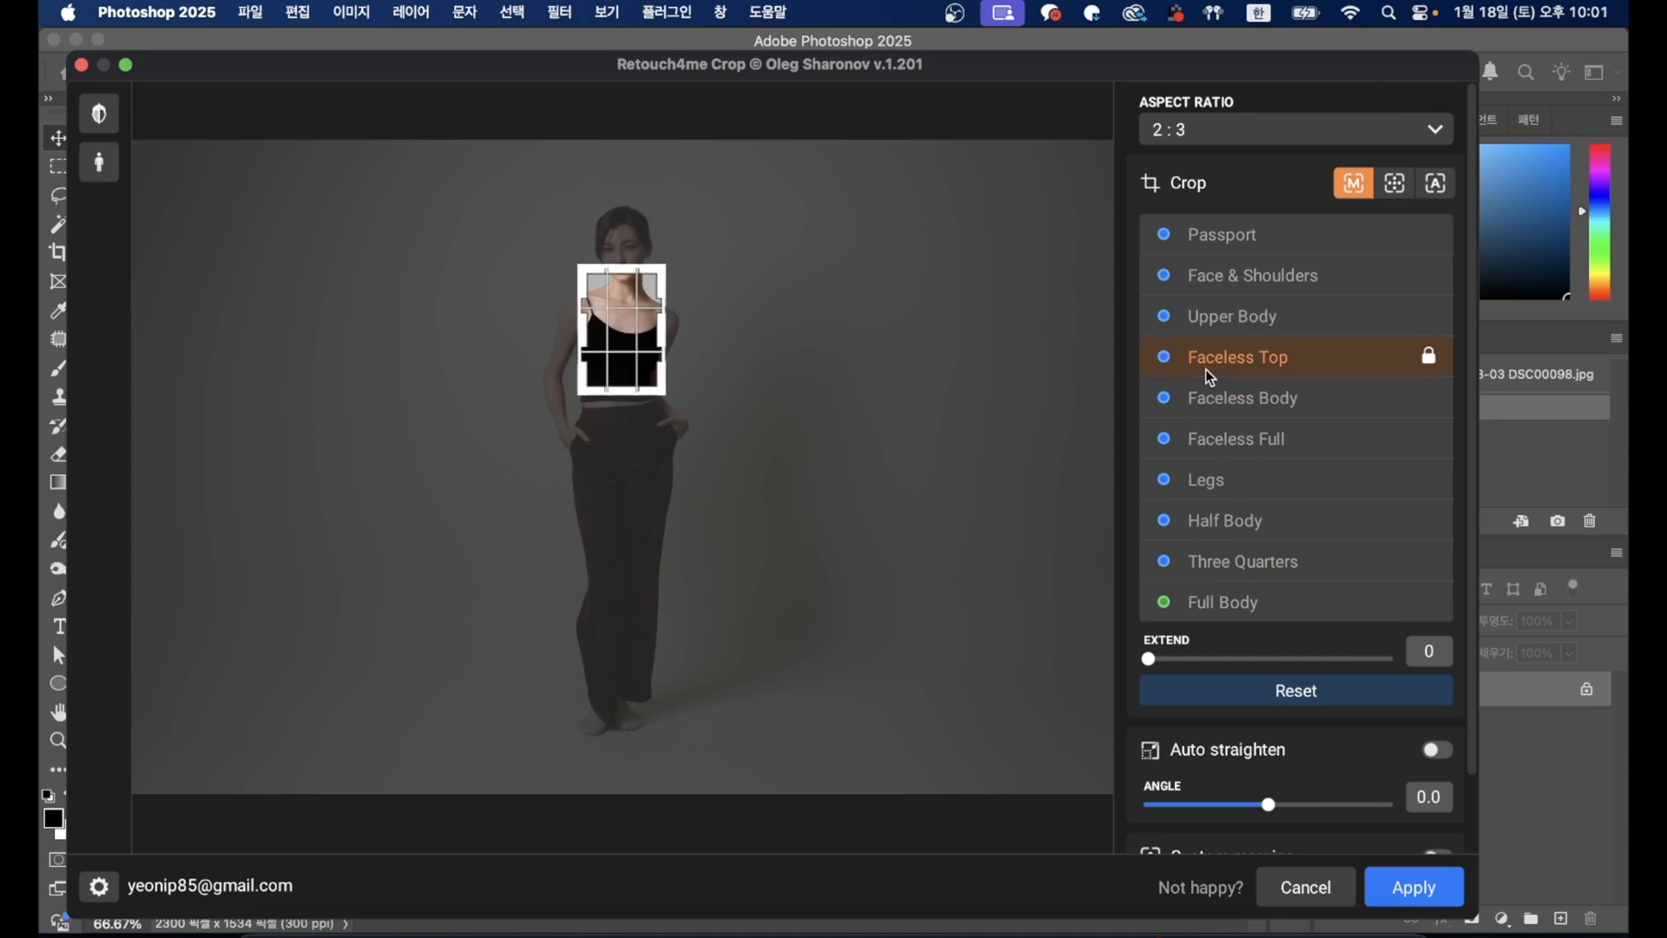
{"action": "left_click", "coordinate": [1210, 332]}
{"action": "left_click", "coordinate": [1216, 291]}
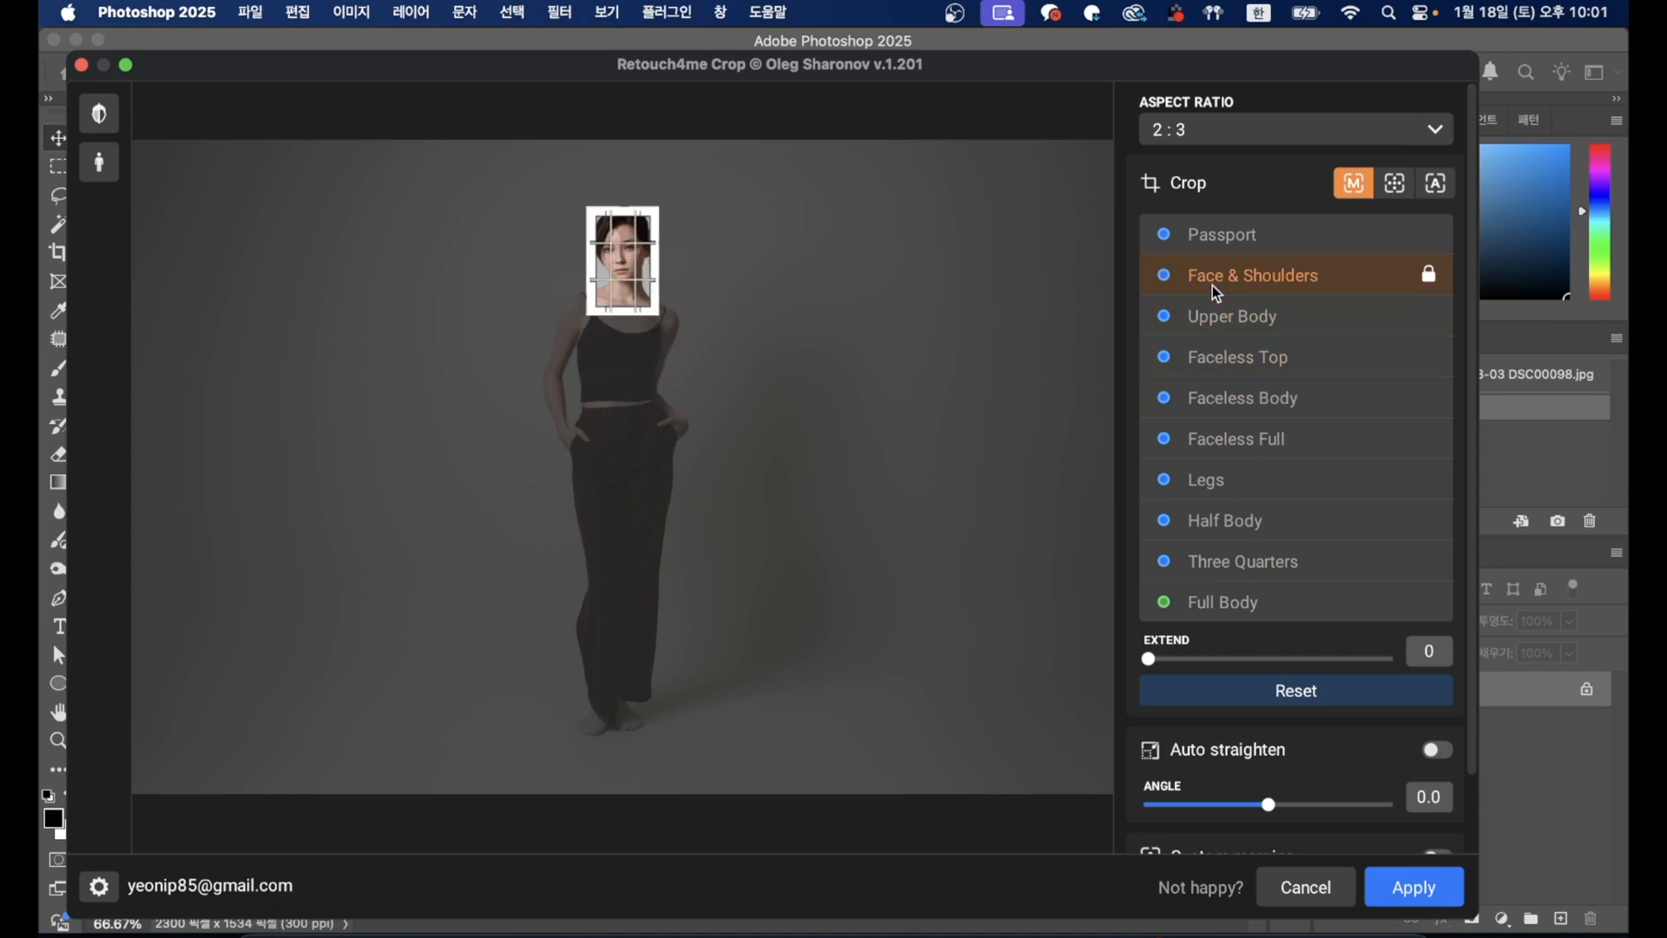
{"action": "left_click", "coordinate": [1213, 251]}
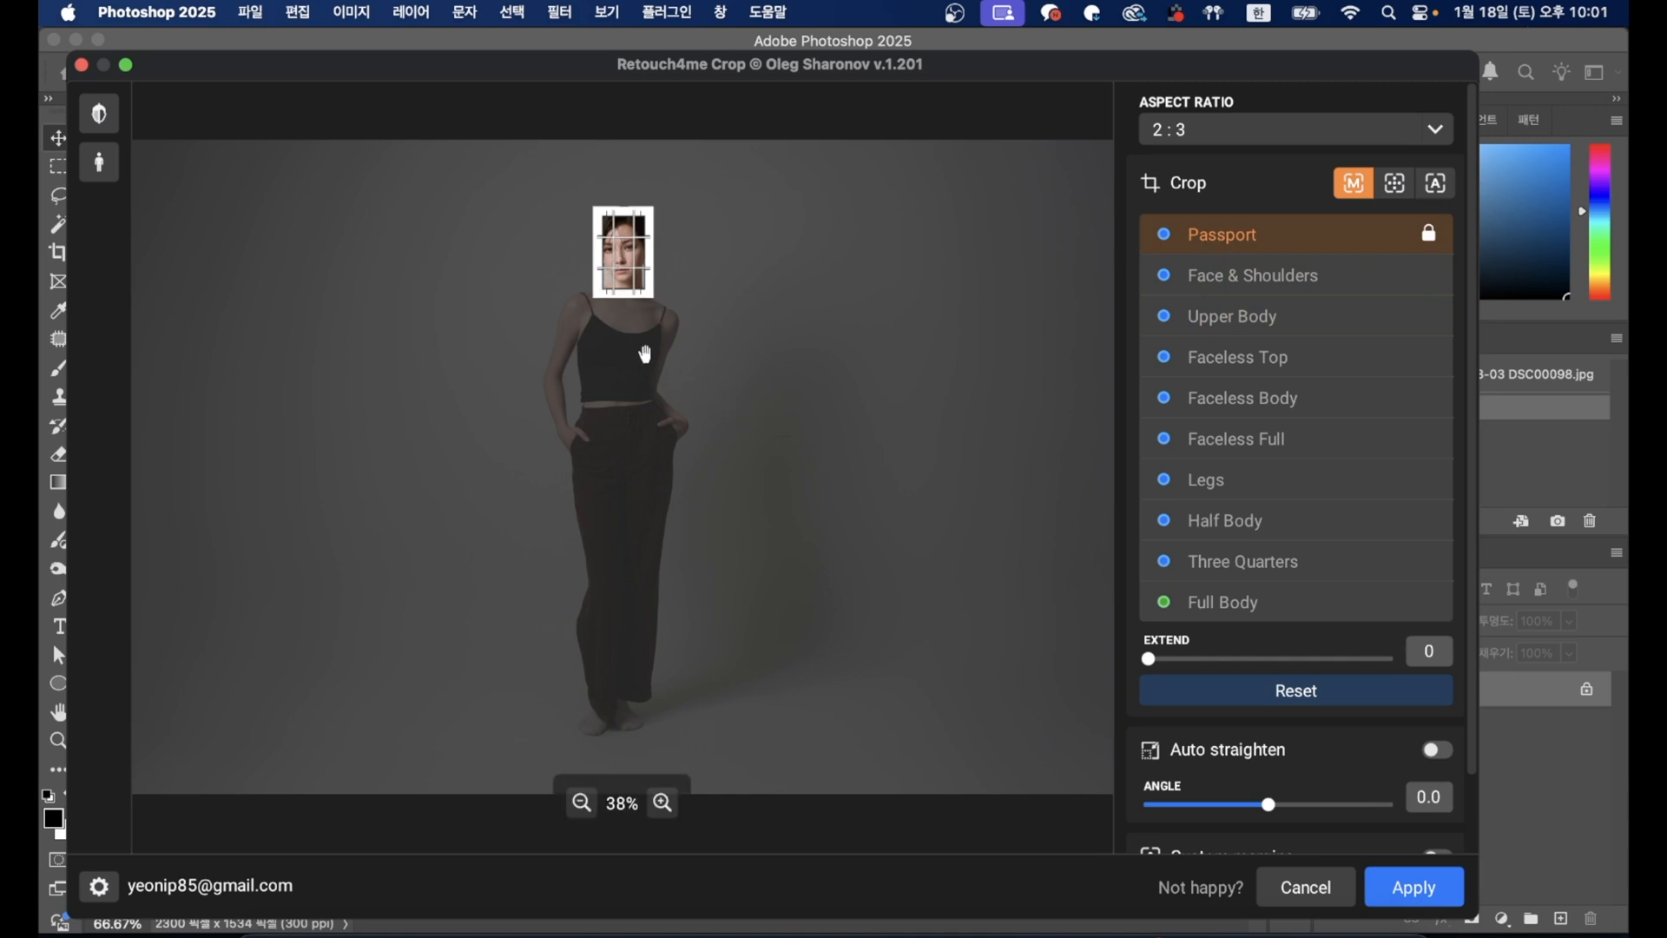
{"action": "left_click", "coordinate": [1235, 601]}
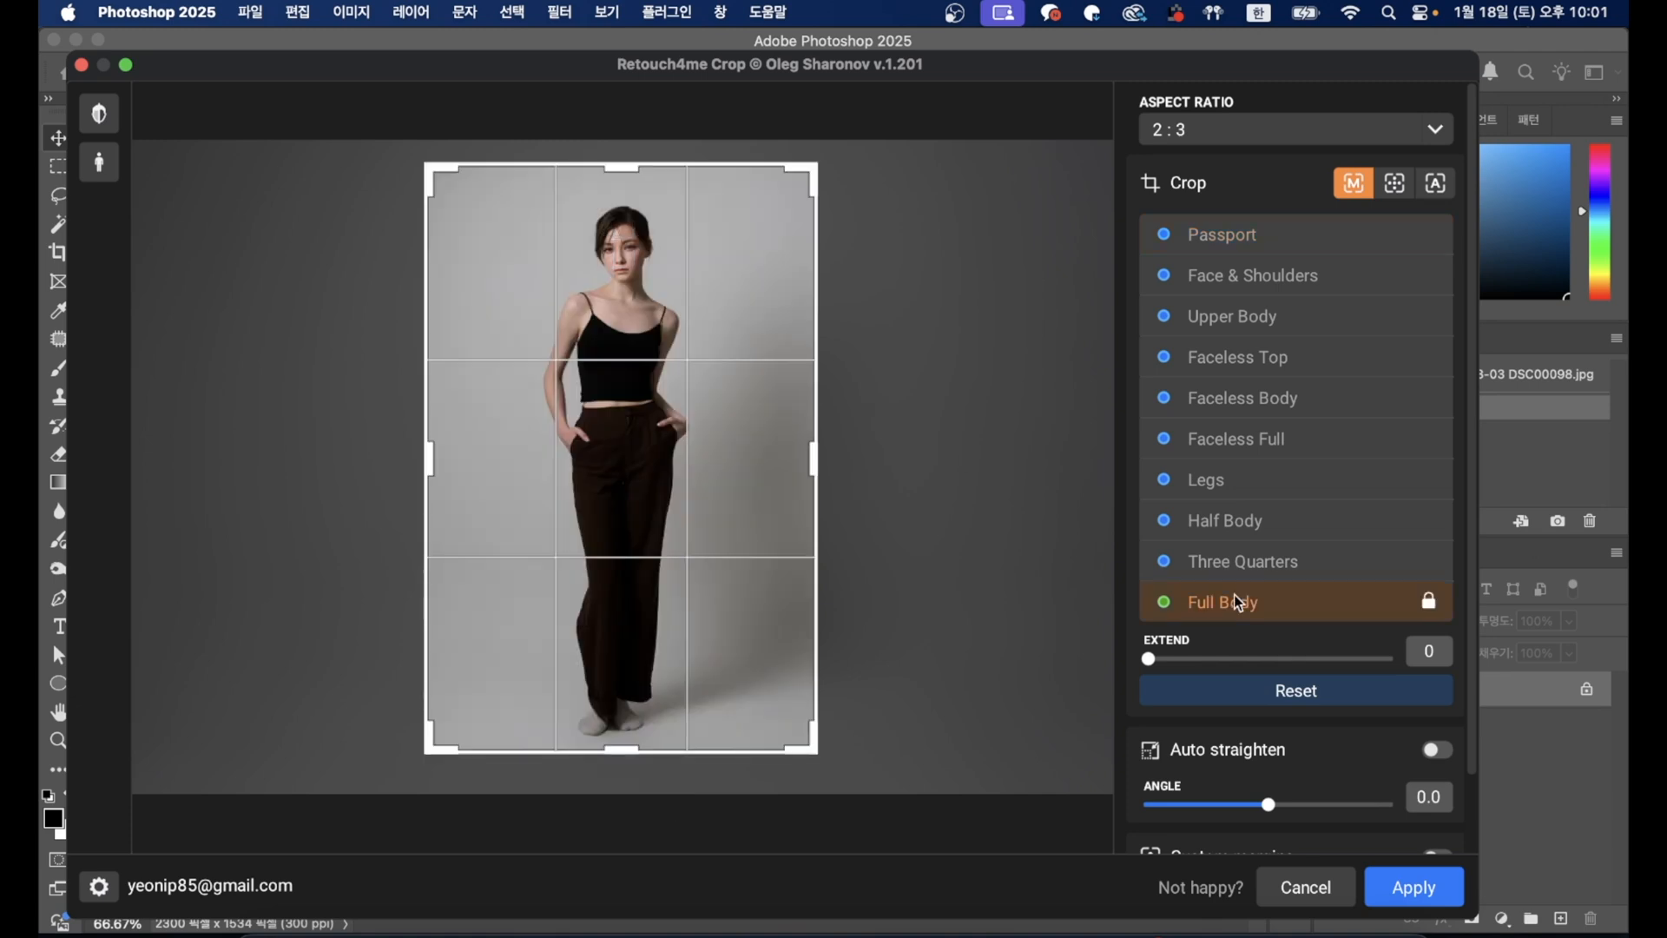
Step: Try the 1:2 and 9:16 aspect ratios on the Full Body crop and return to 2:3
{"action": "left_click", "coordinate": [1190, 129]}
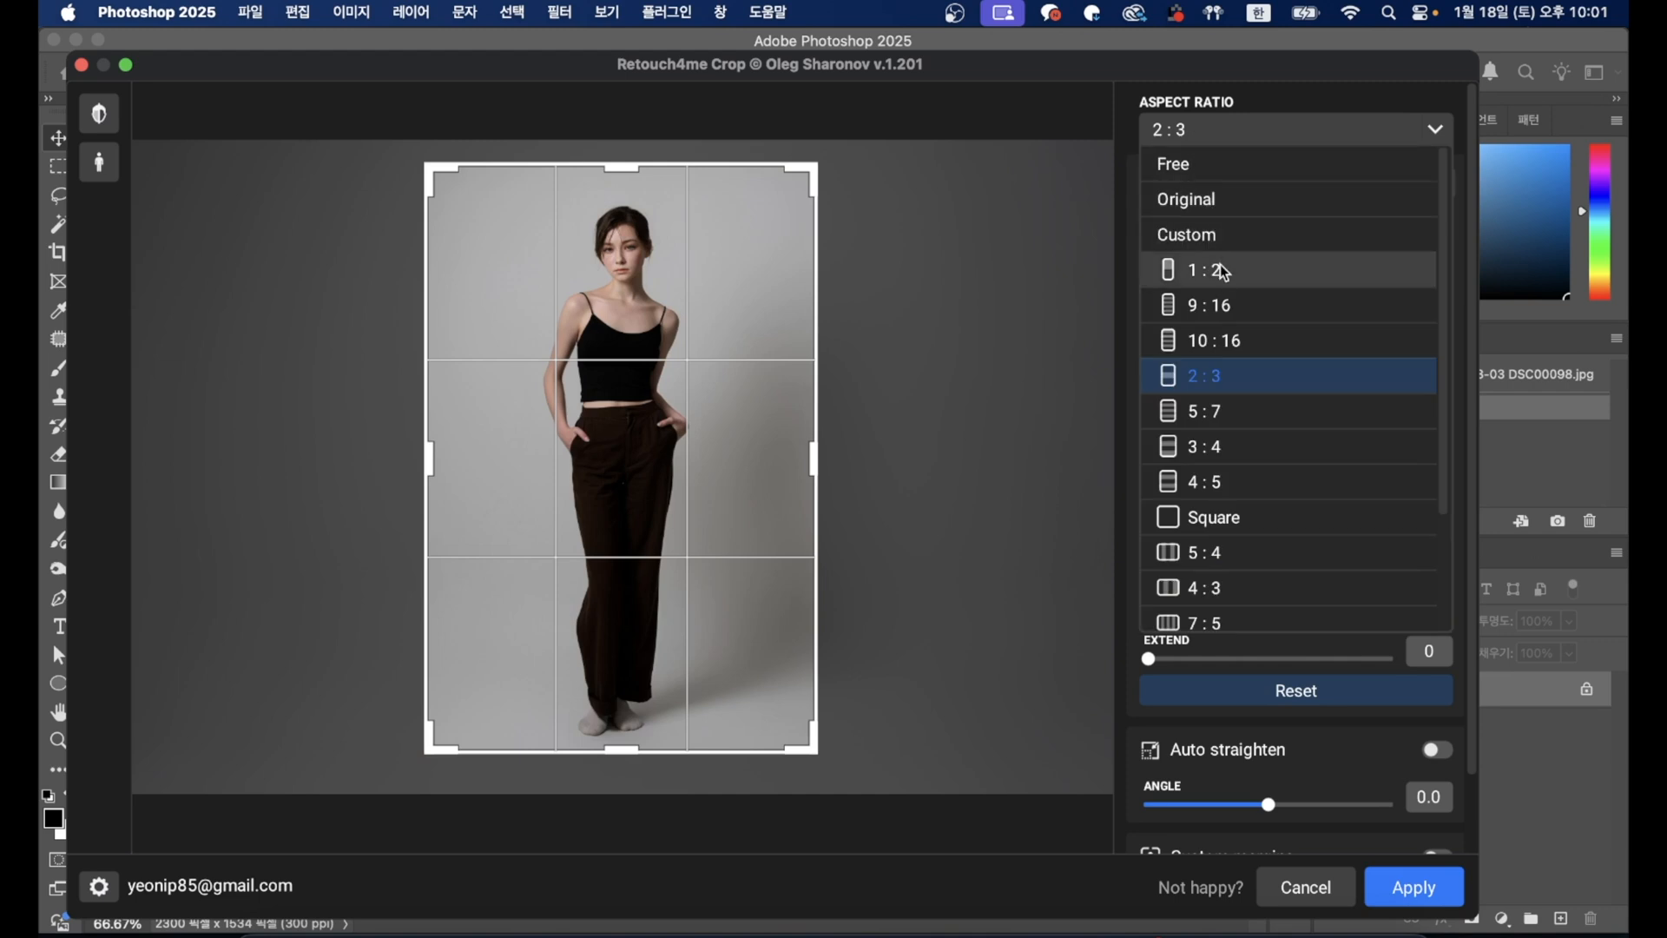
{"action": "left_click", "coordinate": [1216, 269]}
{"action": "left_click", "coordinate": [1223, 132]}
{"action": "left_click", "coordinate": [1227, 309]}
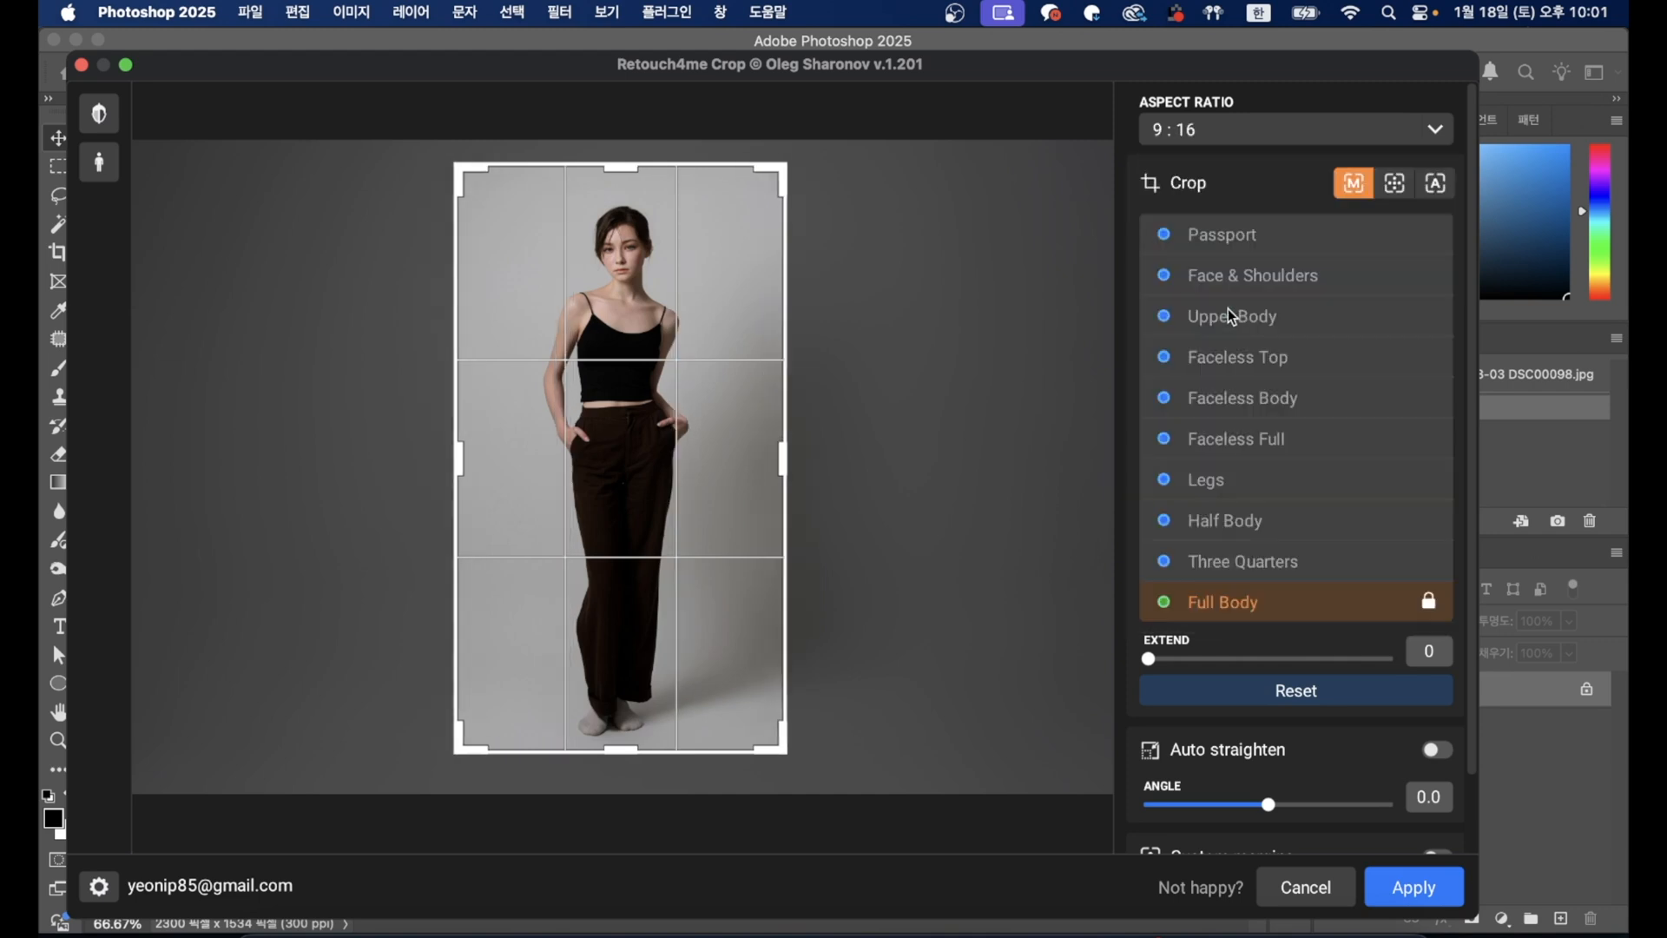
{"action": "left_click", "coordinate": [1206, 141]}
{"action": "left_click", "coordinate": [1214, 382]}
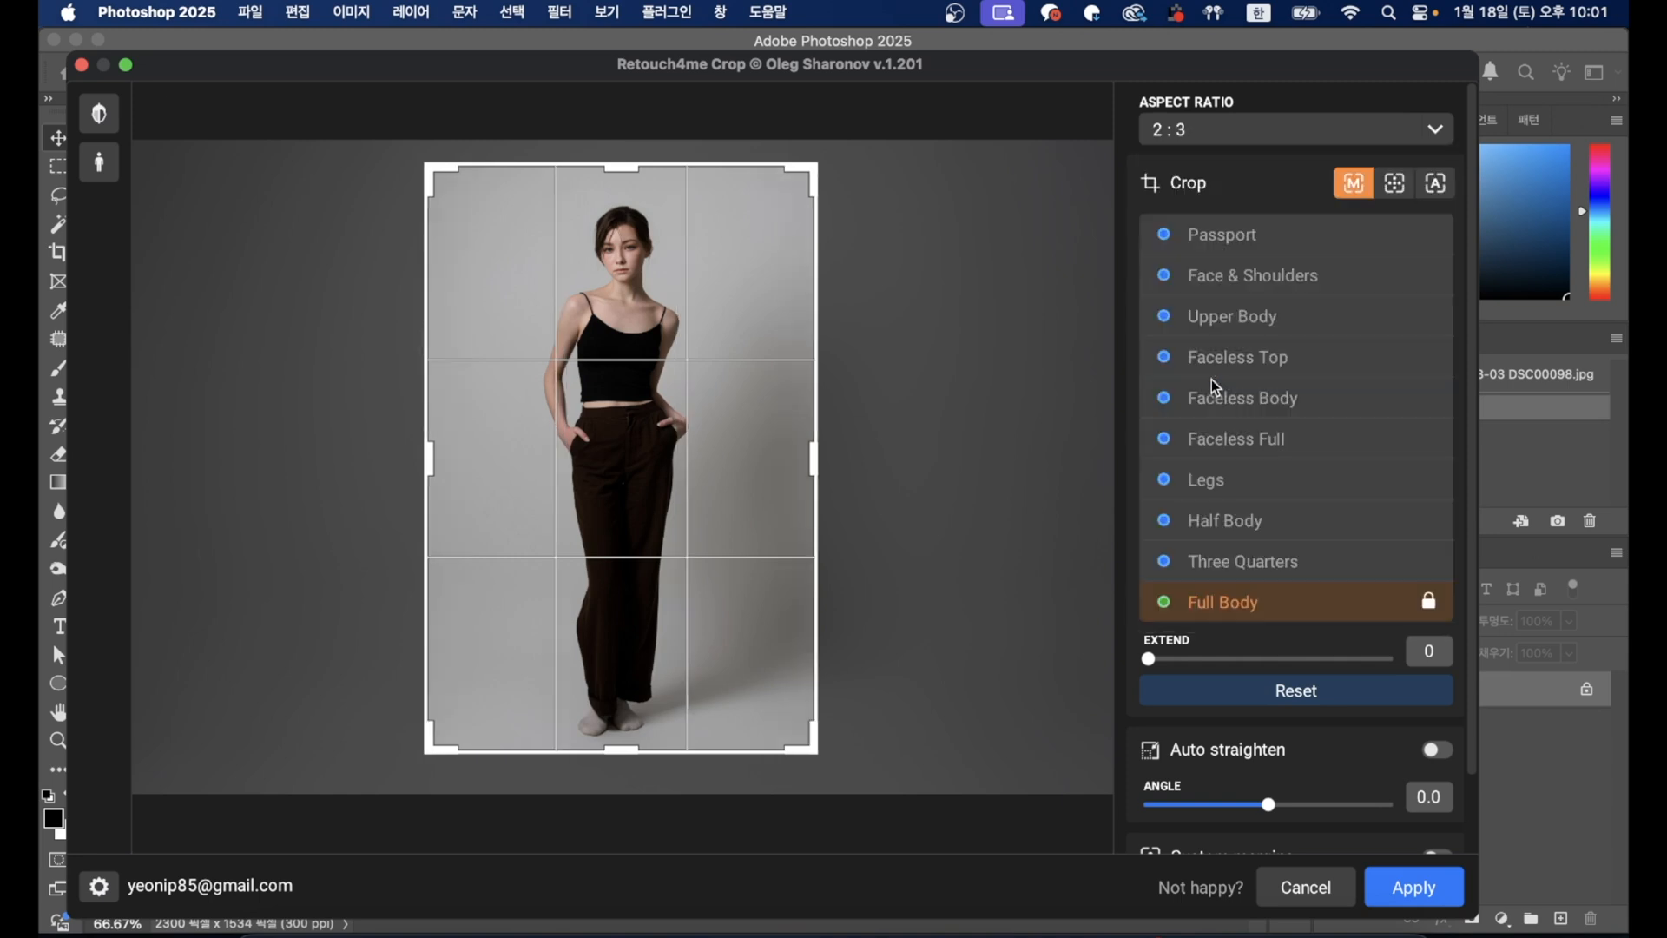
Step: Try automatic crop mode with all presets enabled, comparing the crop with Full Body off and on
{"action": "left_click", "coordinate": [1437, 200]}
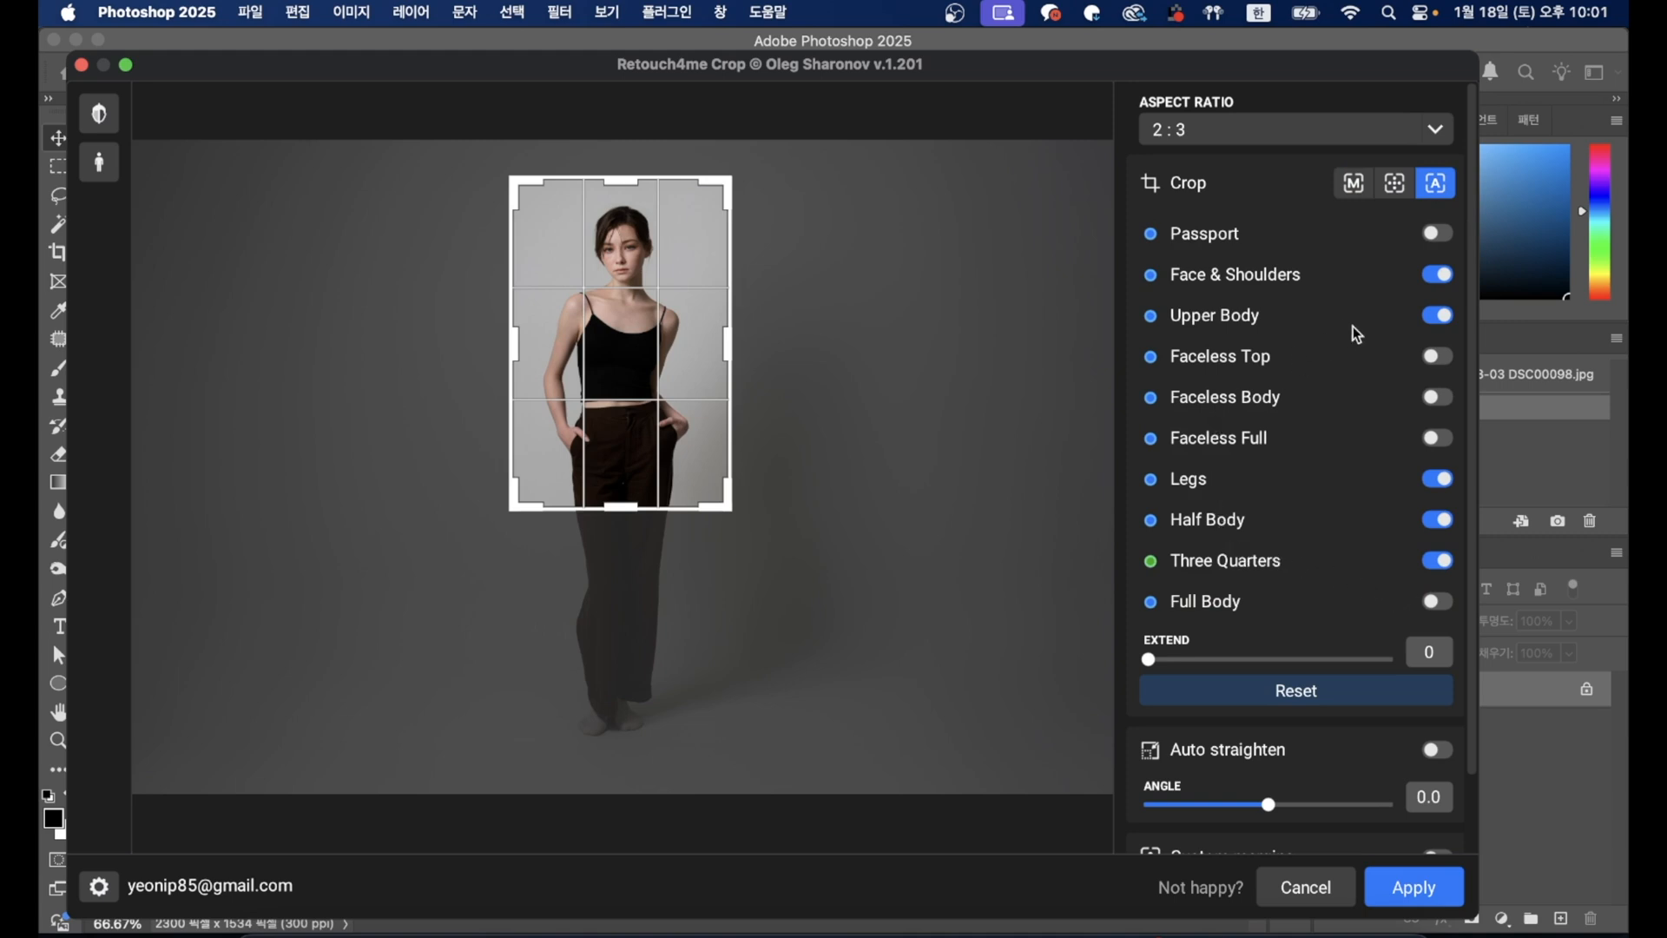
{"action": "left_click", "coordinate": [1445, 351]}
{"action": "left_click", "coordinate": [1443, 438]}
{"action": "left_click", "coordinate": [1439, 602]}
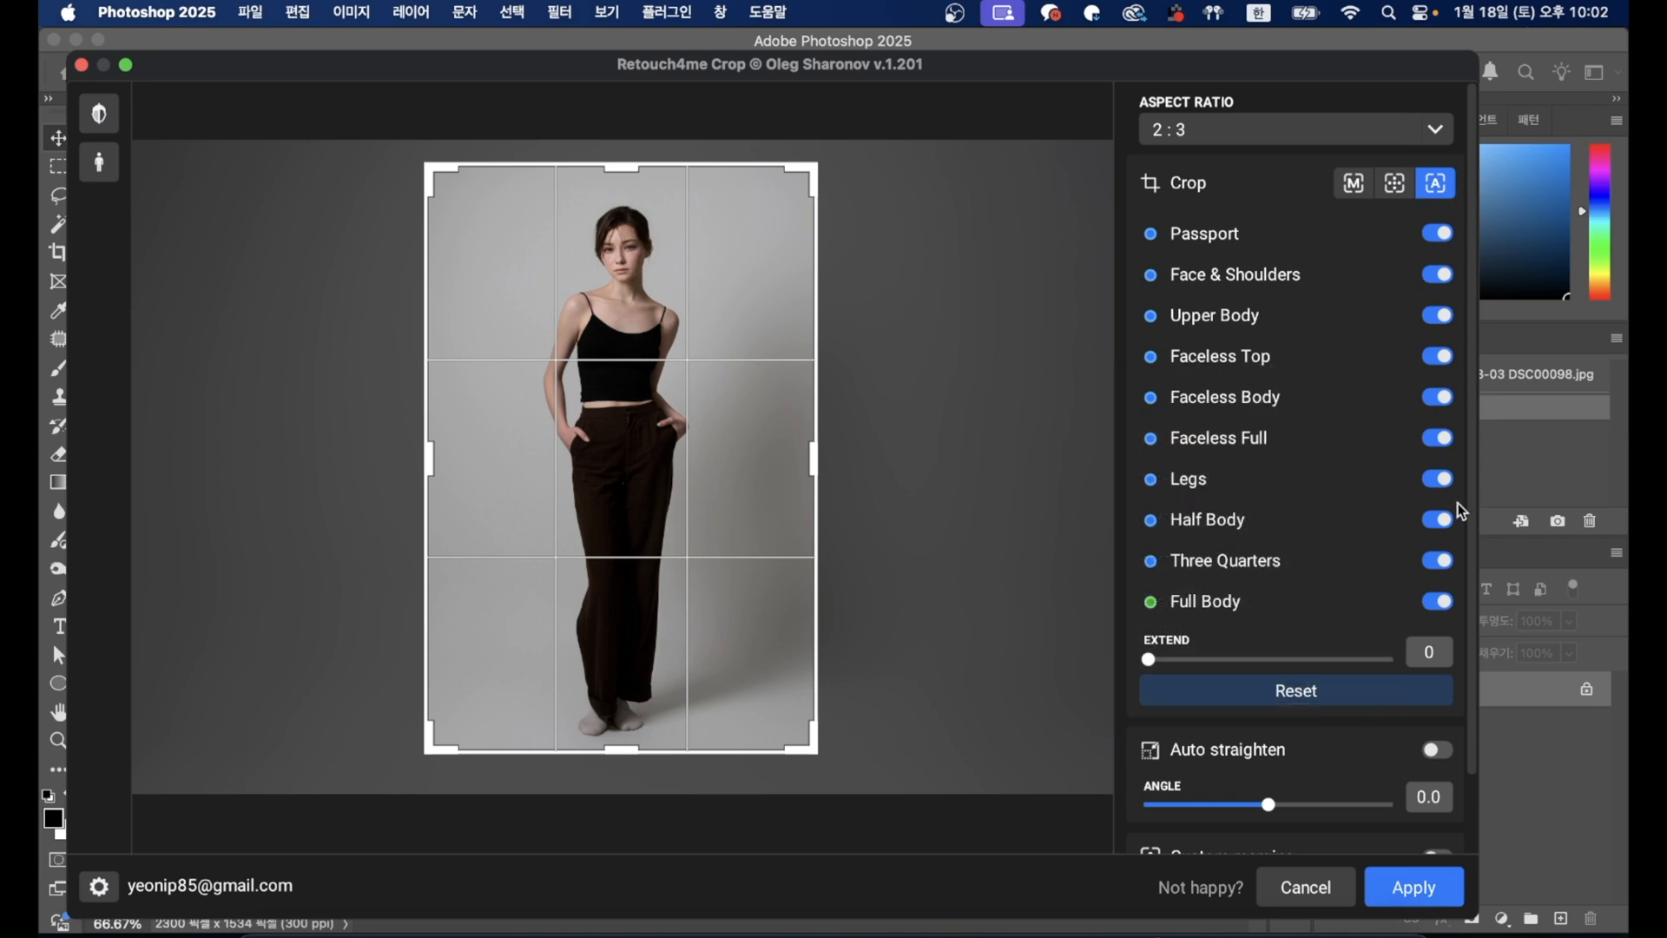
{"action": "left_click", "coordinate": [1439, 602]}
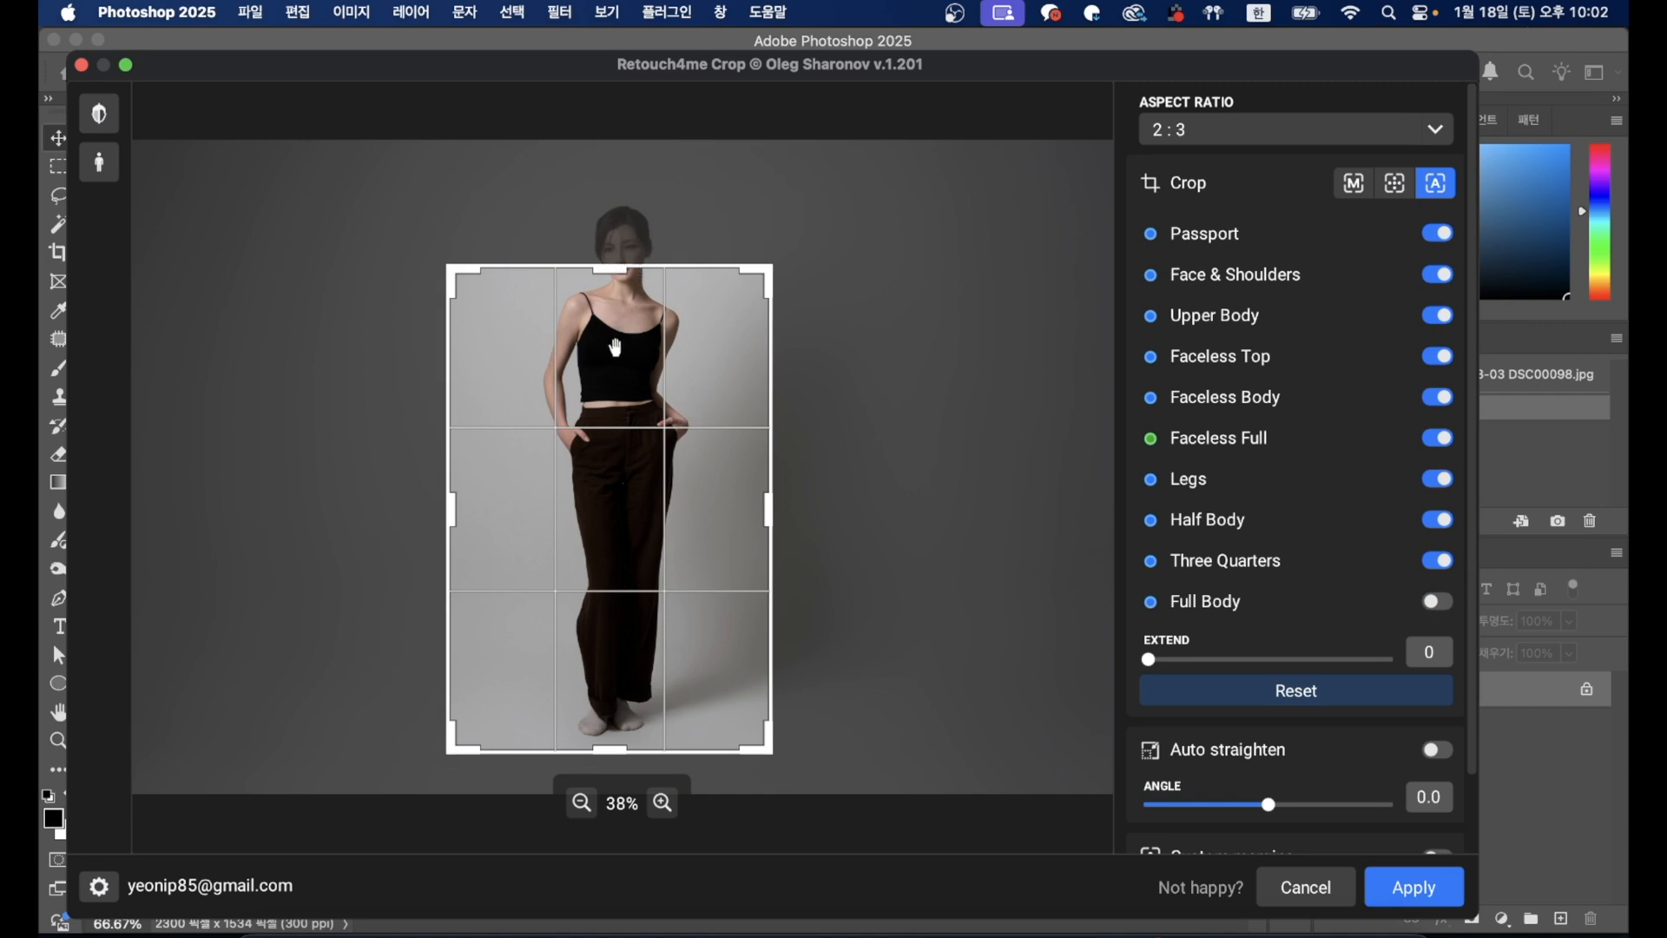
{"action": "left_click", "coordinate": [1435, 604]}
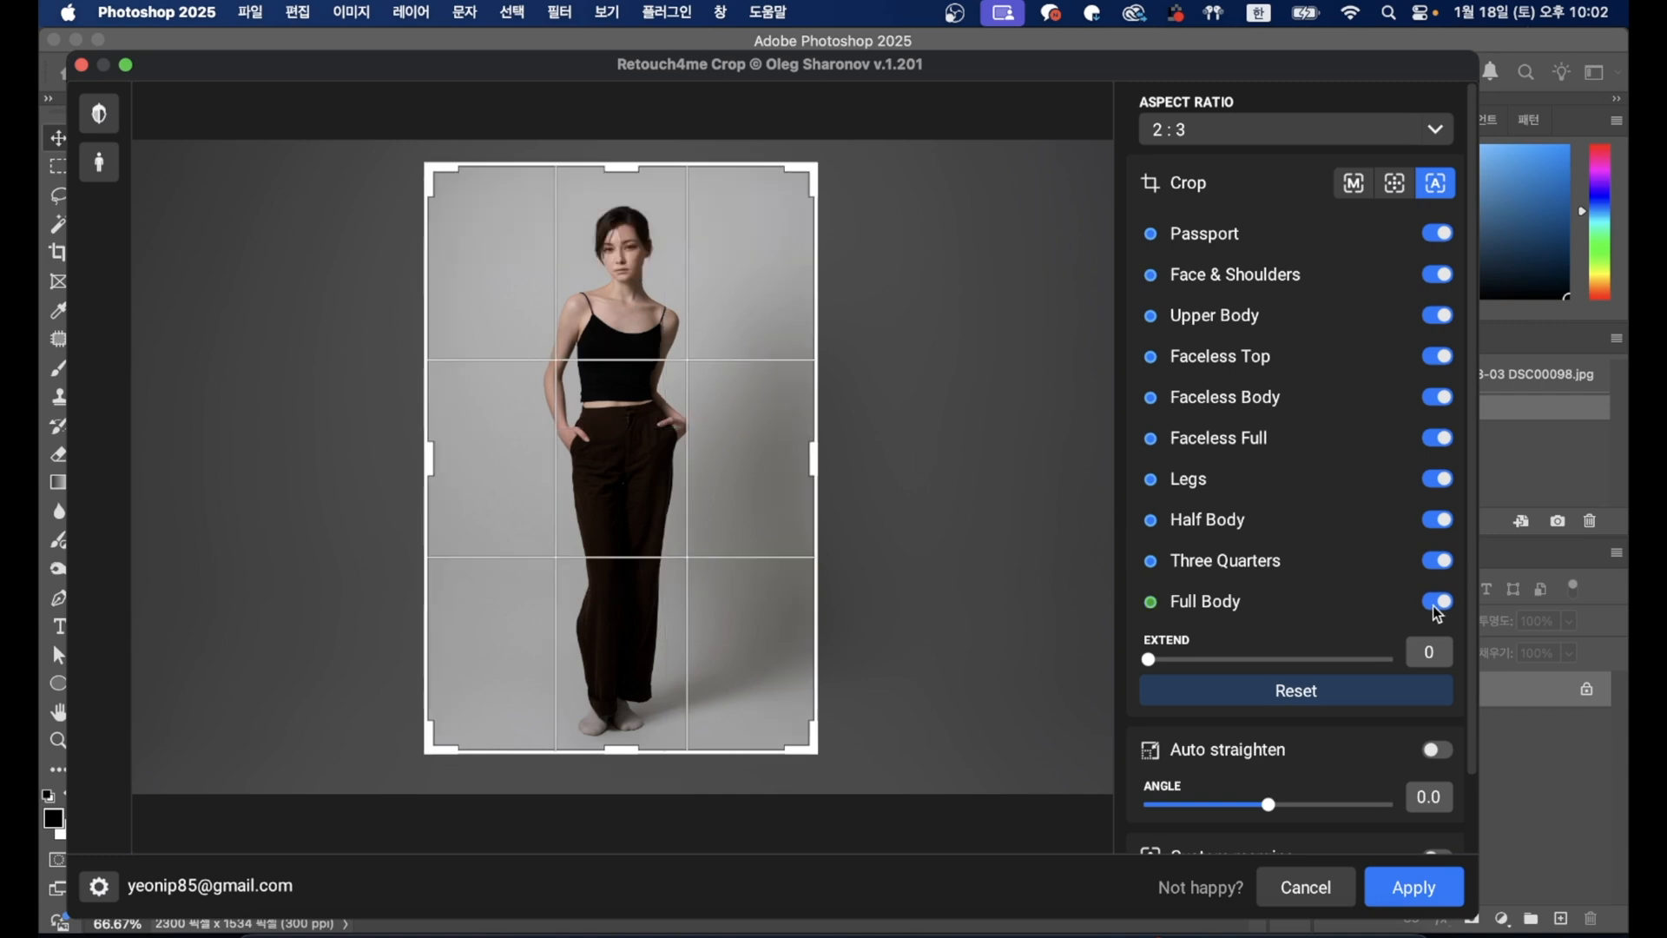
Step: Disable the Passport, Face & Shoulders and all Faceless presets, and compare the automatic crop with Full Body off and on
{"action": "left_click", "coordinate": [1439, 276]}
{"action": "left_click", "coordinate": [1435, 358]}
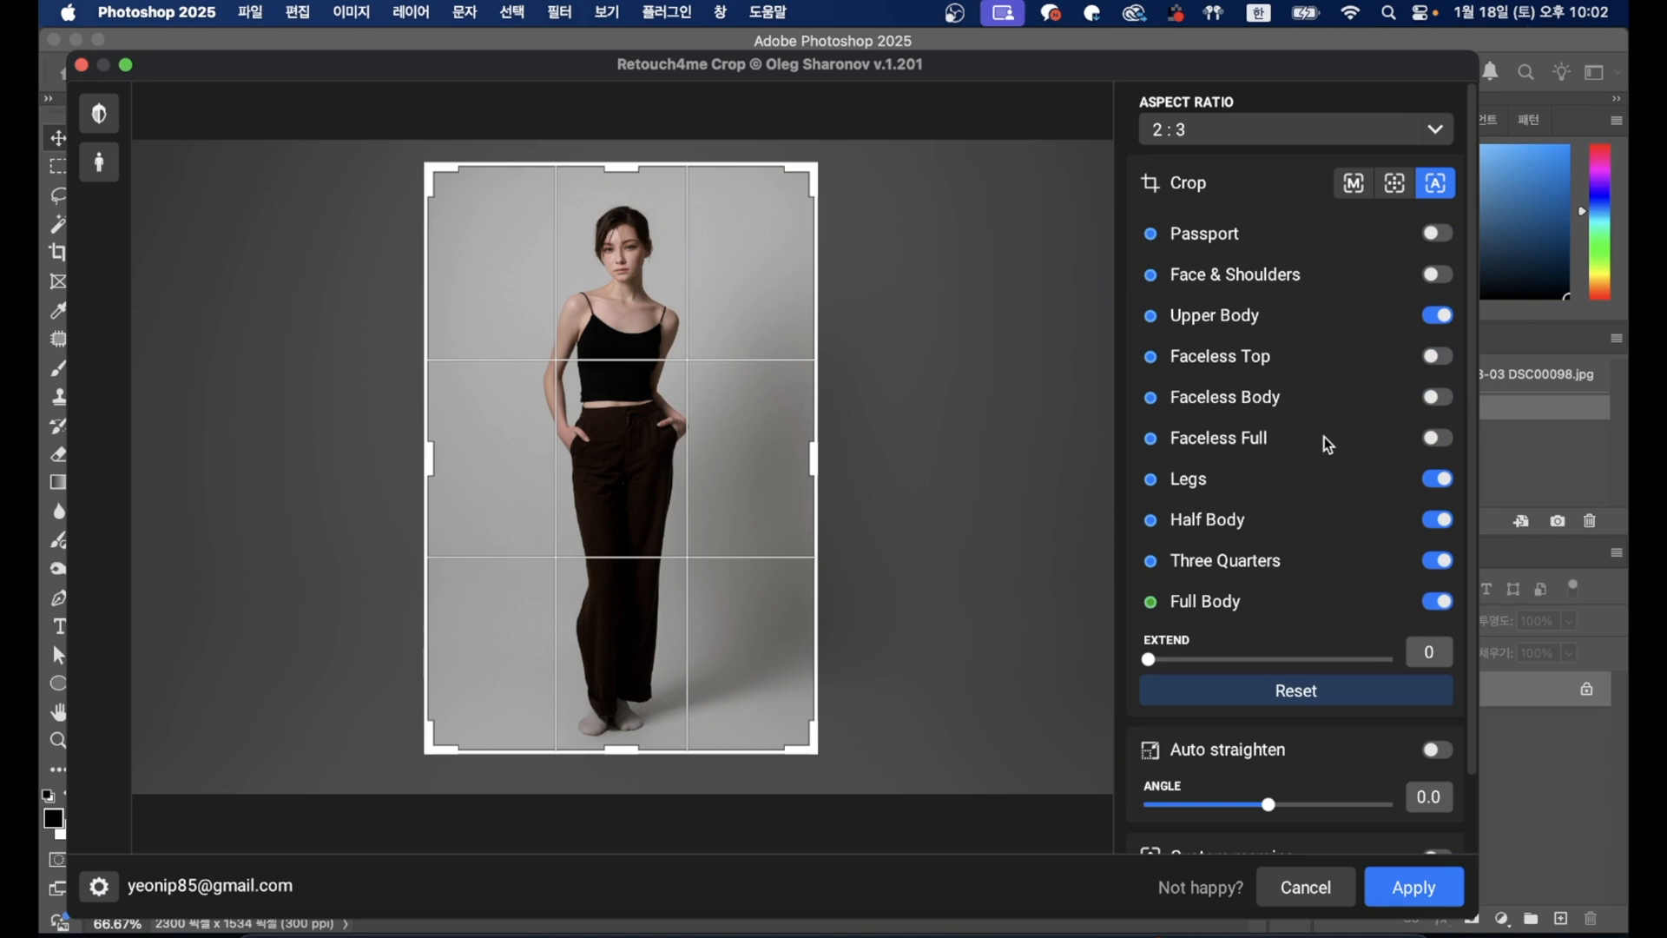
{"action": "left_click", "coordinate": [1437, 605]}
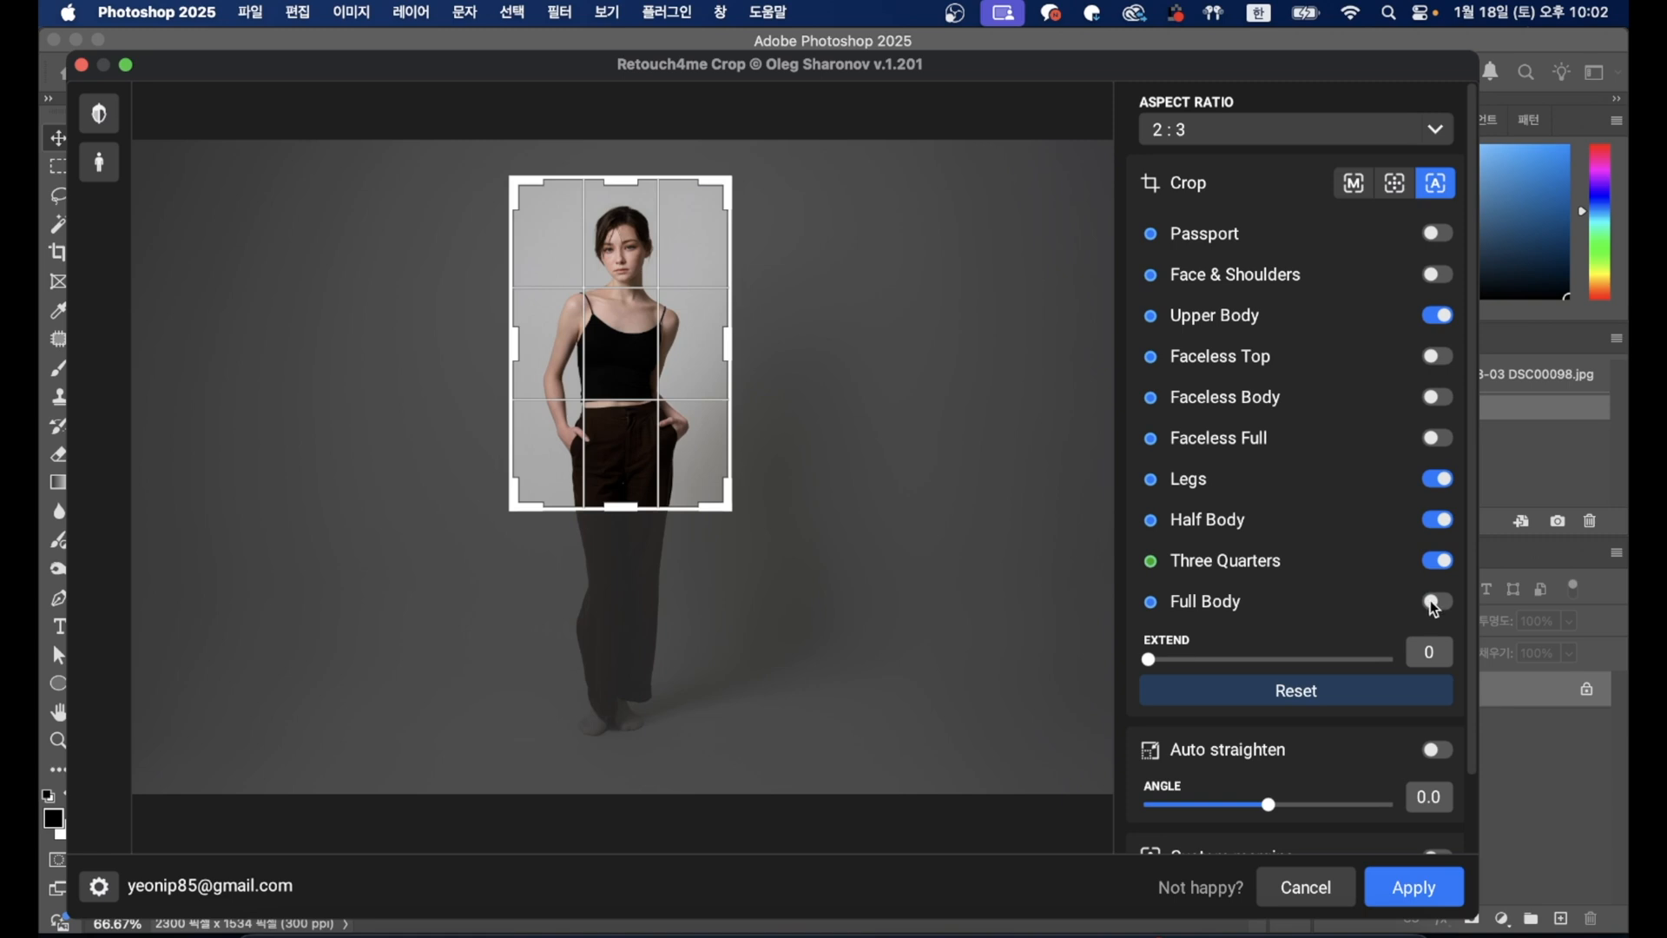
{"action": "left_click", "coordinate": [1435, 605]}
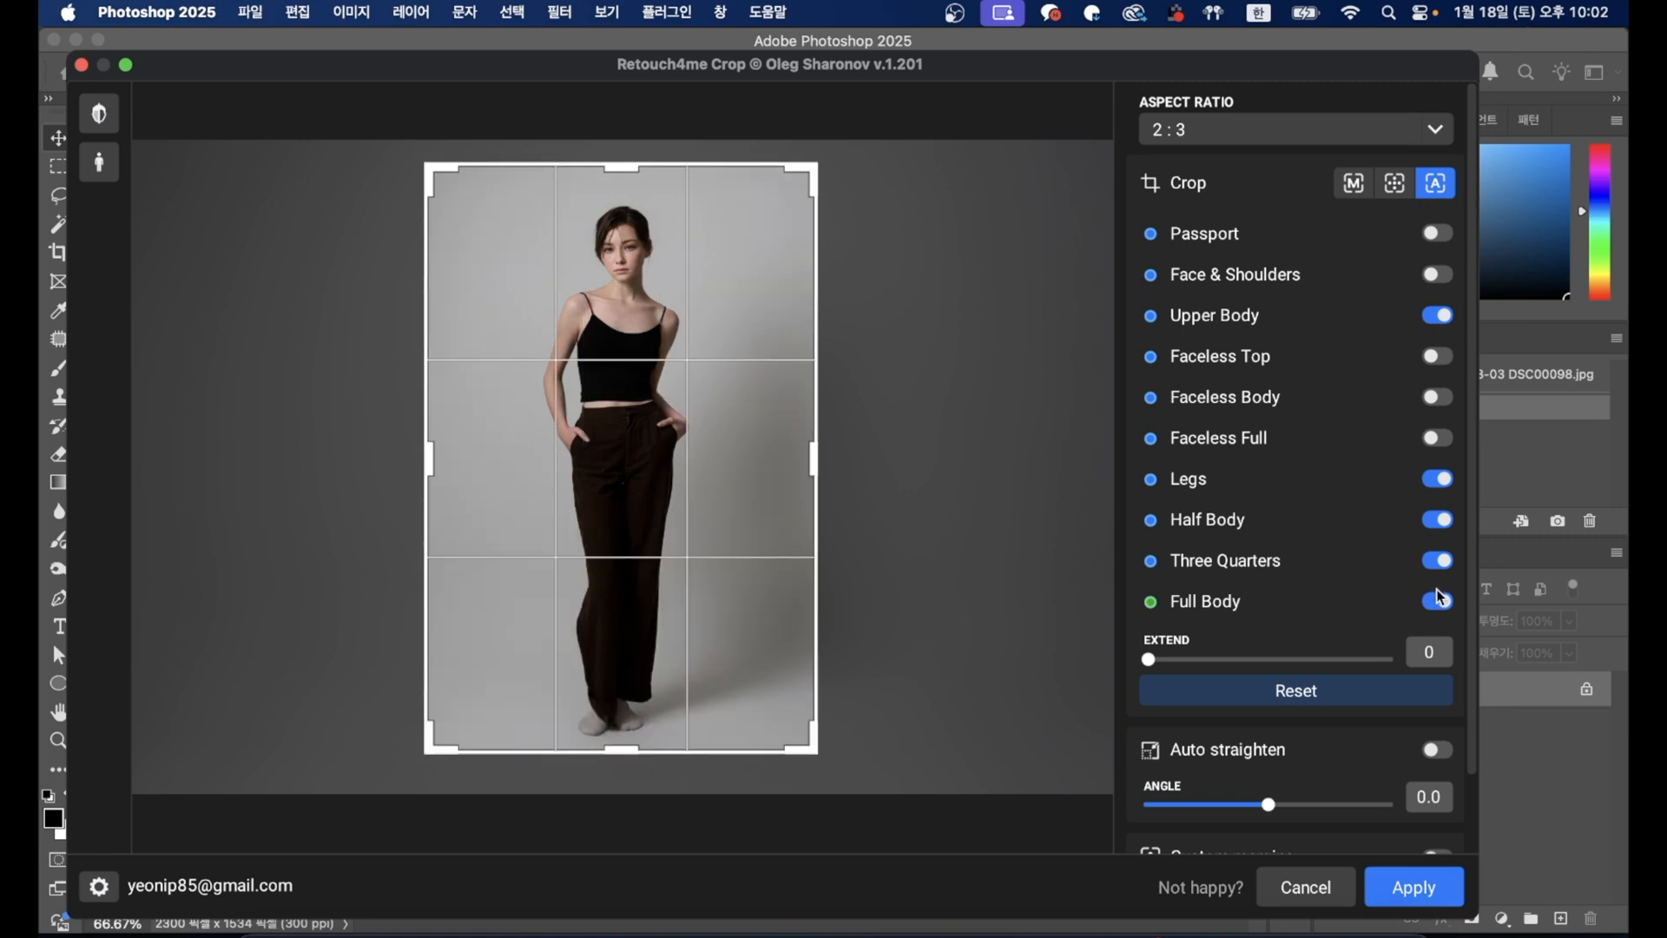
{"action": "left_click", "coordinate": [1437, 599]}
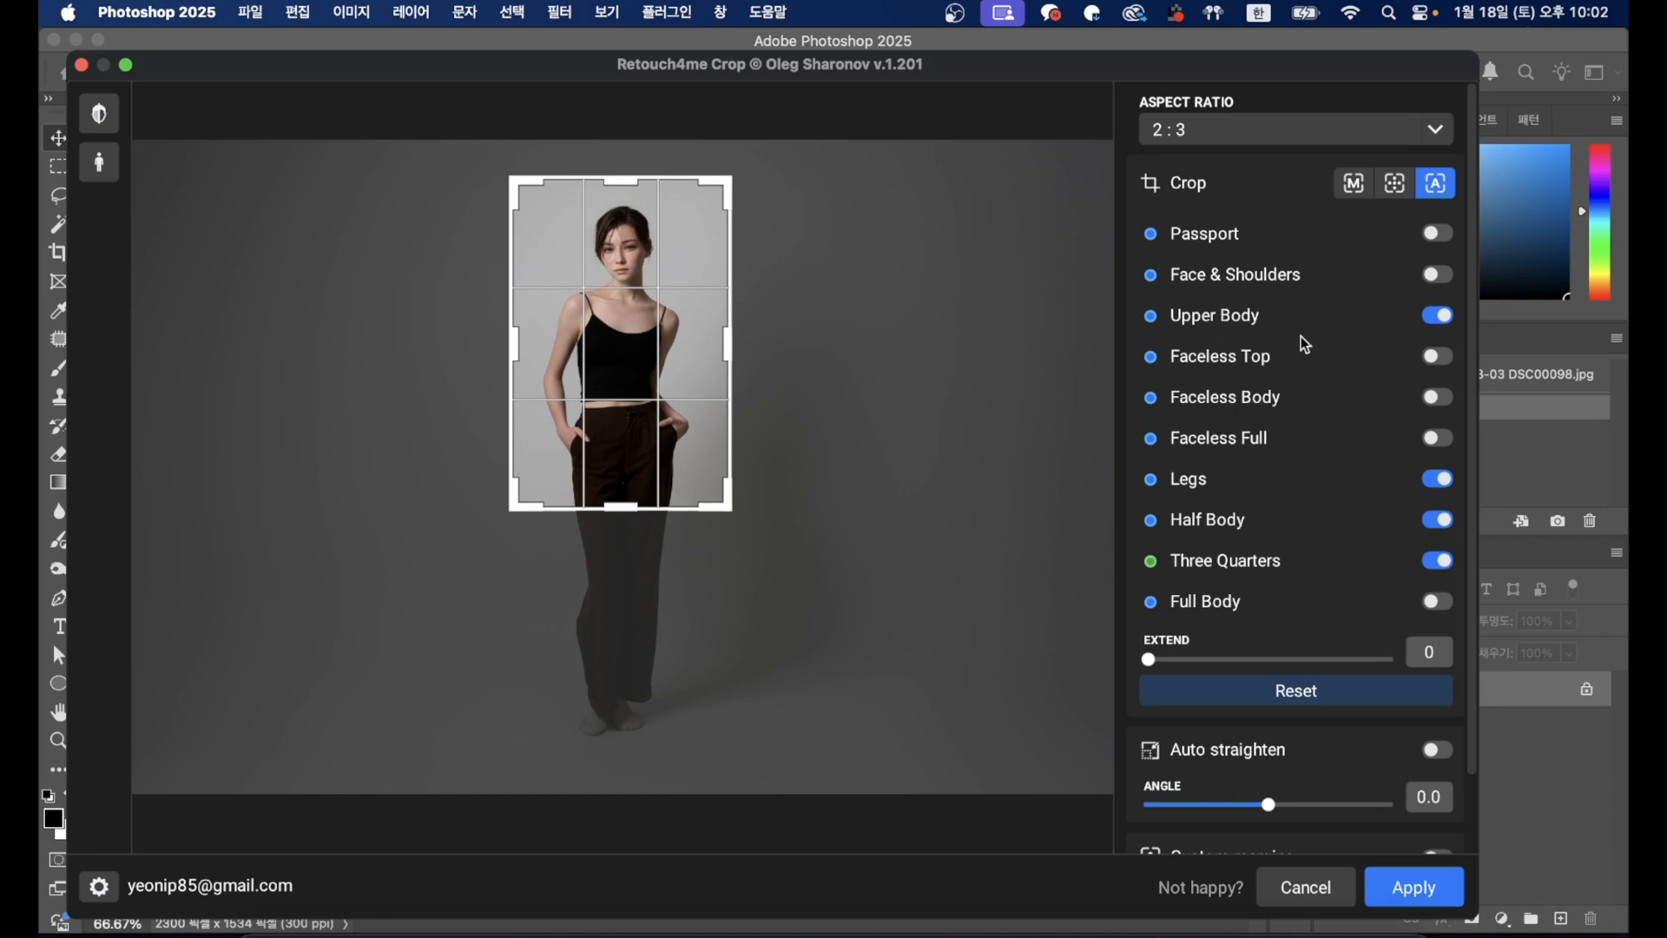
Step: Return to manual crop mode and apply the 2:3 Full Body crop to the studio portrait
{"action": "left_click", "coordinate": [1351, 185]}
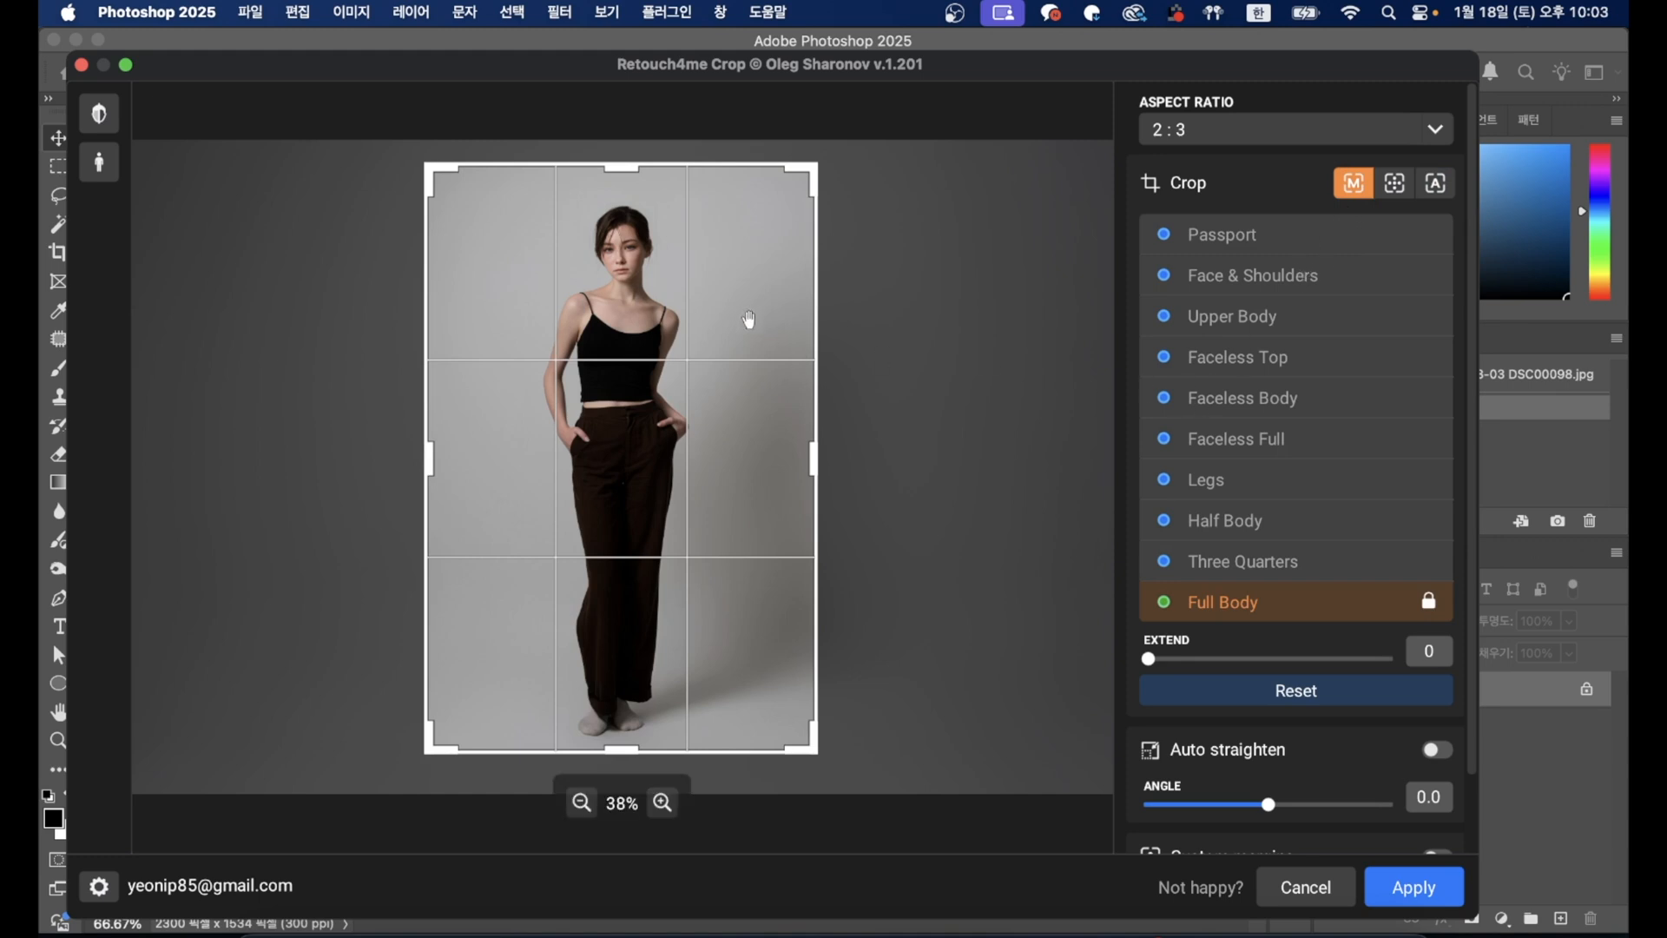
{"action": "left_click", "coordinate": [1424, 903]}
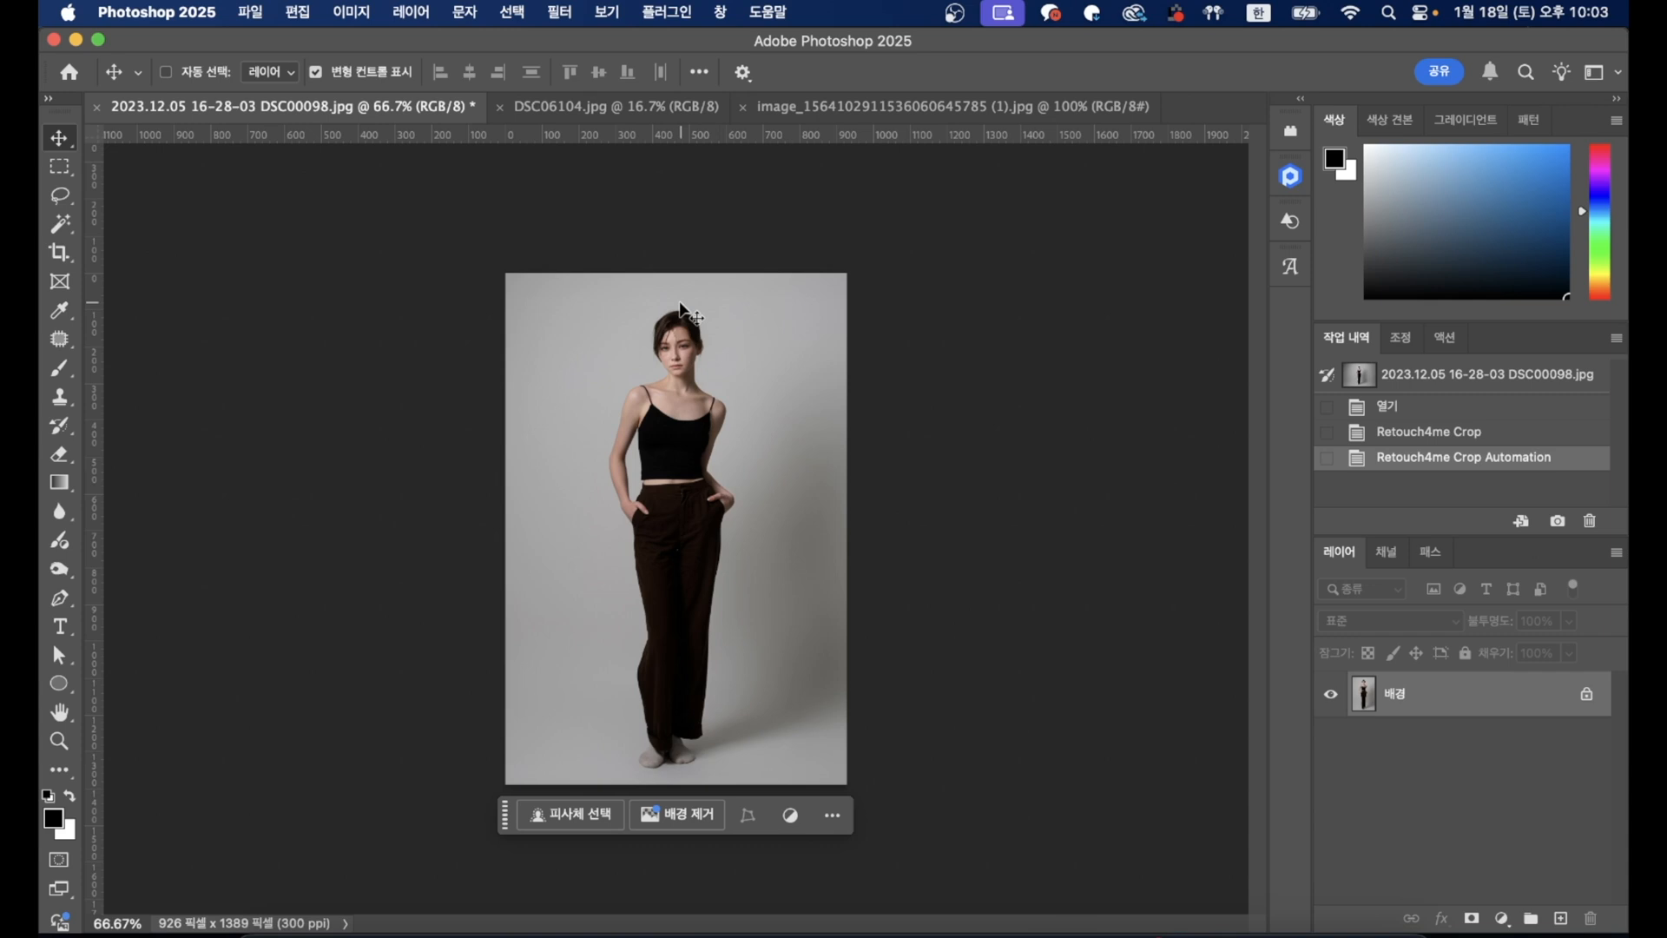
Step: Switch to DSC06104.jpg and open it in Retouch4me Crop
{"action": "left_click", "coordinate": [632, 108]}
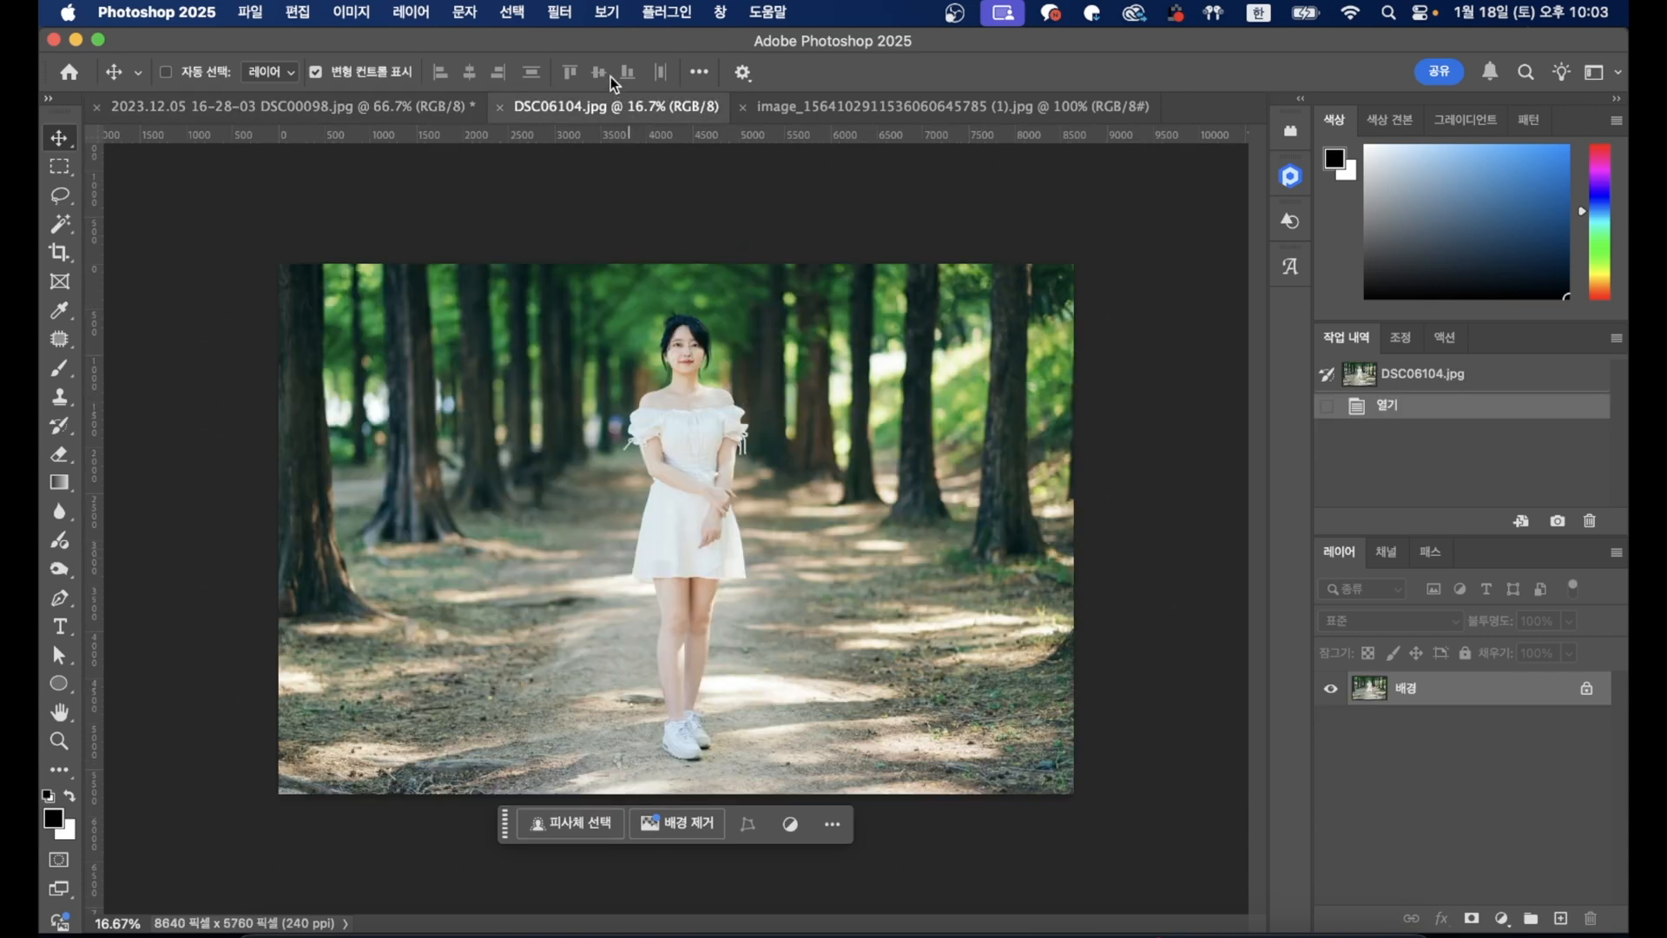
{"action": "left_click", "coordinate": [559, 12]}
{"action": "mouse_move", "coordinate": [639, 580]}
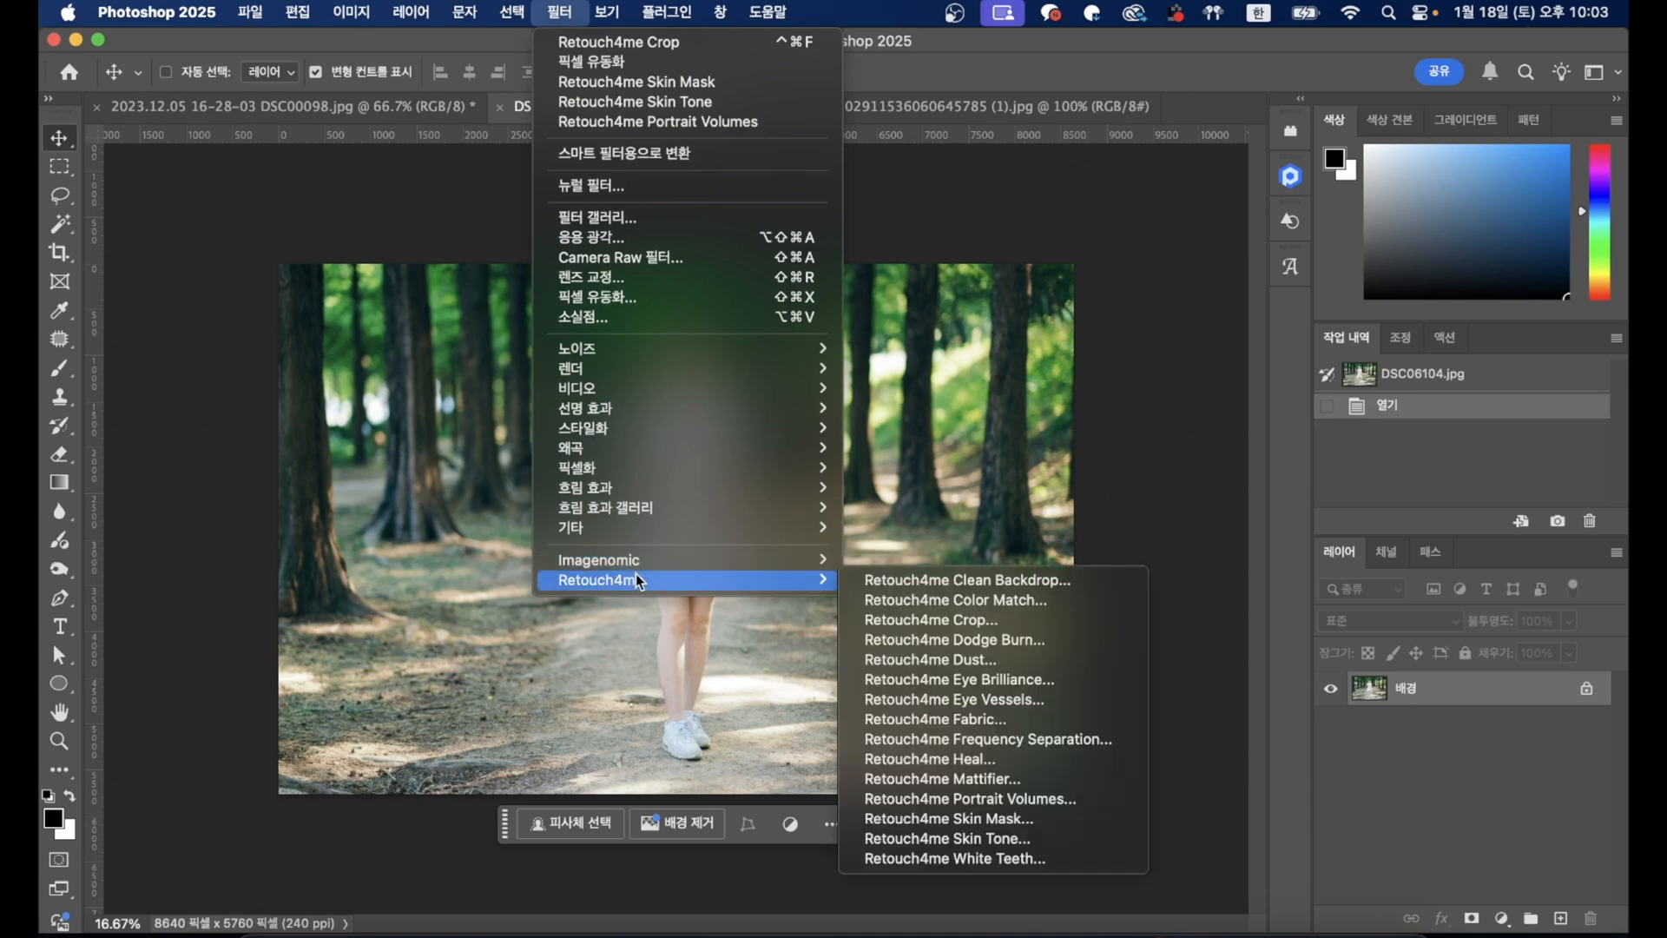
{"action": "left_click", "coordinate": [918, 620]}
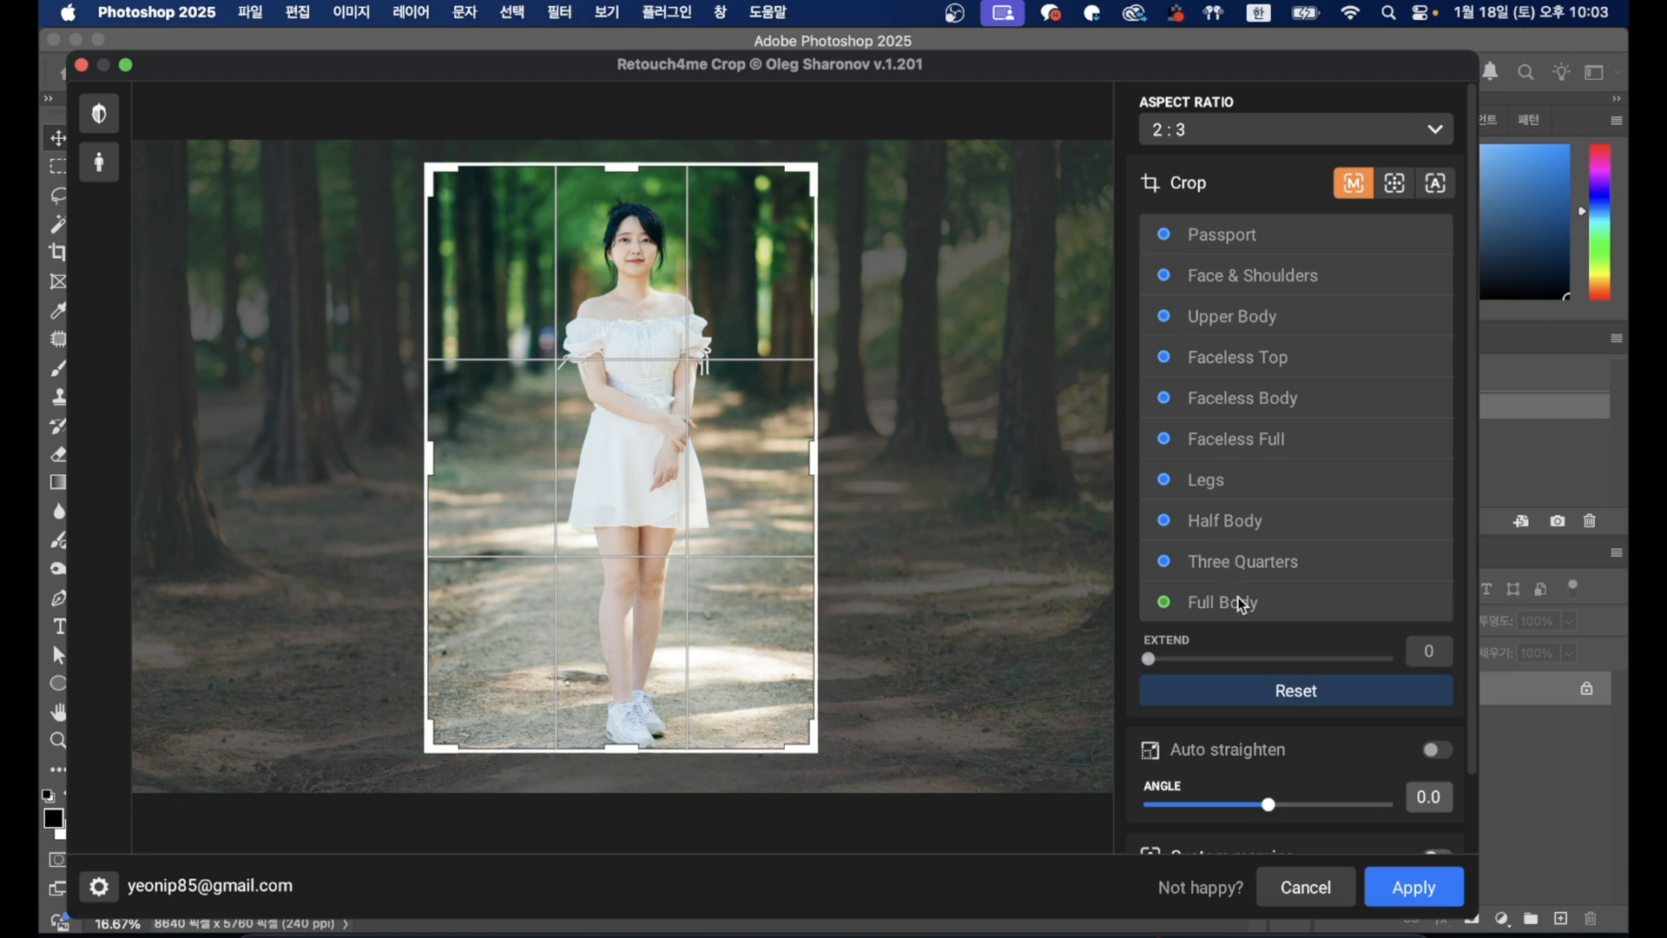
Step: Preview every manual crop preset from Full Body up to Passport on the woman in the white dress
{"action": "left_click", "coordinate": [1240, 602]}
{"action": "left_click", "coordinate": [1227, 561]}
{"action": "left_click", "coordinate": [1223, 523]}
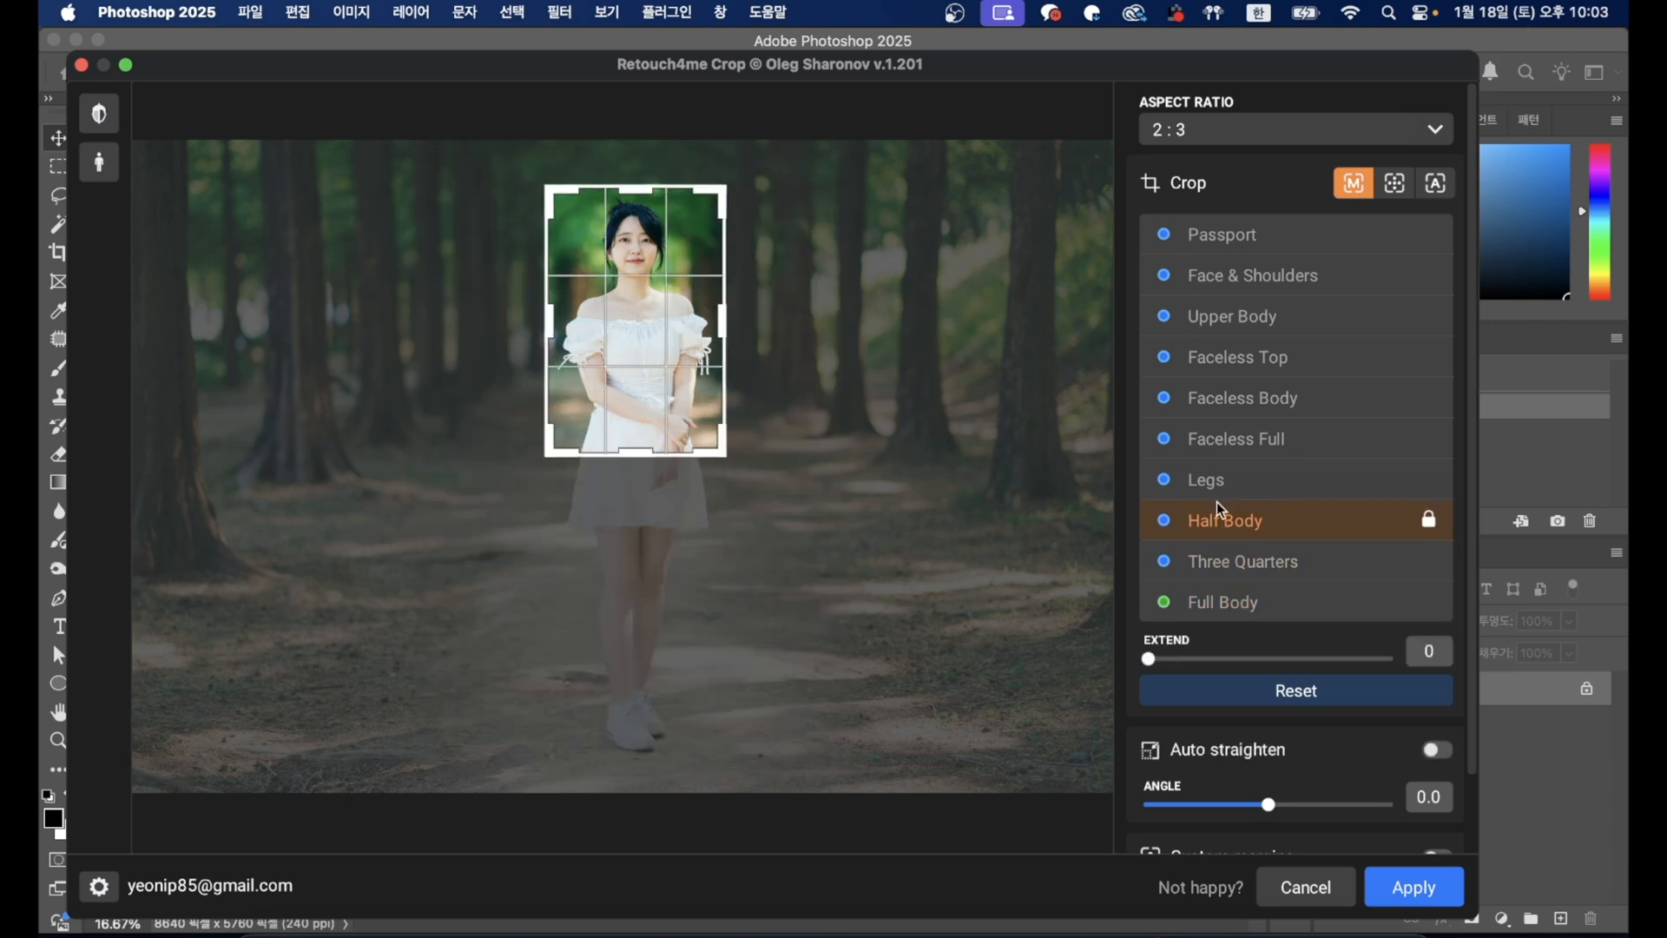
{"action": "left_click", "coordinate": [1222, 479]}
{"action": "left_click", "coordinate": [1226, 439]}
{"action": "left_click", "coordinate": [1228, 397]}
{"action": "left_click", "coordinate": [1232, 357]}
{"action": "left_click", "coordinate": [1236, 332]}
{"action": "left_click", "coordinate": [1242, 284]}
{"action": "left_click", "coordinate": [1236, 243]}
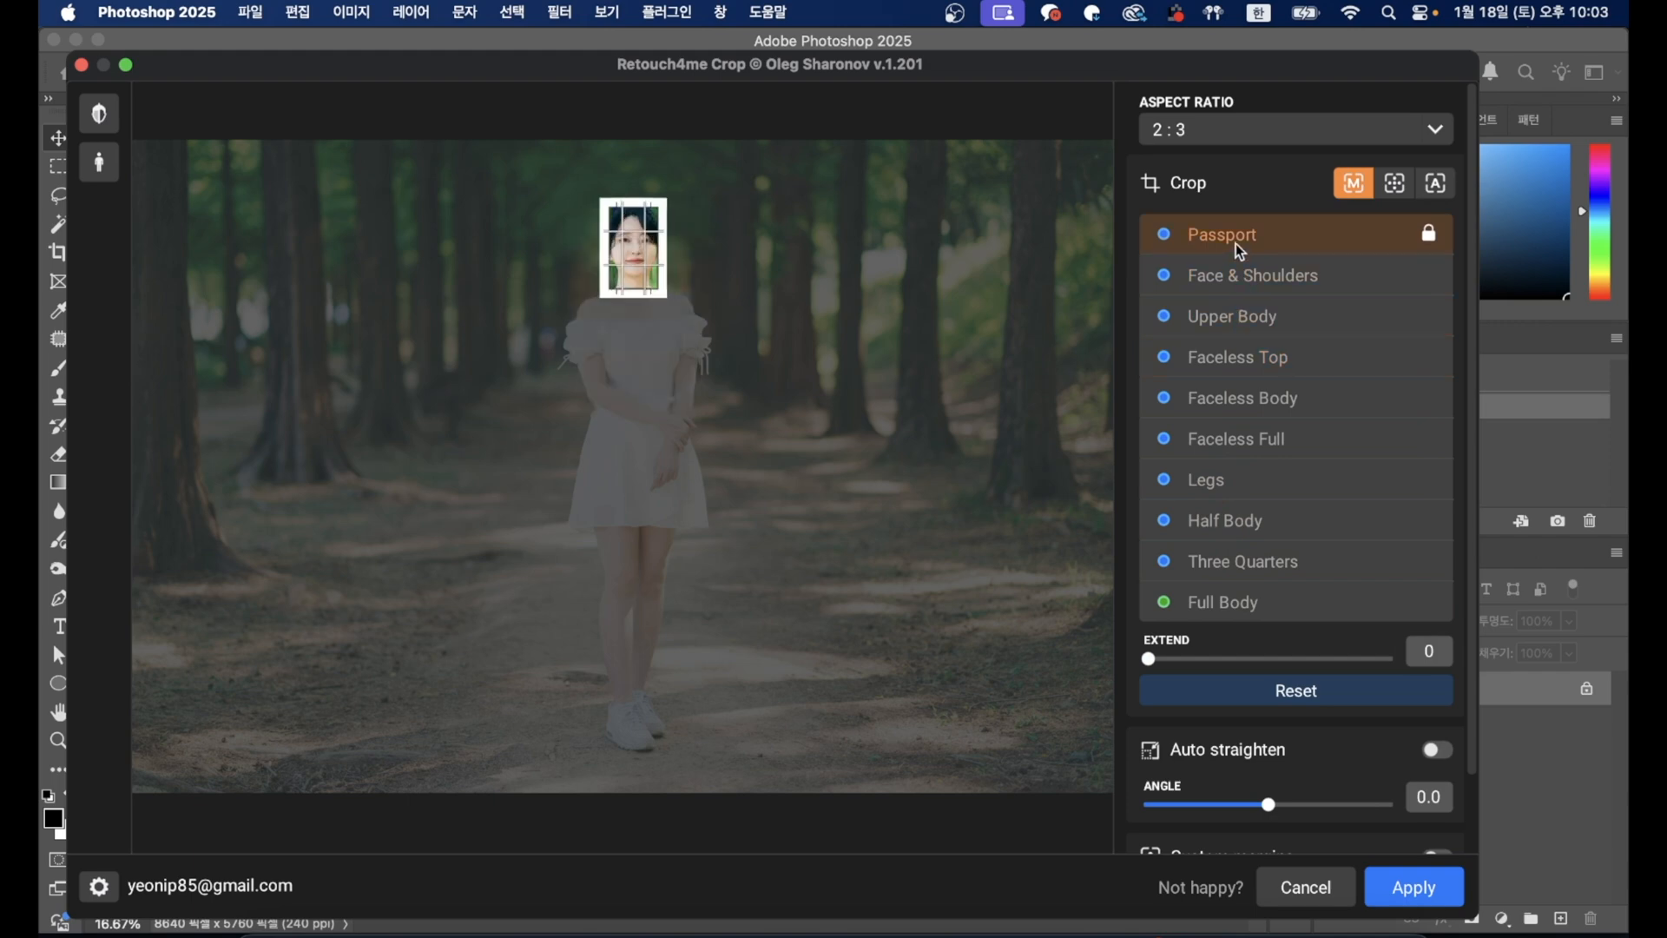
Step: Frame the woman in the white dress with the Half Body preset, extend it by 7 and shift the crop frame slightly
{"action": "left_click", "coordinate": [1242, 533]}
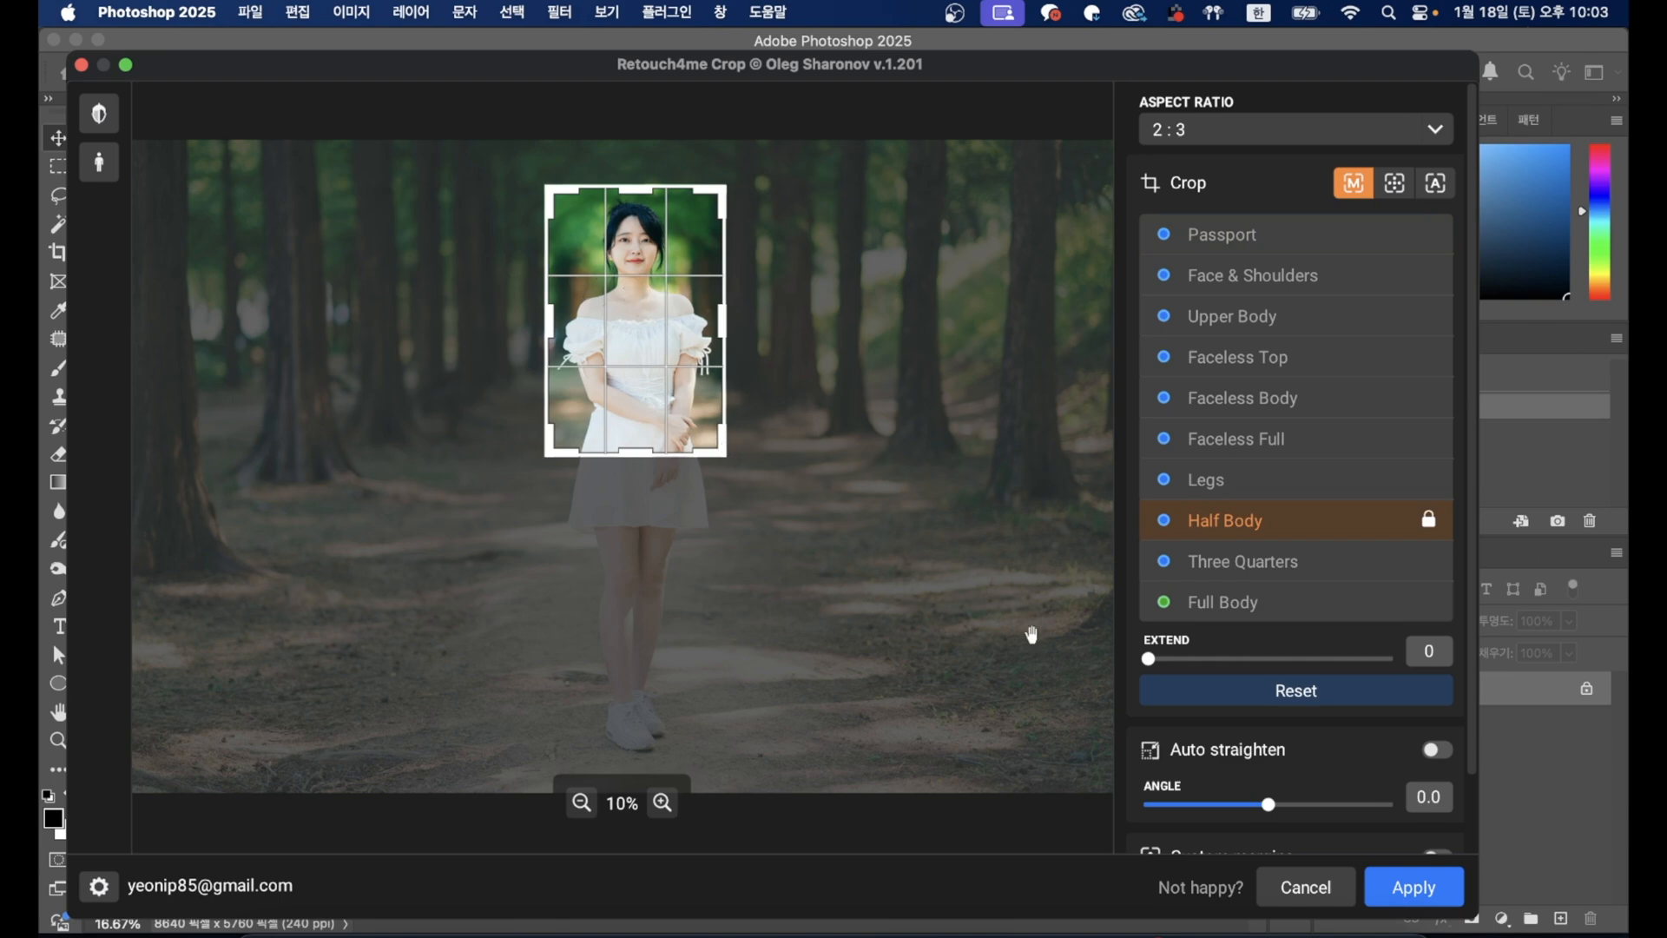
{"action": "mouse_move", "coordinate": [1151, 660]}
{"action": "left_mouse_down"}
{"action": "mouse_move", "coordinate": [1200, 658]}
{"action": "mouse_move", "coordinate": [1171, 660]}
{"action": "left_mouse_up"}
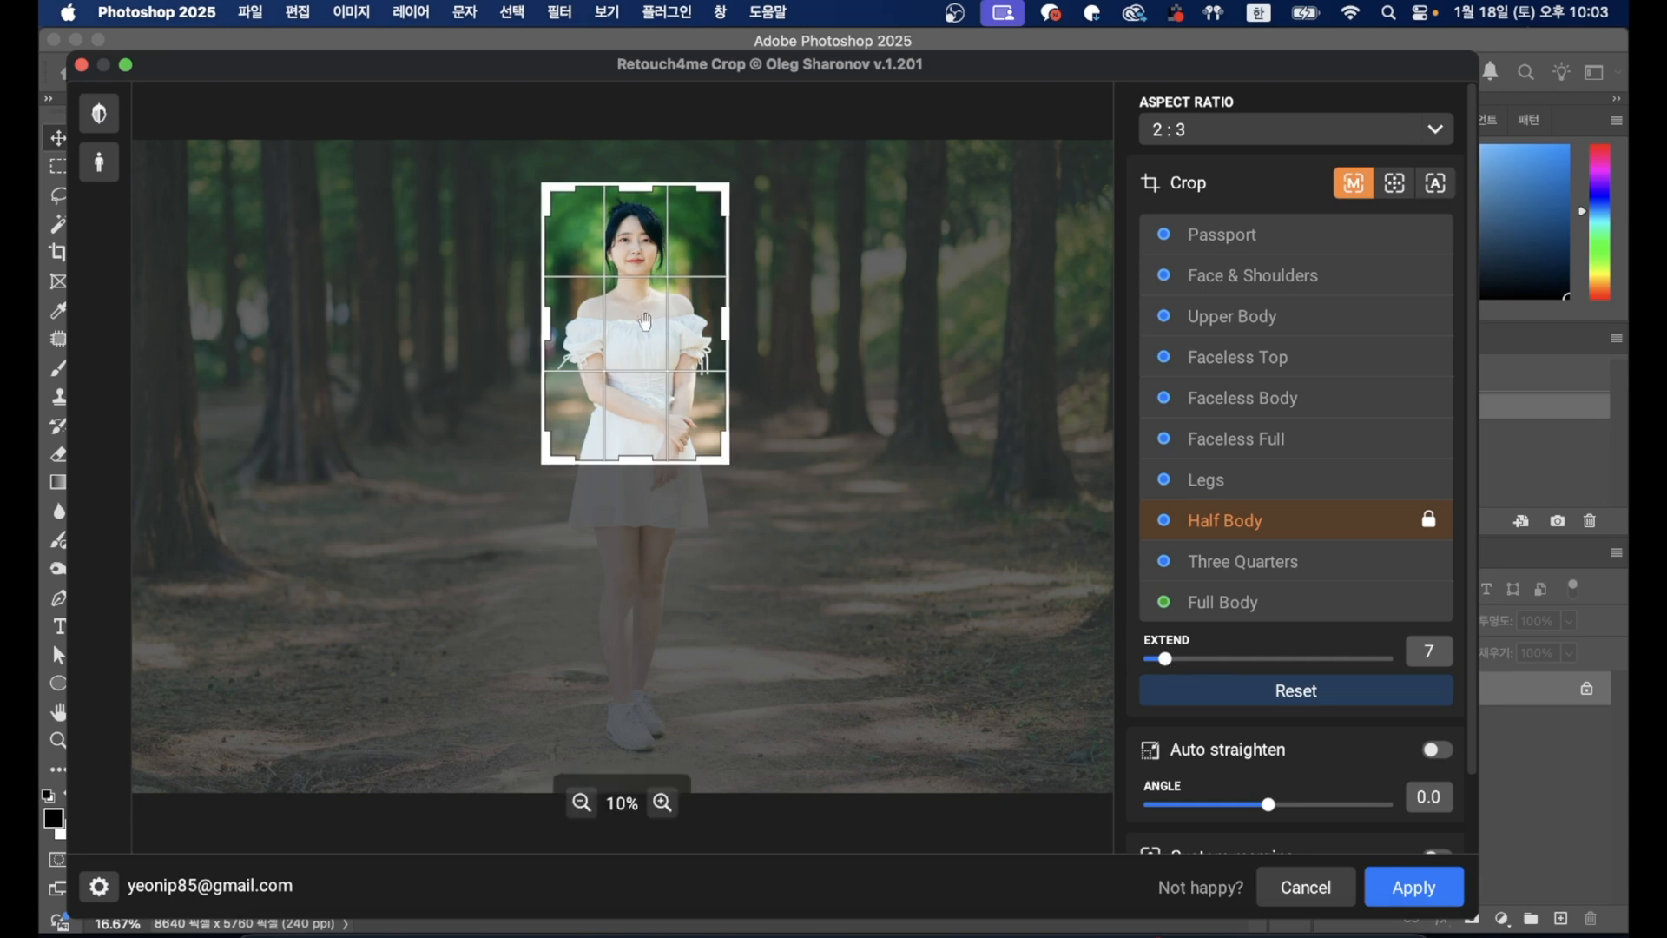
{"action": "mouse_move", "coordinate": [645, 321]}
{"action": "left_mouse_down"}
{"action": "mouse_move", "coordinate": [618, 327]}
{"action": "mouse_move", "coordinate": [644, 320]}
{"action": "left_mouse_up"}
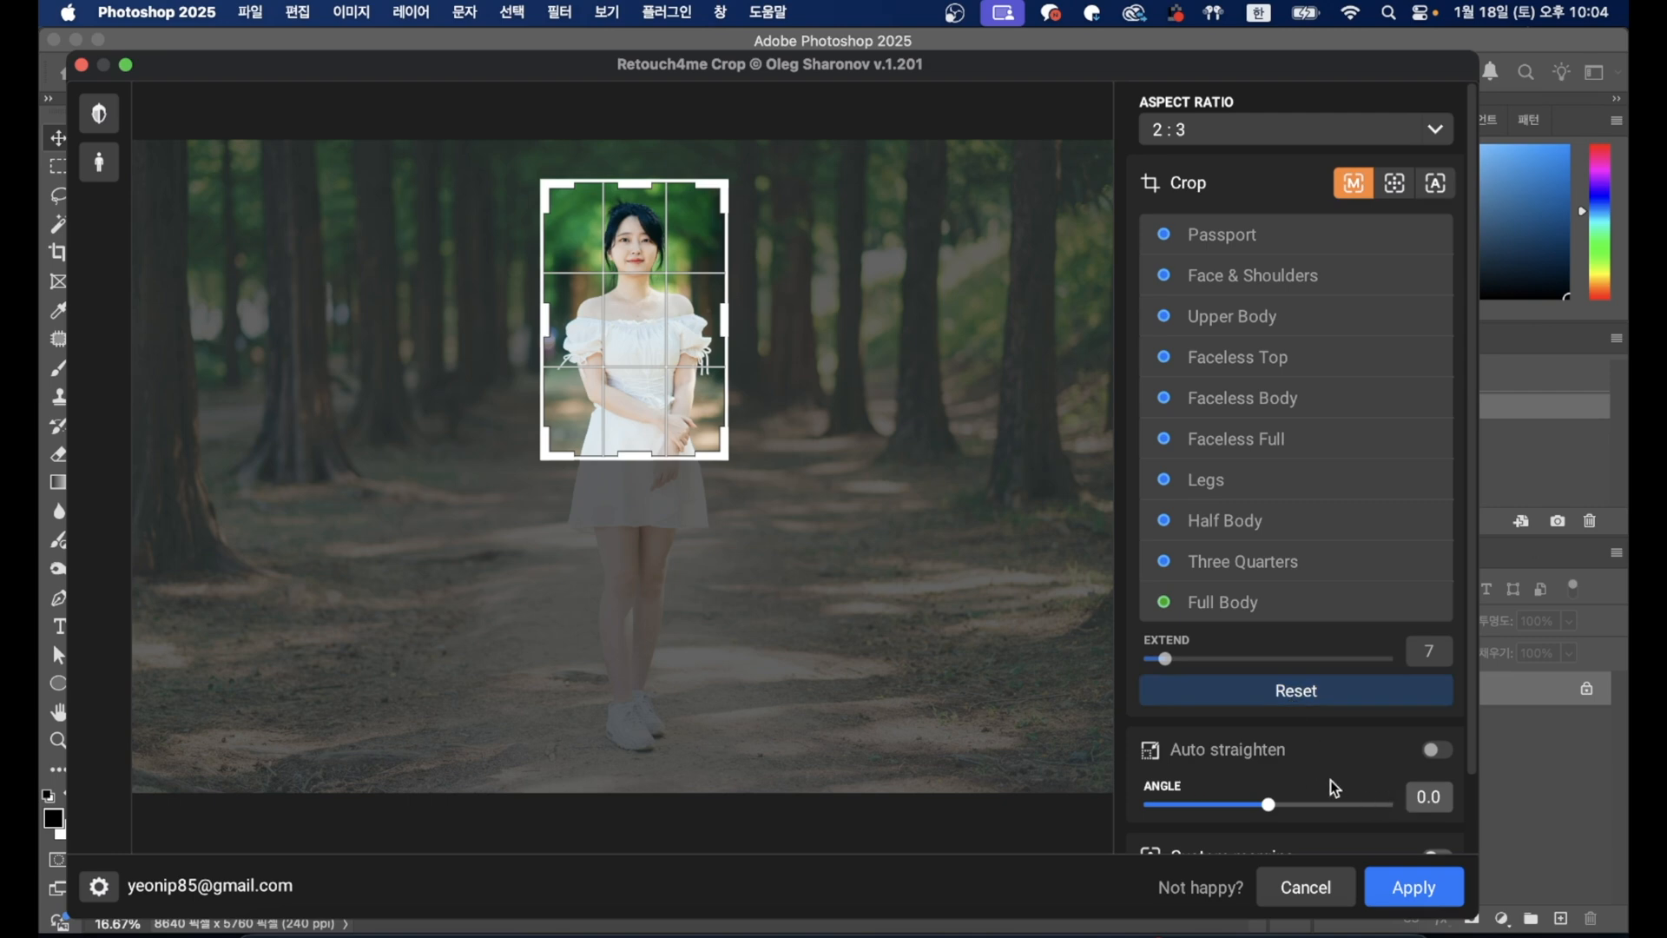
Step: Switch the 2:3 crop of the woman in the white dress to the Full Body preset
{"action": "scroll", "coordinate": [1336, 788], "scroll_direction": "down", "scroll_amount": 2}
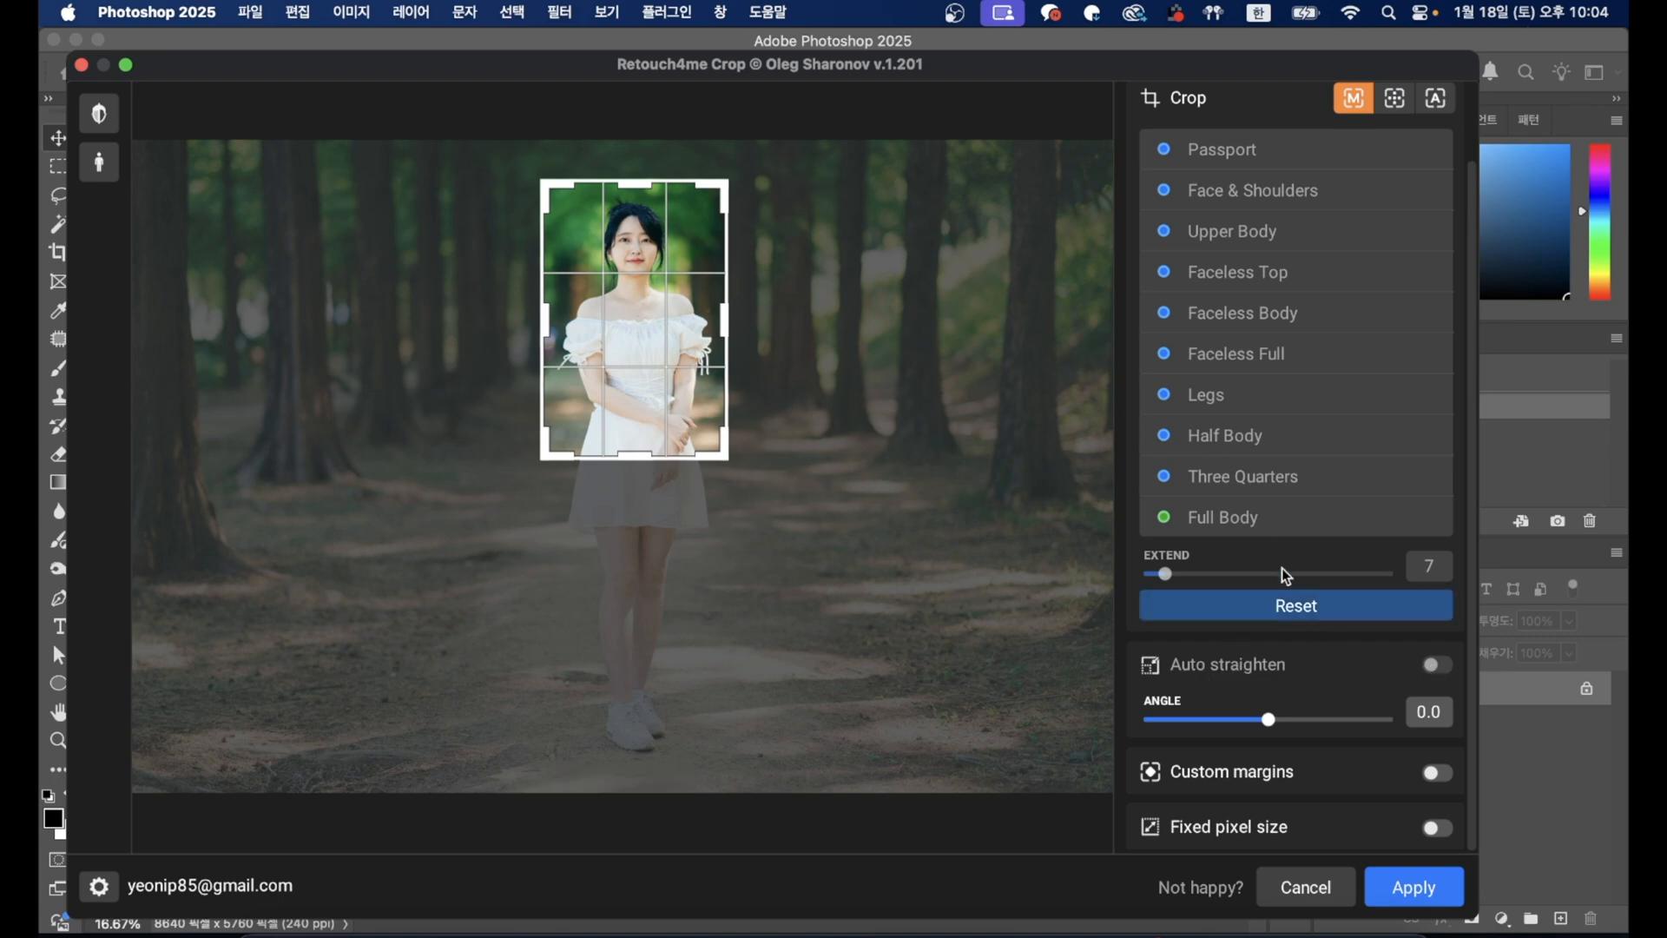
{"action": "left_click", "coordinate": [1214, 514]}
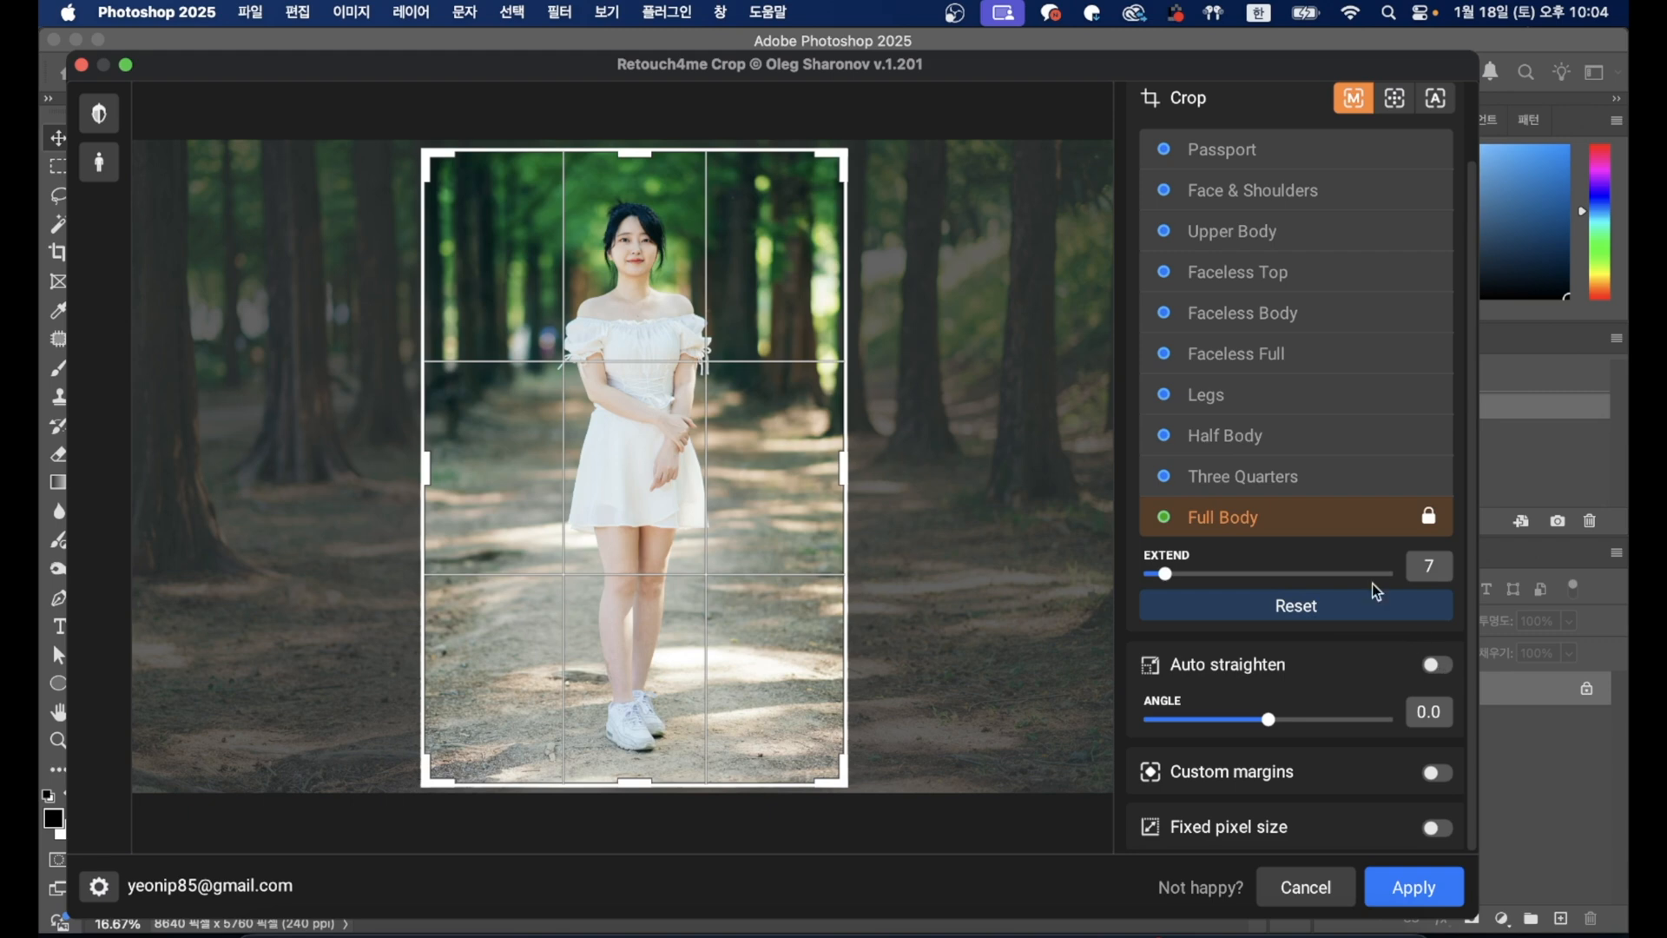
{"action": "scroll", "coordinate": [1415, 635], "scroll_direction": "up", "scroll_amount": 2}
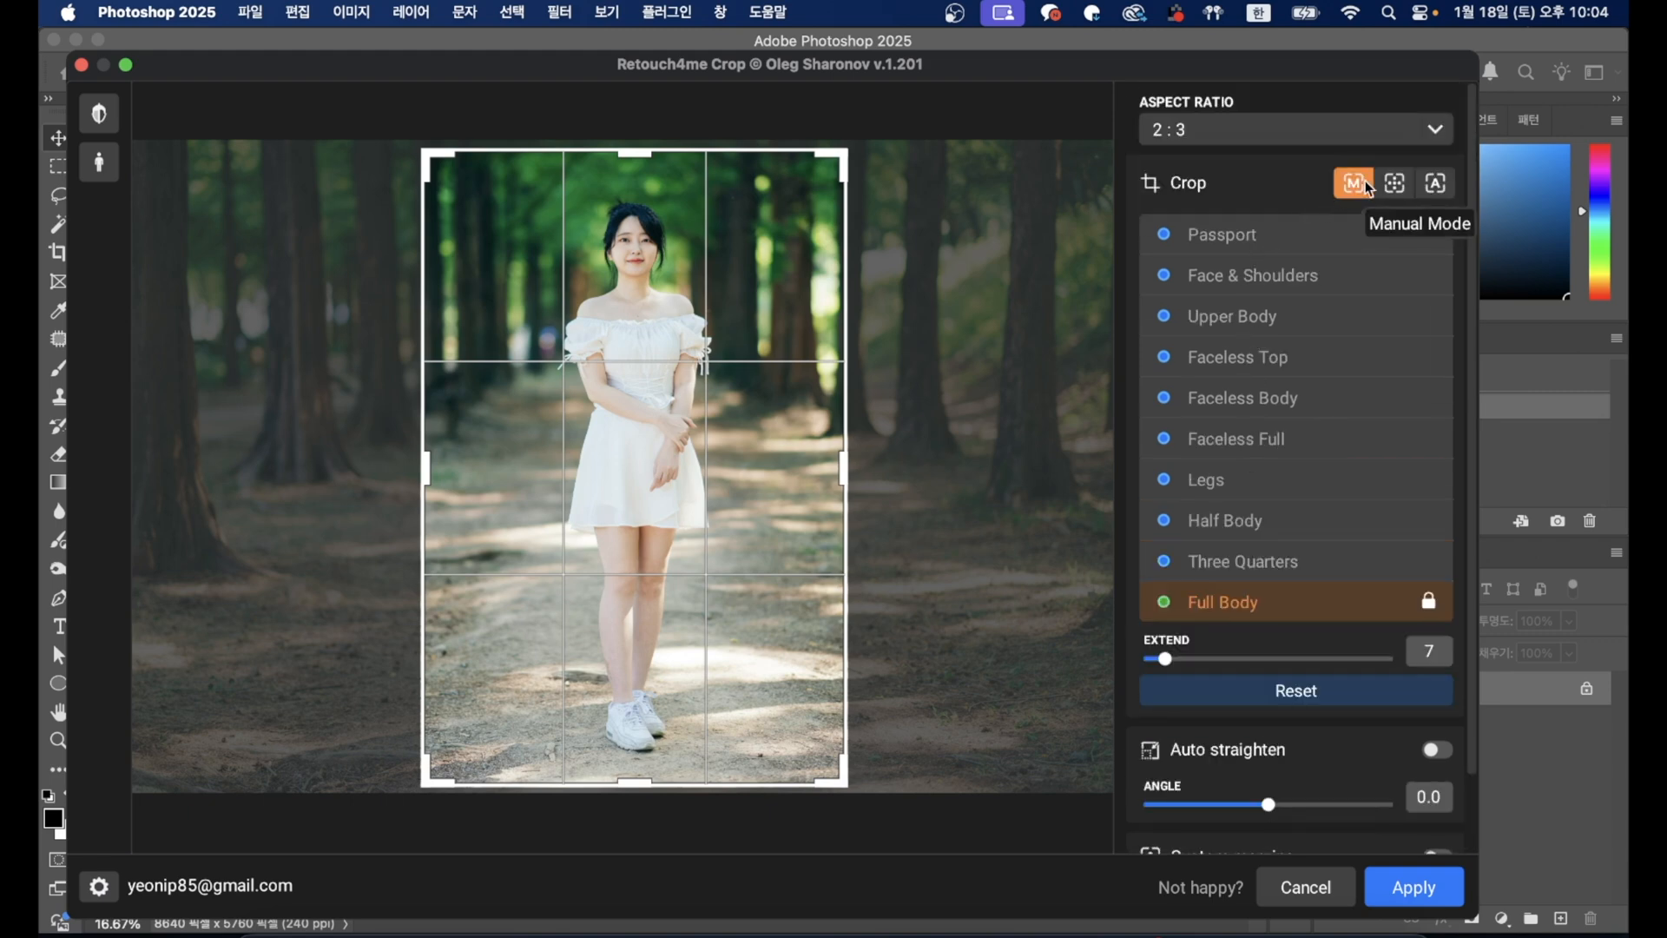
Step: Compare the Full Body crop with auto straighten on and off, and apply the crop without straightening
{"action": "left_click", "coordinate": [1437, 751]}
{"action": "left_click", "coordinate": [1440, 755]}
{"action": "left_click", "coordinate": [1439, 755]}
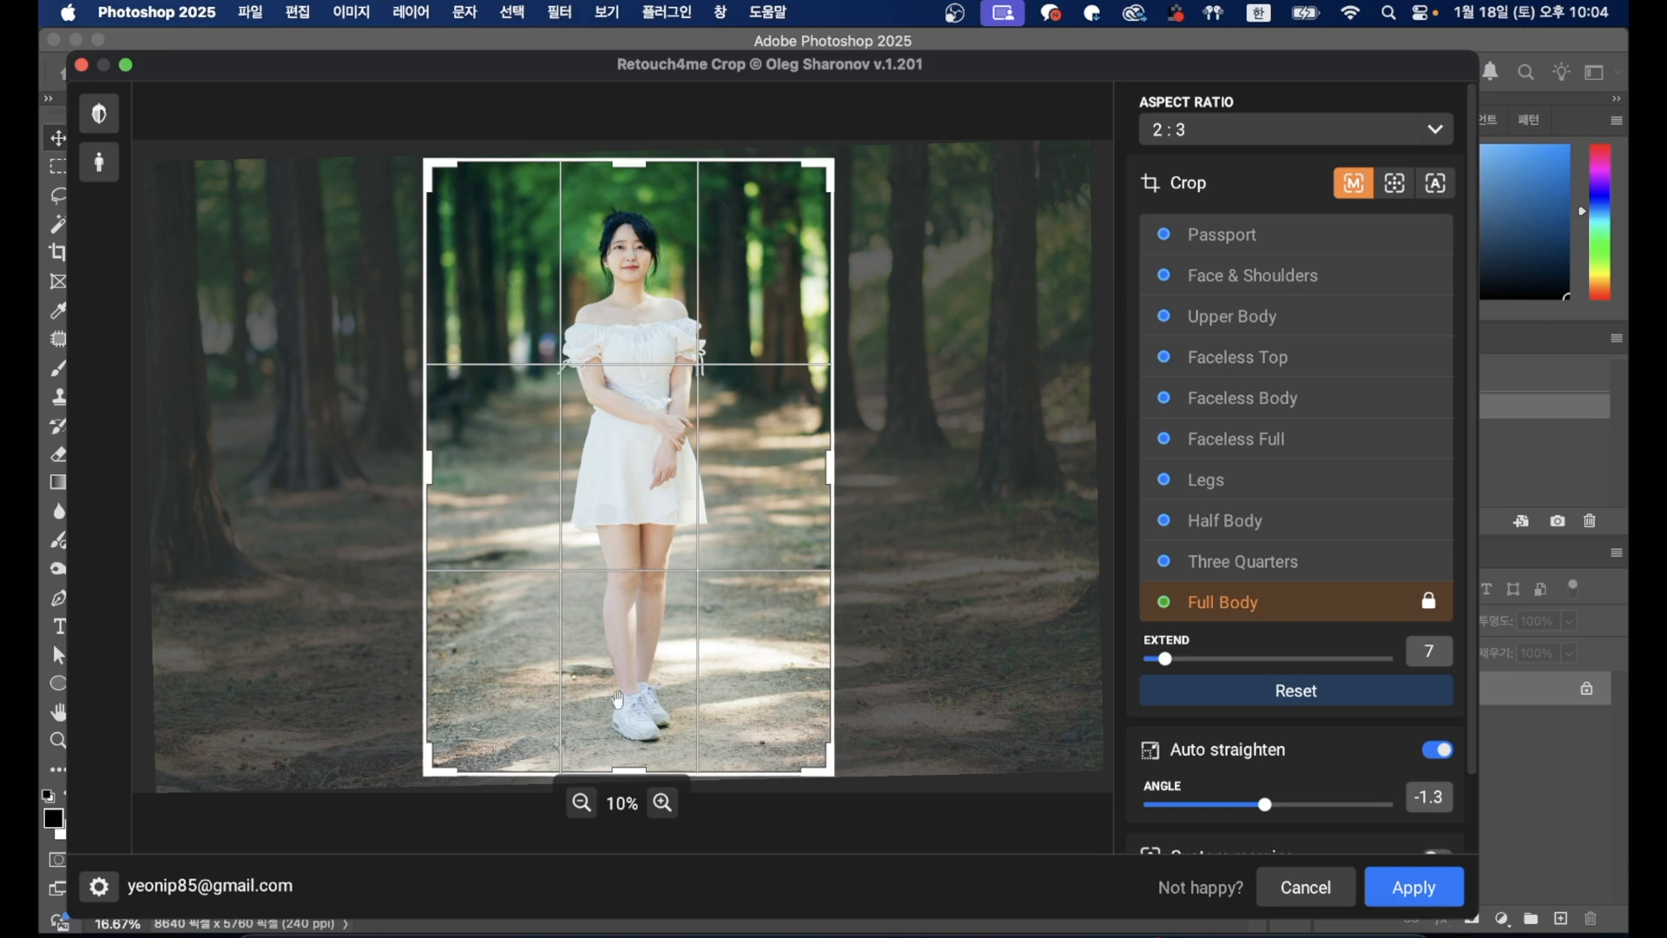
{"action": "left_click", "coordinate": [1434, 752]}
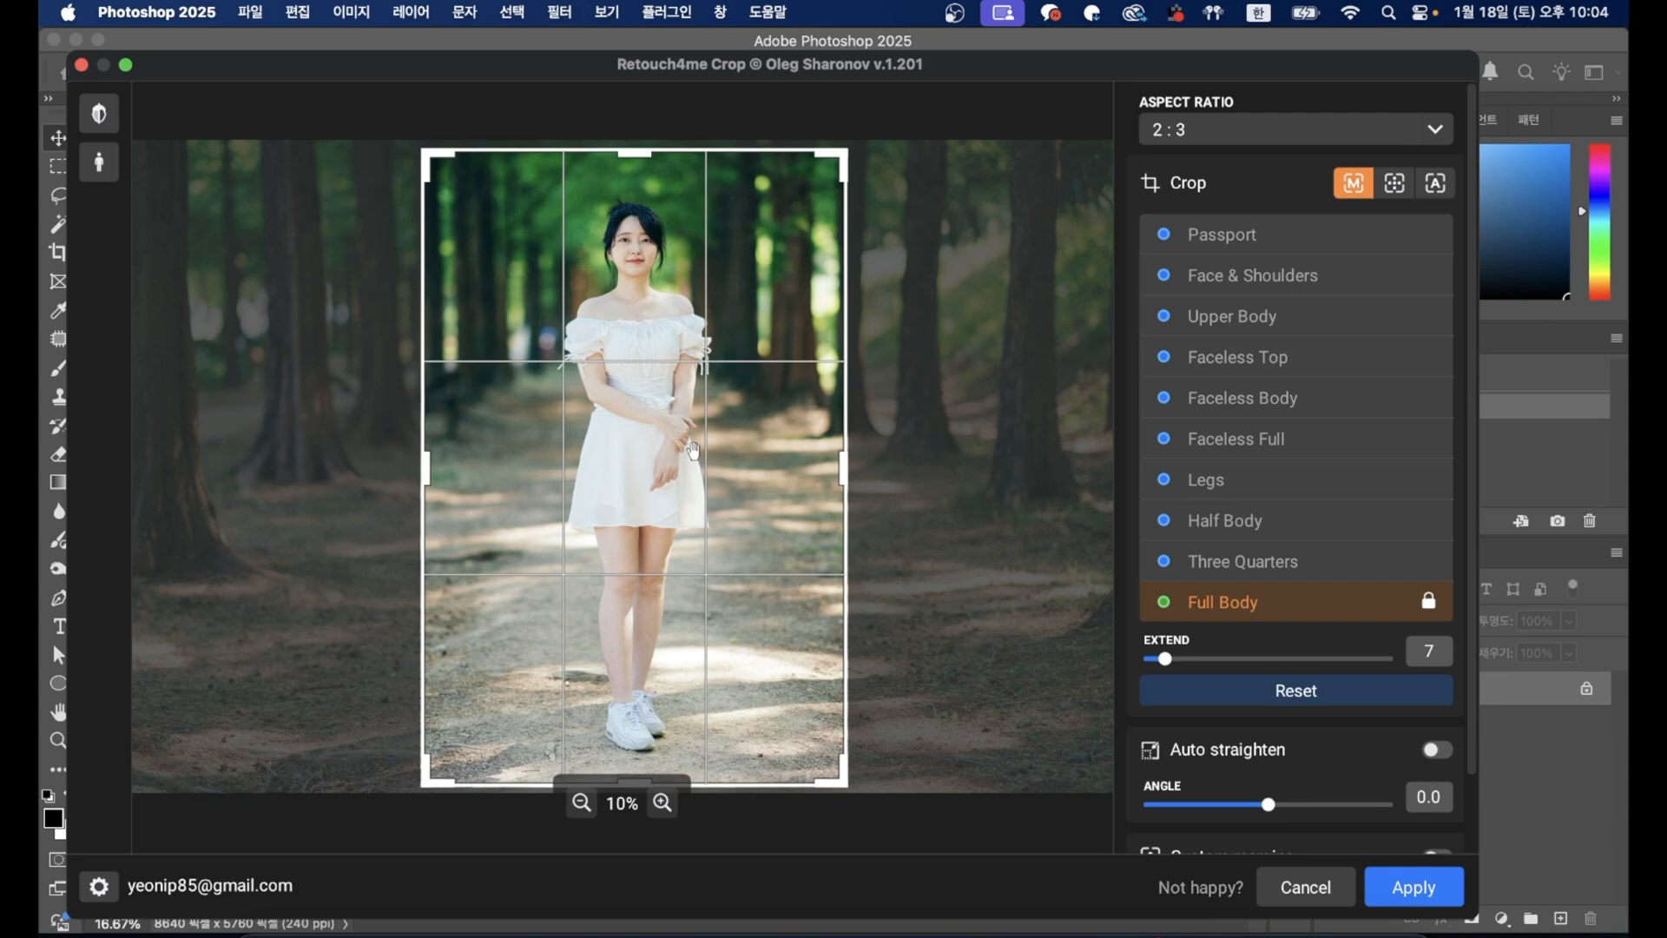
{"action": "left_click", "coordinate": [1383, 903]}
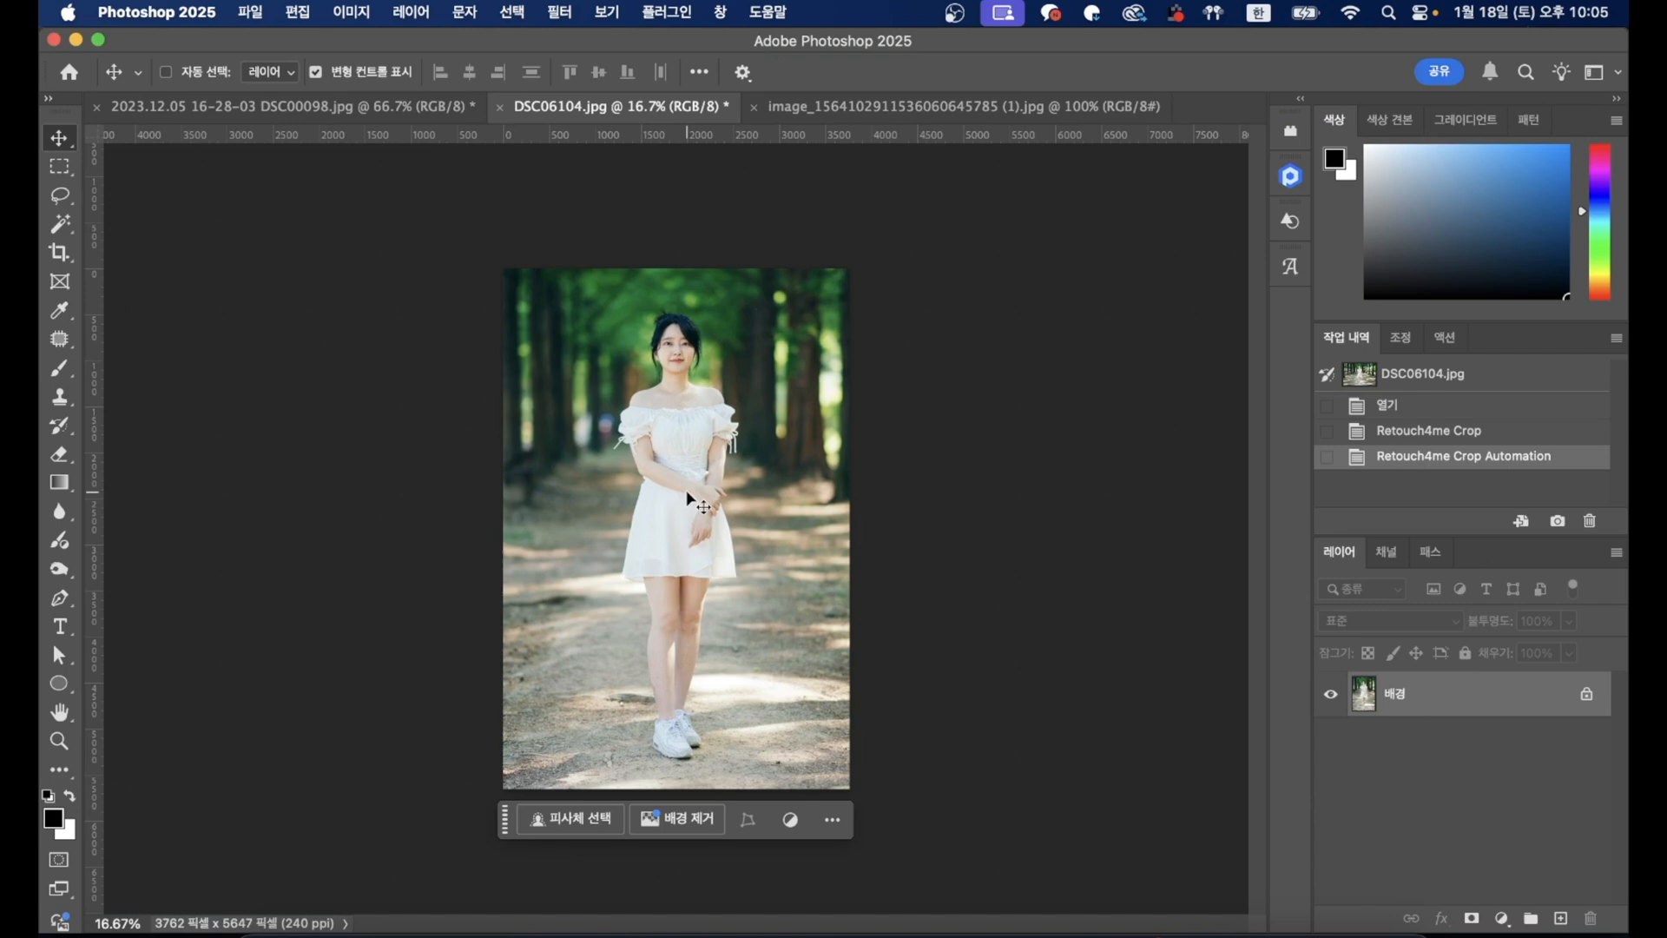
Step: Switch to the ID photo of the man in glasses and open it in Retouch4me Crop
{"action": "left_click", "coordinate": [873, 108]}
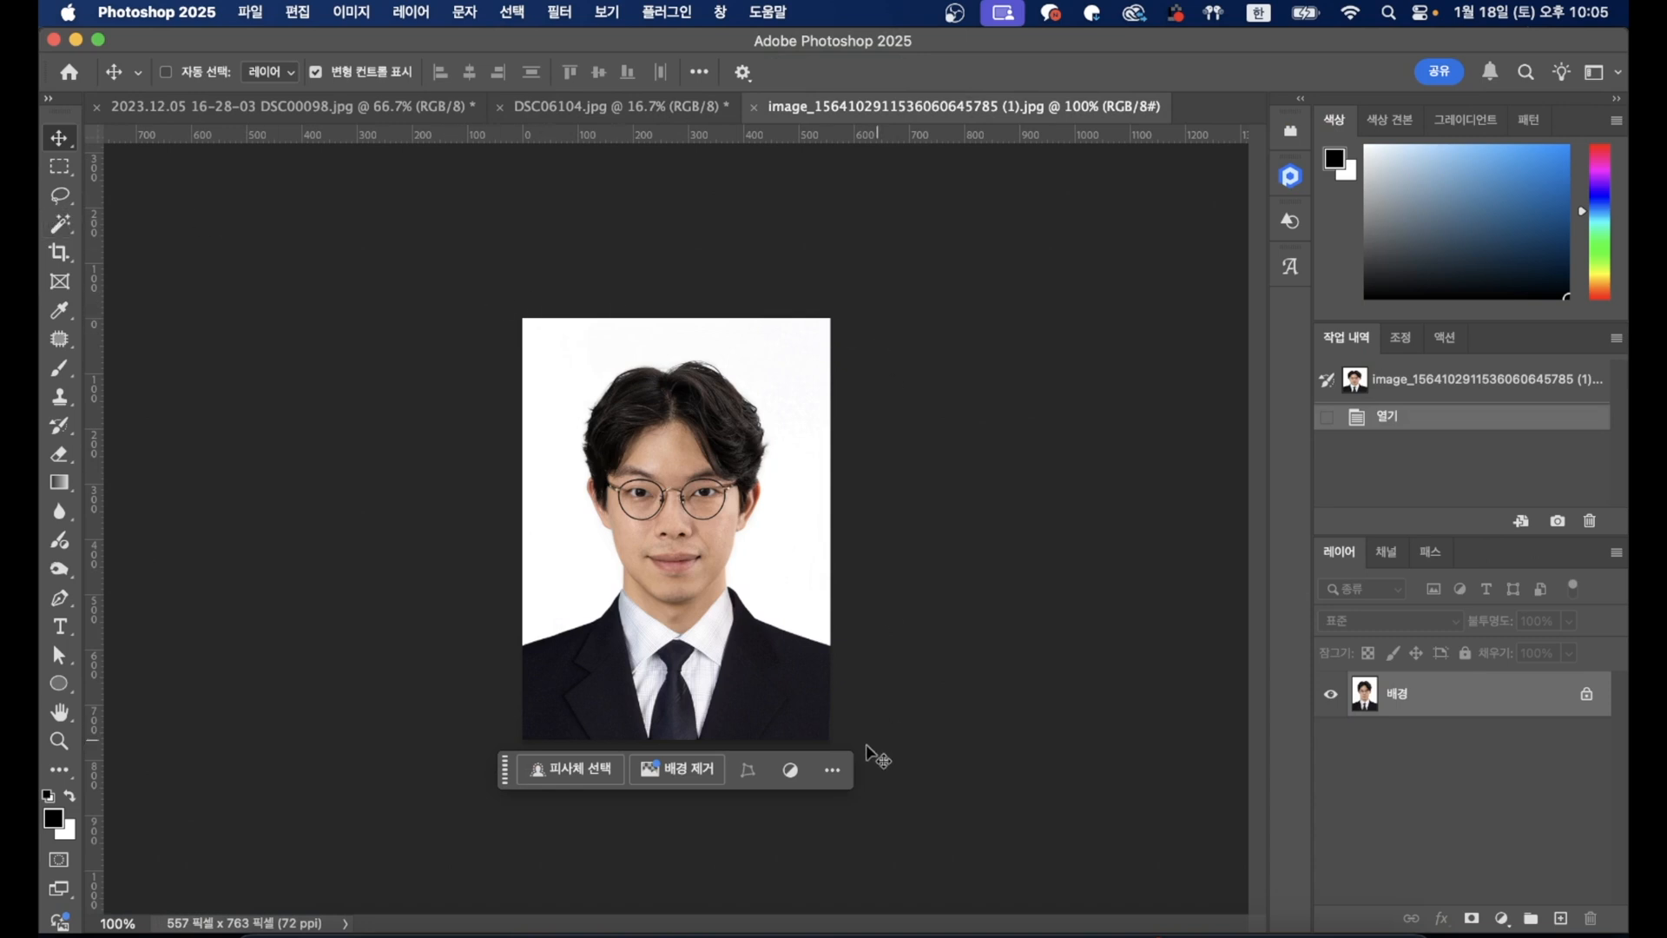
{"action": "left_click", "coordinate": [556, 13]}
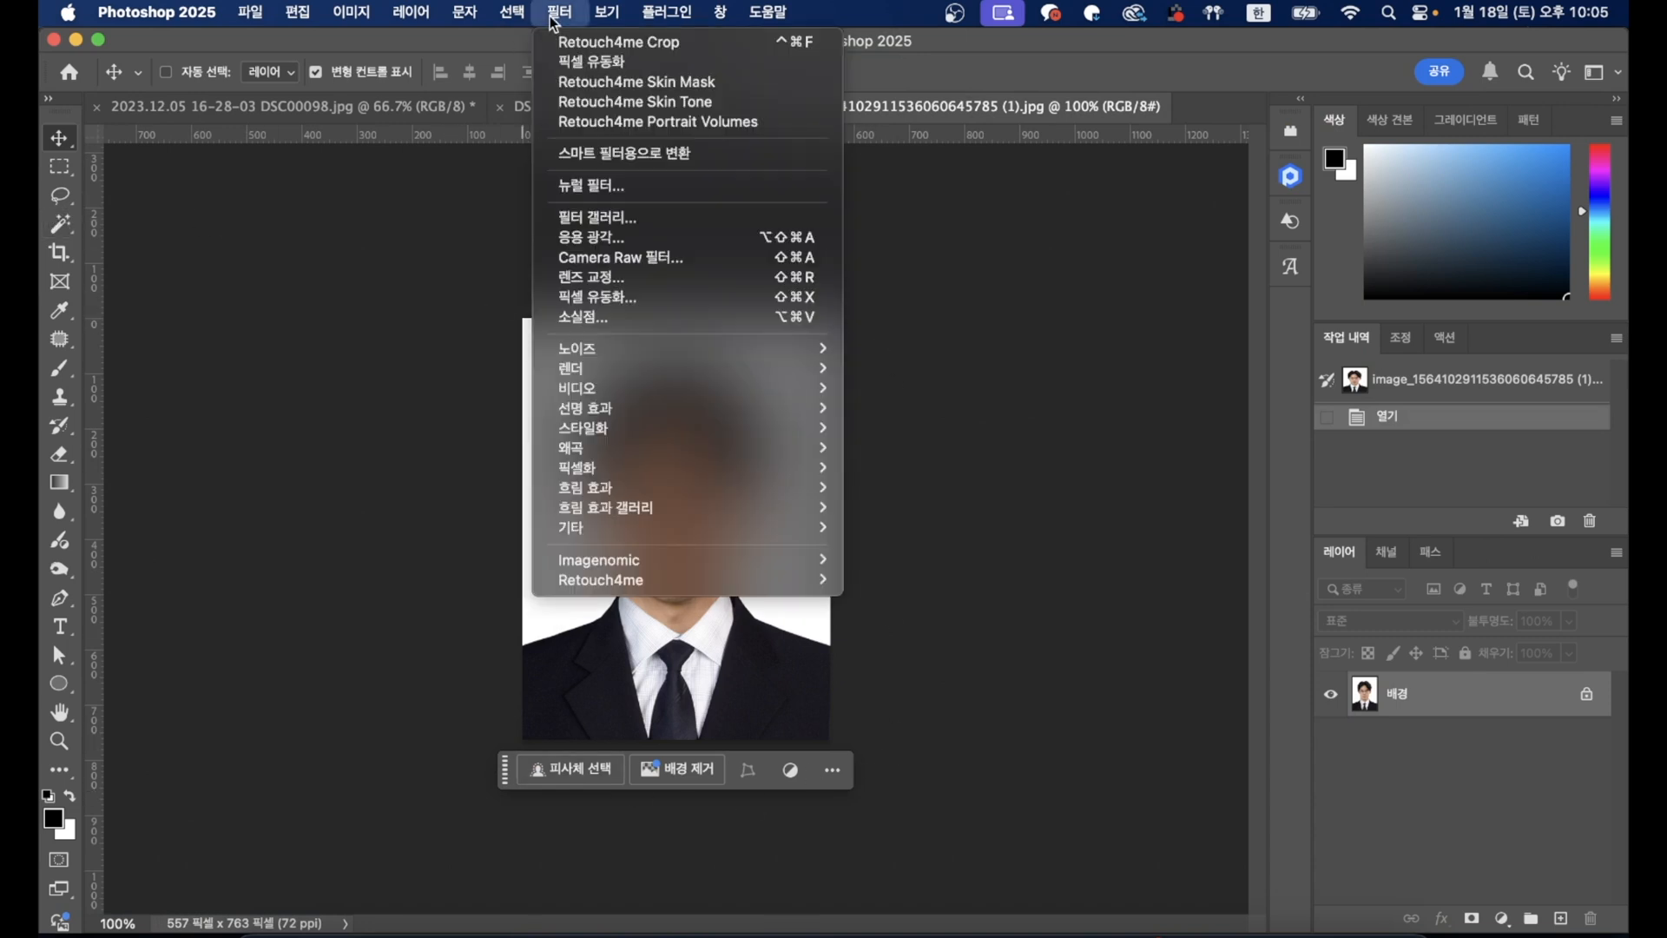
{"action": "mouse_move", "coordinate": [691, 579]}
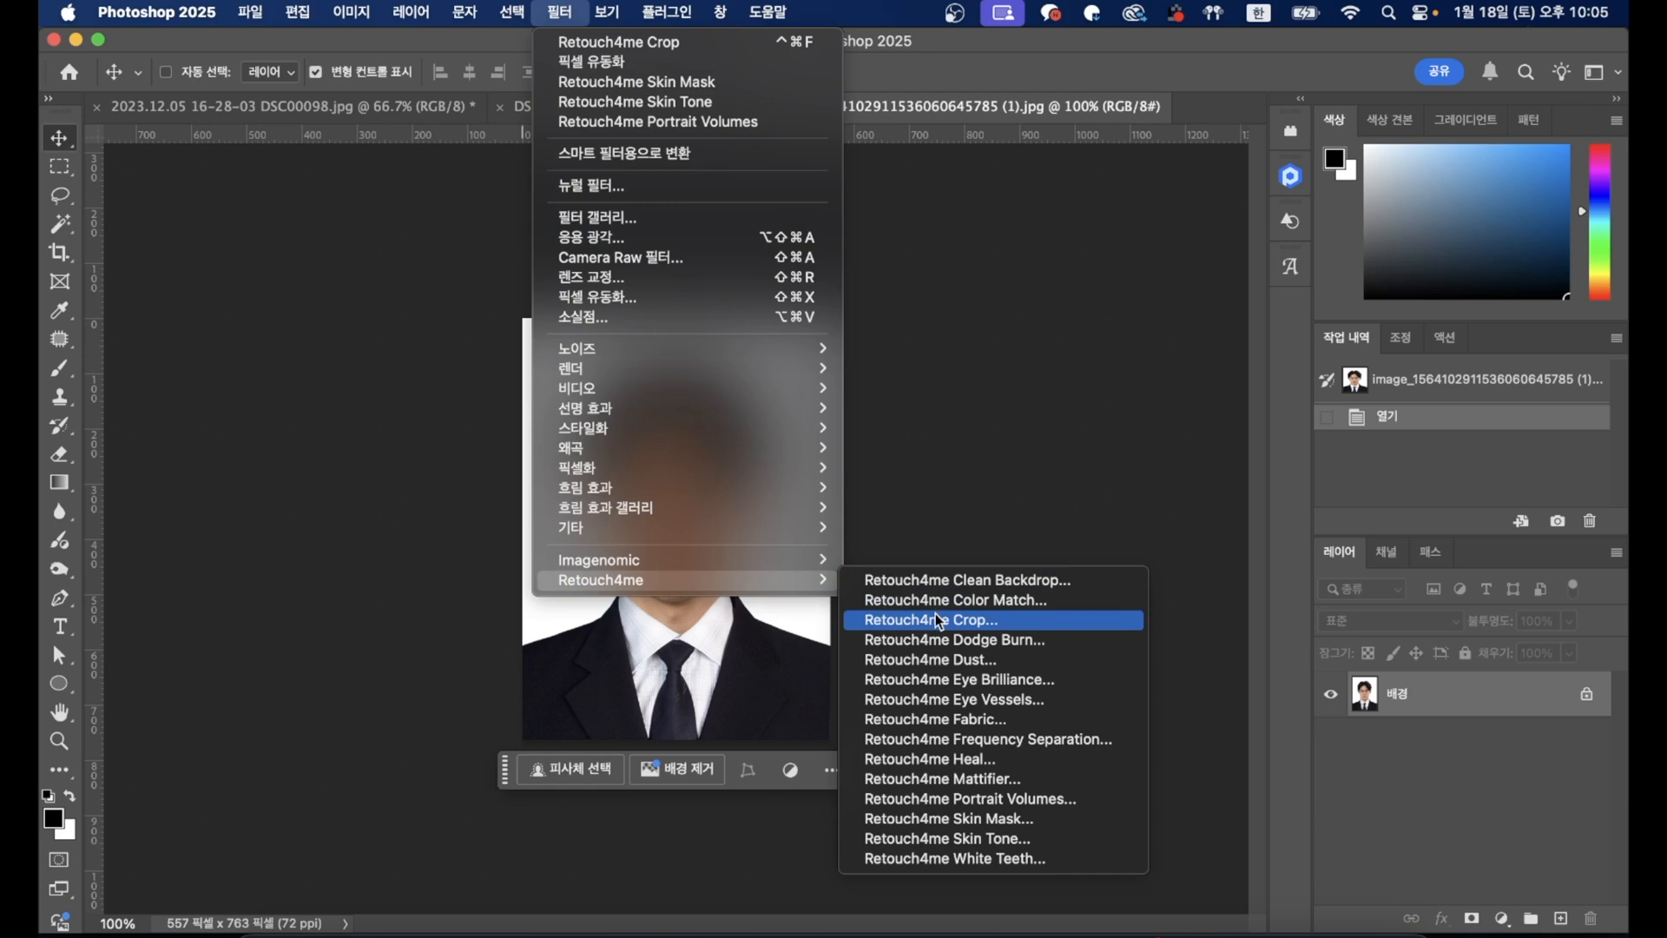
{"action": "left_click", "coordinate": [938, 620]}
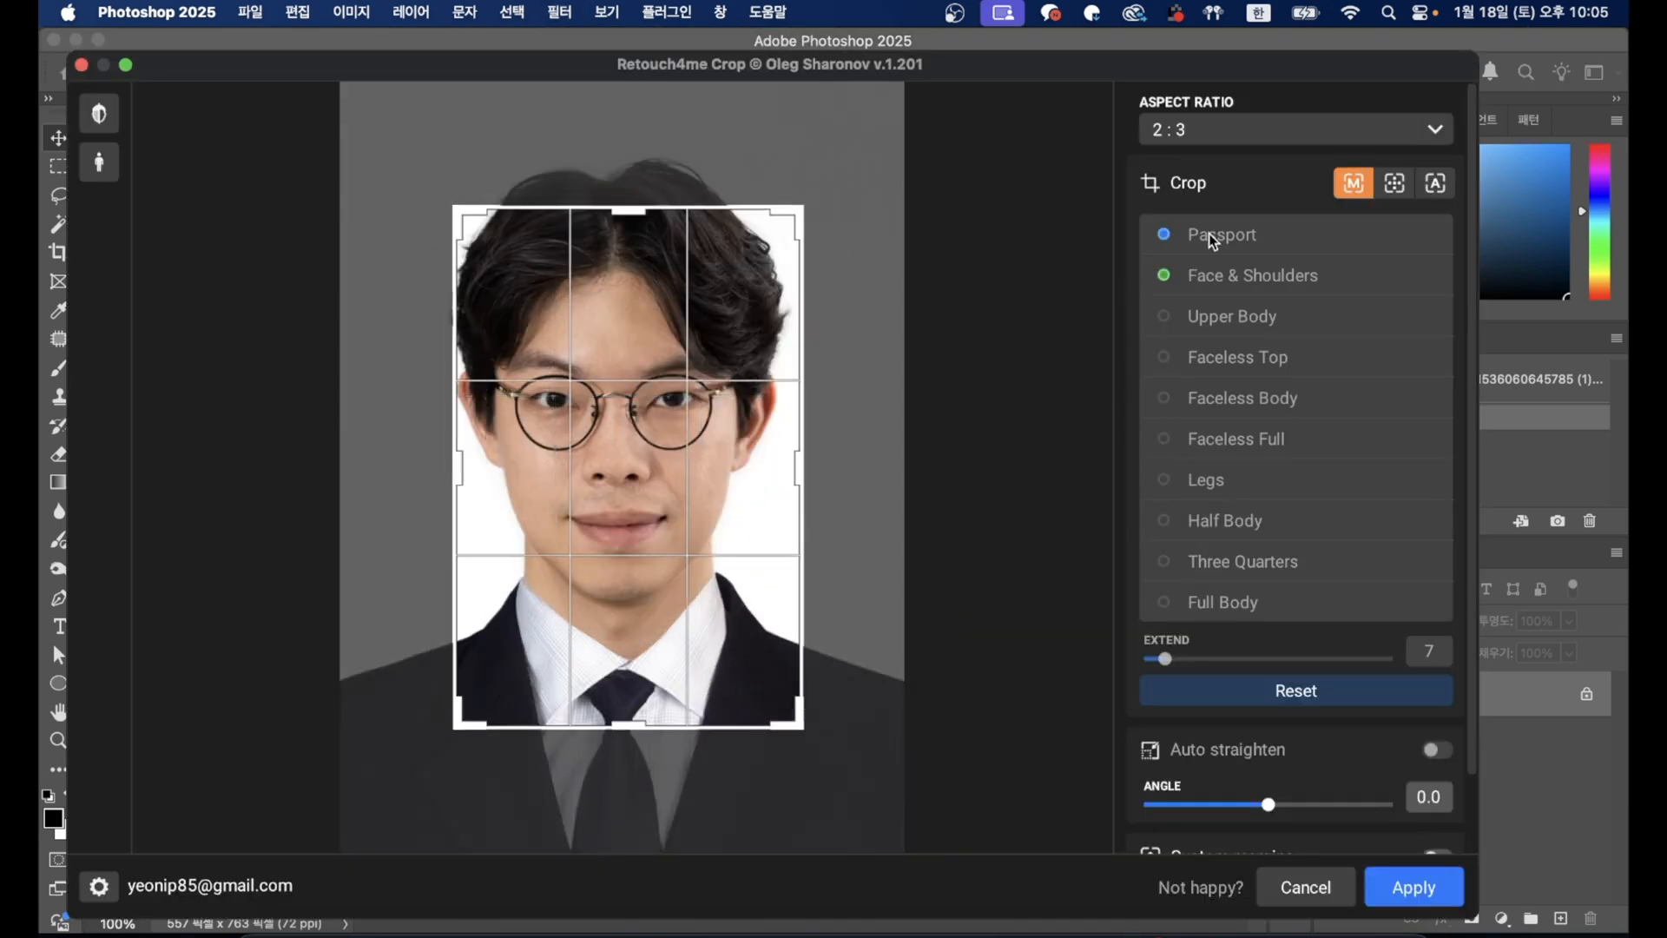
Step: Compare the Passport and Face & Shoulders presets on the man's photo, and apply the 2:3 Passport crop with auto straighten on
{"action": "left_click", "coordinate": [1210, 235]}
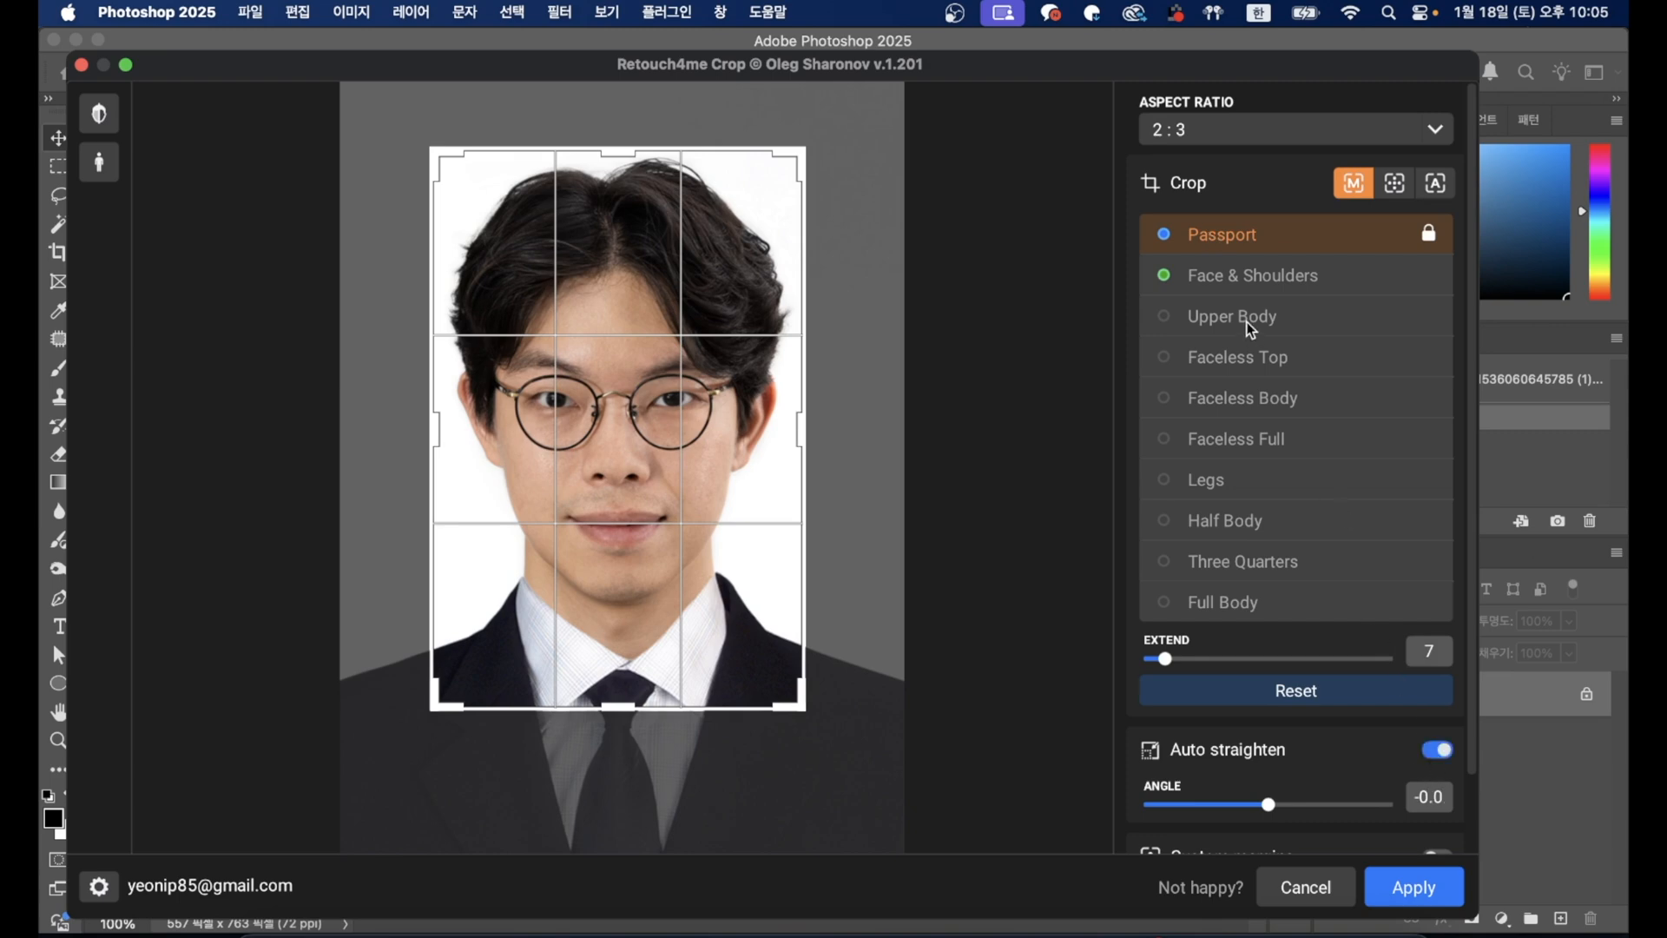
{"action": "left_click", "coordinate": [1250, 278]}
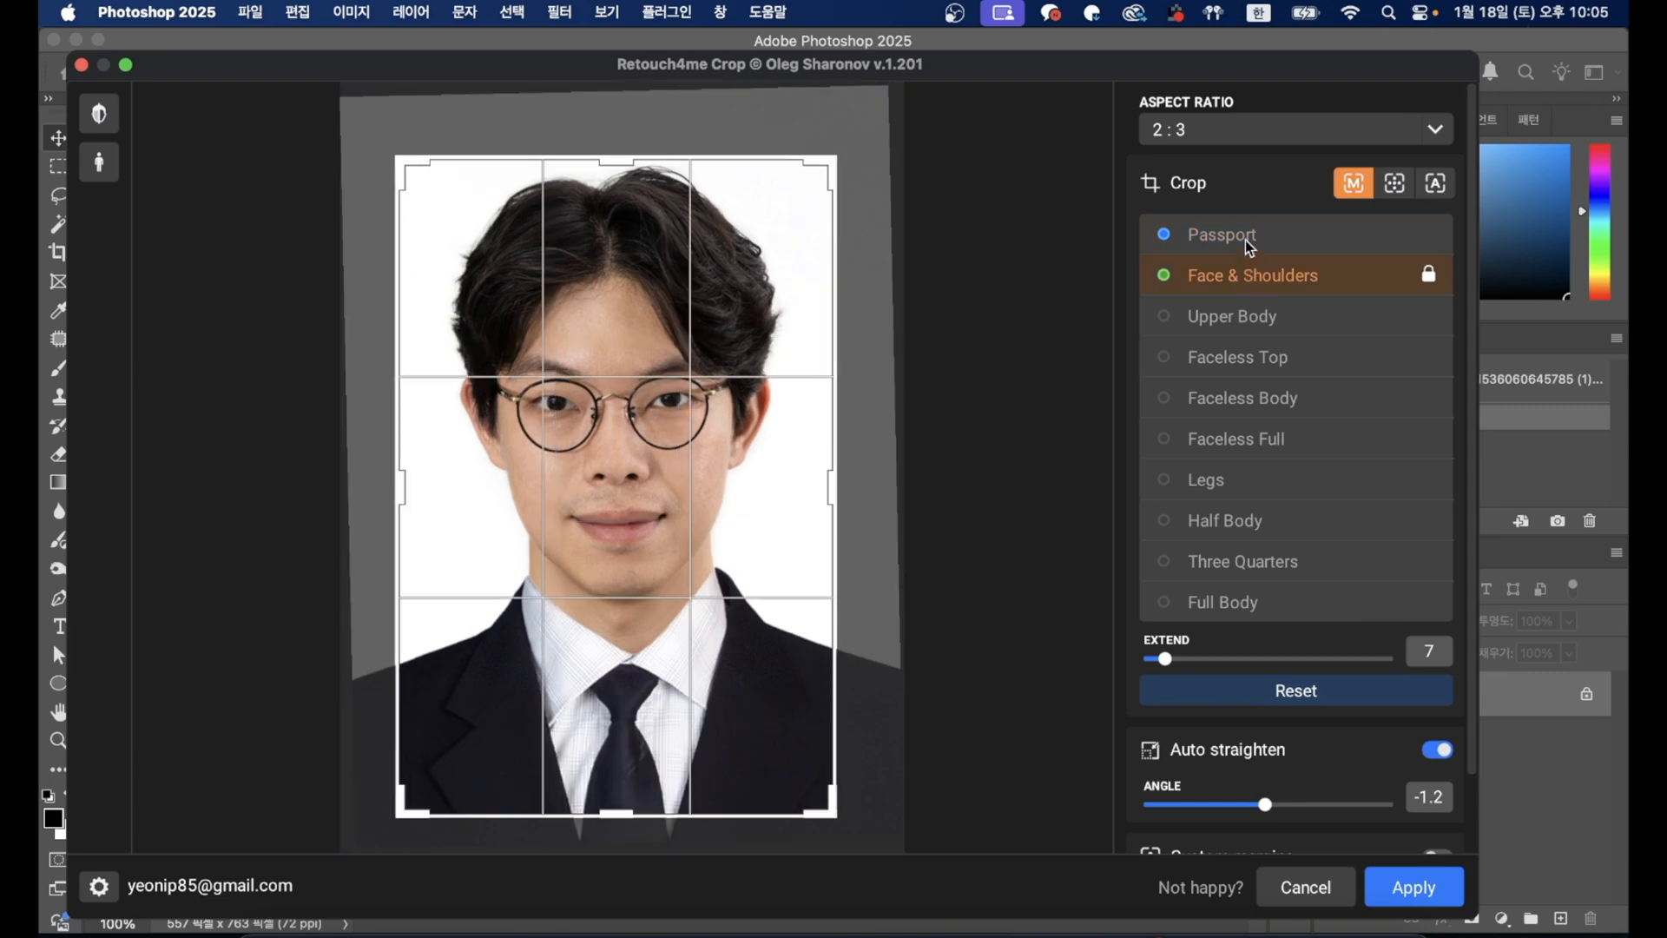
{"action": "left_click", "coordinate": [1245, 240]}
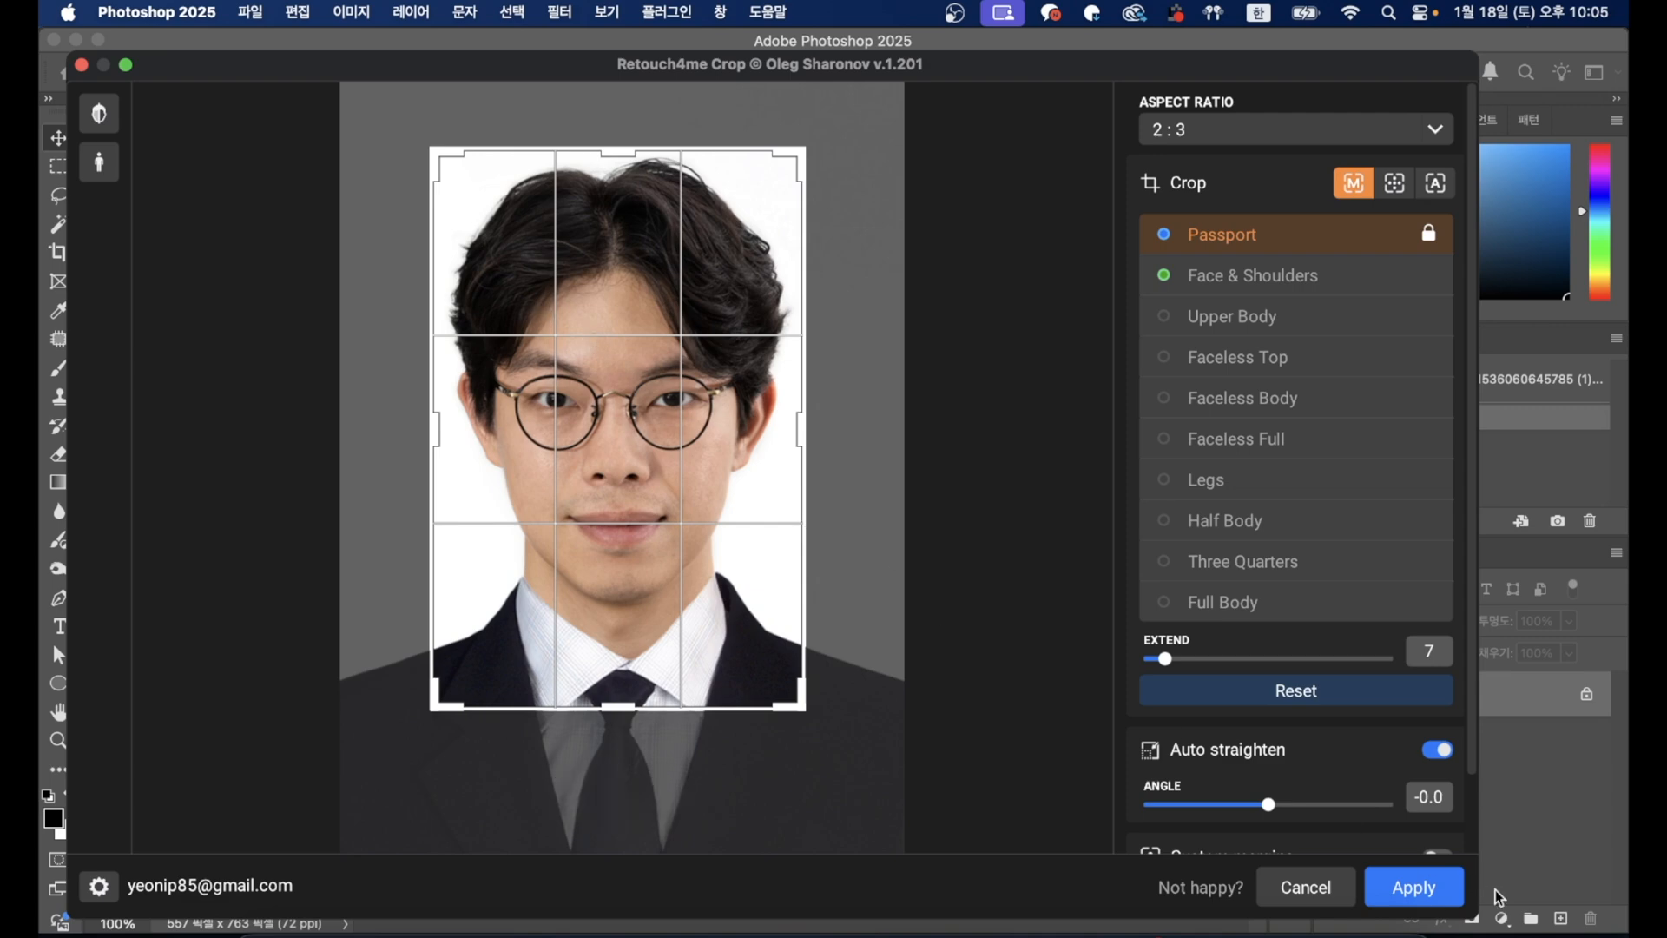
{"action": "left_click", "coordinate": [1401, 899]}
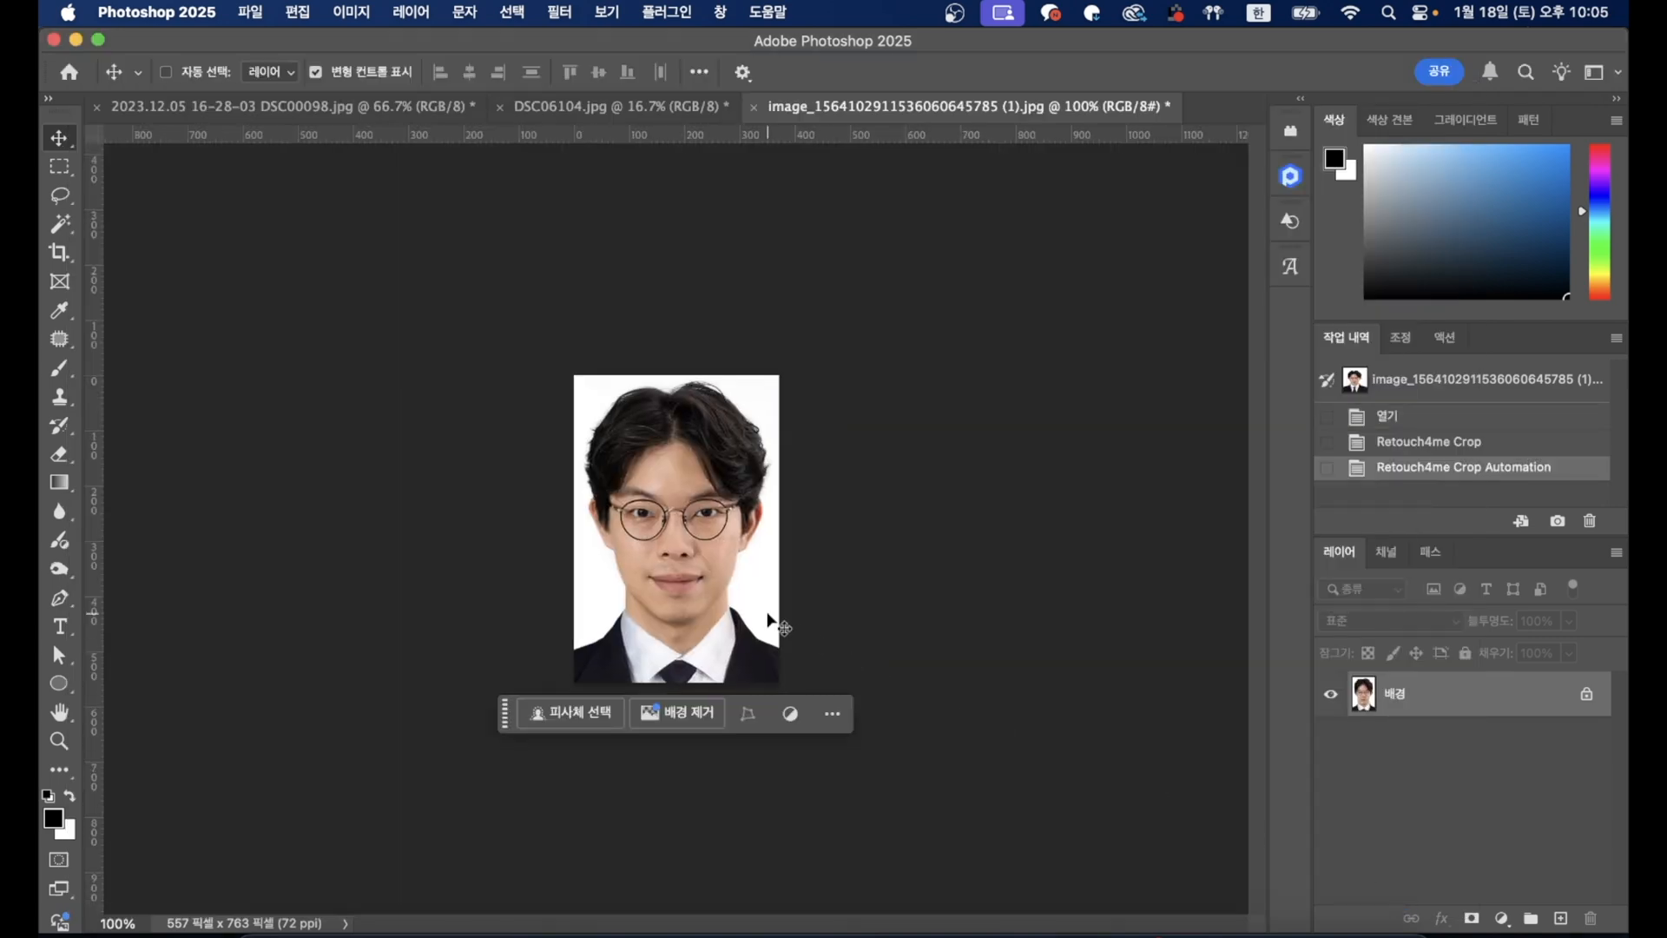